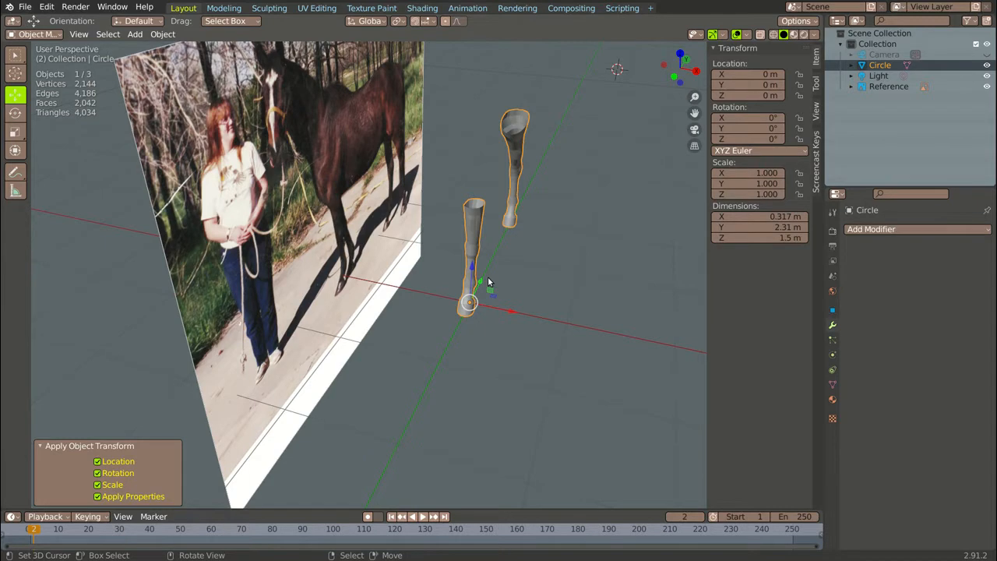
Examine the front and hind leg meshes beside the horse reference photo from several angles and distances
middle_click_drag(470, 336, 418, 326)
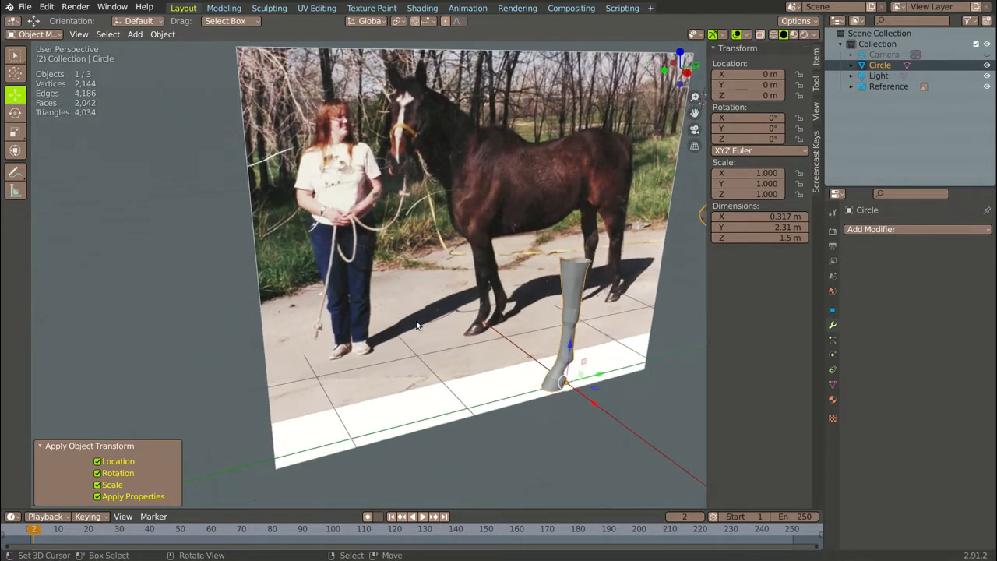
scroll(418, 326, "down", 5)
scroll(538, 366, "up", 8)
middle_click_drag(447, 275, 265, 299)
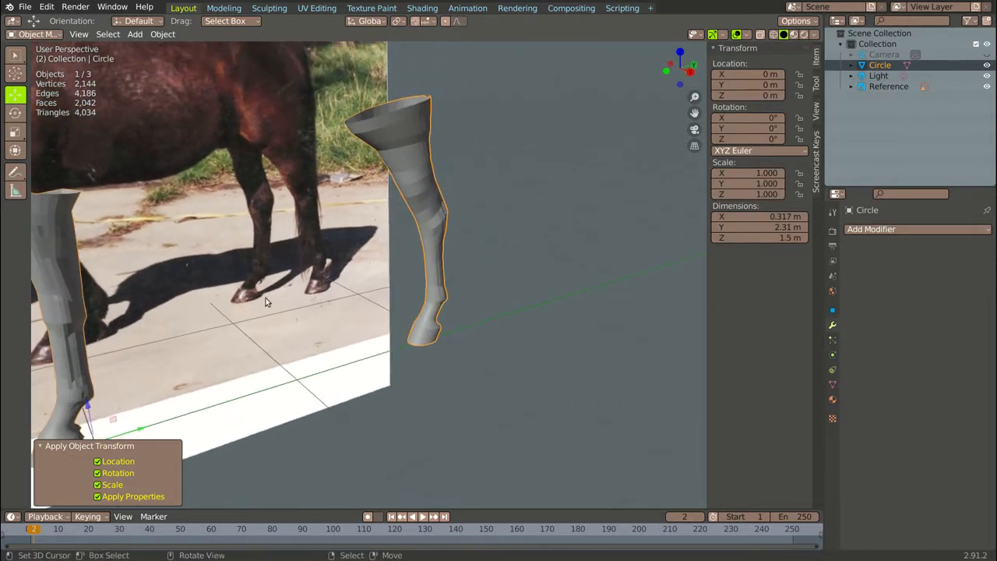
scroll(340, 242, "down", 4)
left_click(330, 264)
middle_click_drag(329, 263, 418, 262)
scroll(302, 293, "up", 6)
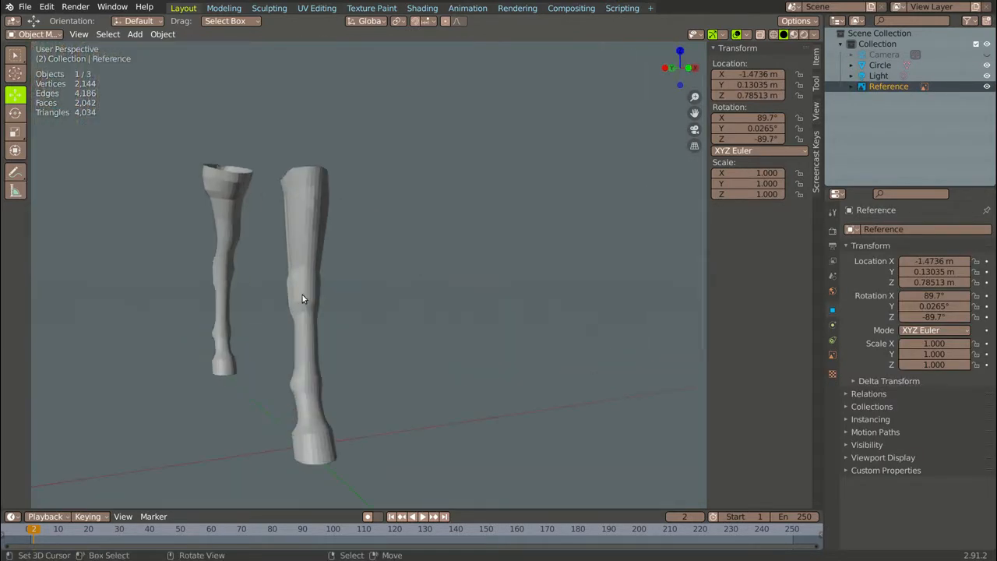
scroll(307, 291, "down", 4)
middle_click_drag(316, 292, 151, 249)
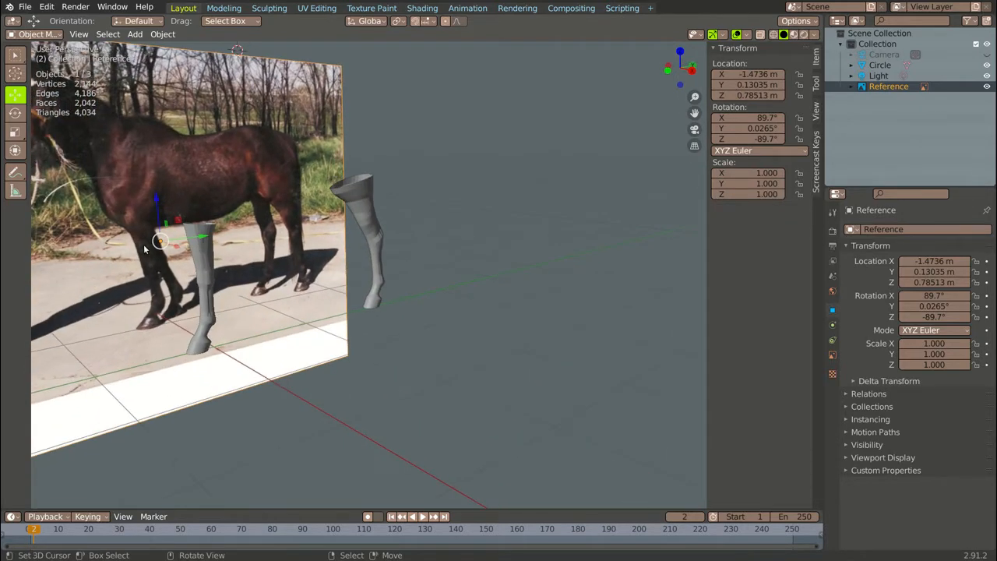
scroll(160, 232, "up", 3)
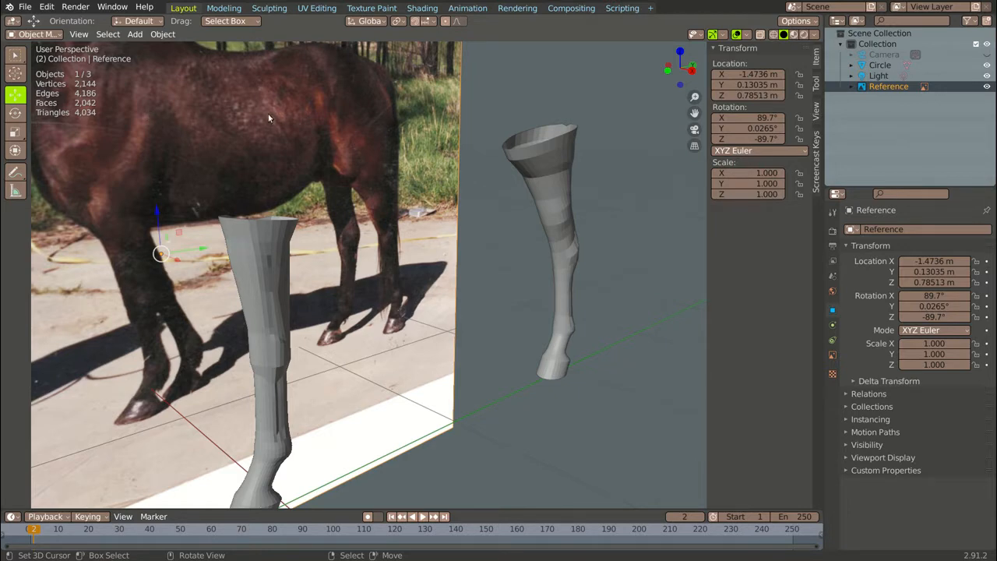
middle_click_drag(268, 114, 266, 210)
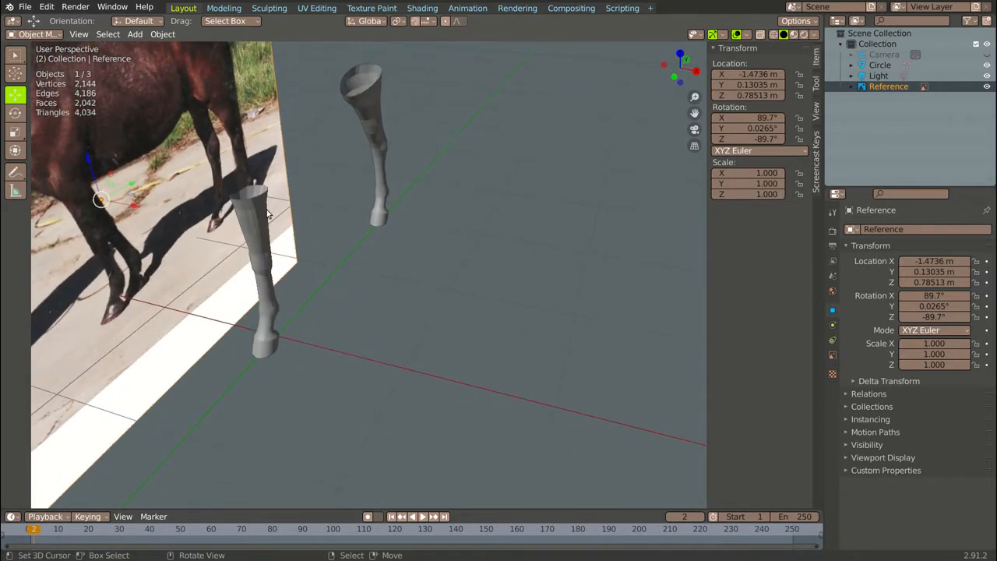
scroll(194, 177, "down", 4)
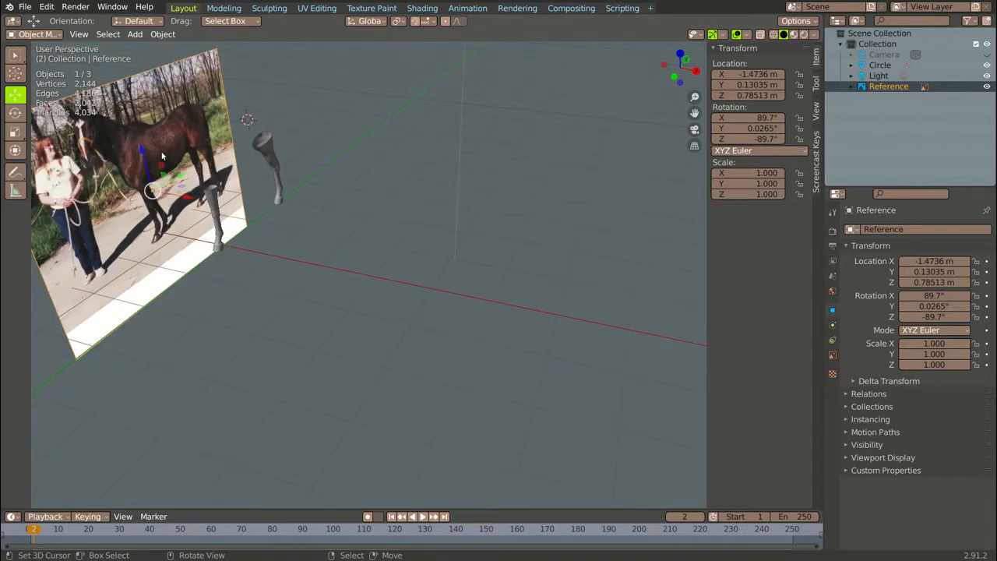
scroll(187, 172, "up", 3)
scroll(298, 282, "up", 2)
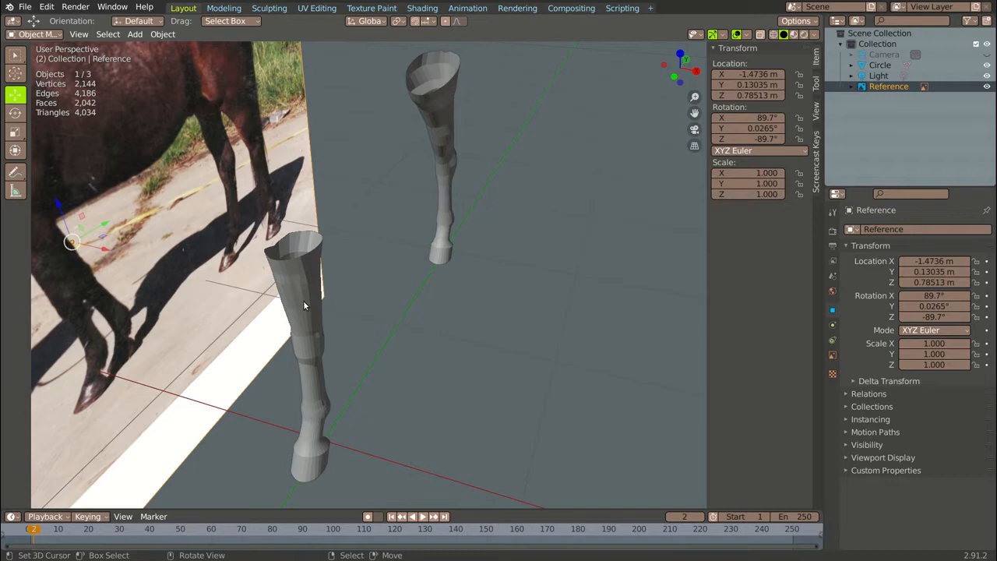
scroll(304, 300, "down", 4)
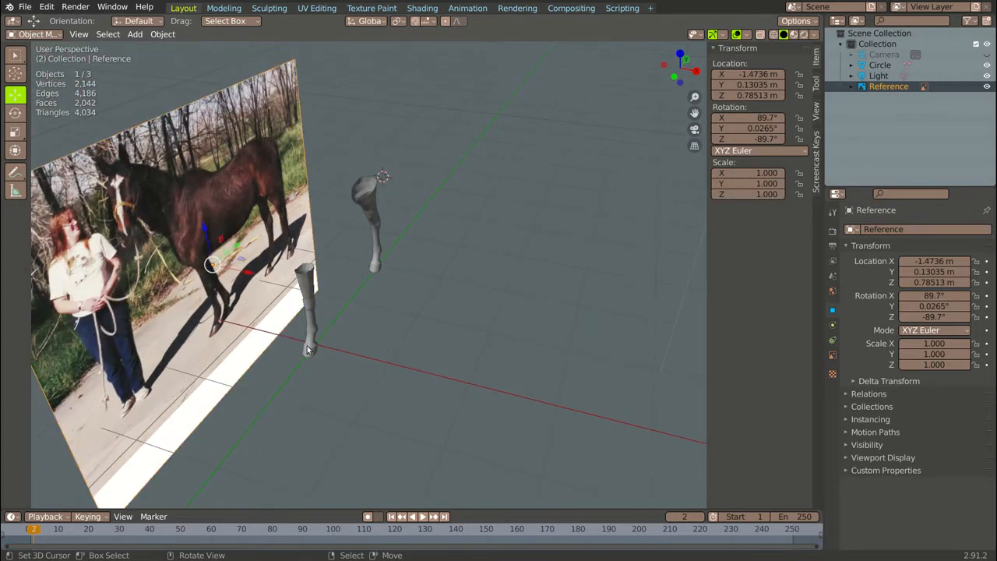
middle_click_drag(340, 361, 294, 328)
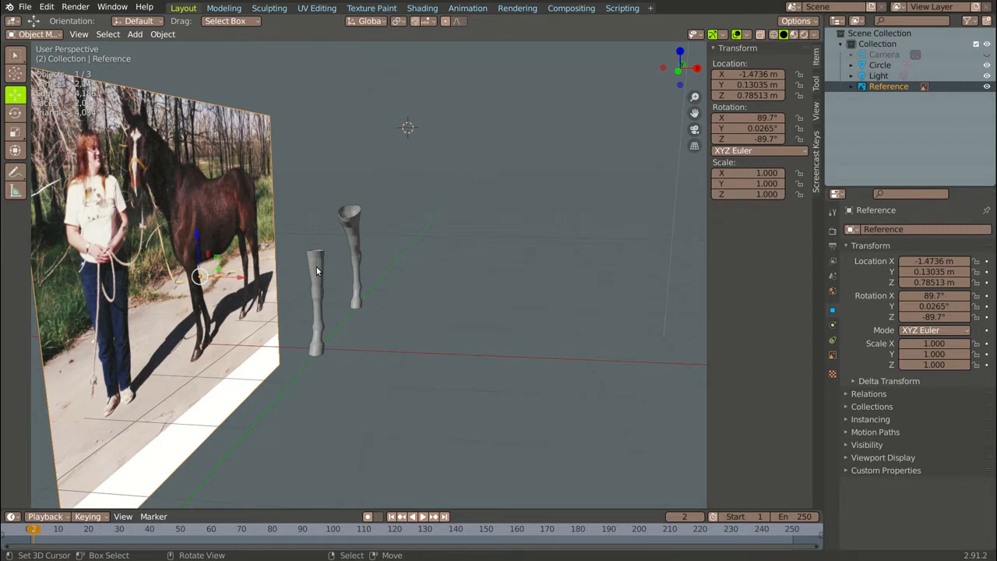
Select the leg mesh in front view and move it about 0.214 m along the positive X axis, away from the origin
key("KP_1")
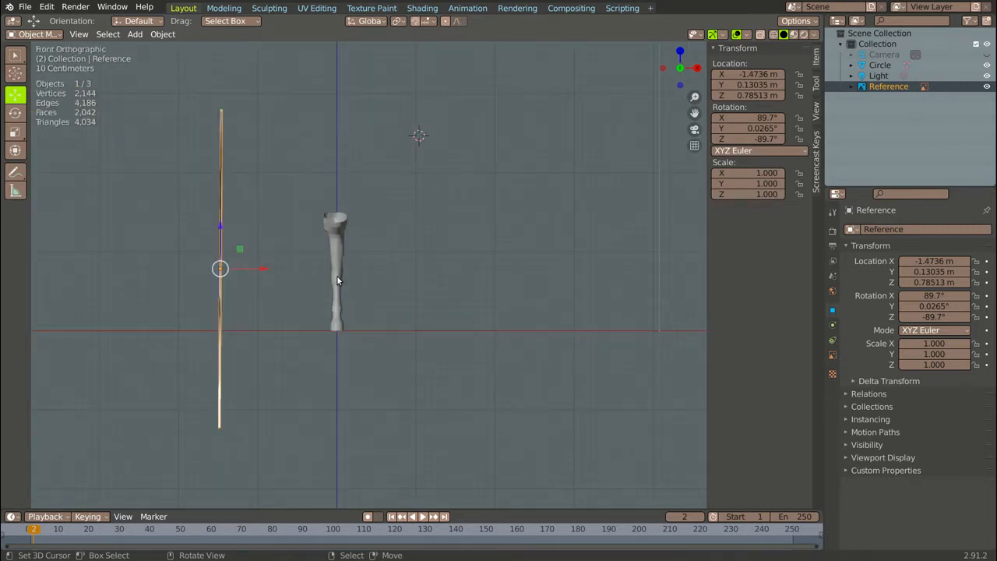
left_click(336, 269)
scroll(358, 354, "up", 3)
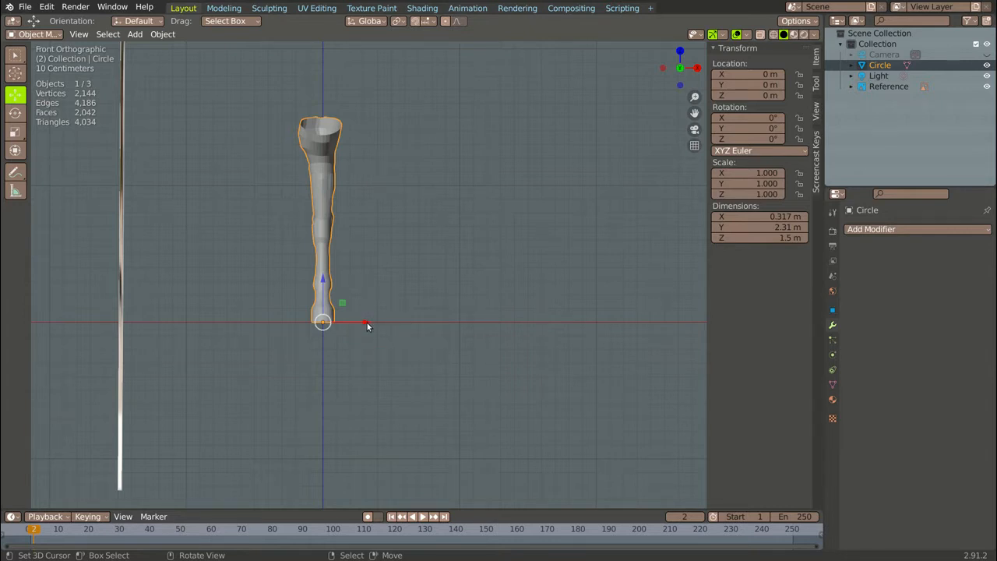
left_click_drag(368, 326, 397, 328)
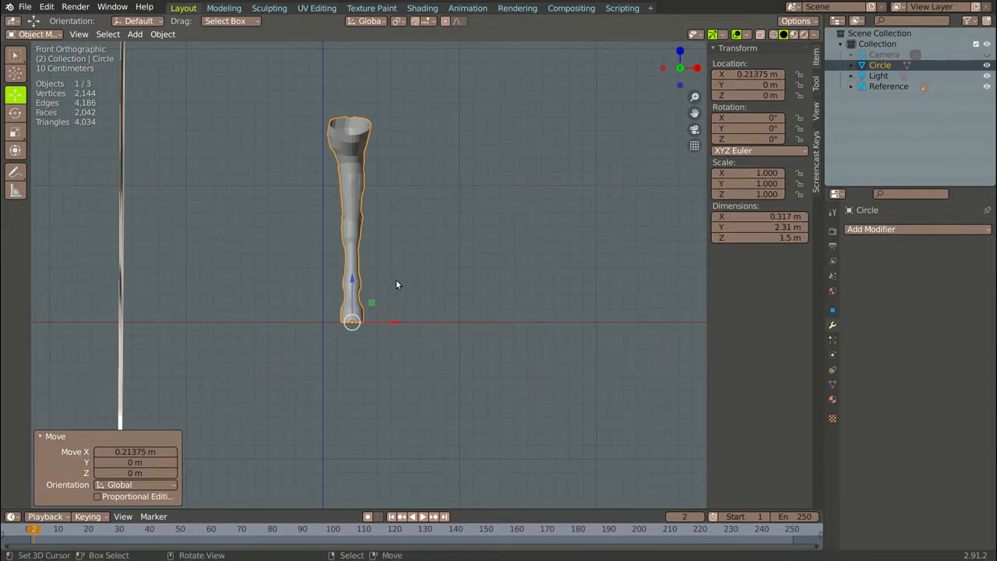
Apply all transforms to the leg mesh
key("F3")
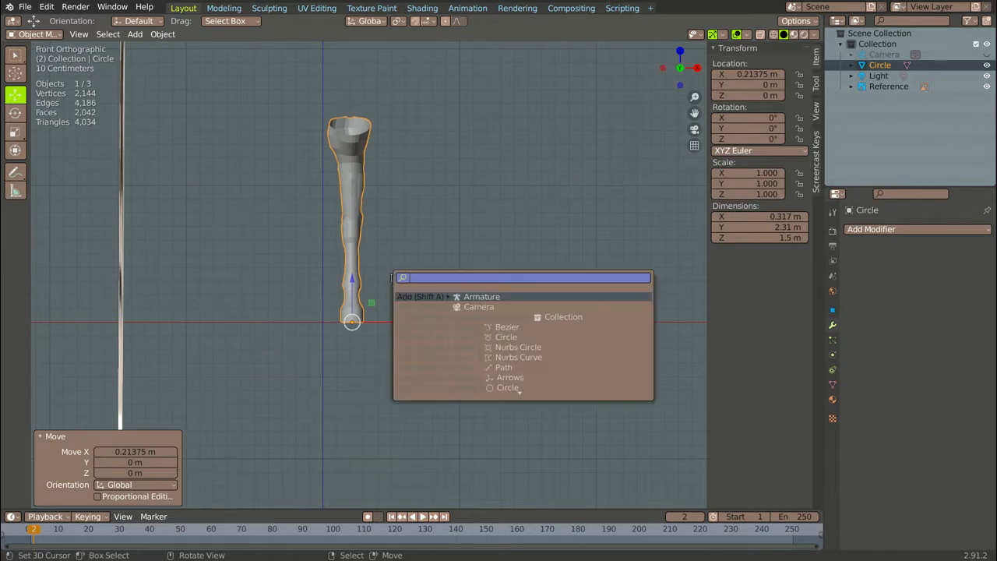
key("Escape")
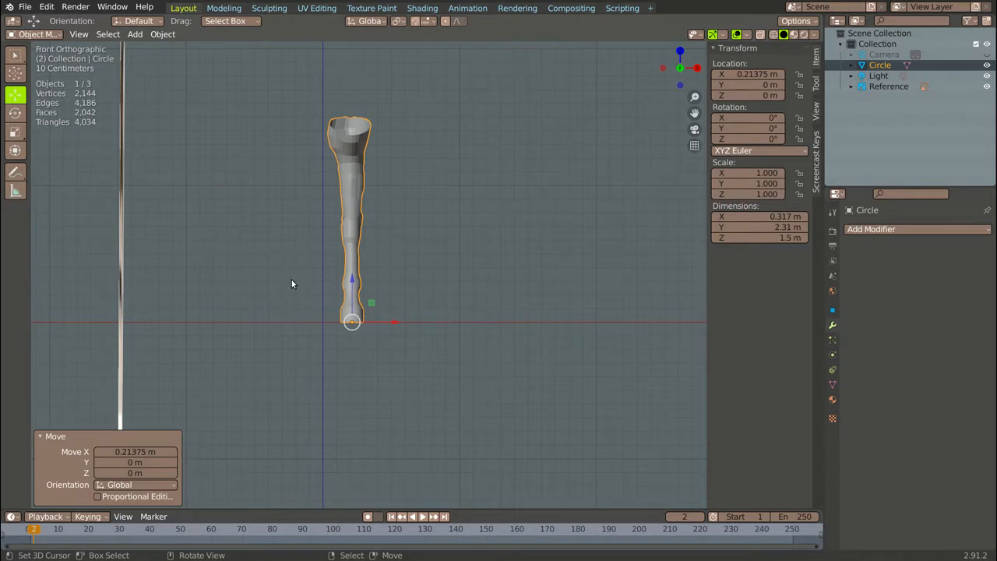
key("ctrl+a")
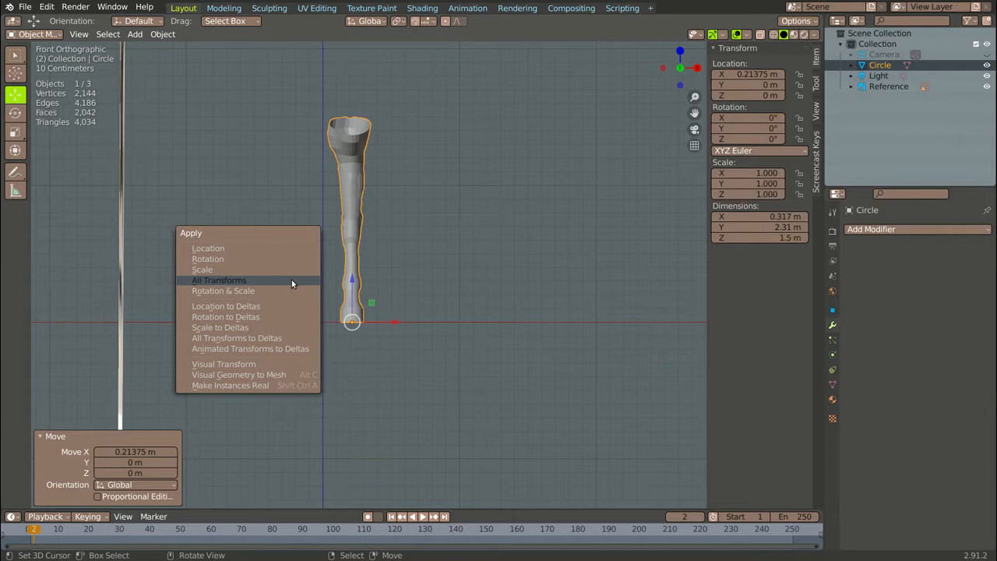
left_click(291, 282)
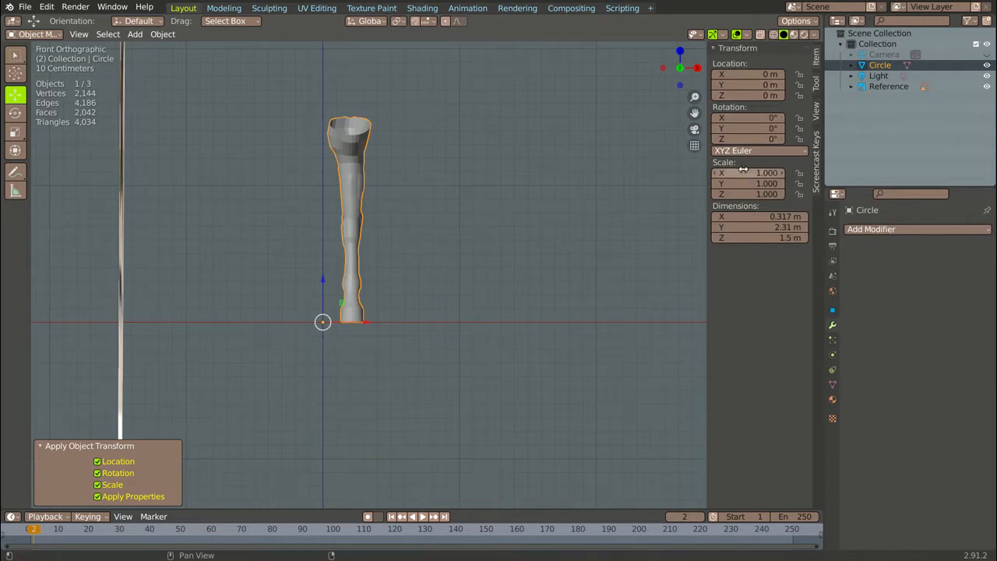
Add a Mirror modifier on the X axis to the leg mesh
mouse_move(450, 192)
middle_mouse_down()
mouse_move(460, 187)
mouse_move(444, 200)
middle_mouse_up()
scroll(363, 217, "up", 3)
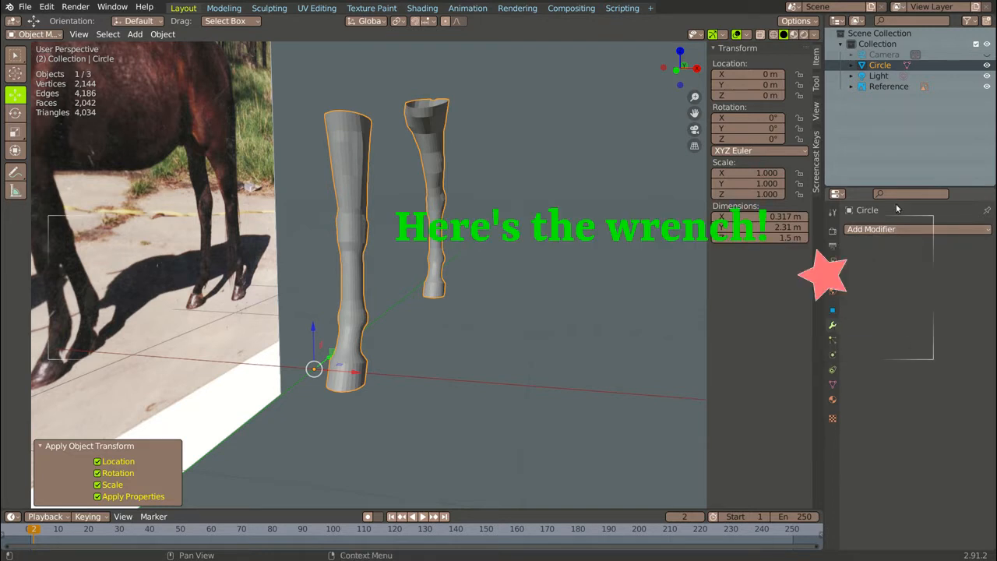
left_click(900, 231)
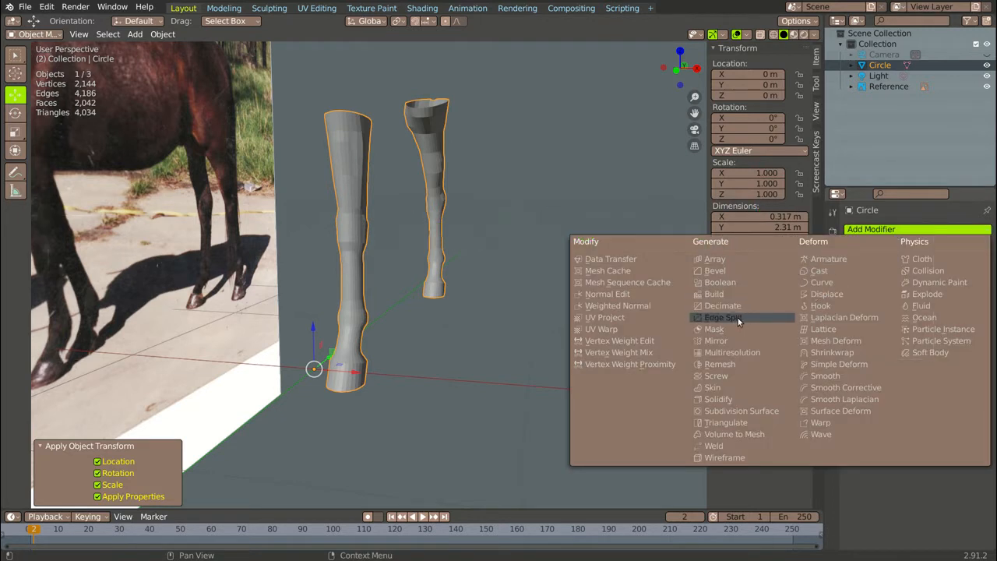
left_click(719, 341)
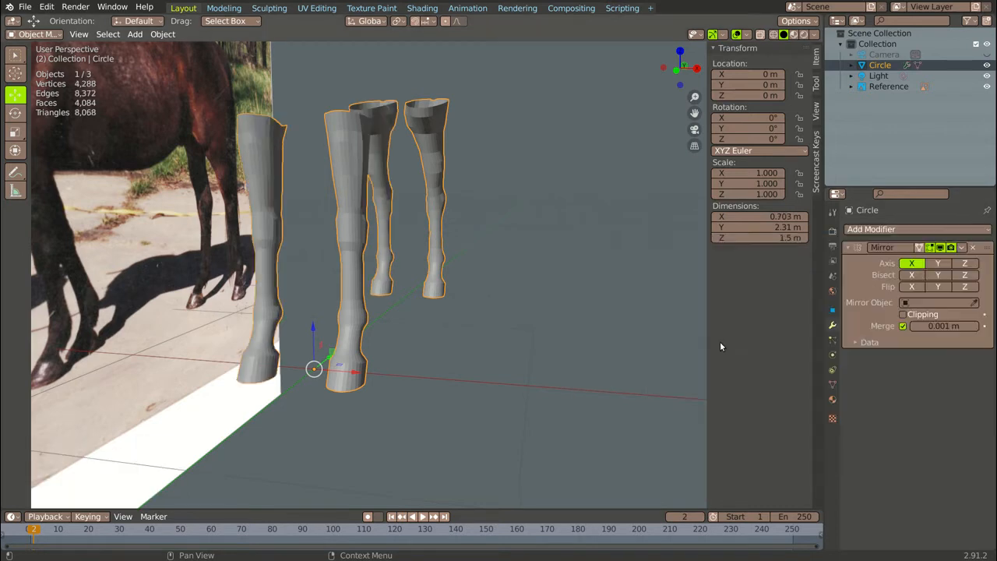
Check the mirrored legs from the front and at an angle, and enable Clipping on the Mirror modifier
middle_click_drag(572, 305, 560, 200)
scroll(547, 205, "up", 4)
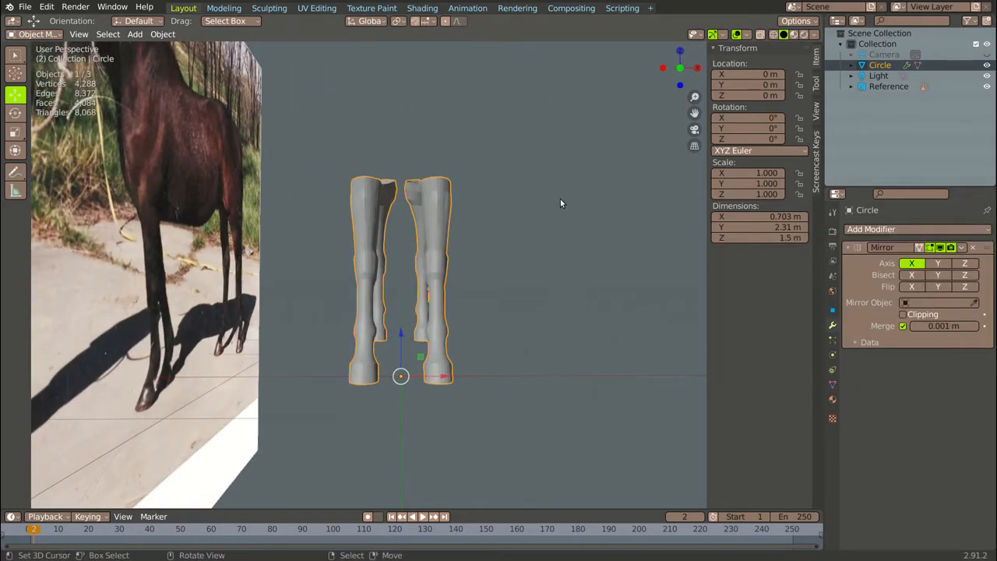
key("KP_1")
scroll(514, 196, "up", 1)
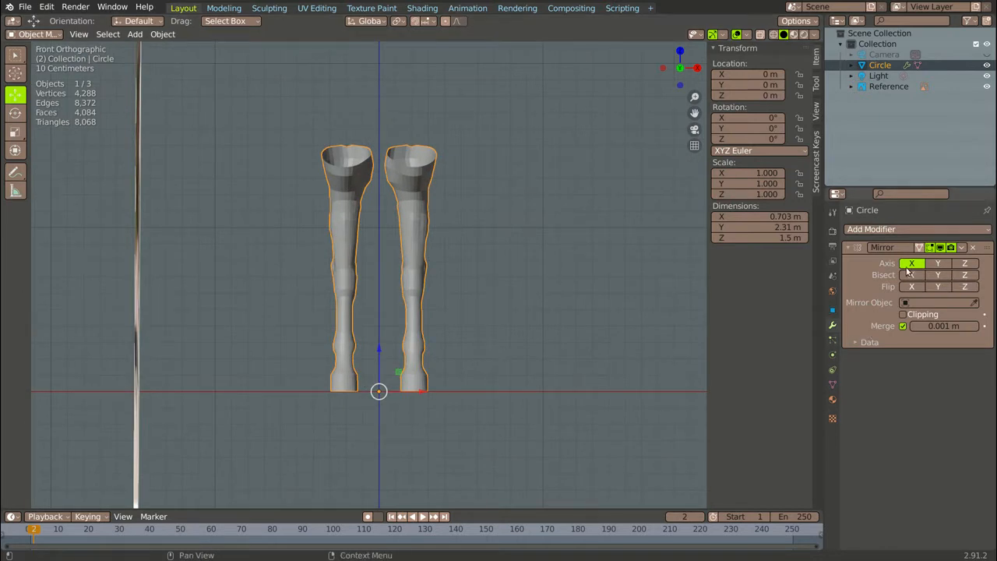
key("KP_5")
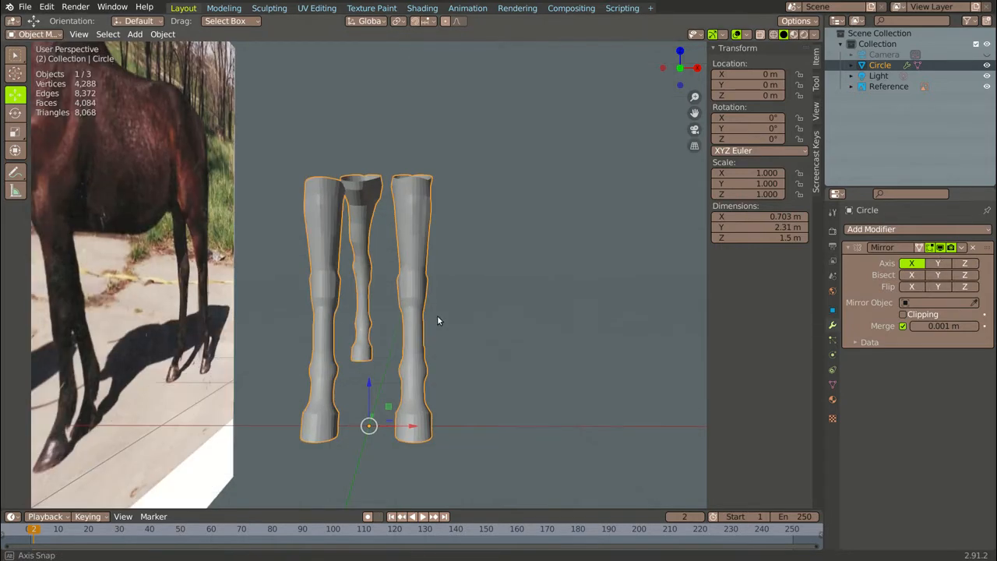
middle_click_drag(437, 315, 383, 343)
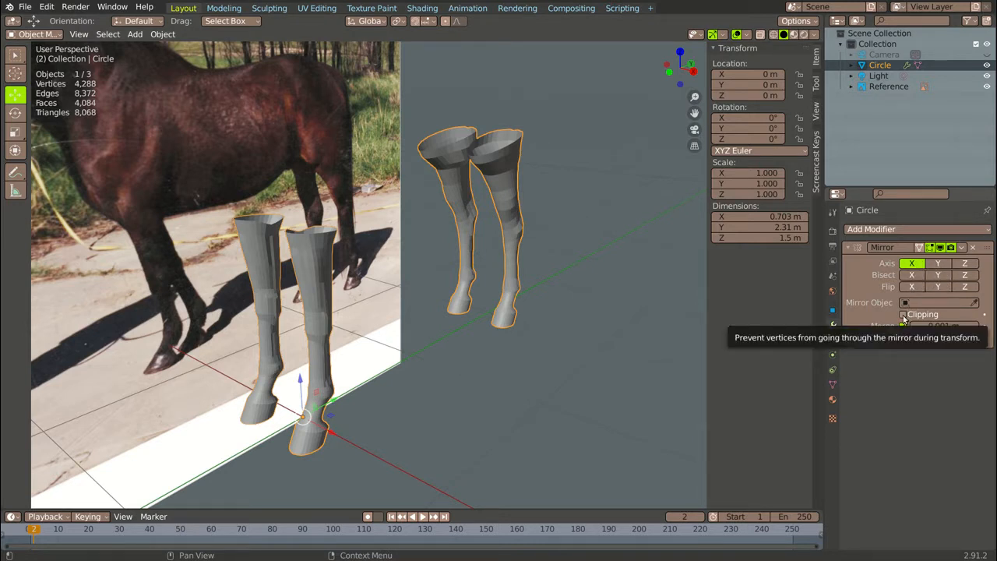
left_click(903, 315)
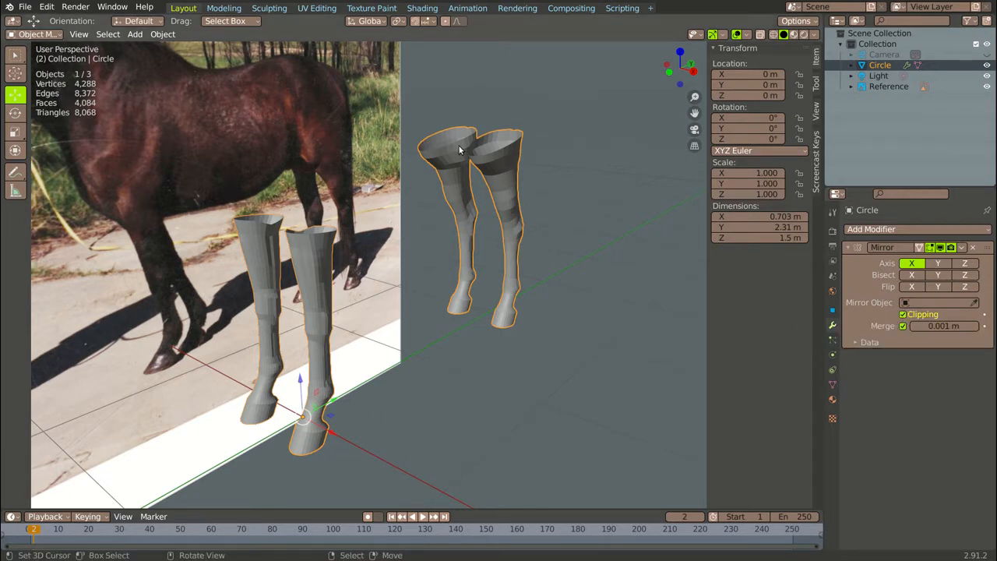
In Edit Mode, move an inner rim vertex at the top of the hind leg along X onto the mirror plane at 0 m
scroll(467, 148, "up", 3)
left_click(33, 34)
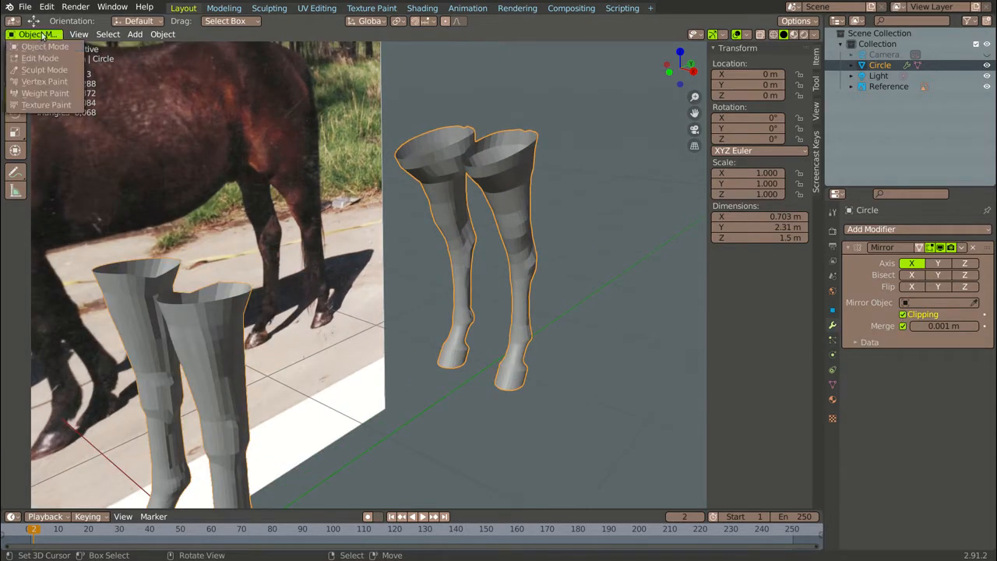
left_click(32, 56)
scroll(528, 61, "up", 2)
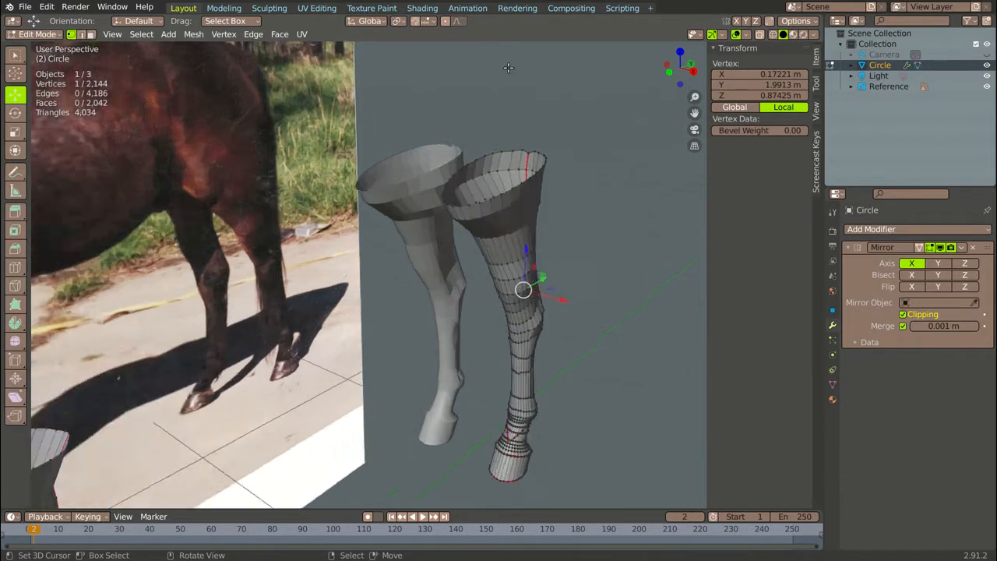
right_click(444, 200)
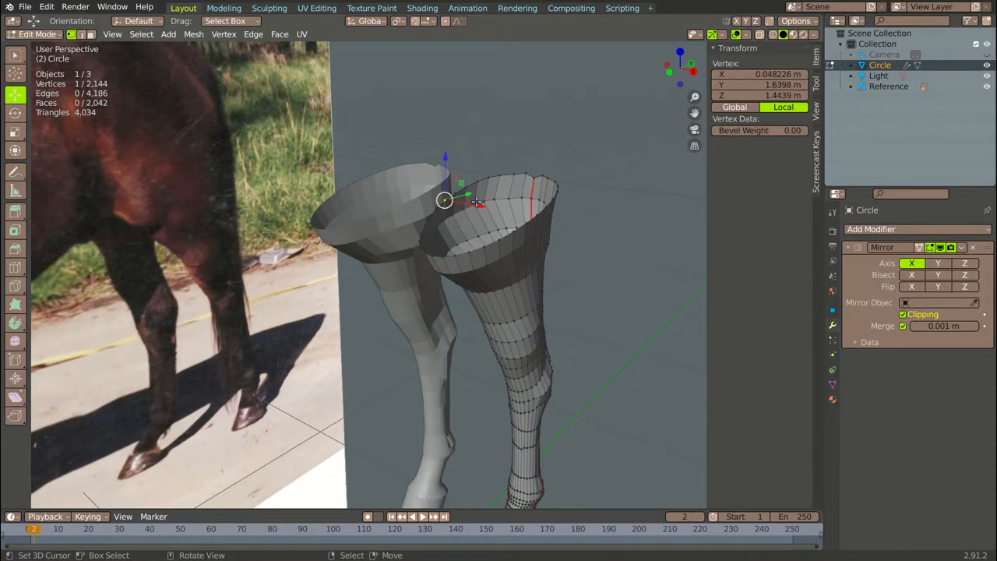
key("g")
key("x")
left_click(432, 196)
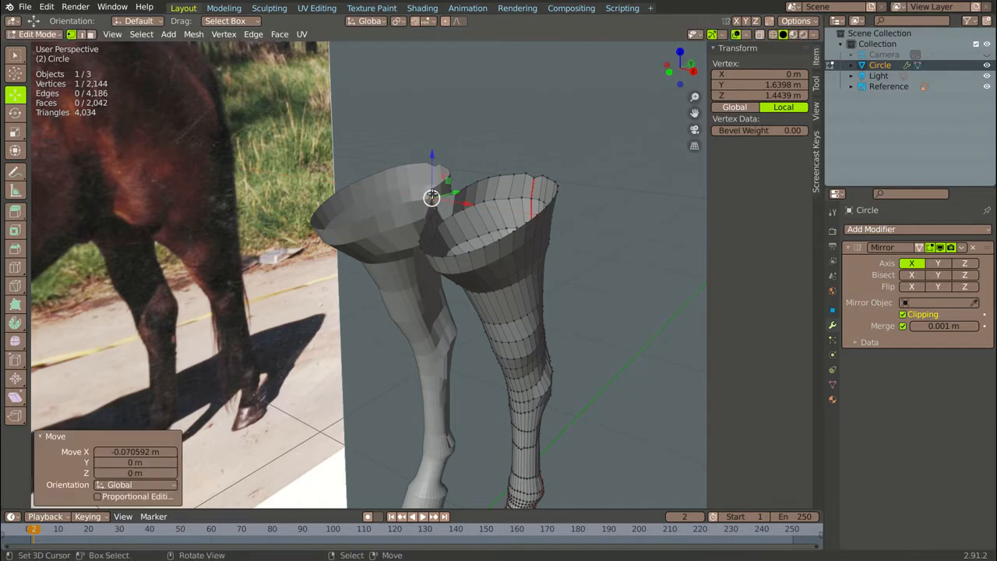
Disable the Mirror modifier's Clipping and move the adjacent hind-leg rim vertex about 0.027 m in the negative X direction
scroll(432, 197, "up", 3)
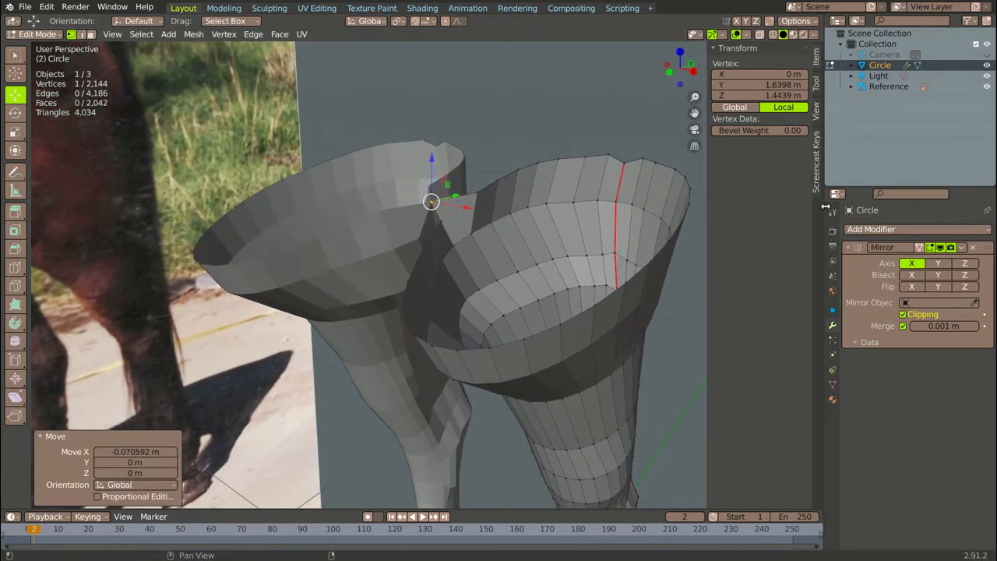
left_click(906, 304)
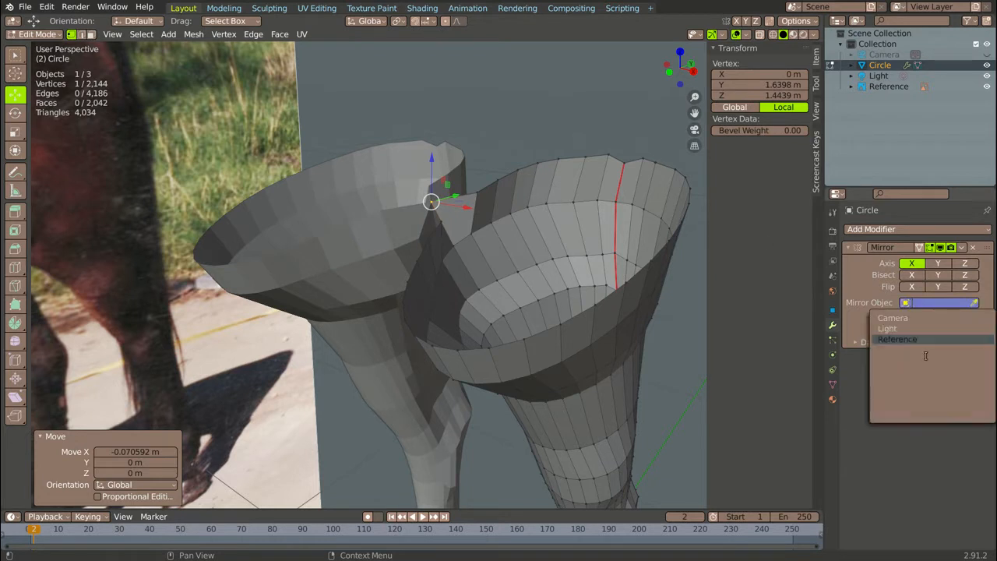
left_click(902, 315)
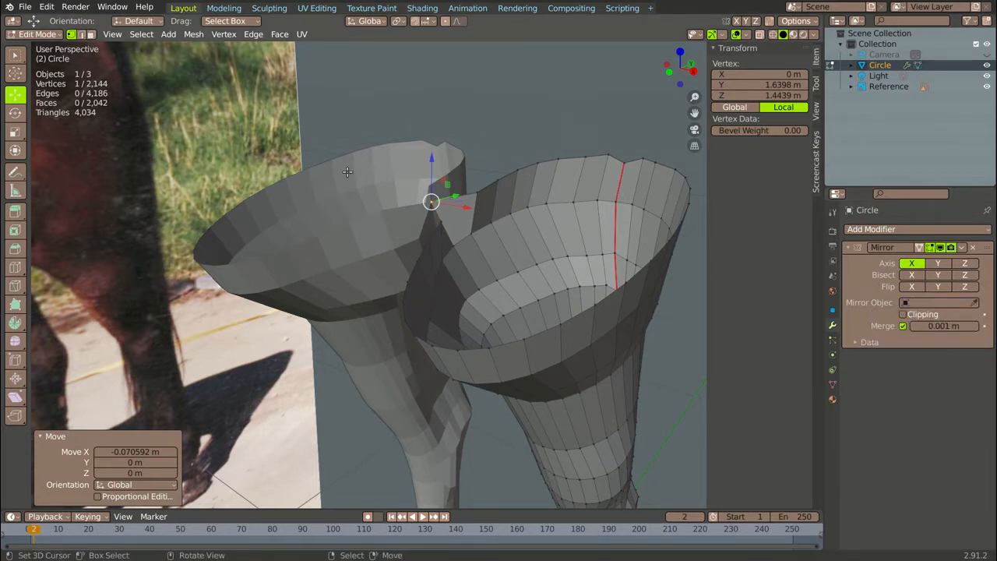
right_click(446, 222)
mouse_move(476, 228)
left_mouse_down()
mouse_move(380, 195)
mouse_move(222, 176)
mouse_move(185, 162)
mouse_move(466, 233)
left_mouse_up()
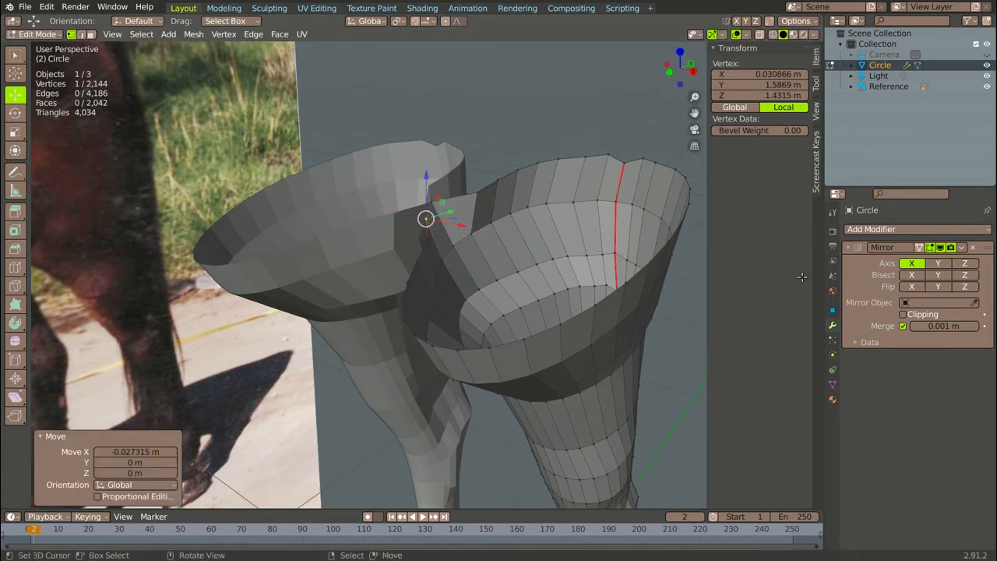
Re-enable the Mirror modifier's Clipping and move the next hind-leg rim vertex in the negative X direction toward the mirror plane
left_click(903, 314)
left_click(474, 191)
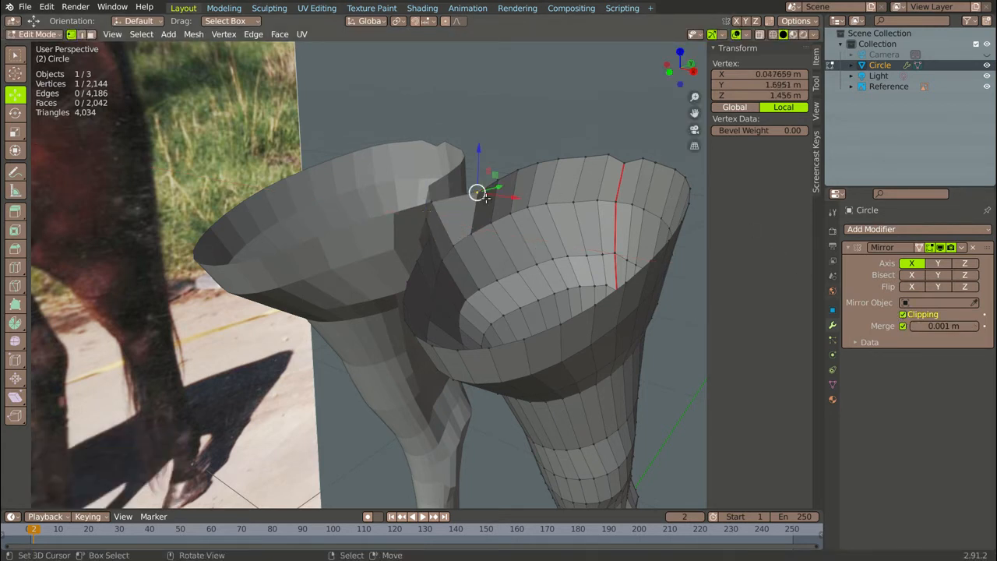
key("g")
key("x")
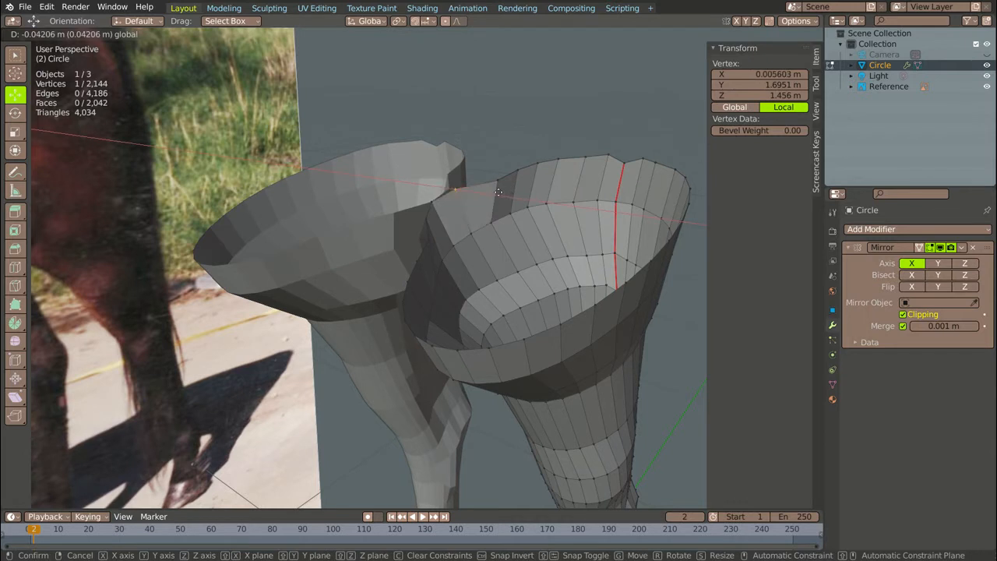
left_click(494, 184)
Move the following two rim vertices along the inner edge of the hind leg in negative X by about 0.029 m and 0.027 m
left_click(499, 179)
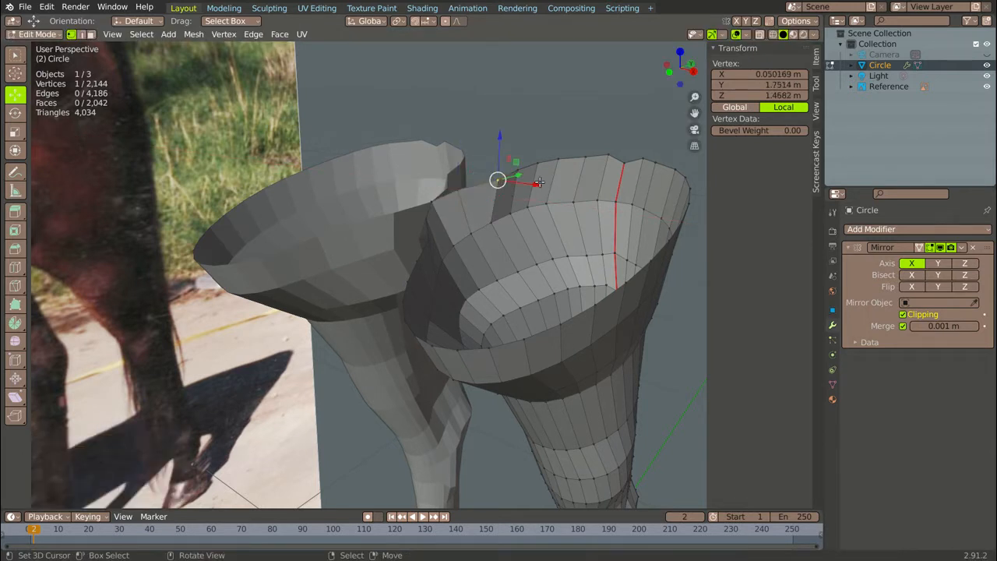
key("g")
key("x")
left_click(514, 179)
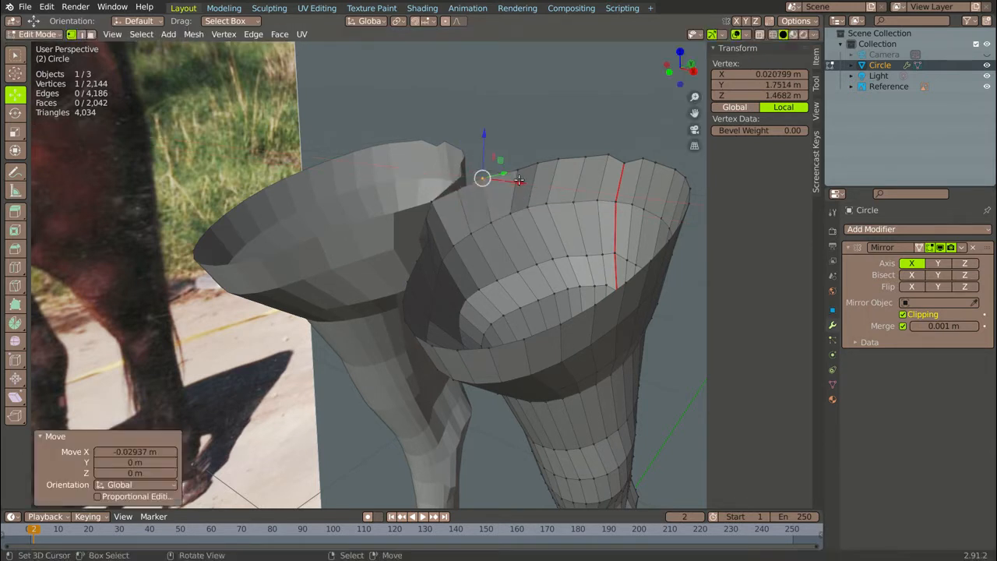
left_click(517, 170)
mouse_move(552, 171)
left_mouse_down()
mouse_move(538, 170)
mouse_move(569, 167)
left_mouse_up()
right_click(538, 163)
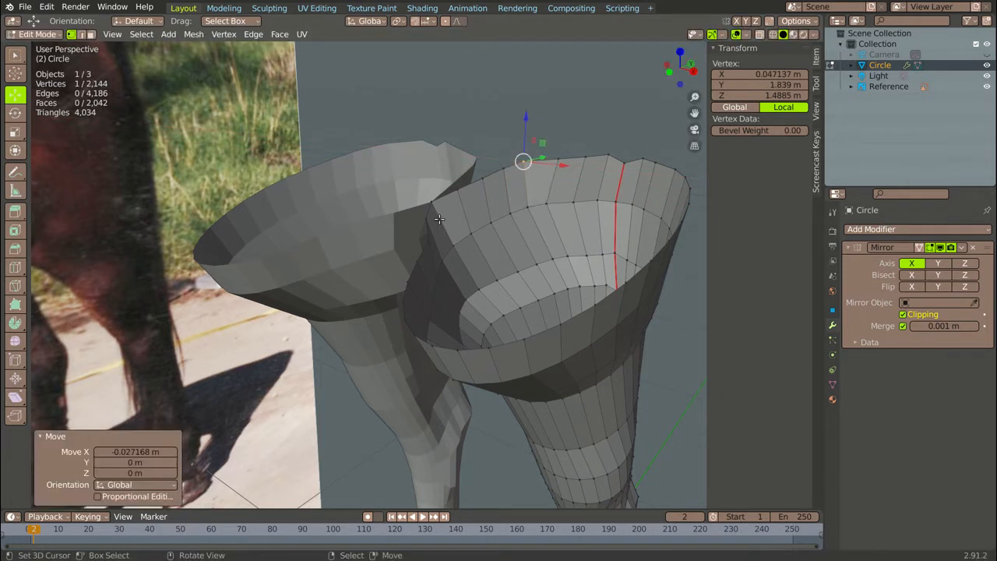
Shift the inner hind-leg rim vertex next to the joined centre point about 0.009 m in the negative X direction
right_click(429, 240)
left_click_drag(454, 249, 456, 225)
right_click(427, 222)
Examine the mirrored front and hind legs against the horse's body in the reference photo from an angle and from the side
scroll(493, 167, "down", 2)
scroll(493, 168, "down", 5)
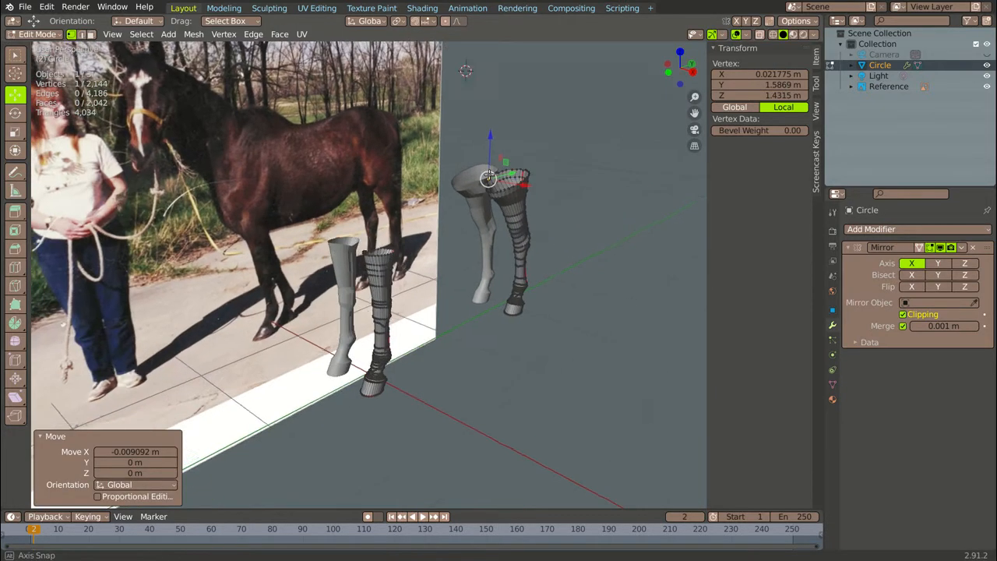
scroll(395, 212, "up", 3)
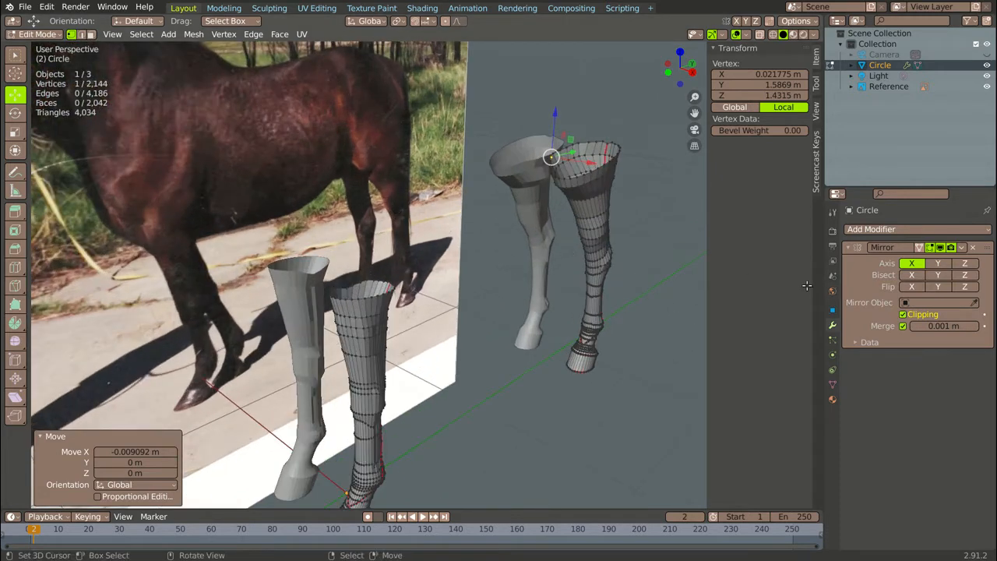
left_click(962, 249)
scroll(639, 237, "down", 5)
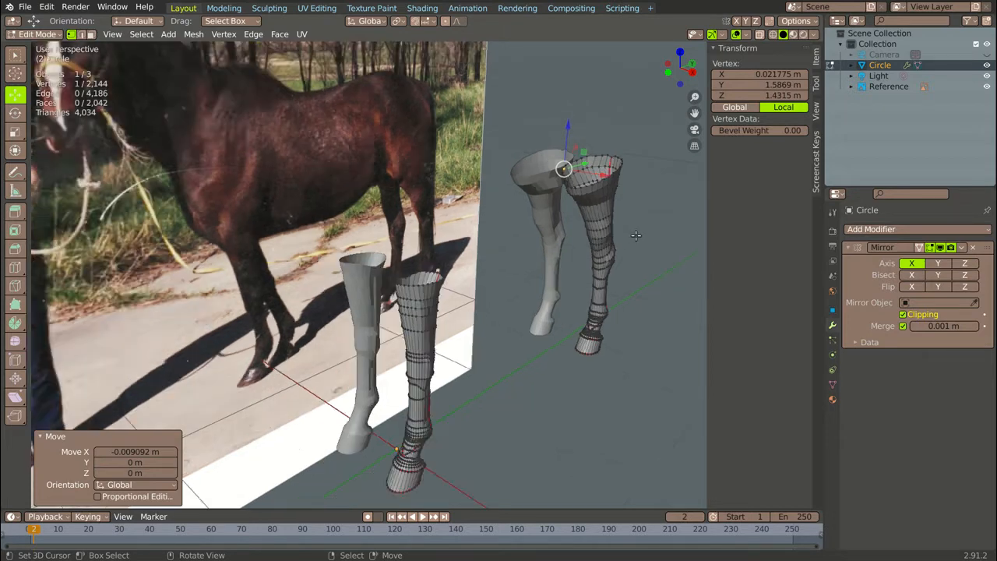
middle_click_drag(641, 239, 577, 222)
scroll(572, 219, "down", 4)
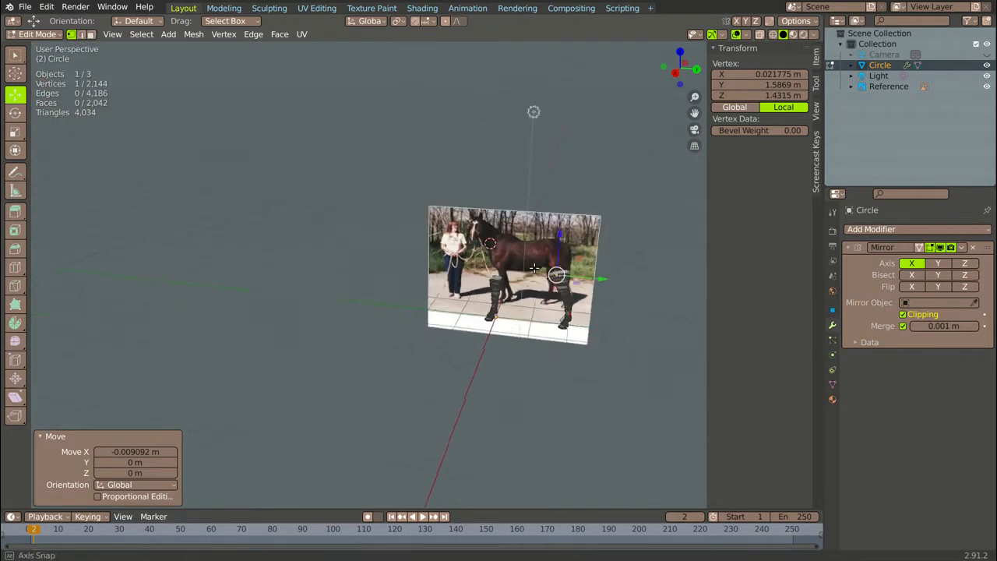
scroll(571, 216, "up", 2)
scroll(565, 215, "up", 5)
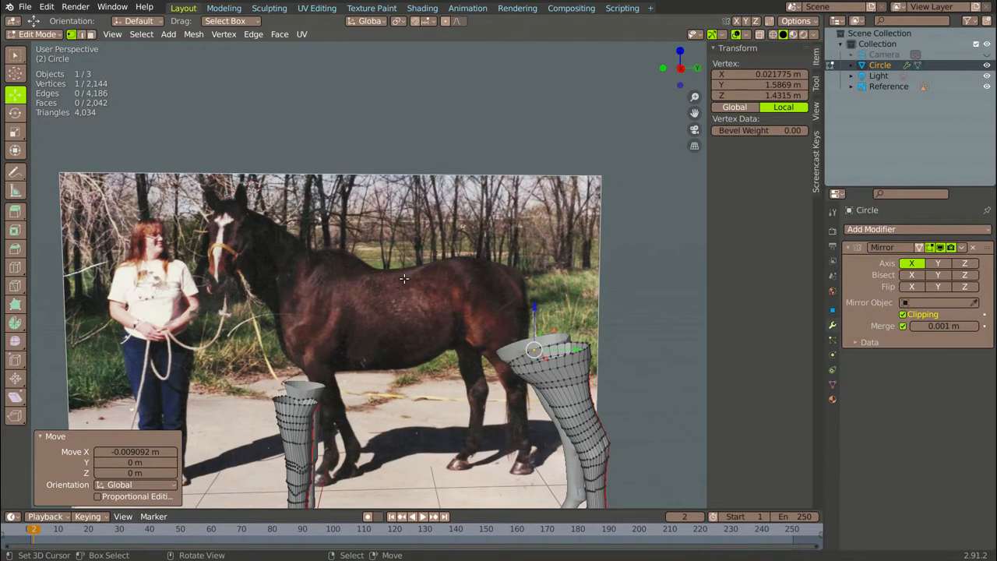
scroll(404, 278, "down", 4)
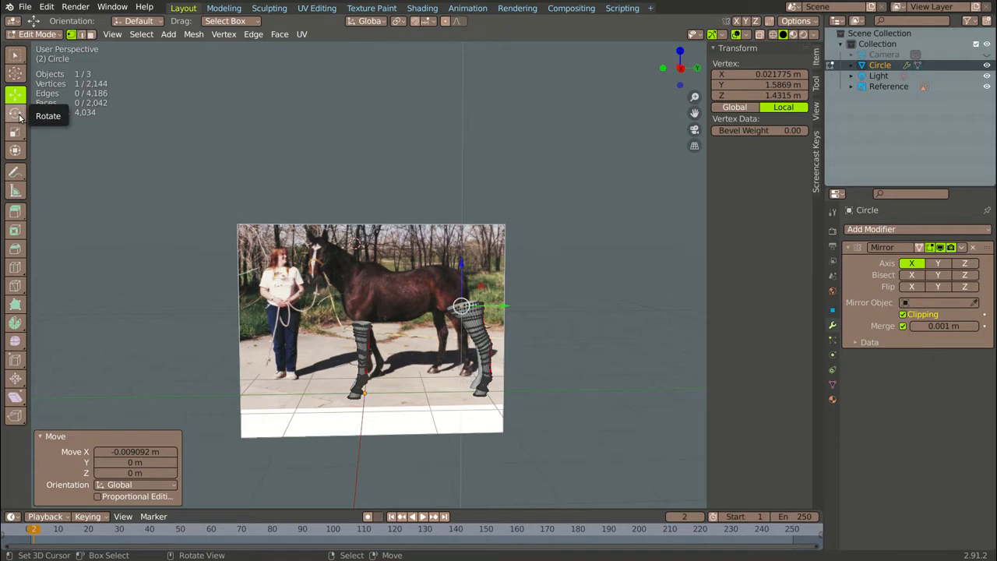
Return to Object Mode and add a cylinder mesh with 32 vertices, a 1 m radius and a 2 m depth
left_click(34, 35)
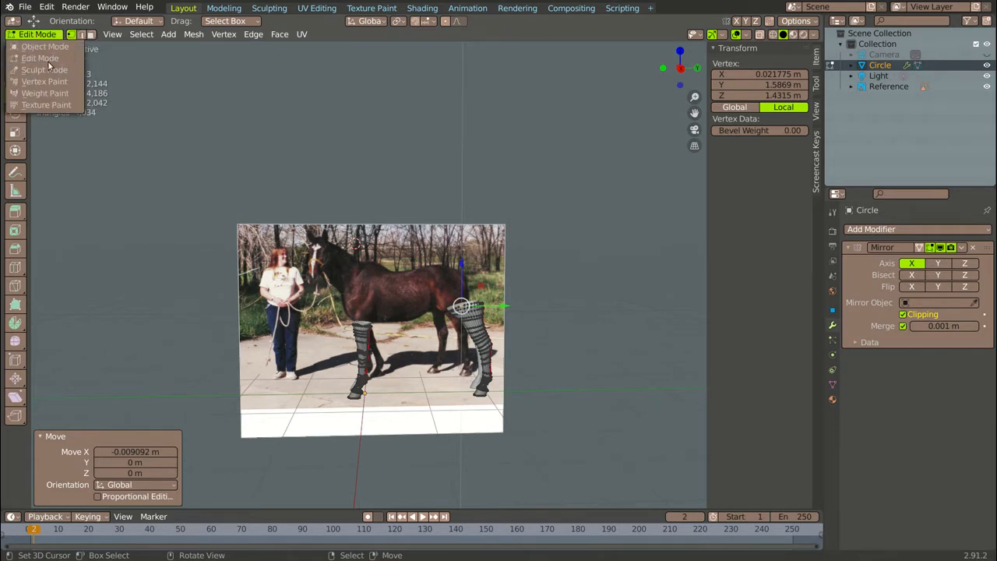
left_click(44, 47)
middle_click_drag(167, 131, 219, 139)
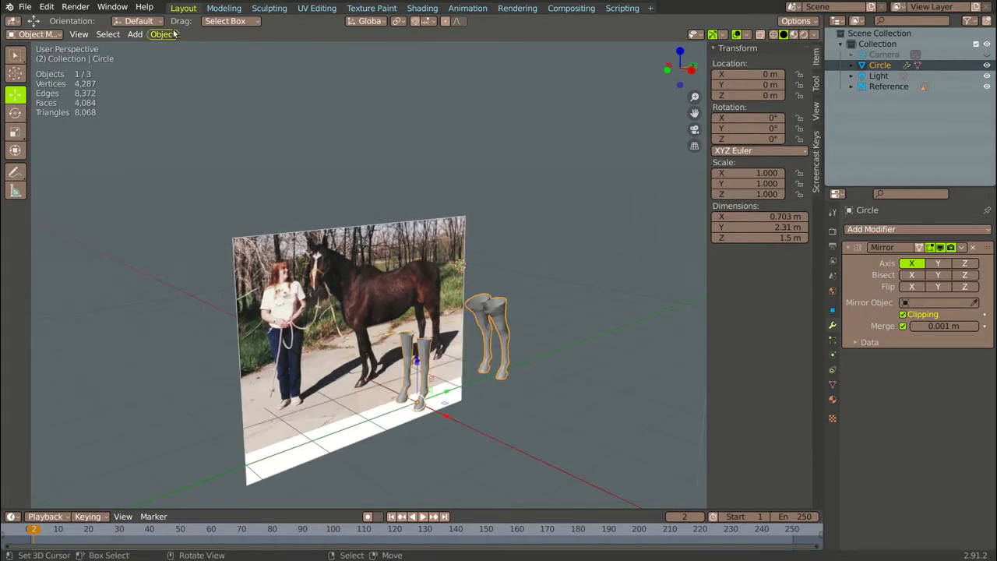
left_click(134, 34)
mouse_move(159, 83)
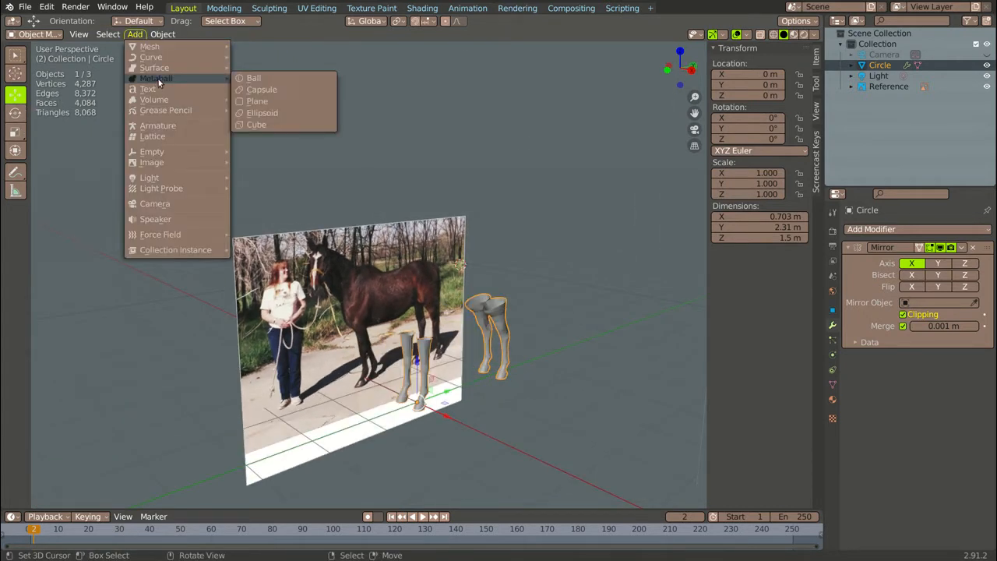
mouse_move(151, 100)
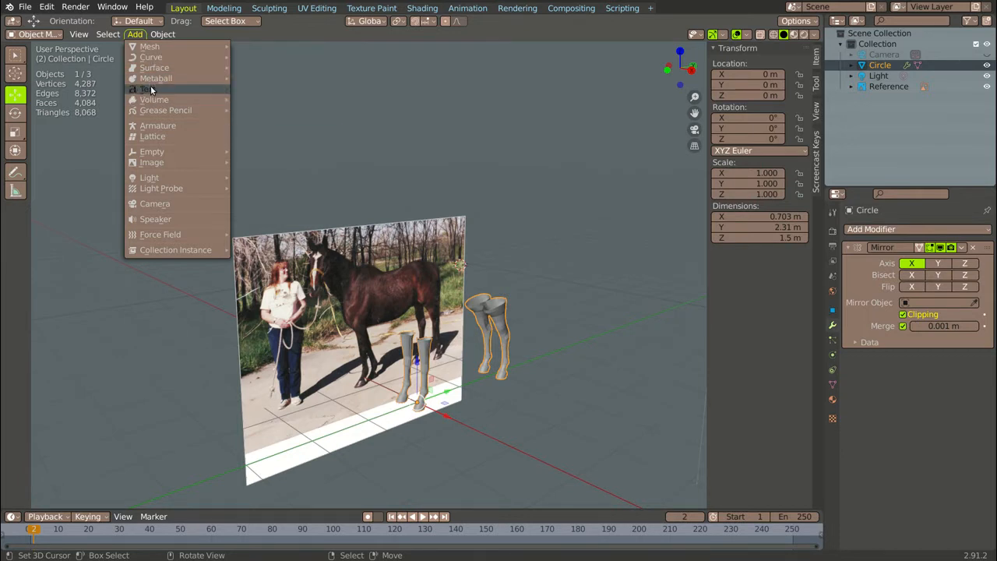
left_click(135, 35)
left_click(137, 34)
mouse_move(145, 47)
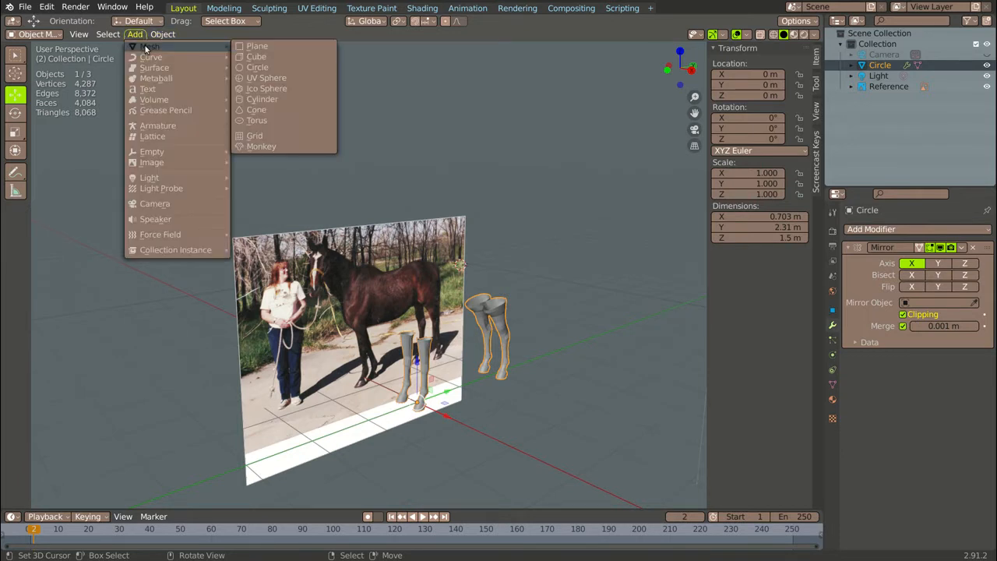
left_click(268, 97)
Rotate the cylinder 90° about the X axis so that it lies along the horse's body direction
scroll(353, 142, "down", 4)
middle_click_drag(354, 142, 351, 165)
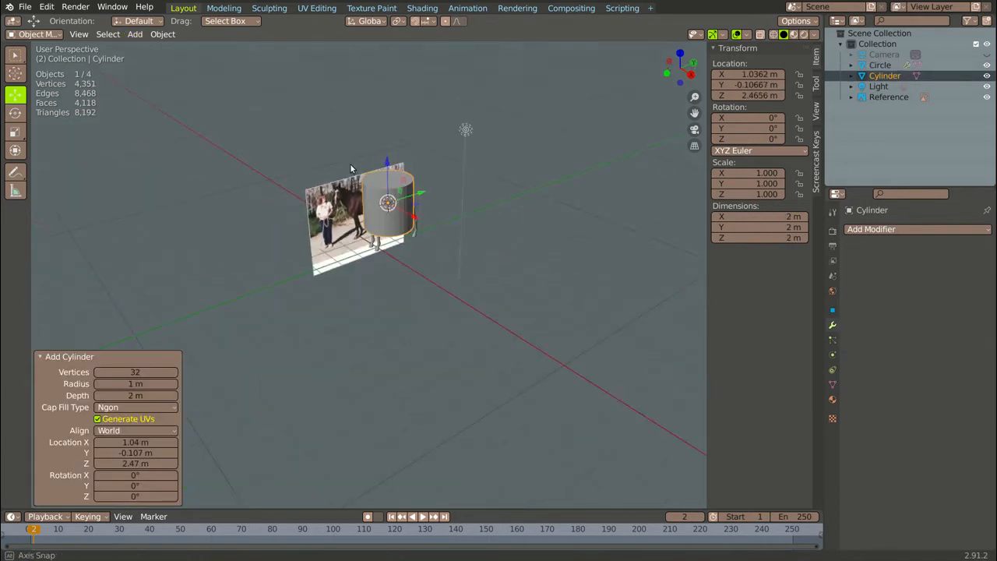
scroll(385, 177, "up", 1)
scroll(385, 177, "up", 2)
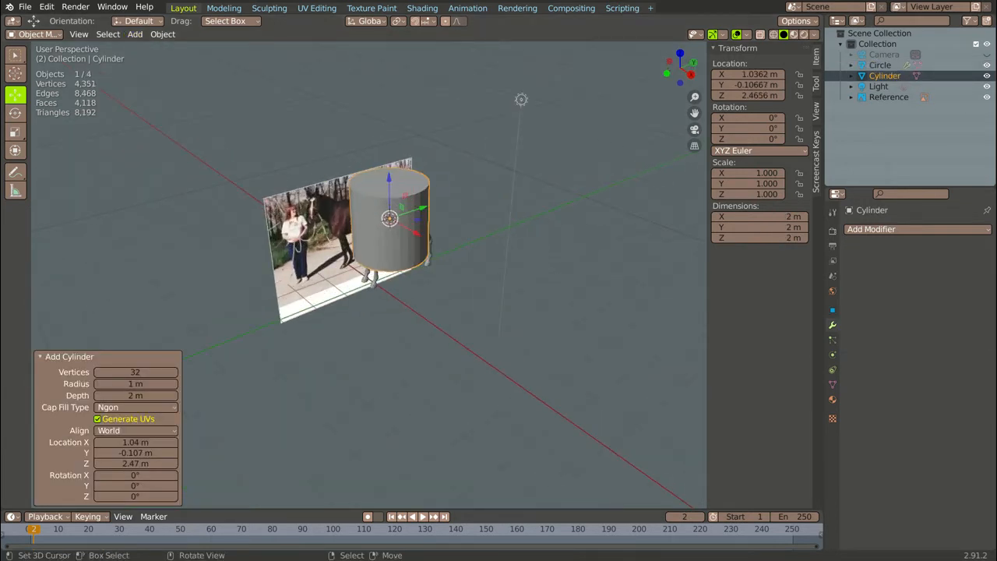
left_click(20, 115)
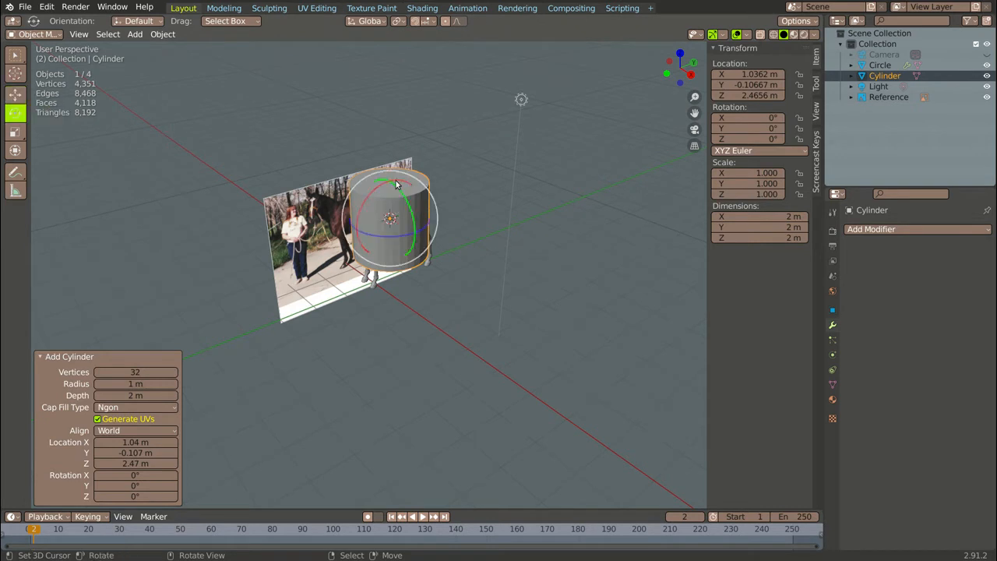
left_click_drag(396, 184, 368, 220)
left_click(148, 461)
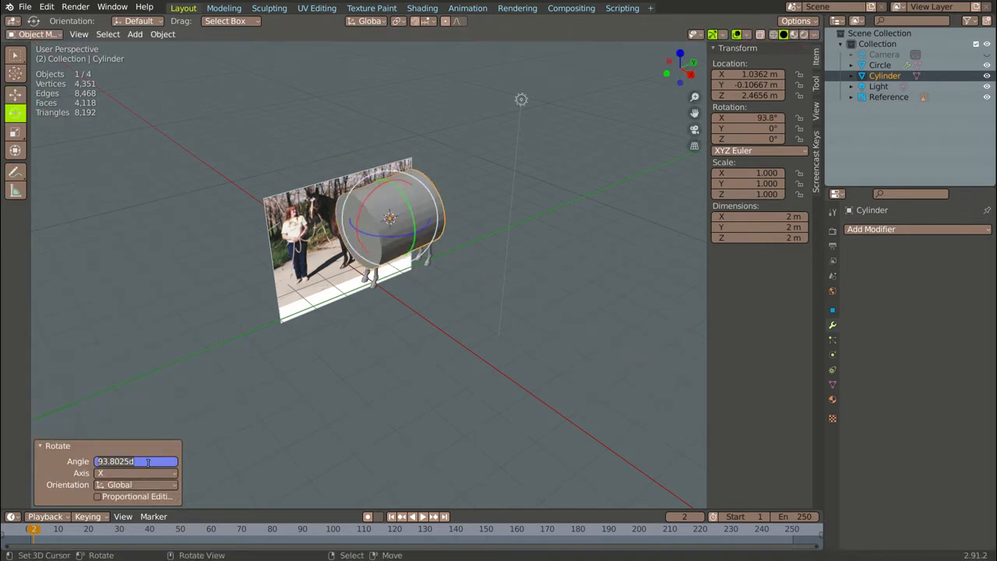
type("90")
key("Return")
In Edit Mode, knife-cut the cylinder's head-side end cap vertically through its centre from the top vertex to the bottom vertex
middle_click_drag(280, 336, 411, 251)
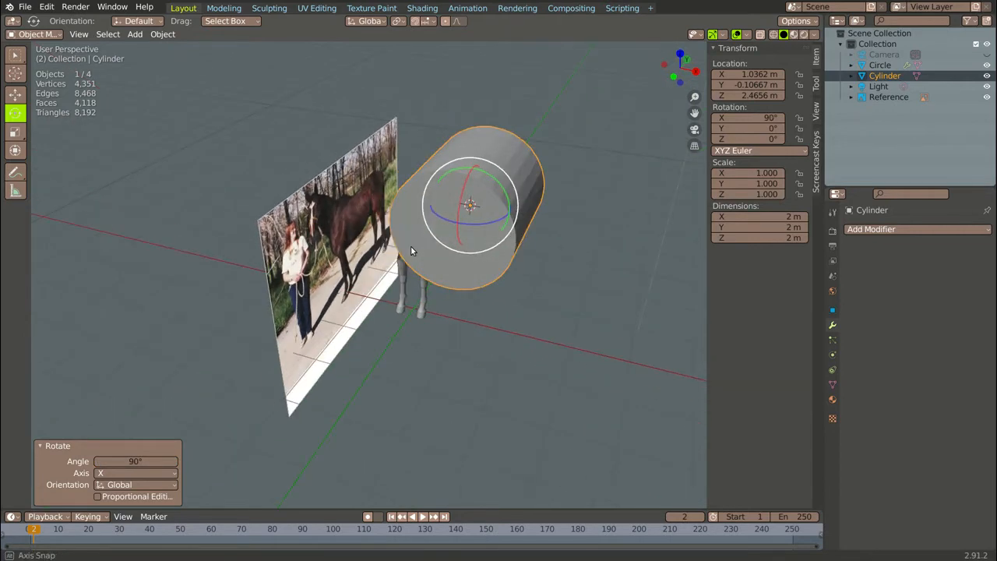
scroll(457, 180, "up", 2)
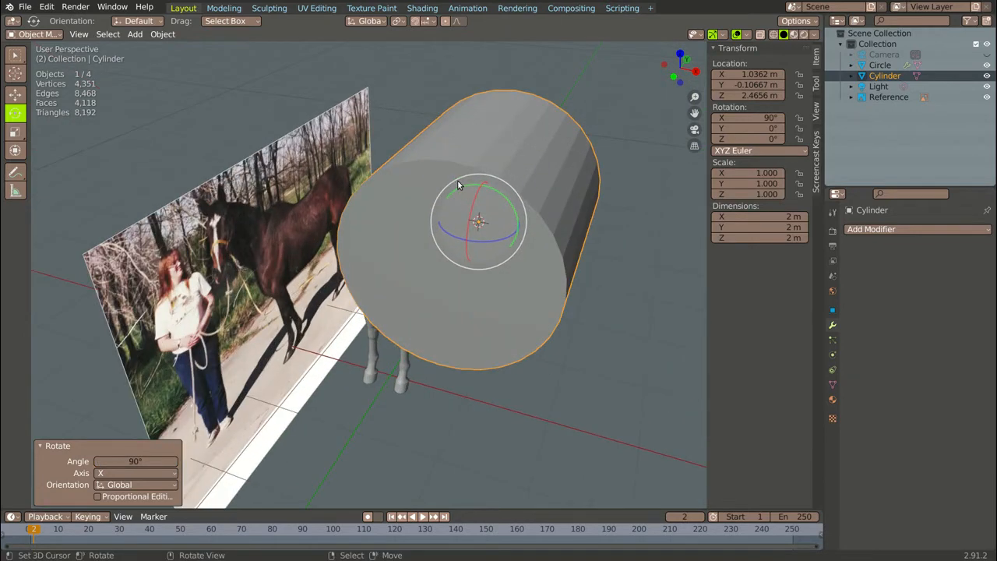
left_click(35, 34)
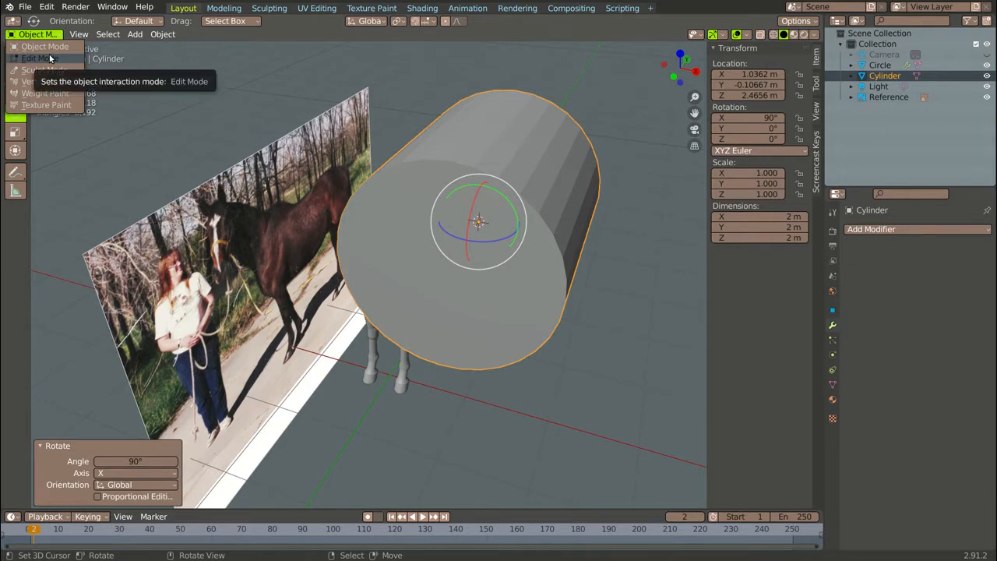
left_click(49, 57)
scroll(644, 155, "down", 7)
middle_click_drag(644, 155, 658, 119)
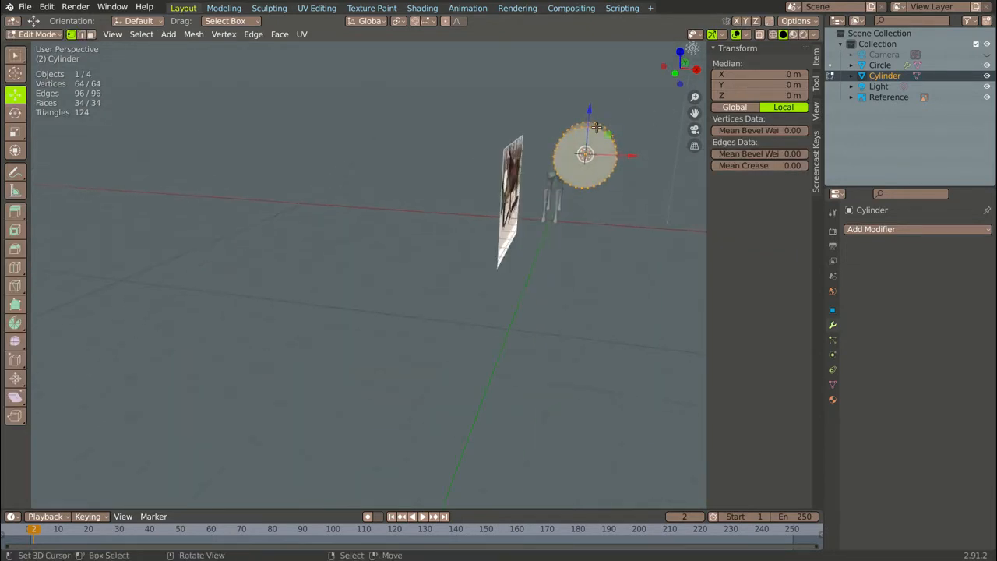
scroll(600, 125, "up", 6)
key("k")
left_click(567, 123)
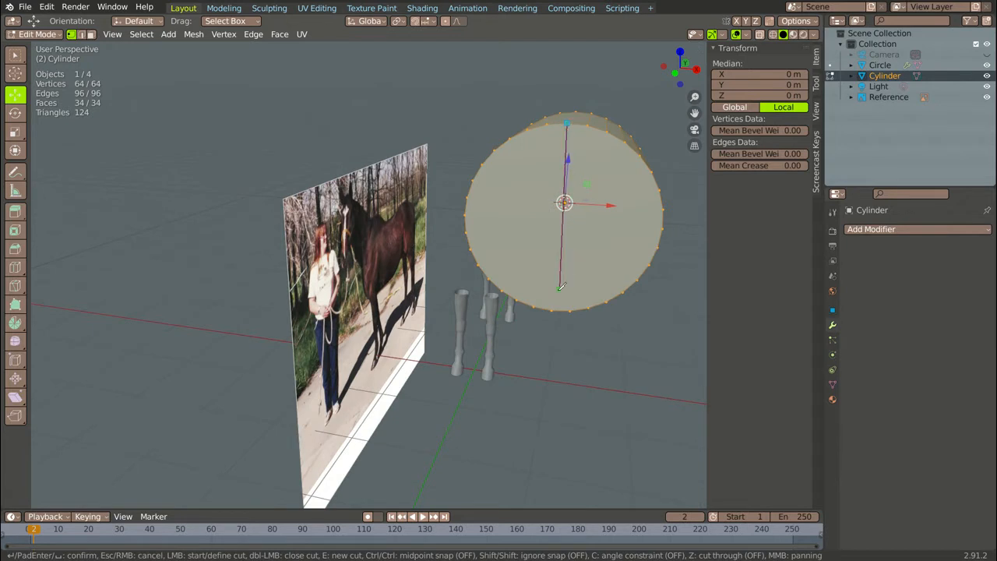
left_click(554, 307)
key("Return")
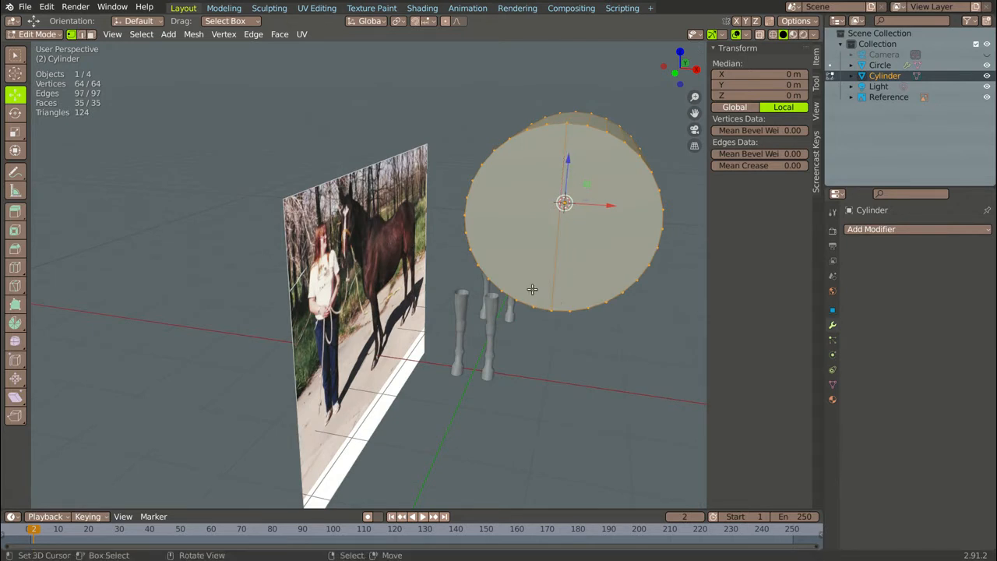
Knife-cut the cylinder's opposite, hind-side end cap vertically between its bottom and top centre vertices
scroll(533, 290, "down", 4)
middle_click_drag(533, 289, 311, 268)
scroll(311, 268, "up", 2)
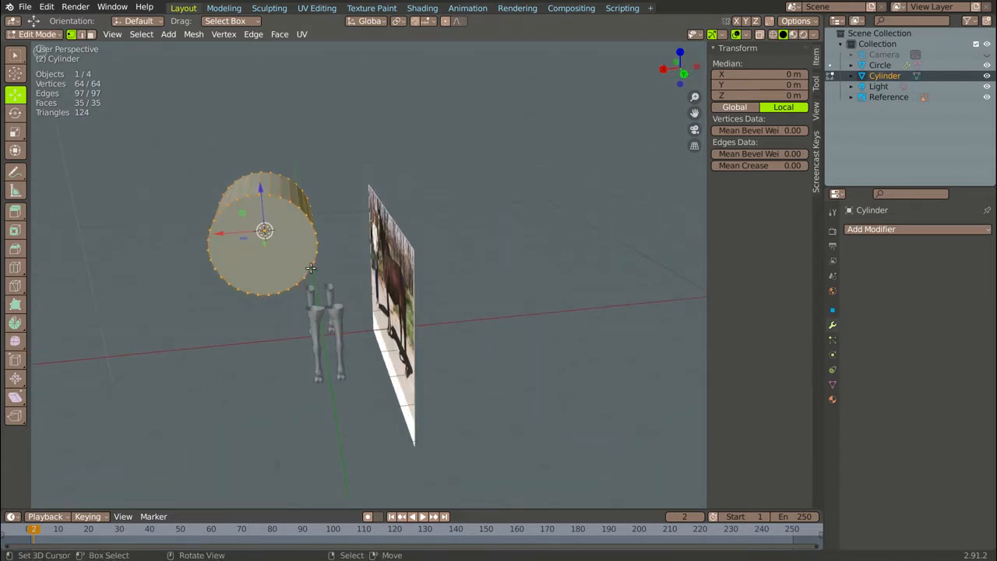
scroll(267, 212, "up", 5)
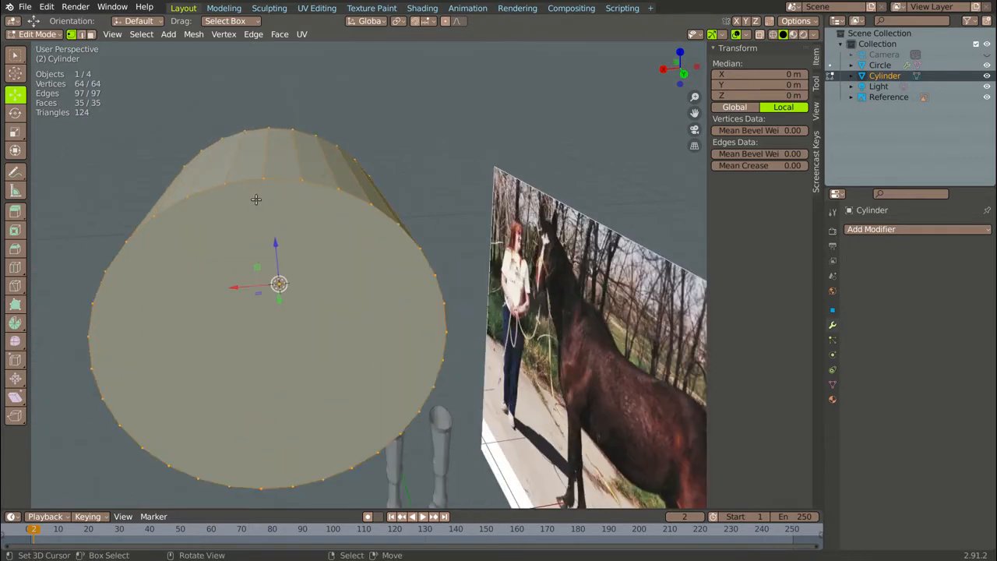
key("k")
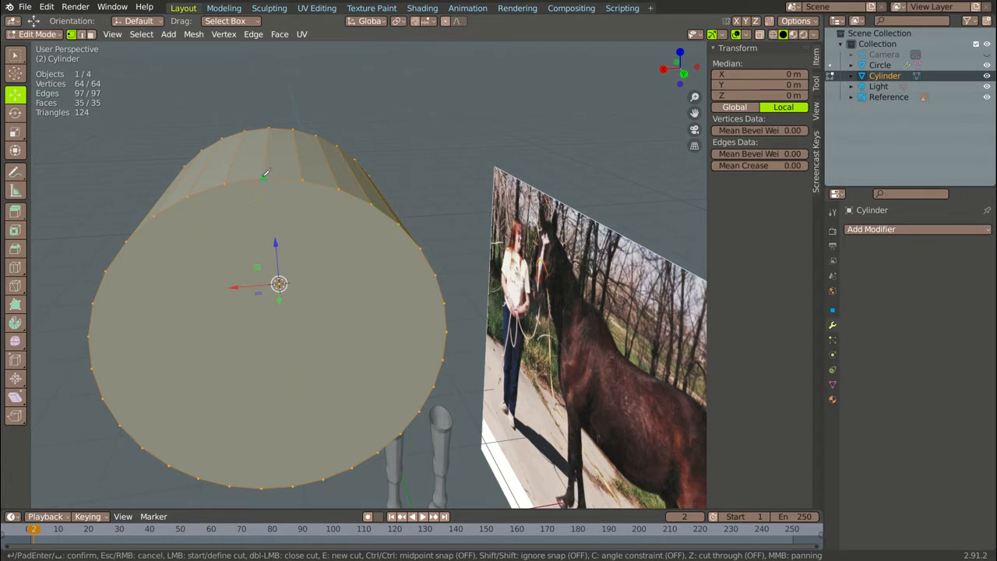
key("Escape")
key("k")
left_click(266, 473)
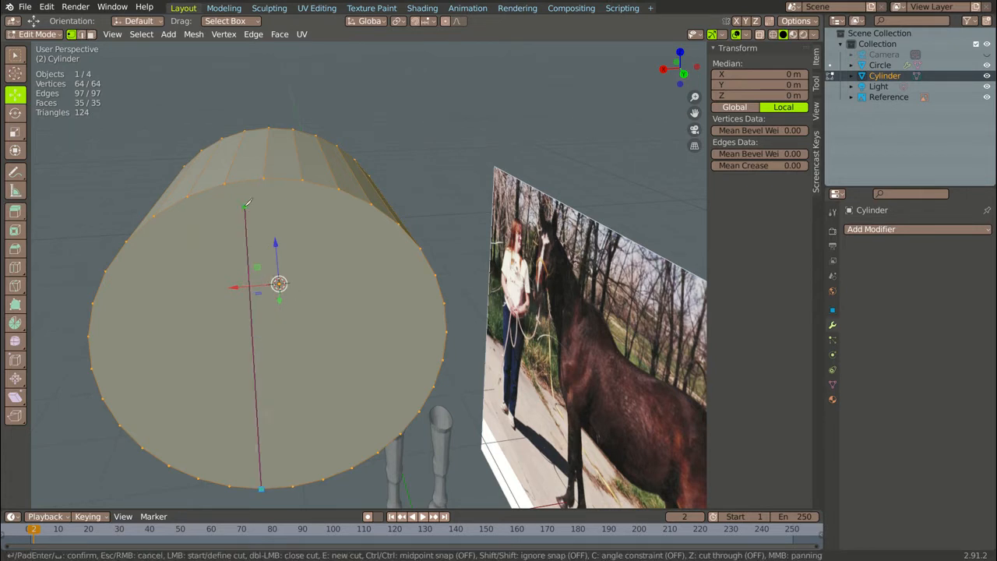
left_click(264, 178)
key("Return")
In face select mode, delete the half of the cylinder's hind-side end cap that lies nearer the reference photo
scroll(264, 179, "down", 5)
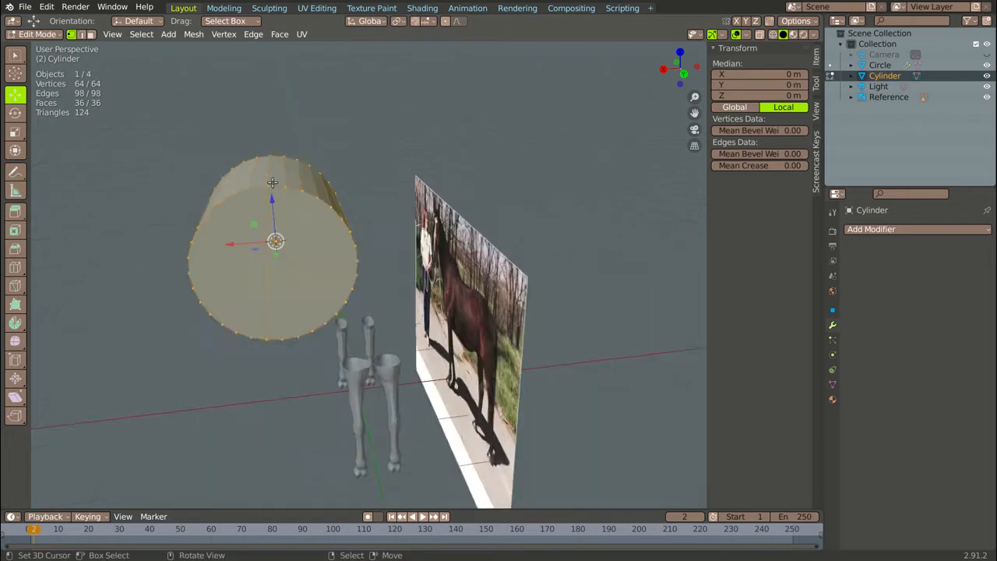
middle_click_drag(264, 178, 235, 215)
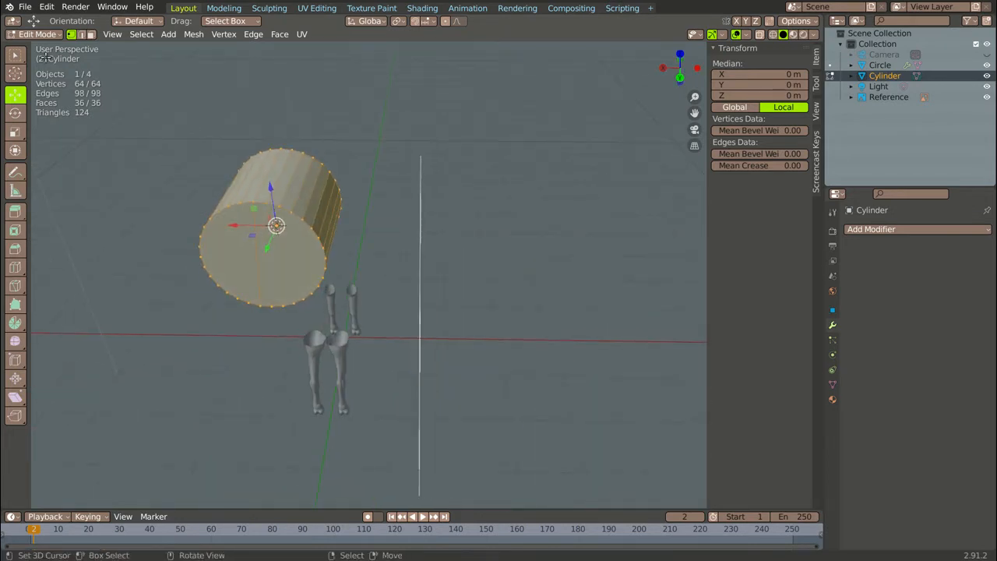
left_click(91, 34)
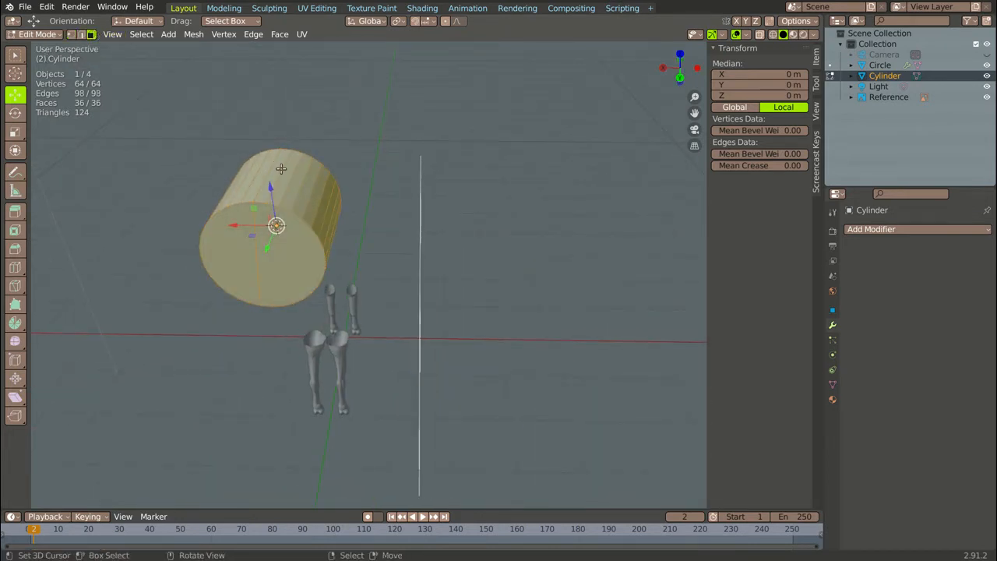
left_click(278, 171)
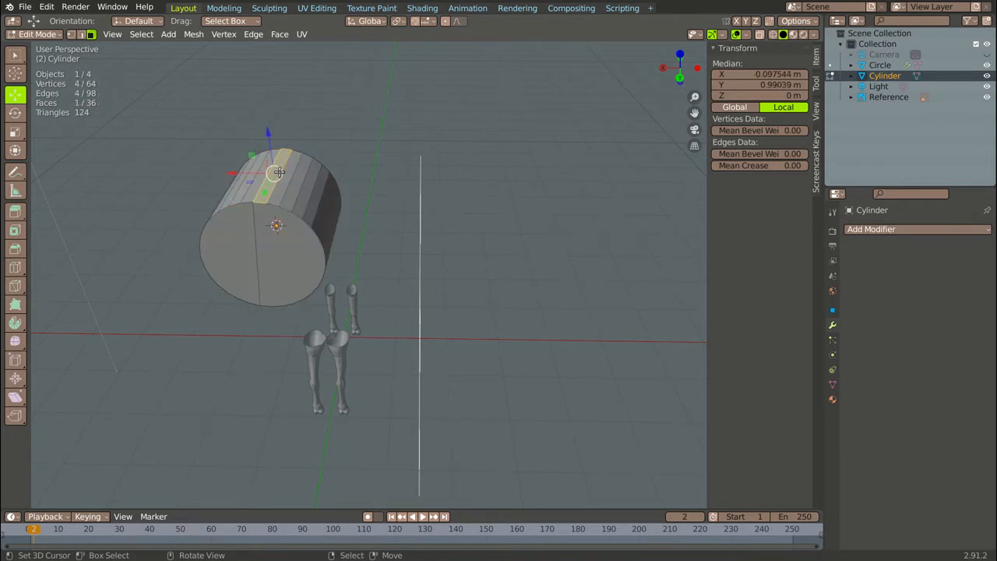
left_click(331, 229)
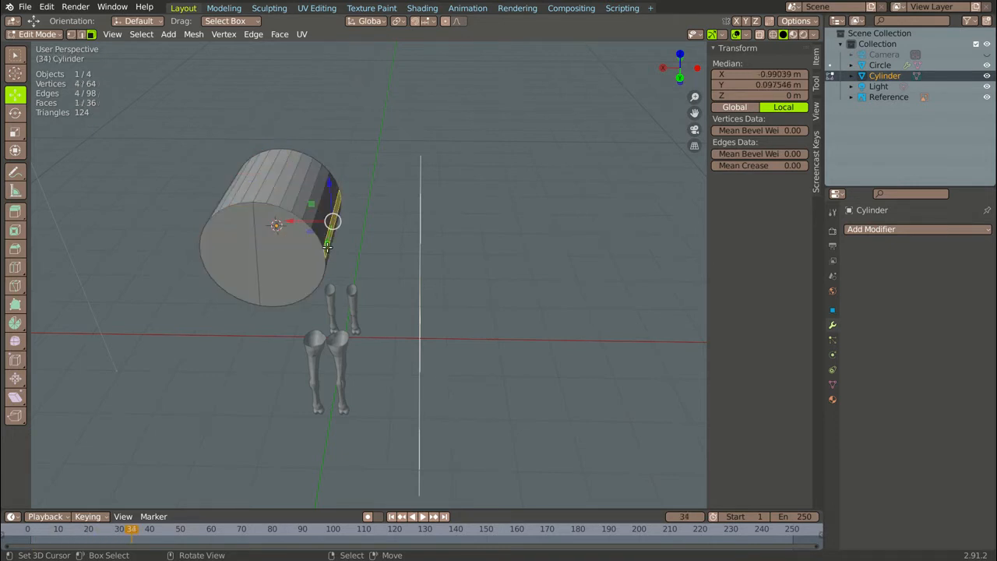
left_click(287, 245)
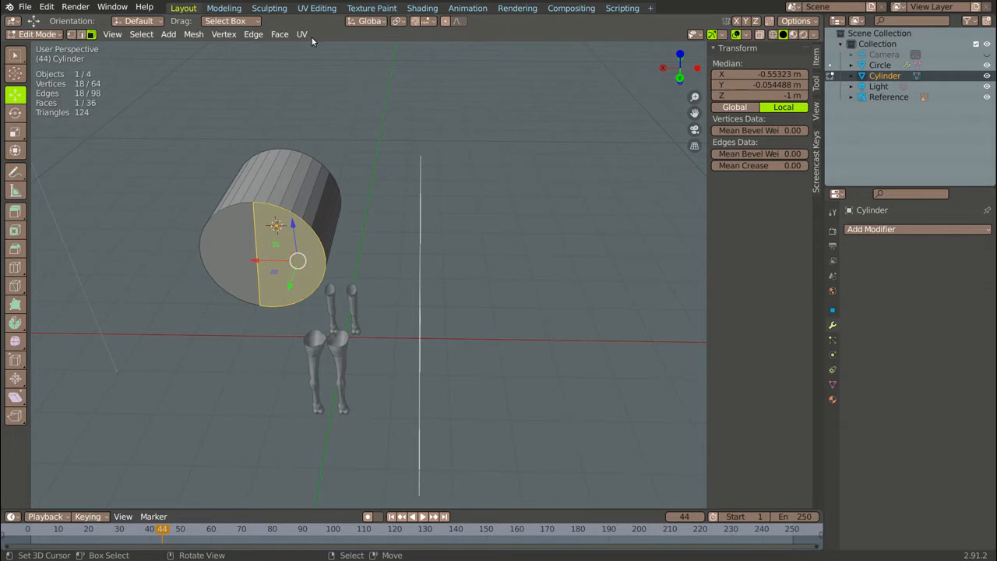
key("x")
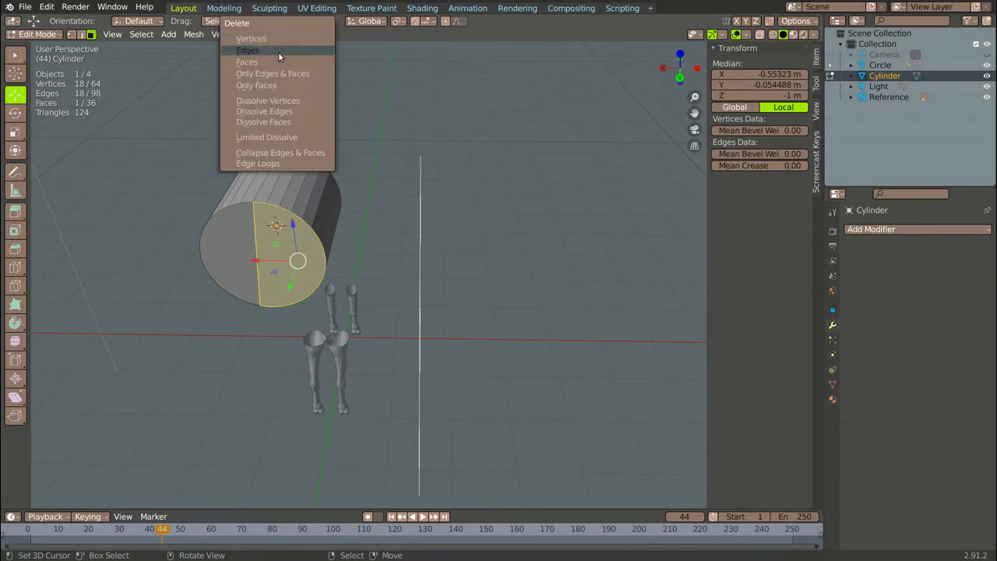
left_click(280, 62)
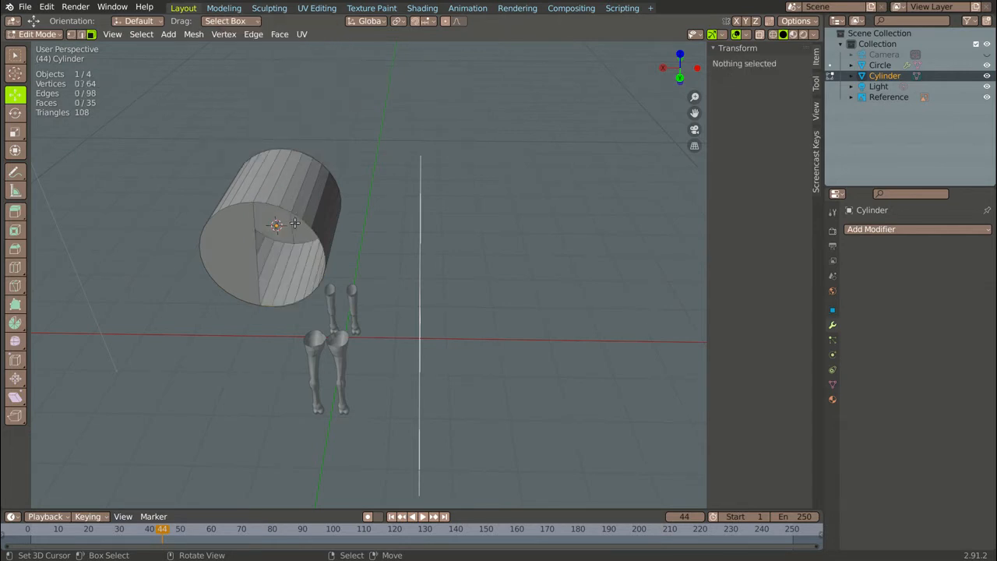
Delete the matching photo-side half of the cylinder's head-side end cap
left_click(318, 204)
key("x")
left_click(293, 219)
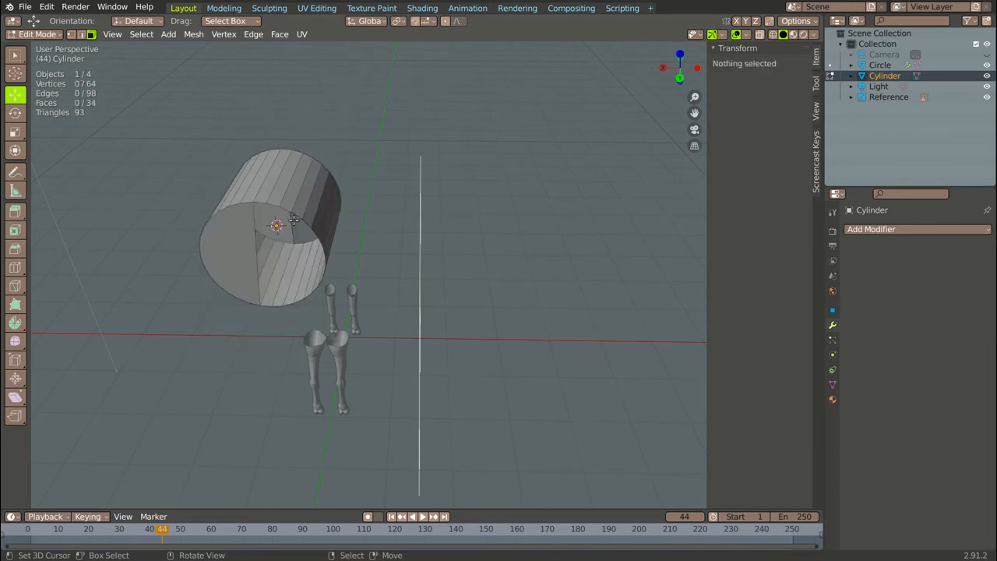
Turn on the Screencast Keys display for the viewport
left_click(274, 175)
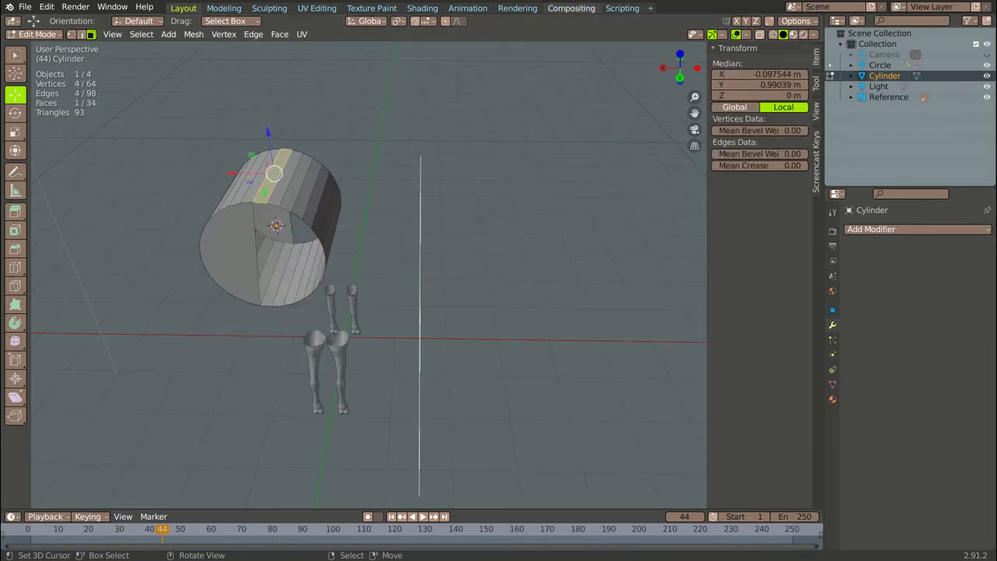
left_click(816, 160)
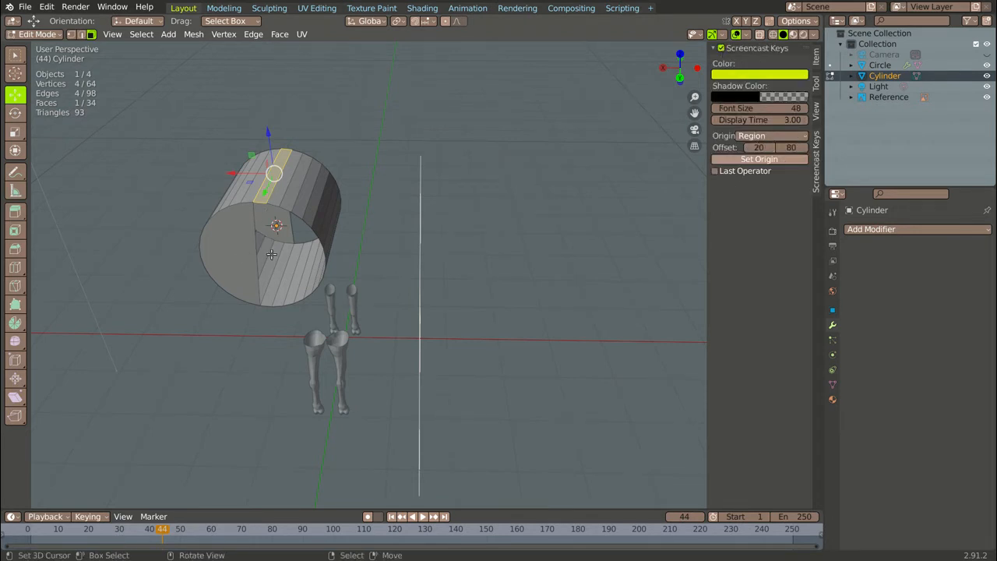
key("ctrl")
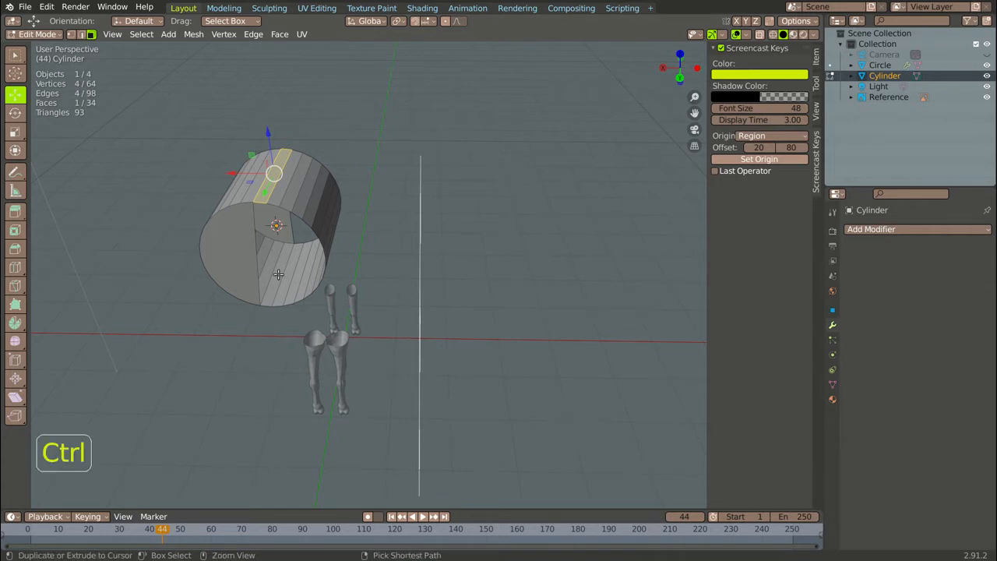
middle_click_drag(278, 274, 282, 263)
key("ctrl")
Select the run of side faces along the cylinder's photo-side half, from the bottom seam round to the top, and delete those faces
key("KP_1")
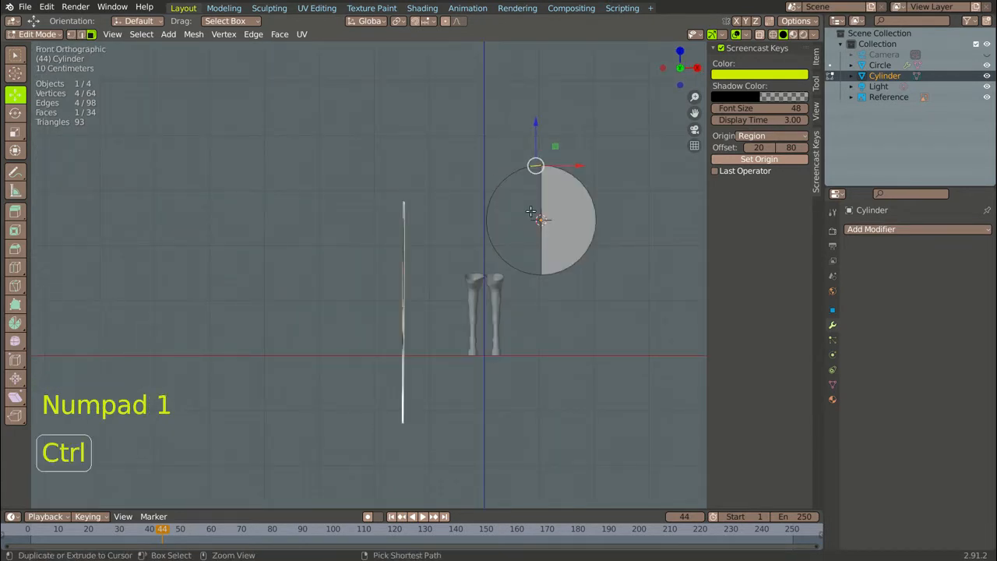
key("ctrl+KP_1")
scroll(234, 242, "up", 2)
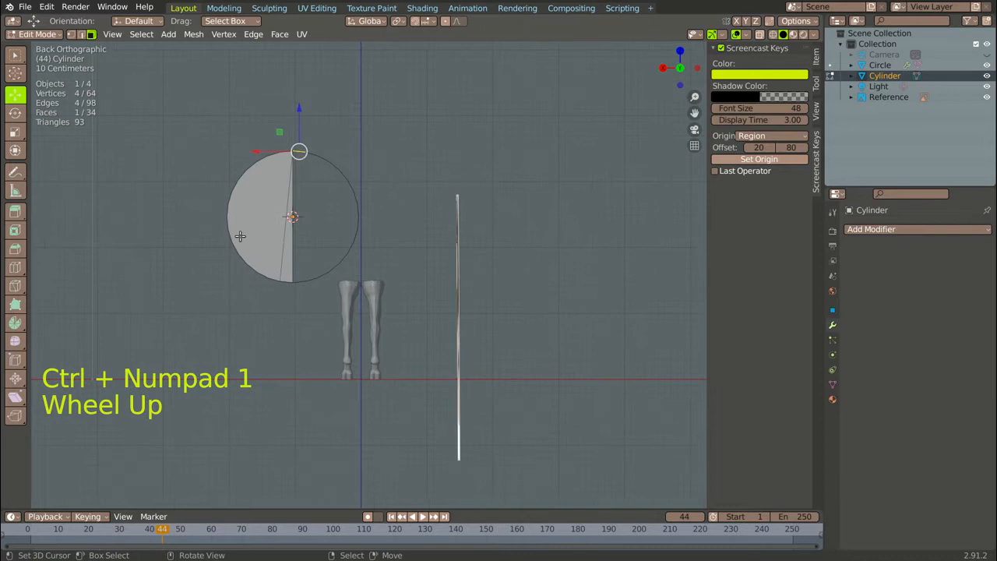
right_click(282, 266)
middle_click_drag(281, 265, 311, 294)
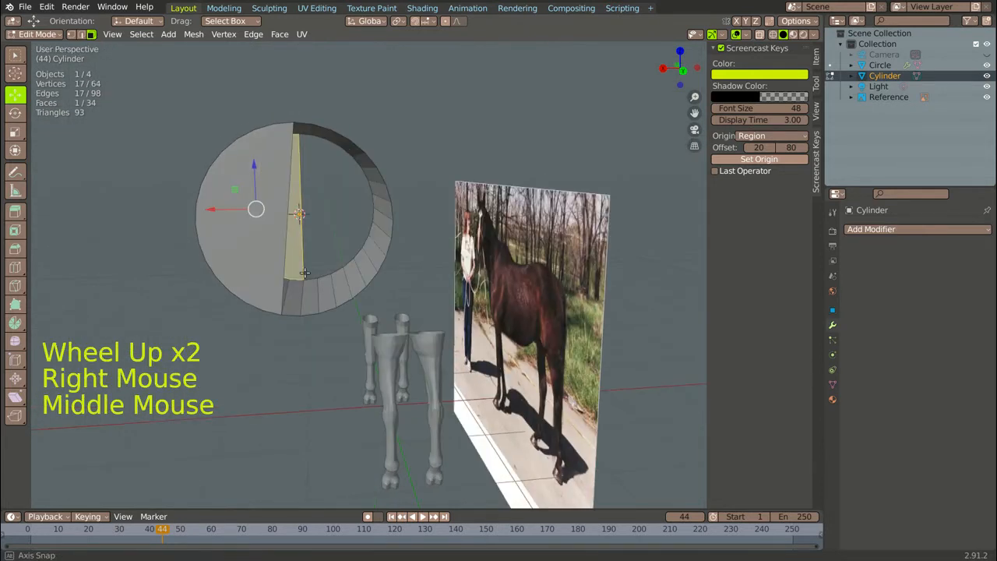
right_click(311, 295)
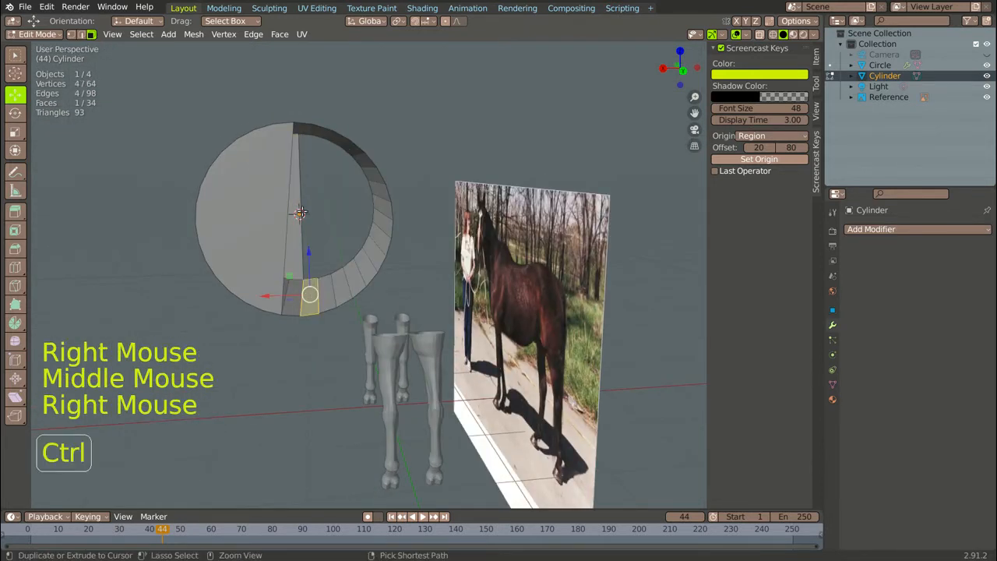
right_click(298, 126, "ctrl")
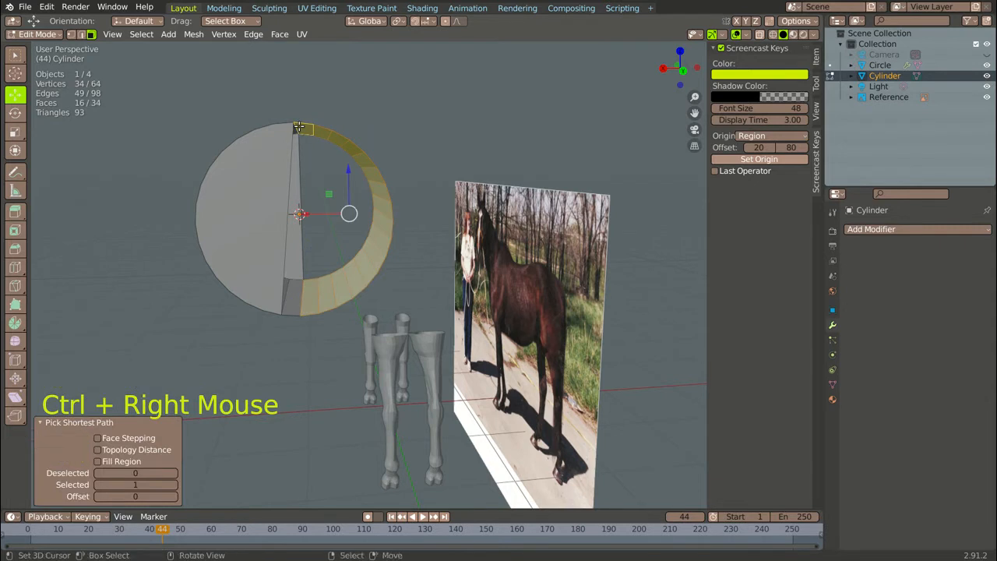
key("Delete")
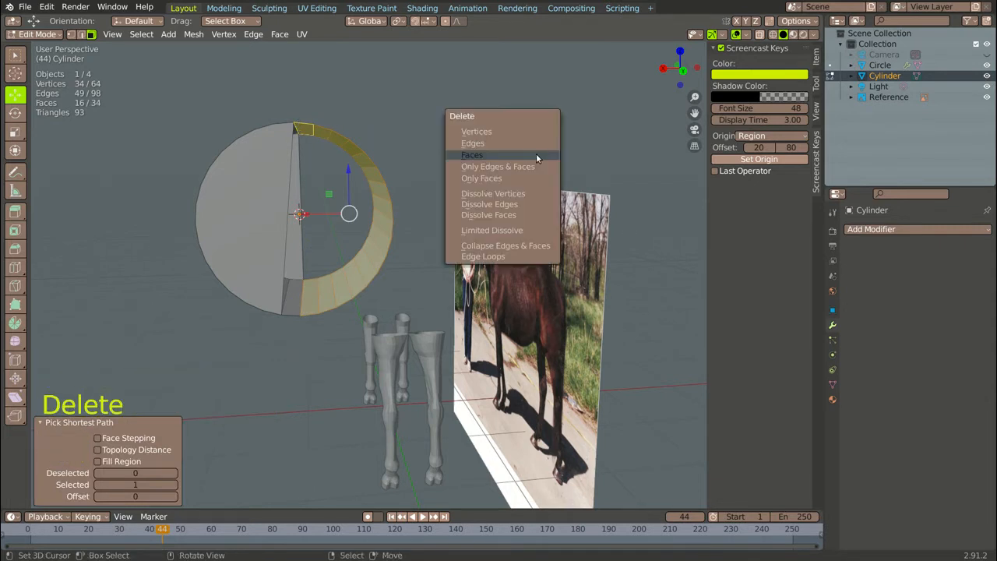
left_click(529, 158)
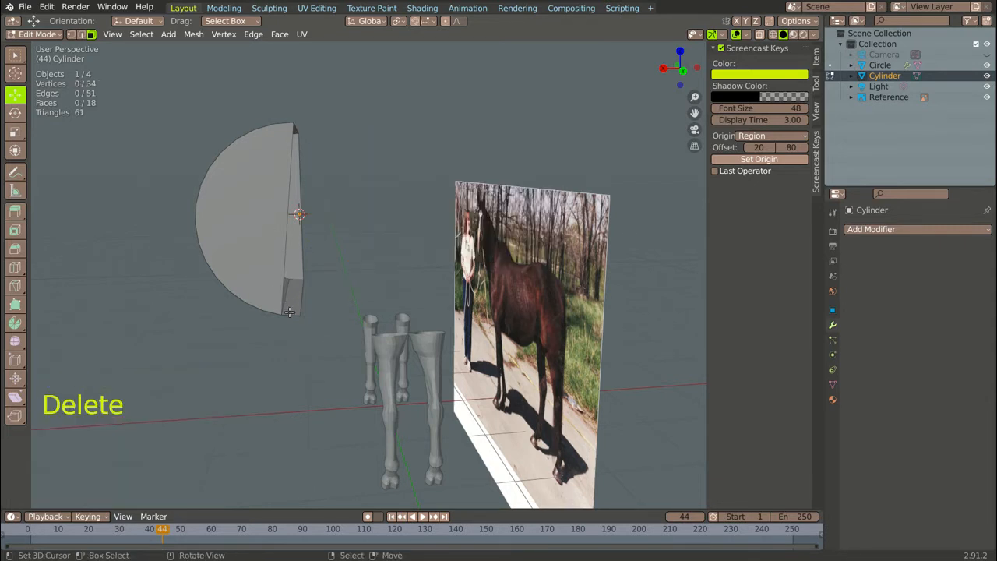
In edge select mode, fill a triangular face between the bottom seam edge and the vertical cut edge of the hind-side half cap
right_click(289, 311)
left_click(81, 36)
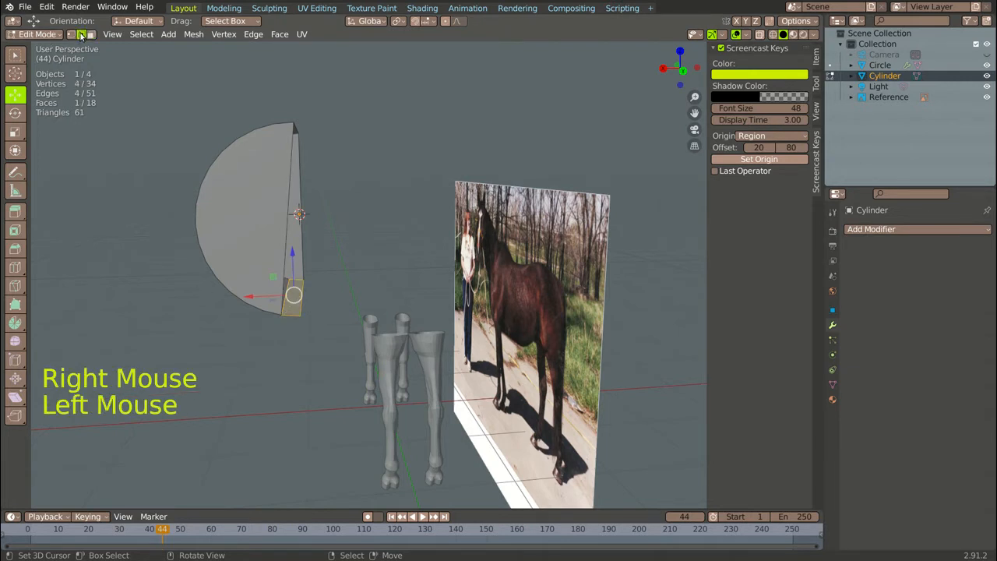
right_click(289, 313)
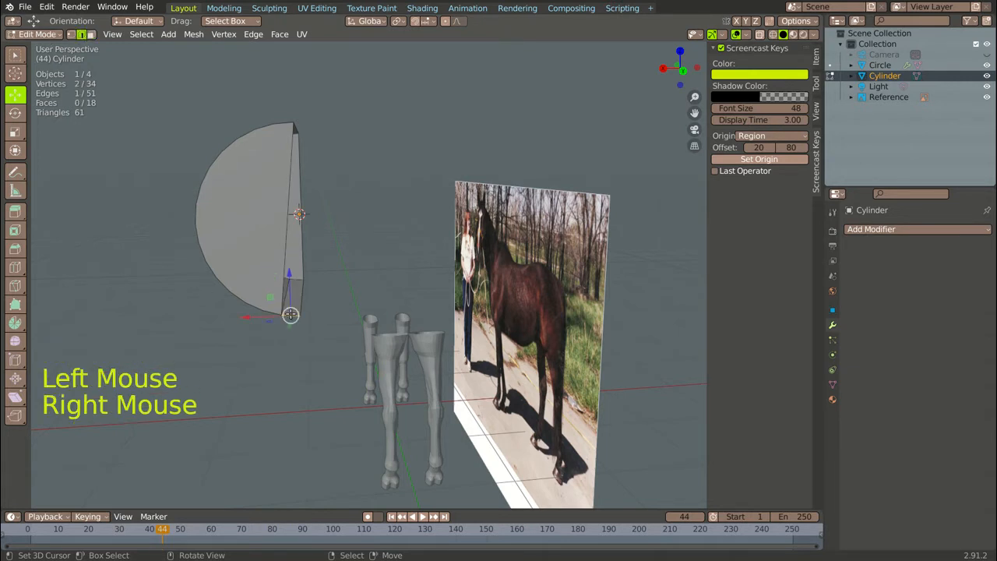
right_click(284, 242, "shift")
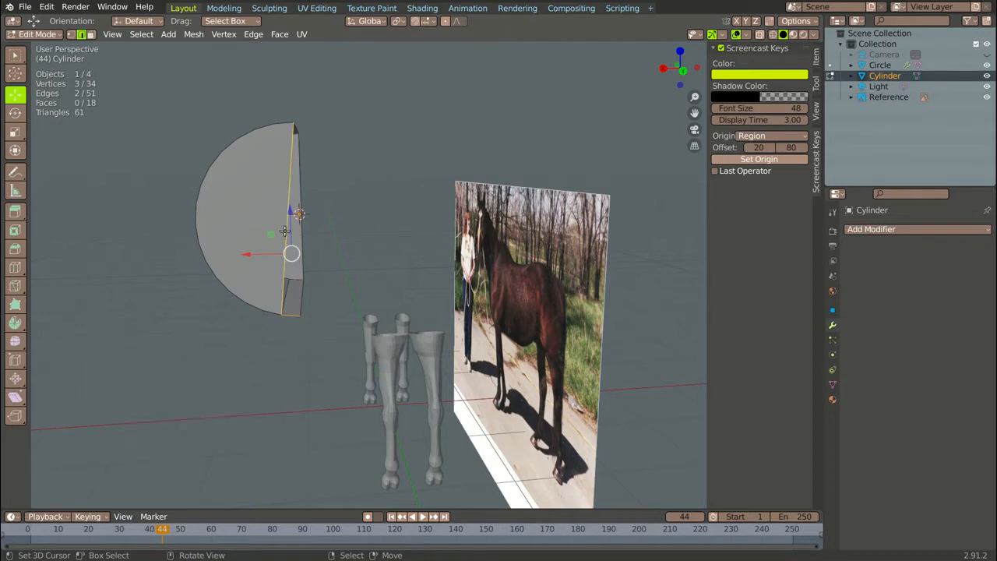
key("f")
Dissolve the edge between the new triangle and the half end cap to merge them into one face
middle_click_drag(271, 222, 352, 269)
scroll(357, 269, "up", 2)
right_click(394, 276)
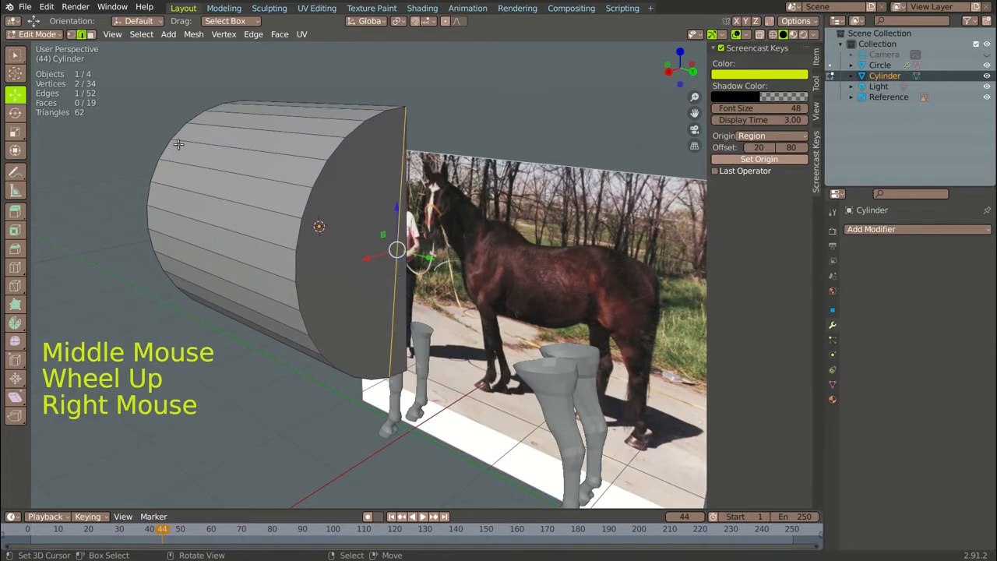
key("Delete")
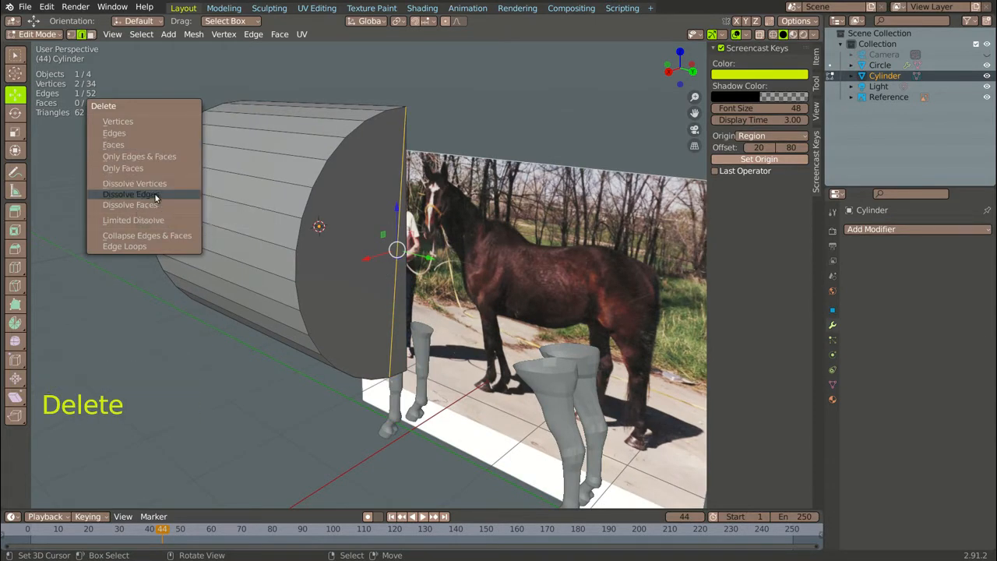
left_click(155, 198)
Select the entire half cylinder and scale it uniformly to about 0.536
scroll(285, 238, "down", 3)
middle_click_drag(285, 238, 439, 203)
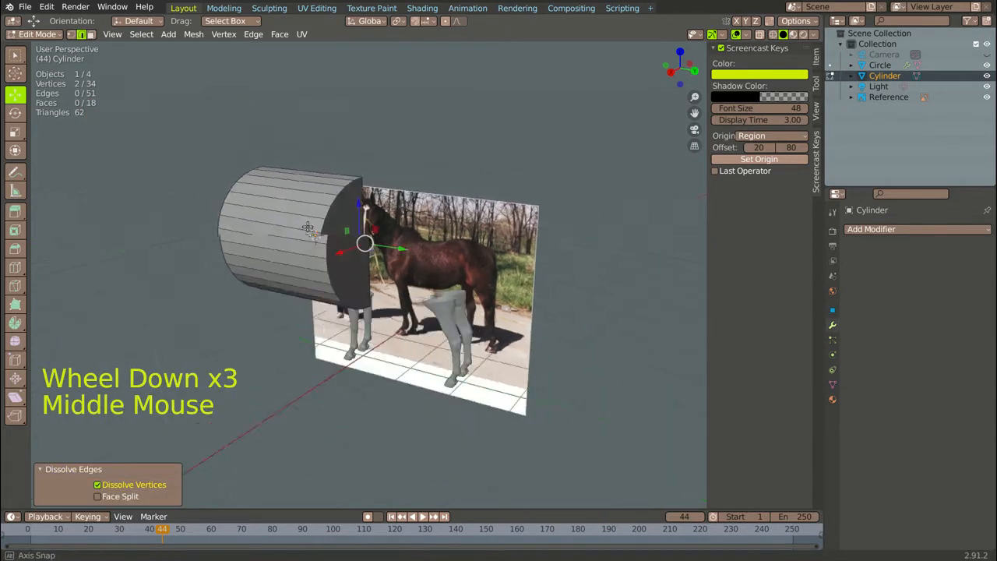
scroll(425, 205, "down", 2)
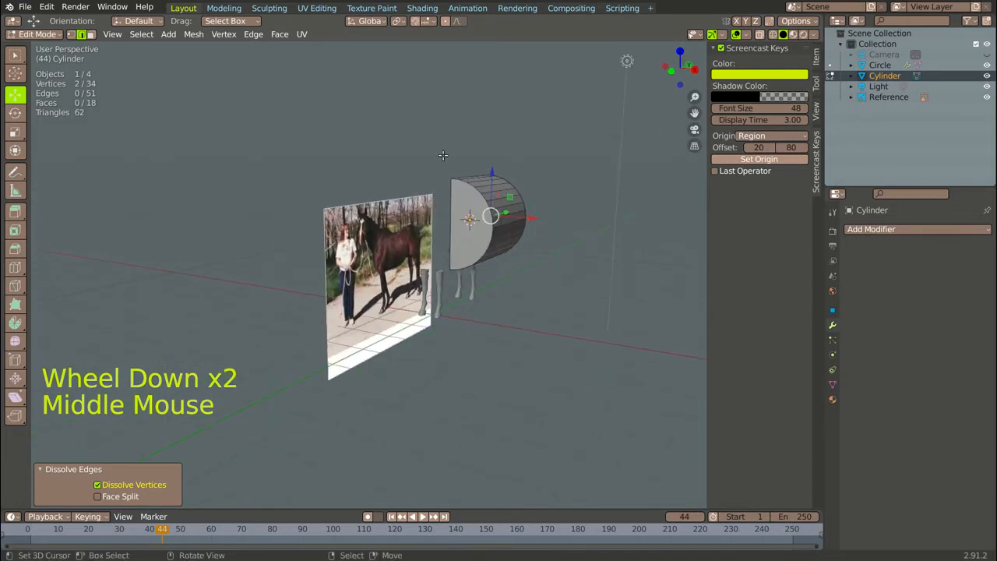
key("s")
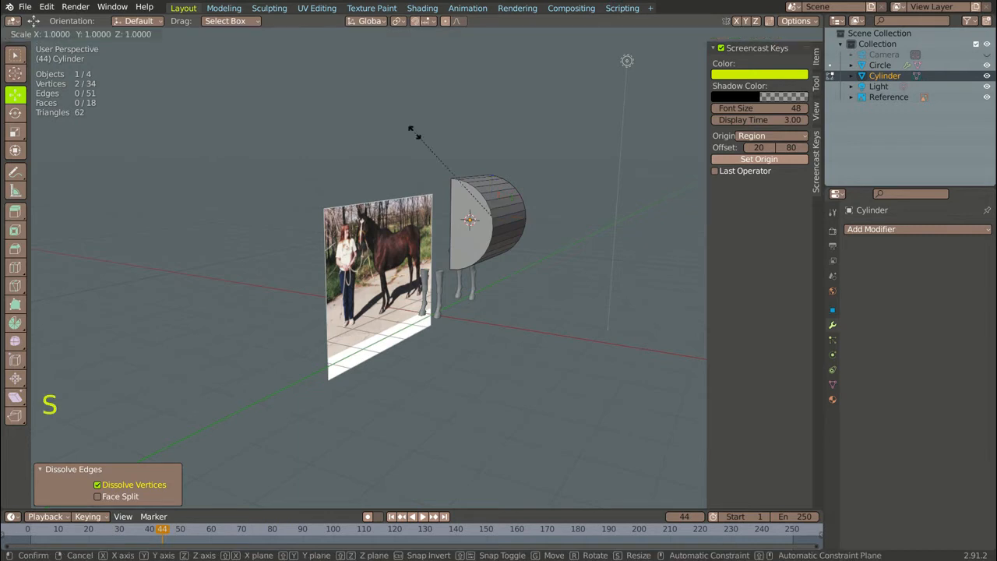
left_click(416, 134)
key("a")
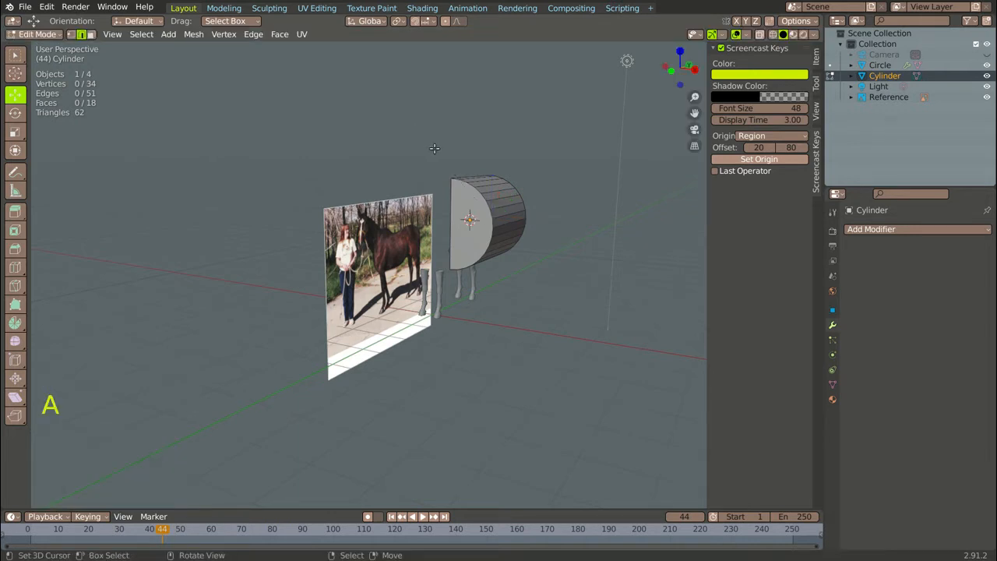
key("a")
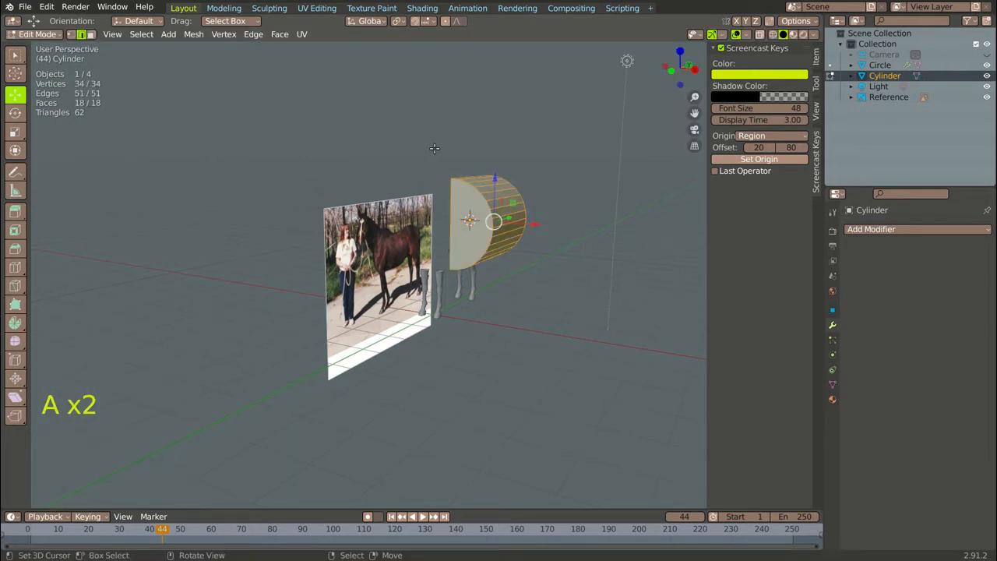
key("s")
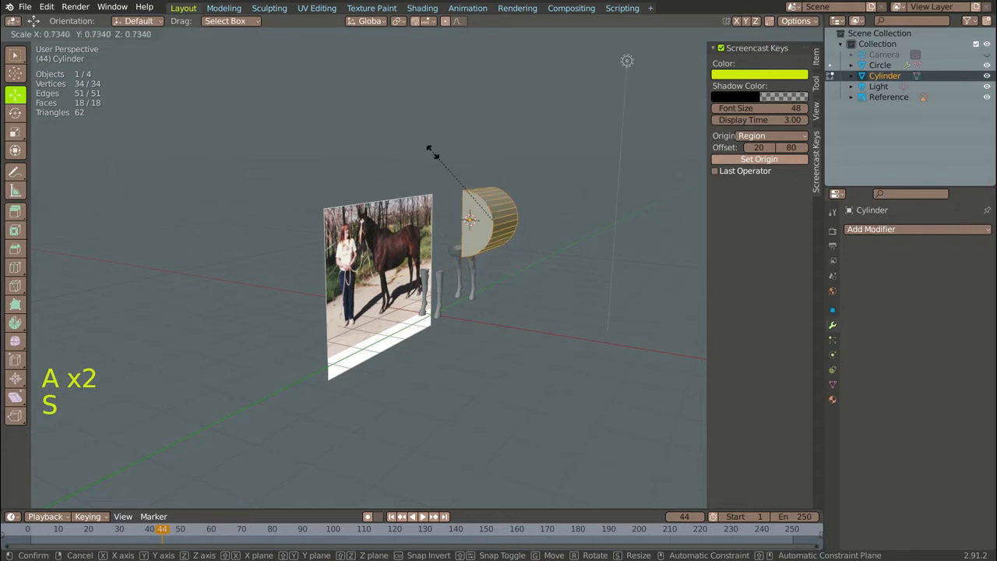
left_click(445, 174)
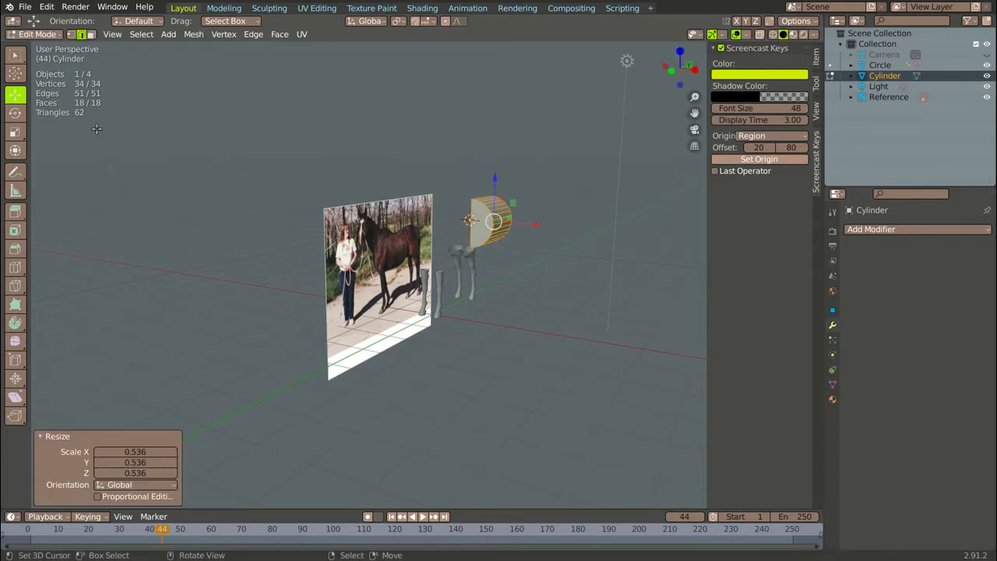
Narrow the half cylinder along the X axis with the Scale tool to about 0.793, and check it in front view
left_click(14, 131)
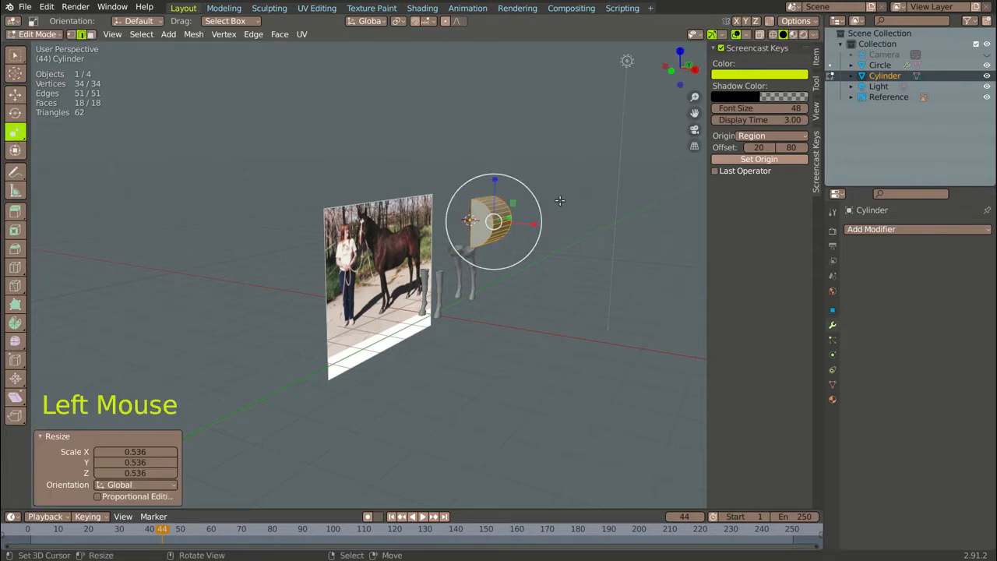
left_click_drag(537, 224, 520, 225)
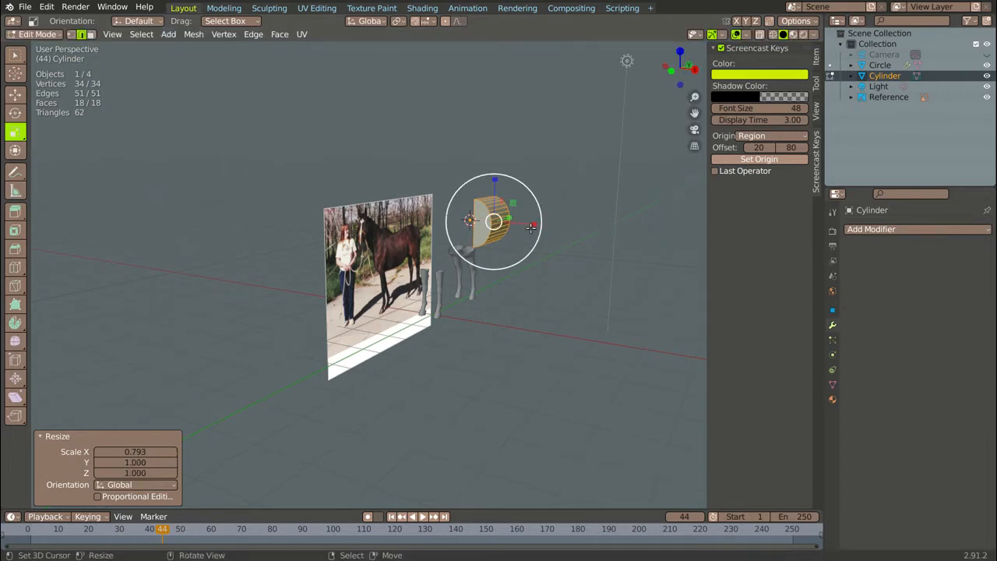
scroll(530, 228, "up", 3)
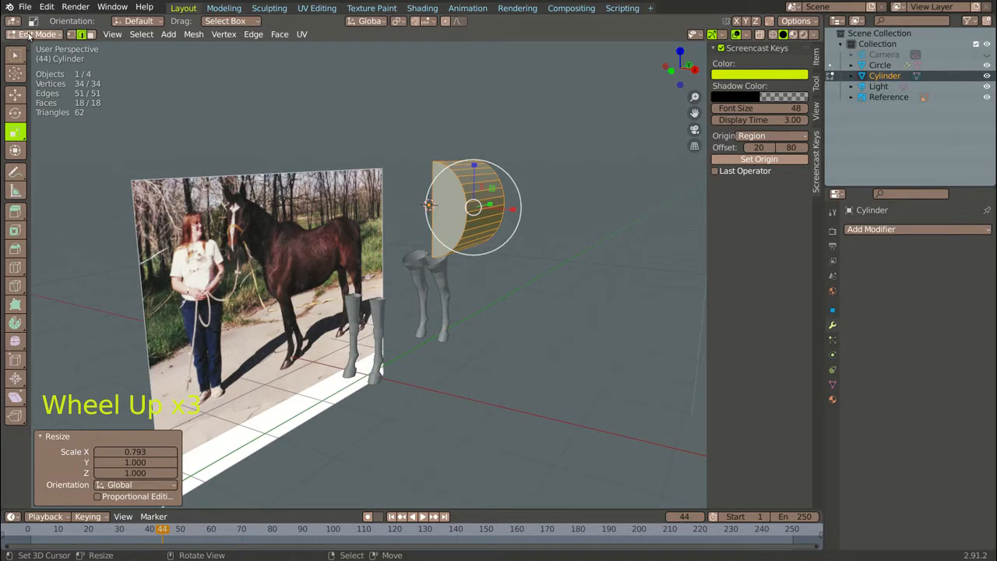
key("KP_1")
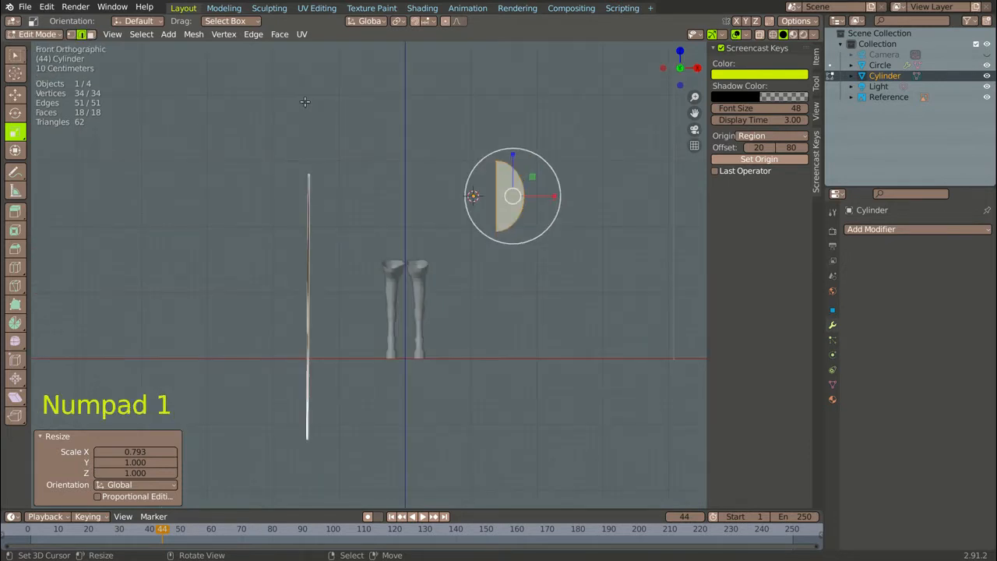
Move the half cylinder along X until its flat side reaches the centre line, and lower it about 0.725 m along Z
left_click(15, 94)
left_click_drag(559, 195, 467, 193)
key("Tab")
left_click_drag(420, 155, 412, 202)
scroll(508, 196, "down", 1)
middle_click_drag(508, 196, 403, 208)
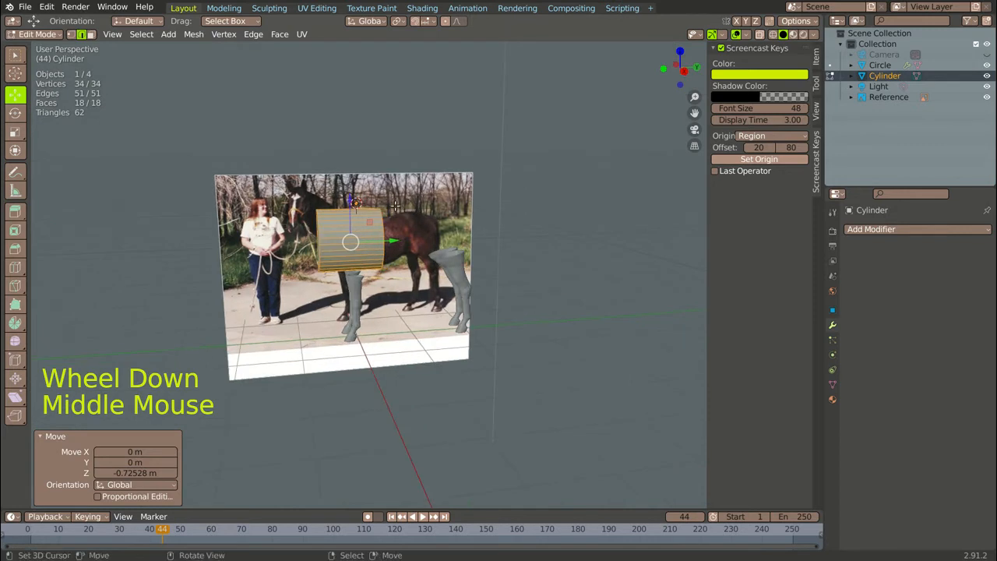
Shorten the half cylinder along the Y axis with the Scale tool to about 0.315
left_click(15, 133)
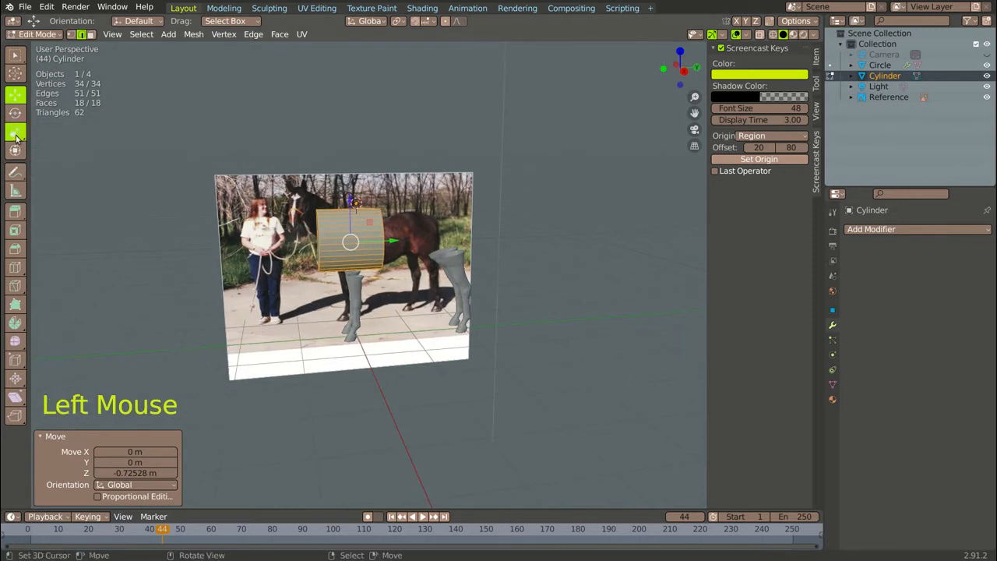
left_click(398, 241)
left_click_drag(397, 241, 356, 247)
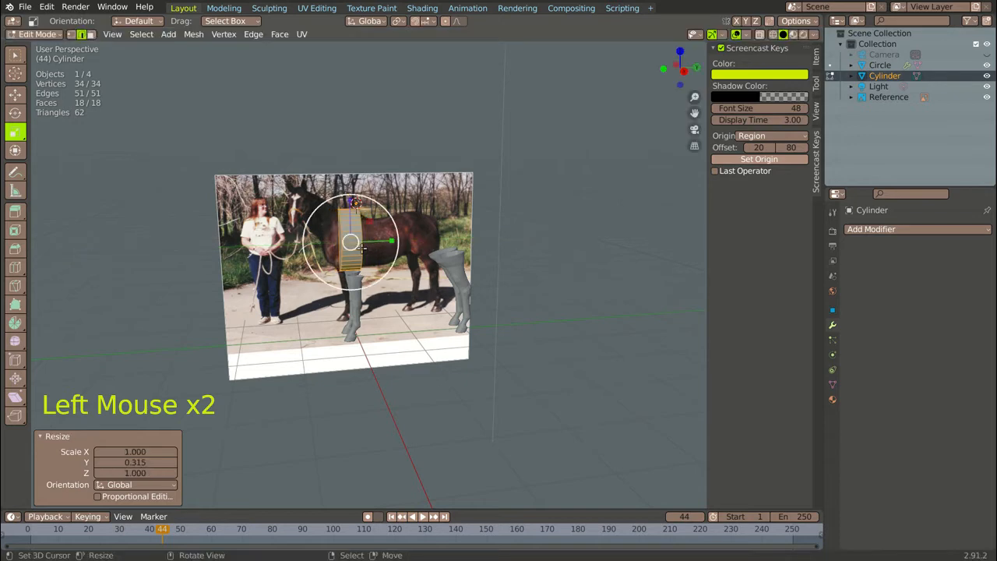
key("KP_3")
scroll(355, 243, "up", 2)
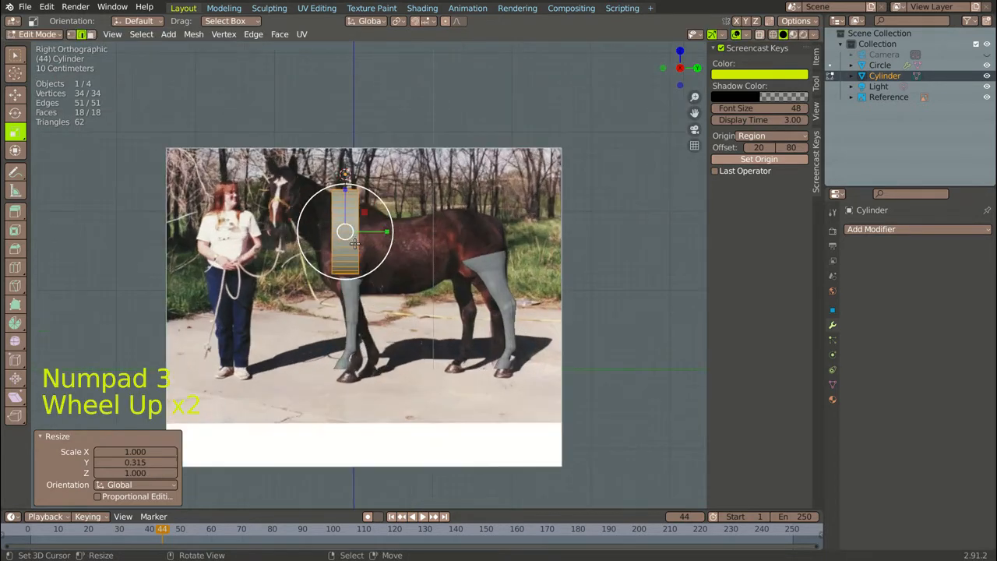
In side view, move the shortened half cylinder back along Y to just behind the front leg and lower it onto the horse's barrel
left_click(15, 94)
left_click_drag(385, 231, 434, 231)
left_click_drag(394, 197, 390, 209)
left_click_drag(389, 209, 390, 212)
In face select mode, move the half cylinder's hind-side cap about -0.205 m along Y to thin it into a slice
scroll(418, 243, "up", 4)
scroll(418, 243, "down", 4)
middle_click_drag(417, 243, 401, 257)
right_click(401, 257)
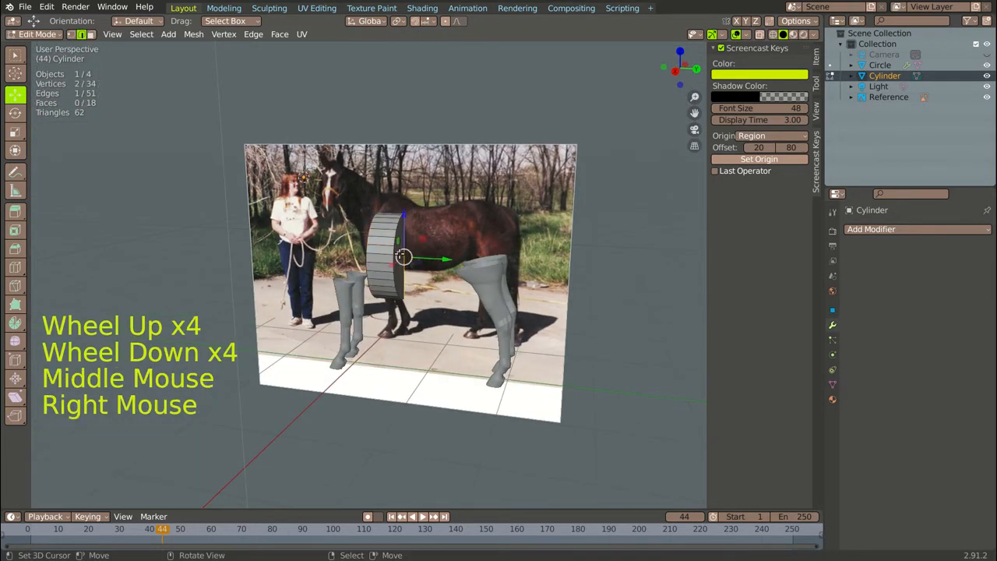
left_click(90, 34)
right_click(398, 262)
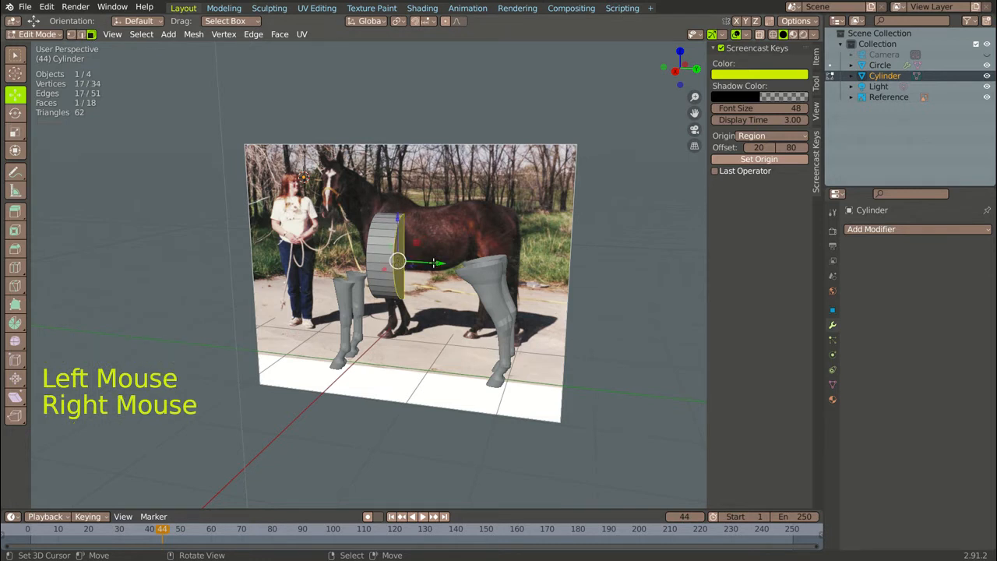
left_click_drag(434, 263, 419, 264)
key("KP_3")
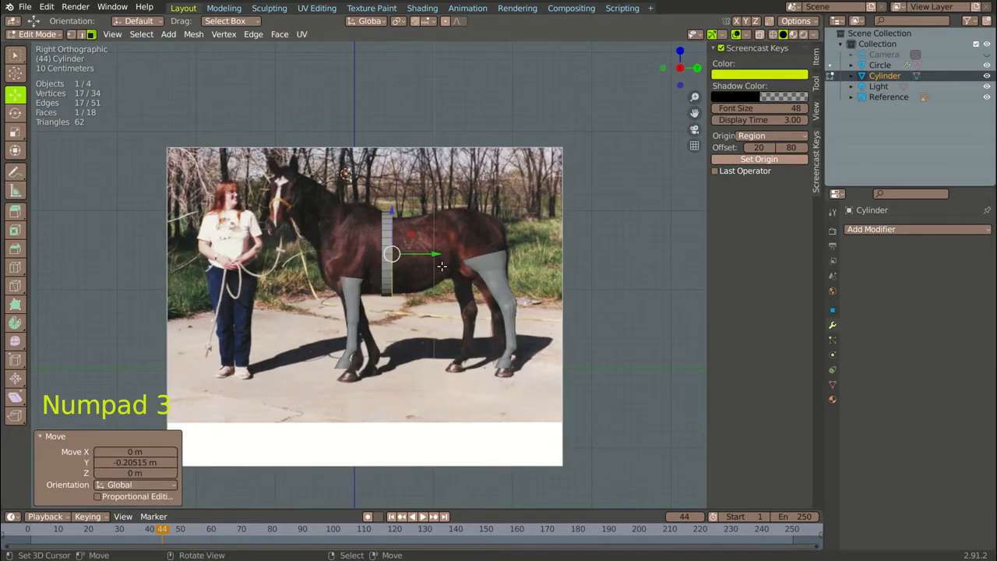
Select the entire body slice and scale it uniformly to about 0.935 to match the height of the horse's barrel
scroll(409, 211, "up", 3)
scroll(409, 203, "up", 1)
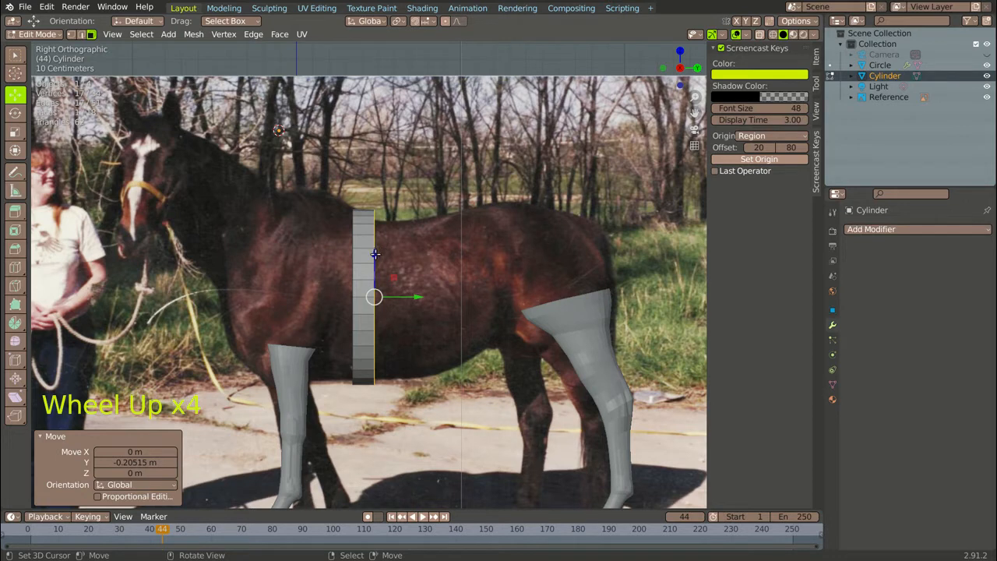
left_click_drag(374, 254, 375, 254)
key("a")
key("a")
key("a")
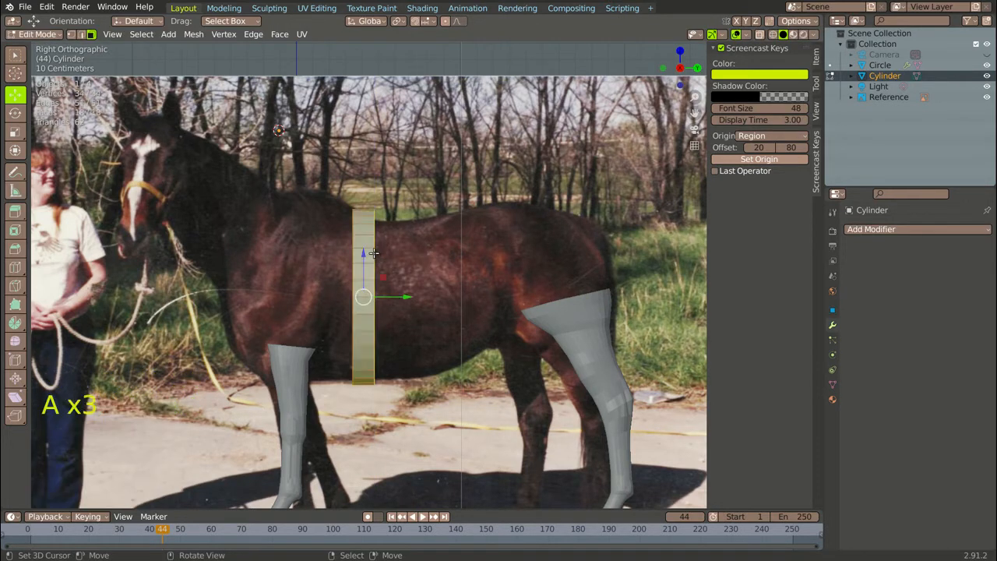
key("s")
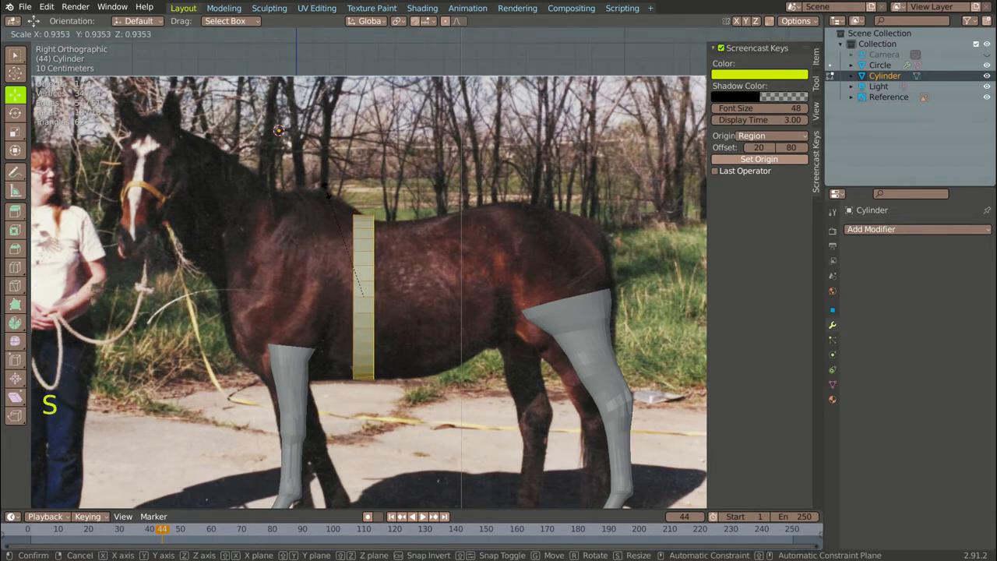
left_click(326, 190)
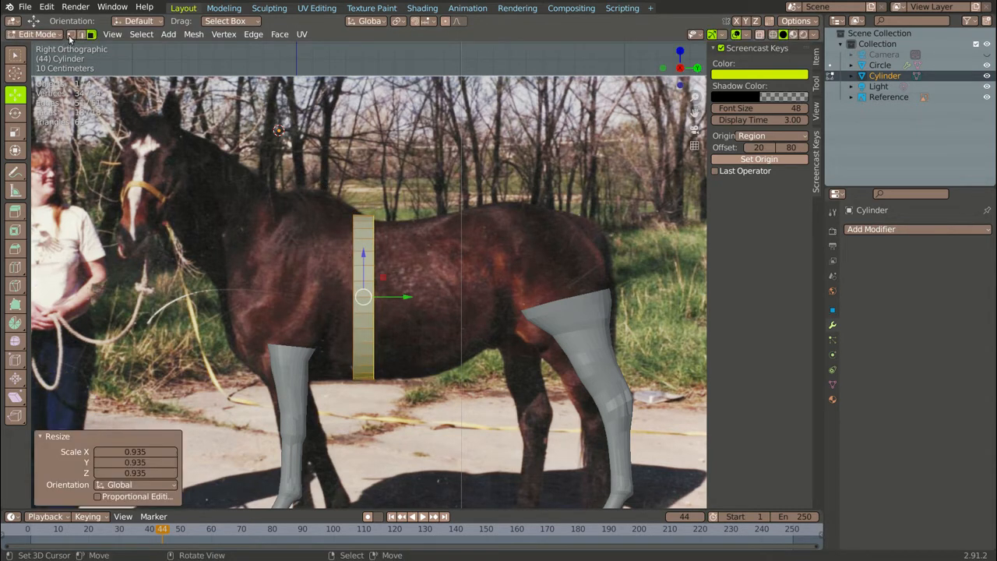
With proportional editing enabled, adjust the slice's top corner vertices to the slope of the back, lowering the hind-side one about 0.03 m
left_click(69, 34)
scroll(358, 223, "up", 3)
right_click(347, 218)
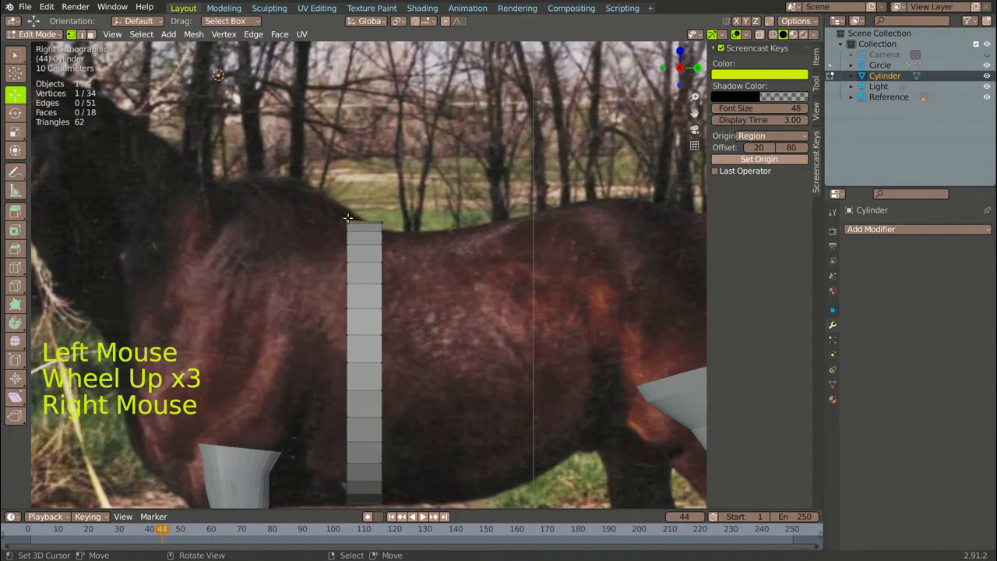
left_click(445, 21)
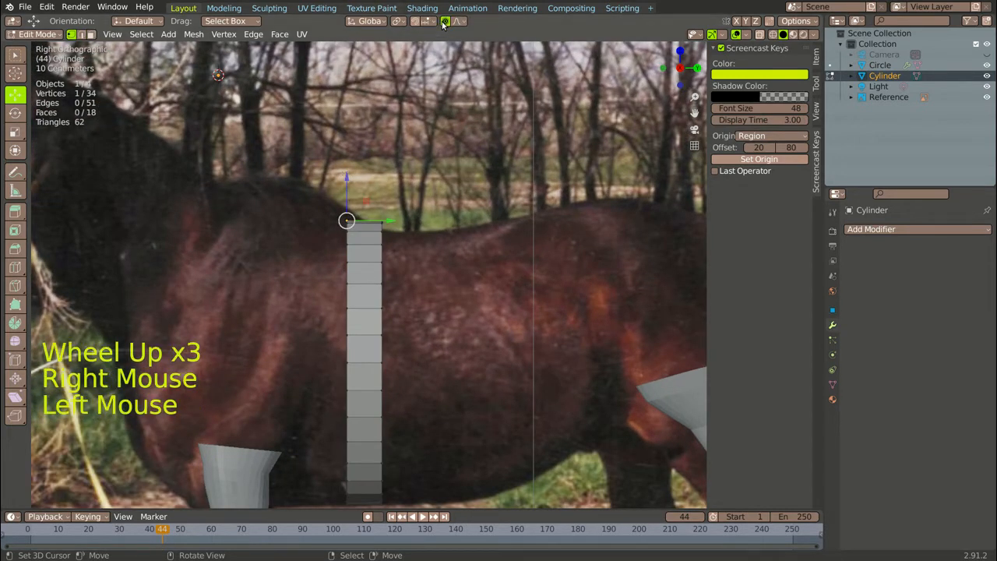
left_click_drag(348, 179, 377, 186)
scroll(349, 176, "down", 3)
right_click(371, 184)
scroll(367, 251, "down", 1)
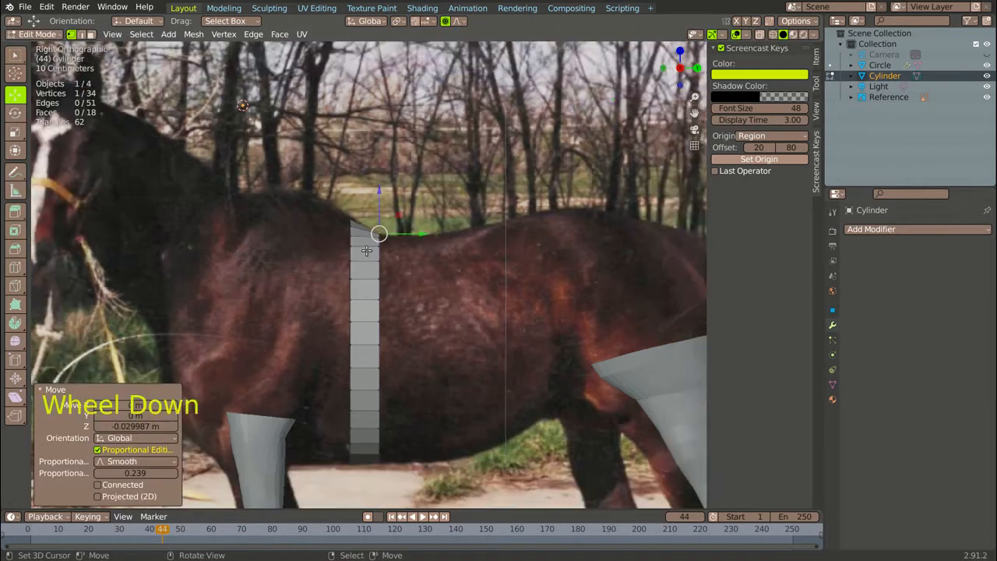
Examine how the legs and body slice line up with the reference photo in orthographic and perspective side views
scroll(367, 251, "down", 1)
scroll(341, 381, "down", 1)
scroll(340, 381, "up", 4)
scroll(513, 112, "down", 3)
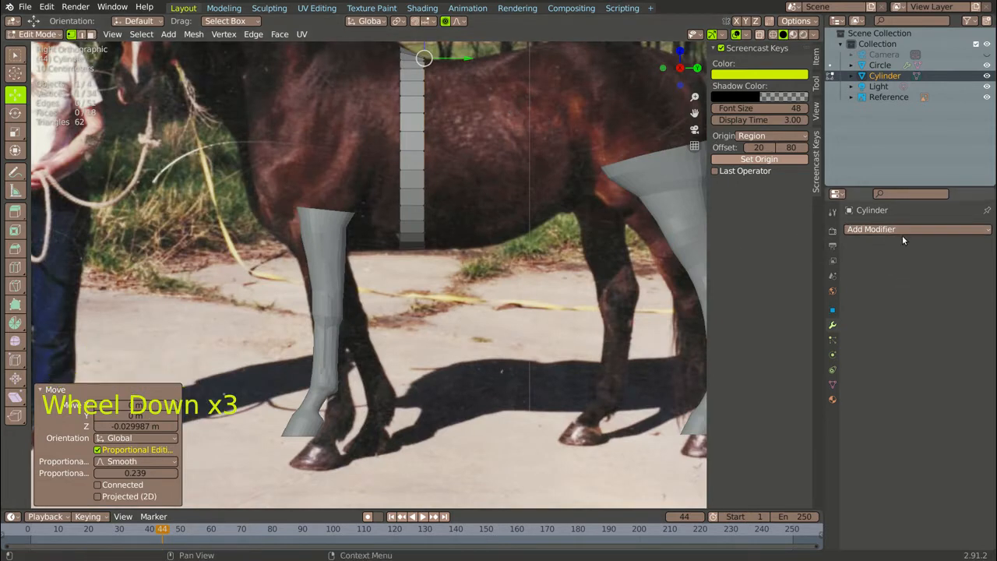
scroll(683, 319, "down", 3)
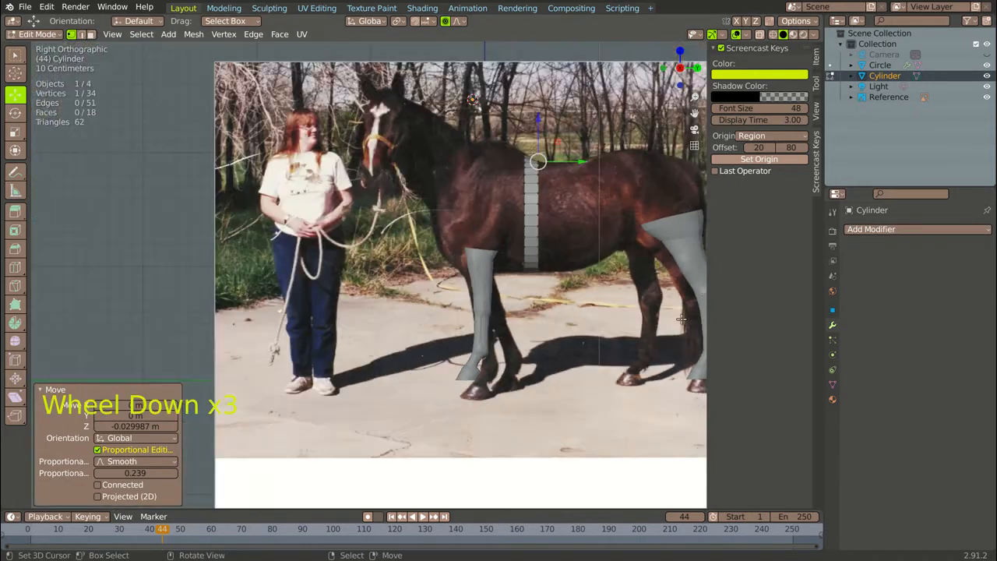
scroll(684, 239, "up", 1)
scroll(683, 240, "up", 1)
middle_click_drag(683, 239, 568, 229)
scroll(568, 230, "down", 1)
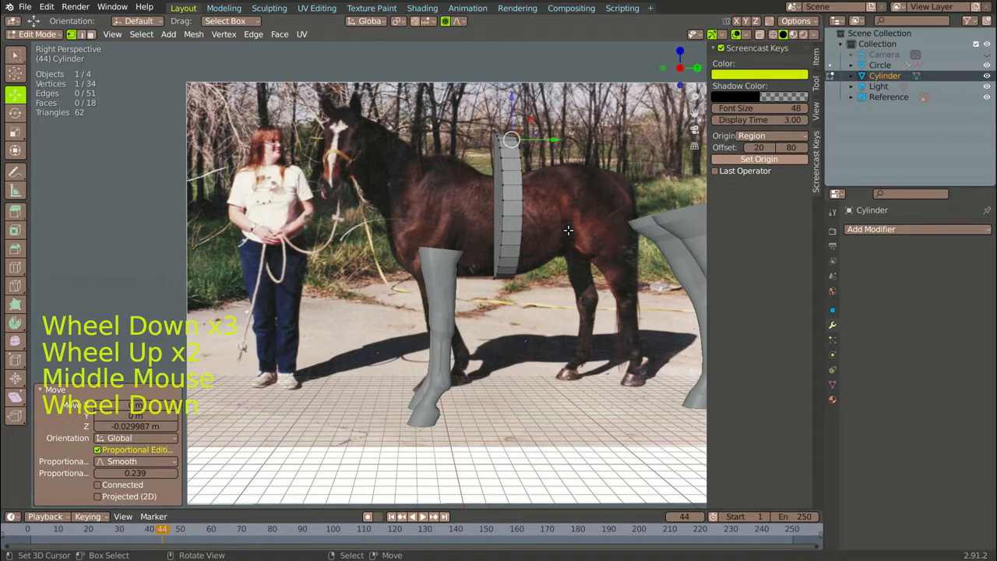
key("KP_3")
key("KP_5")
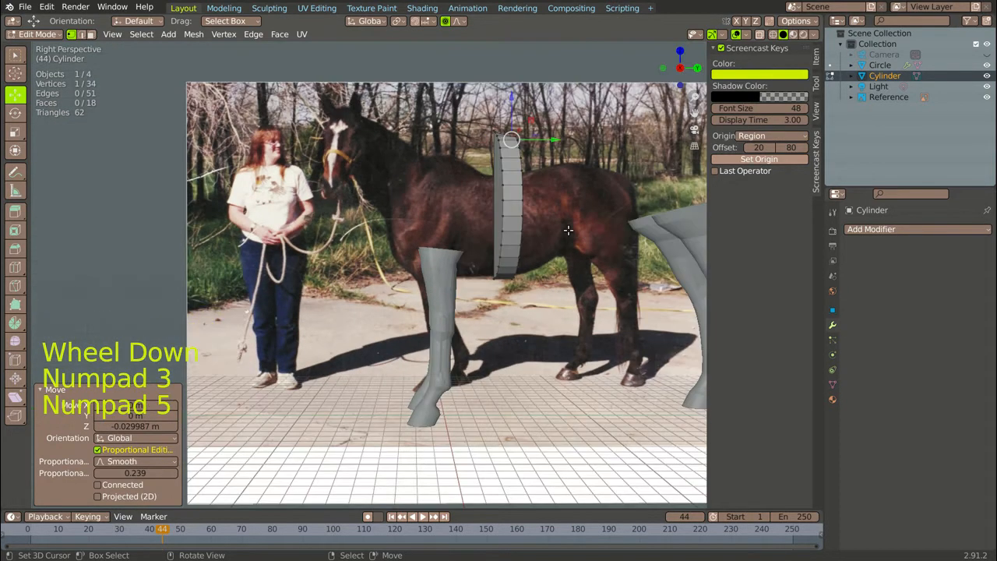
key("KP_3")
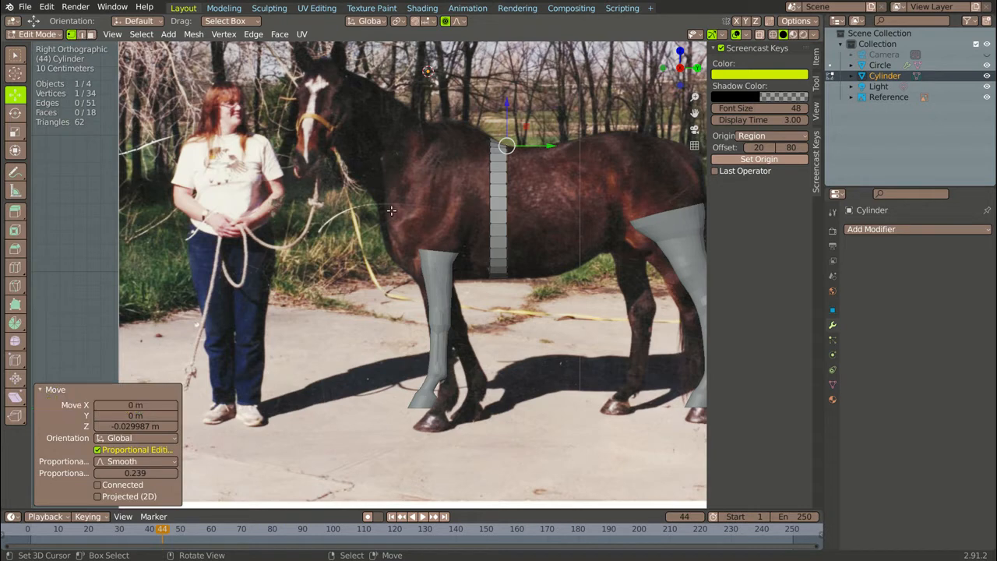
scroll(320, 254, "down", 1)
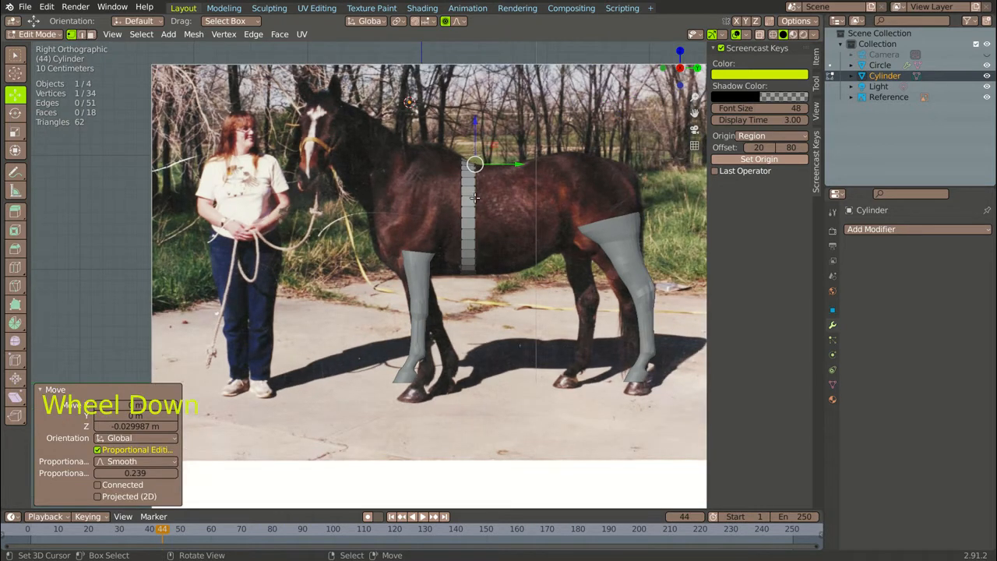
scroll(483, 184, "up", 2)
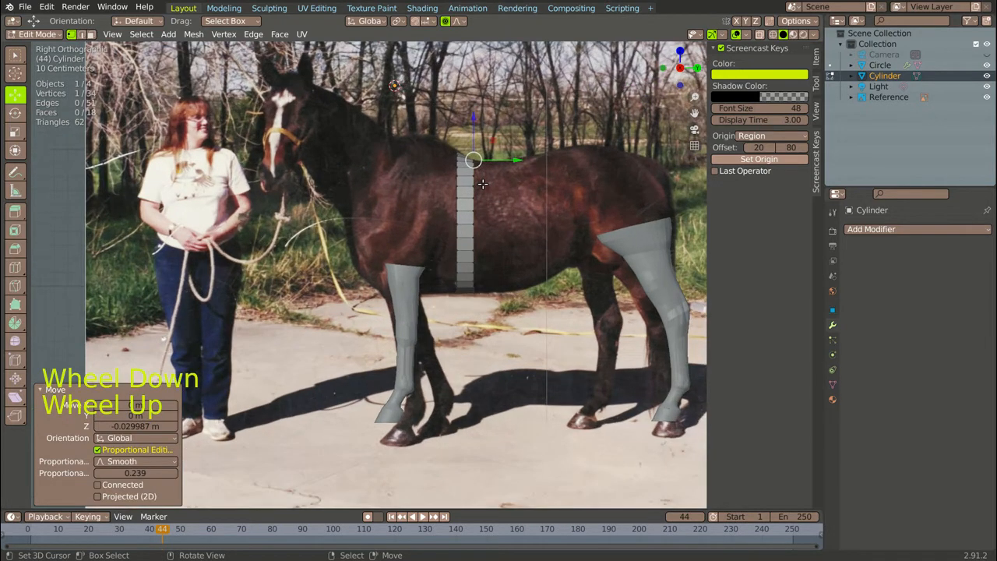
scroll(403, 200, "down", 2)
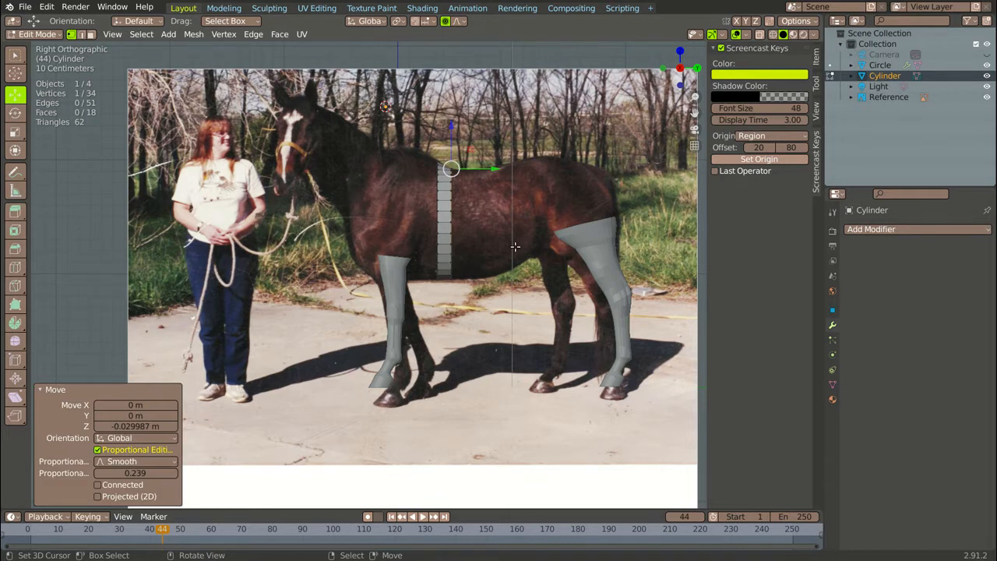
scroll(518, 230, "down", 1)
scroll(494, 222, "up", 3)
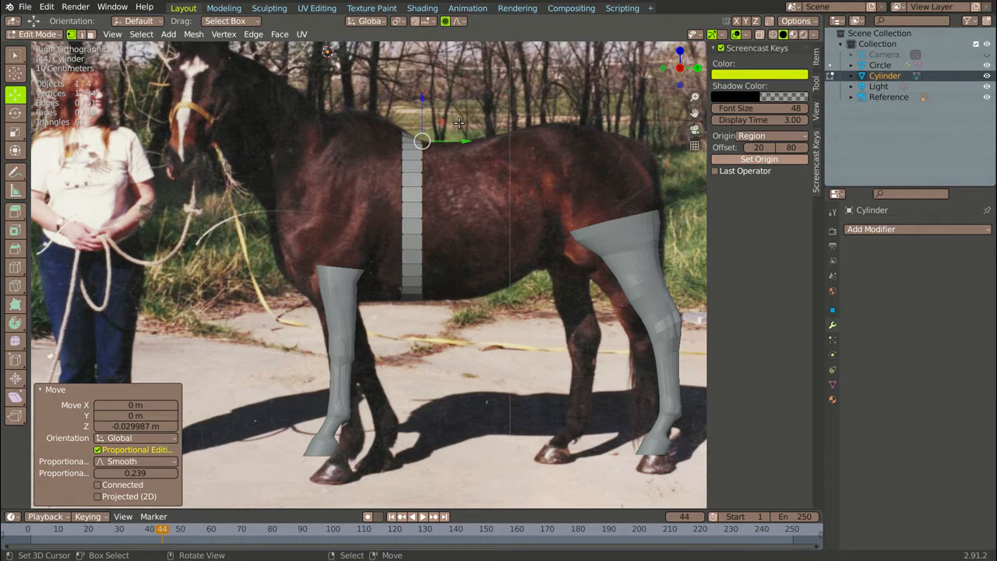
scroll(440, 195, "down", 3)
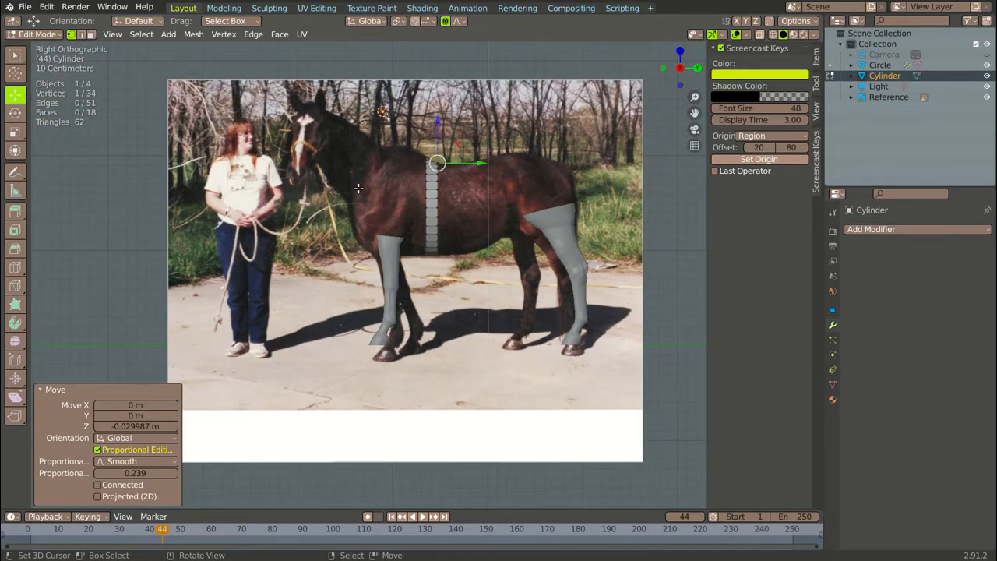
key("KP_5")
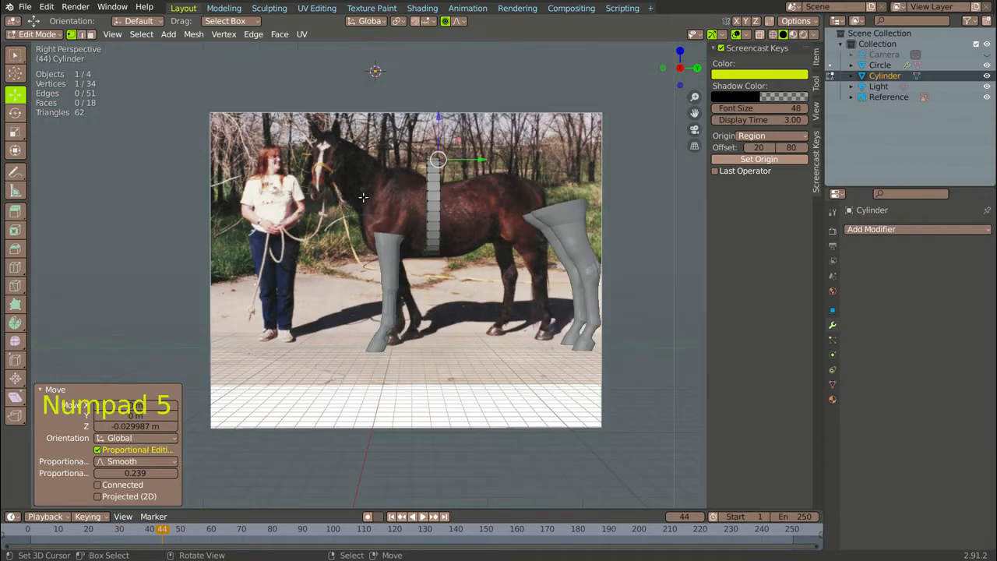
key("KP_5")
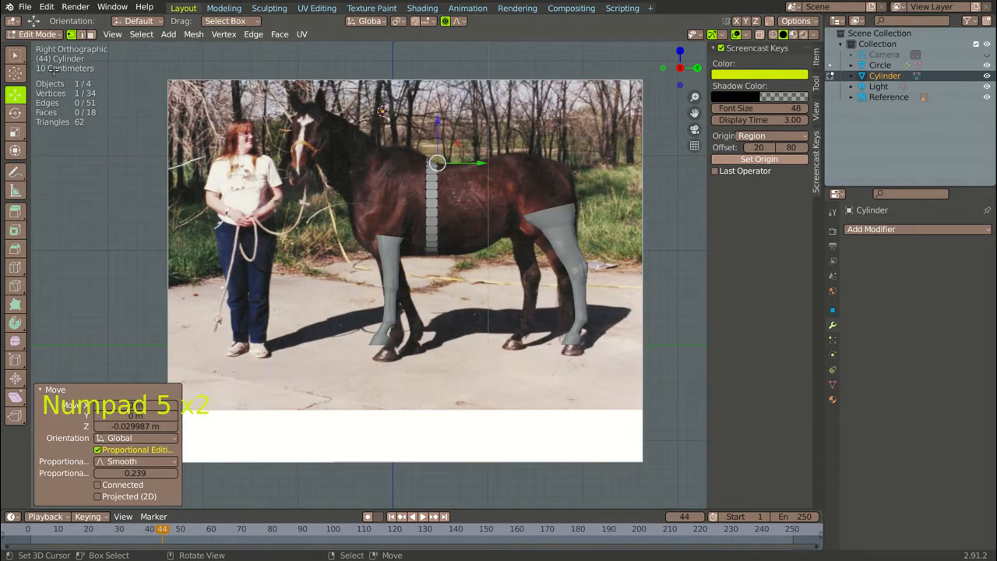
In Object Mode, raise the reference photo and the body slice about 0.168 m each along Z, aligning the photo's hooves with the leg meshes
left_click(45, 35)
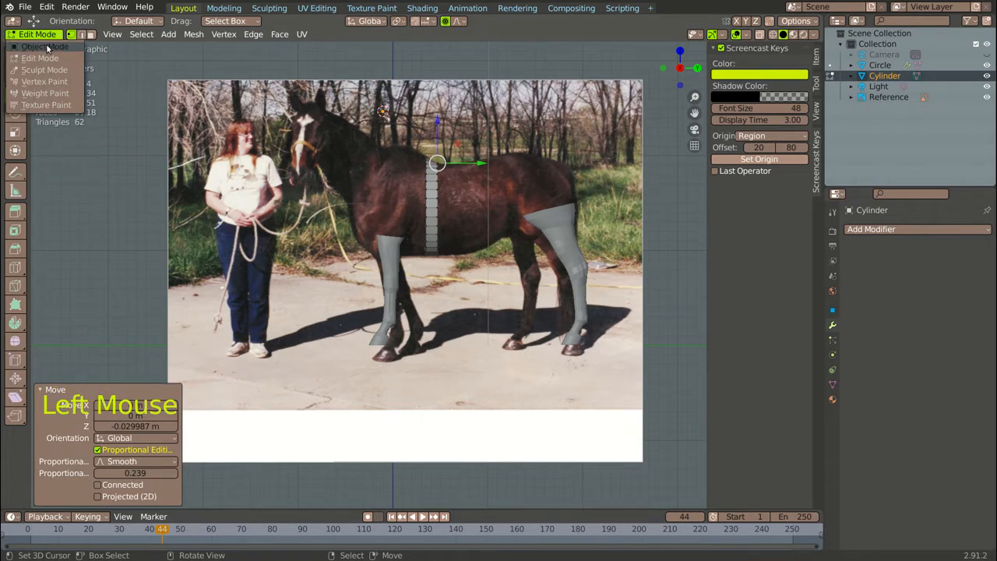
left_click(46, 47)
right_click(472, 183)
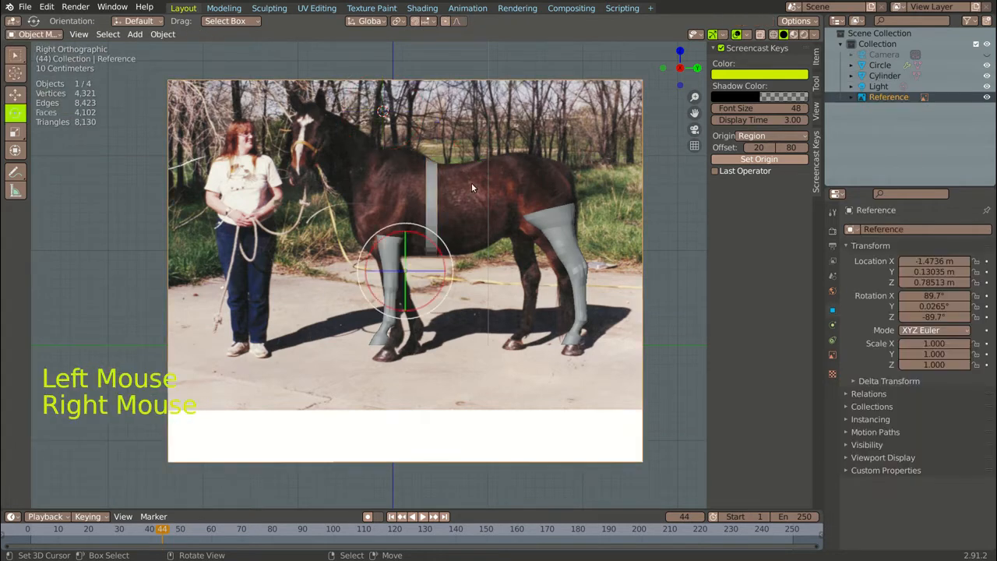
left_click(15, 95)
left_click_drag(404, 226, 397, 216)
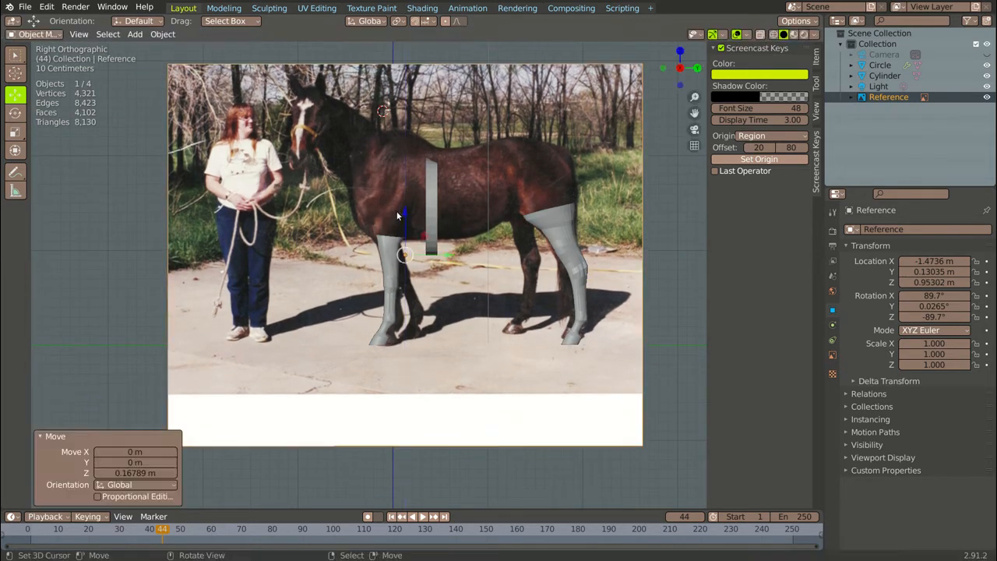
right_click(431, 212)
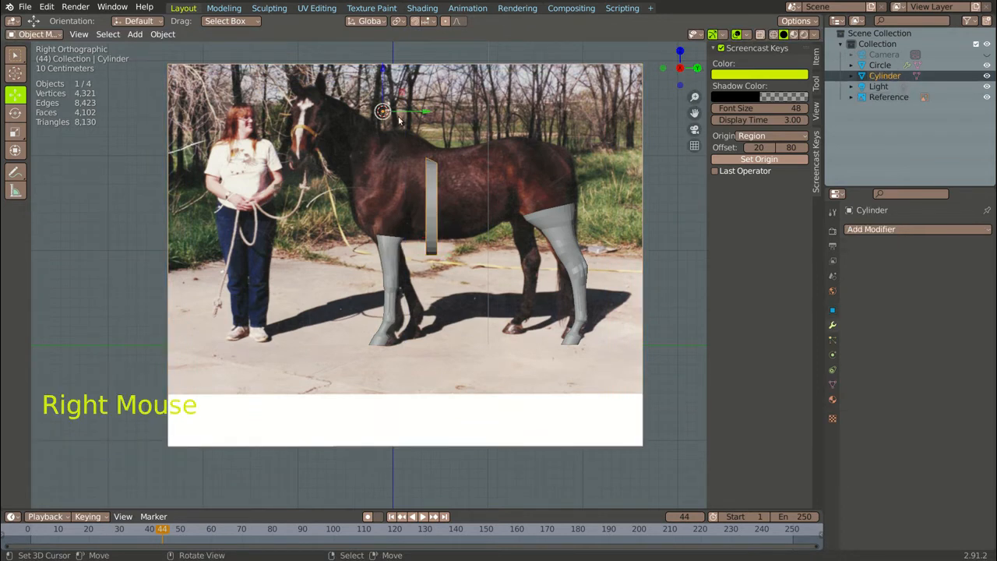
left_click_drag(383, 74, 383, 54)
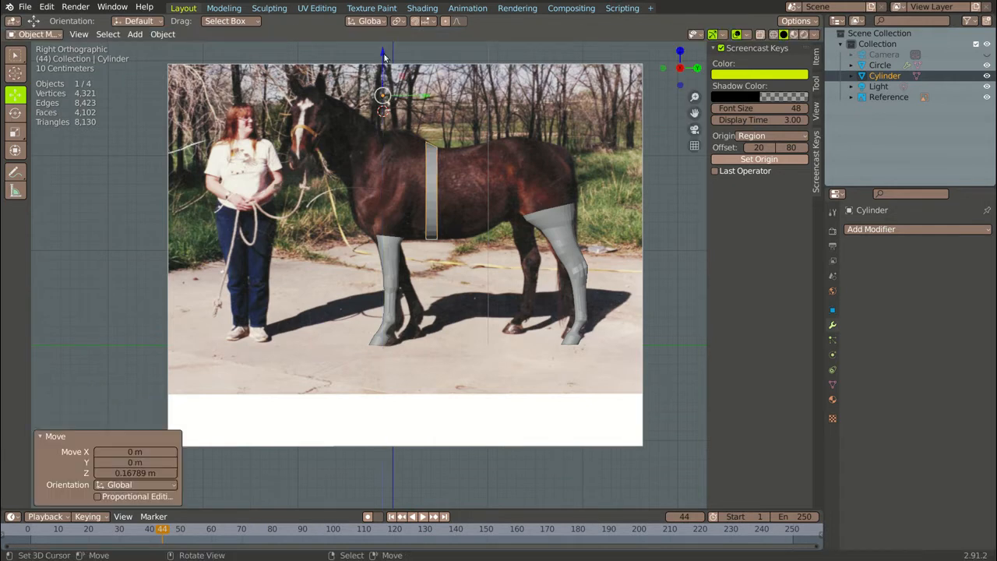
Add a Mirror modifier to the body slice
scroll(493, 137, "down", 2)
middle_click_drag(493, 138, 431, 175)
scroll(431, 174, "up", 4)
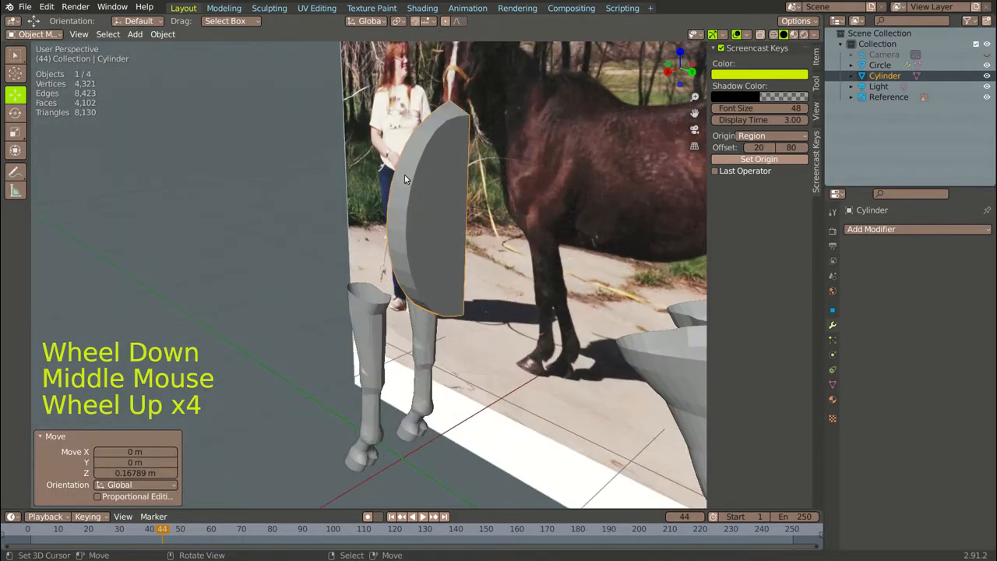
left_click(832, 327)
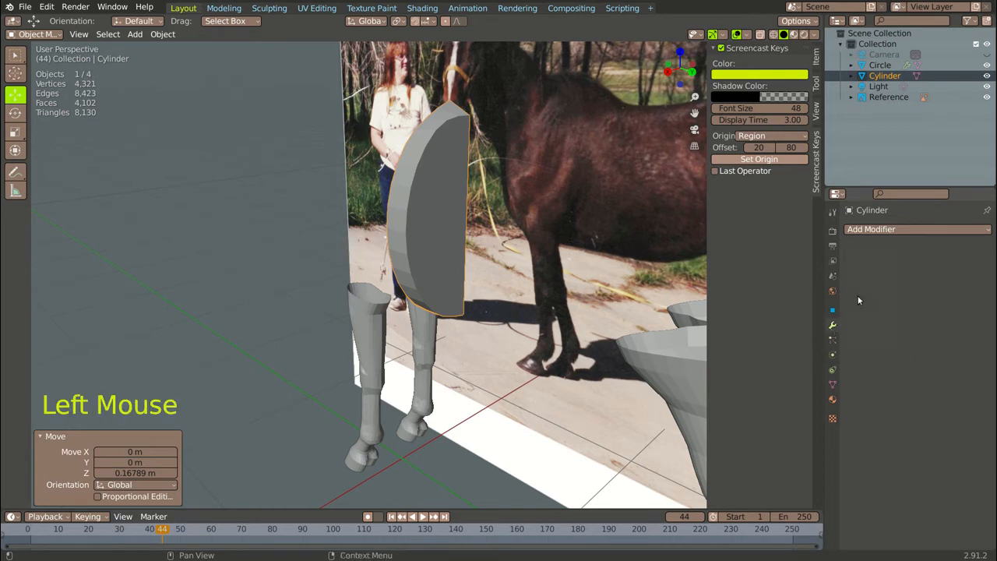
left_click(916, 230)
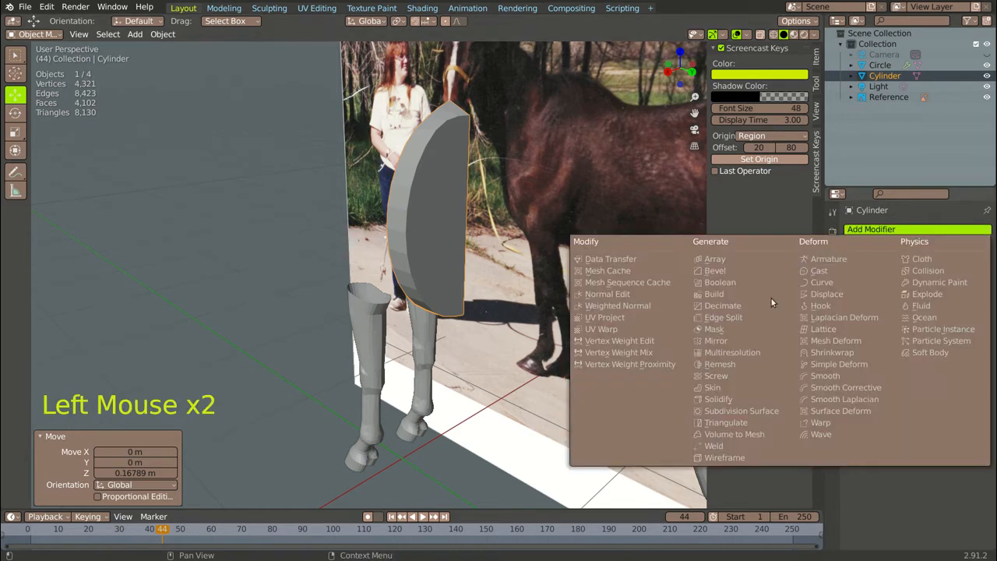
left_click(726, 340)
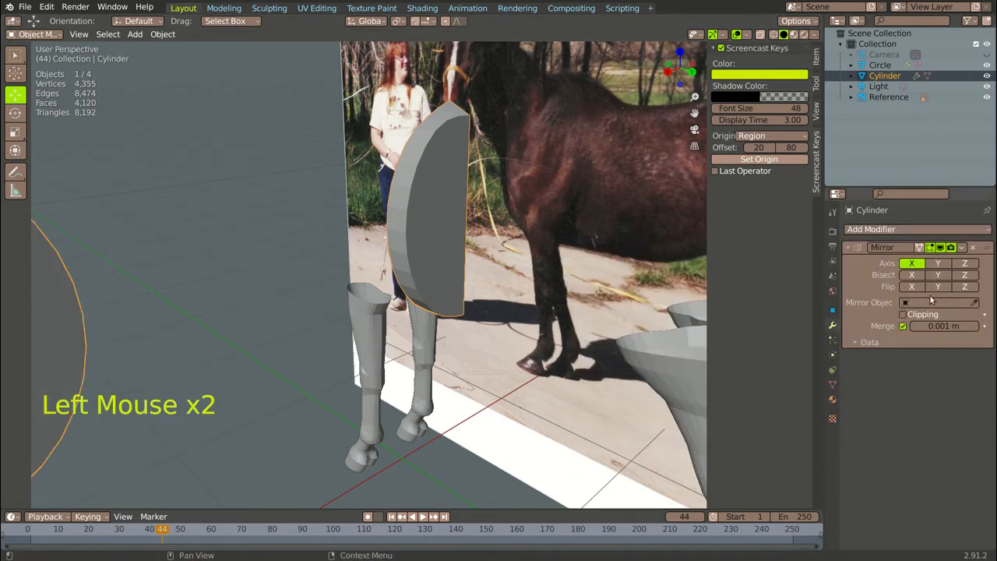
scroll(553, 304, "down", 3)
middle_click(553, 304)
scroll(526, 329, "down", 1)
right_click_drag(526, 330, 498, 326)
key("y")
key("ctrl+z")
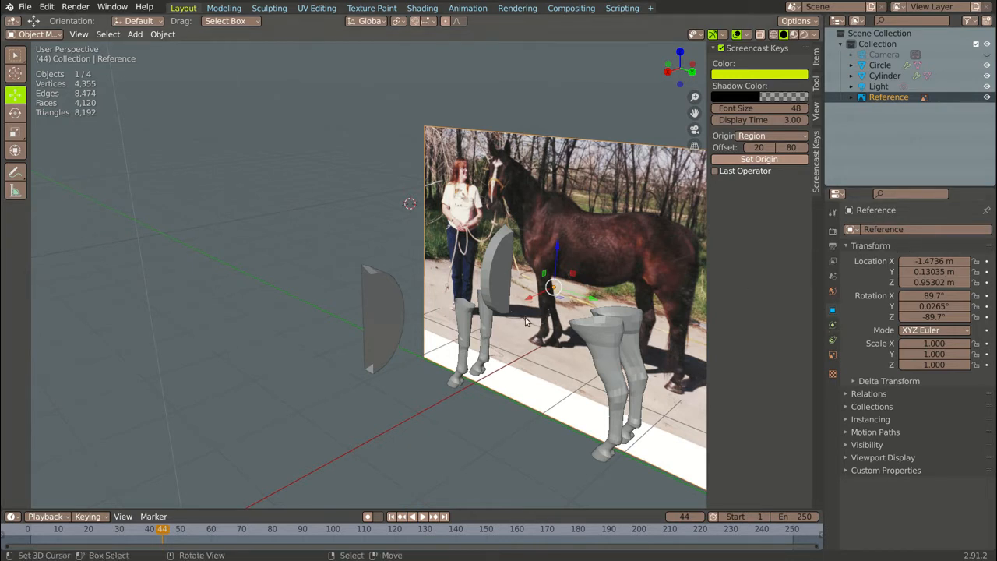
Remove the Mirror modifier from the body slice and apply its location, rotation and scale
right_click(508, 295)
left_click(973, 247)
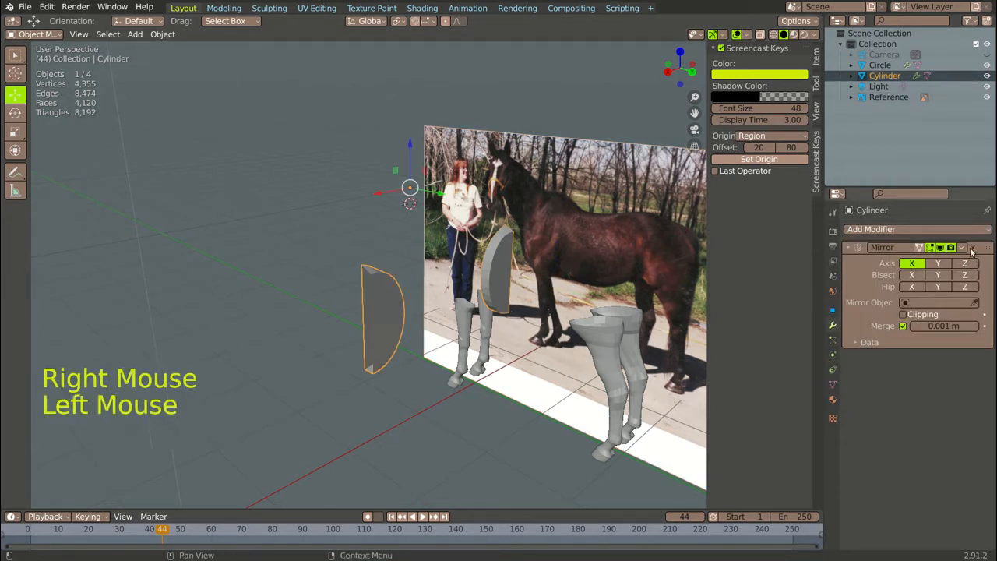
scroll(200, 480, "down", 4)
middle_click_drag(234, 460, 481, 339)
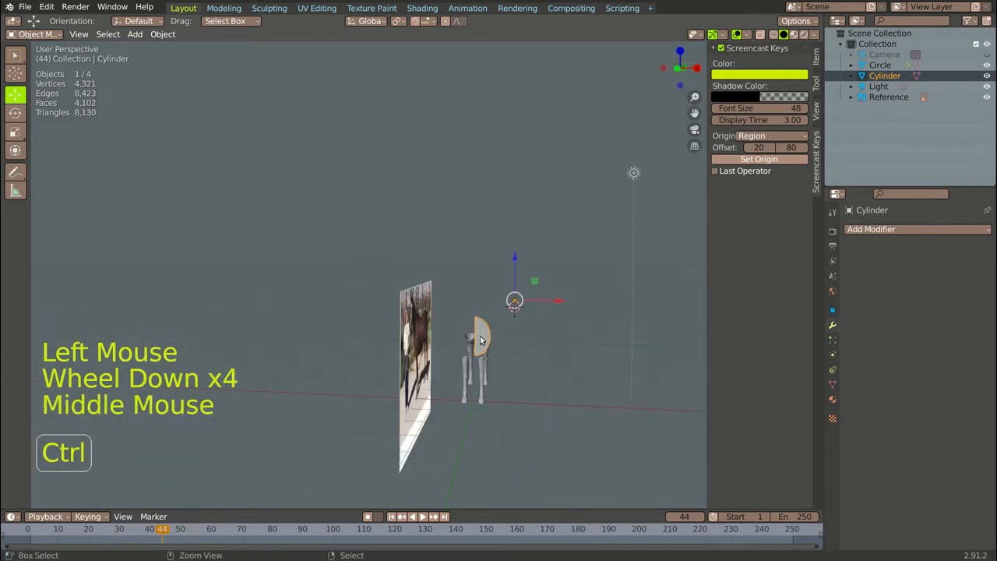
right_click(481, 339, "ctrl")
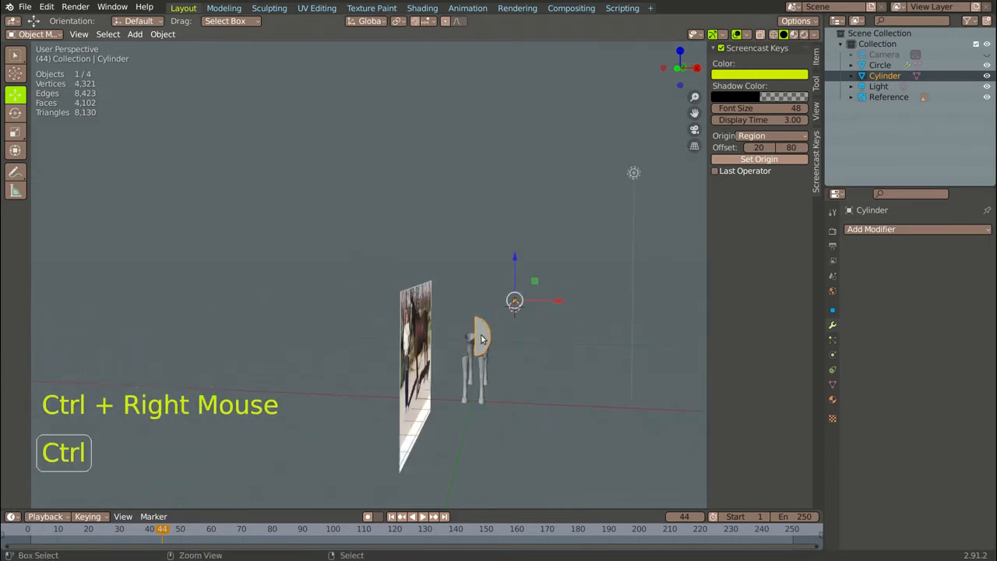
key("ctrl+a")
left_click(481, 338)
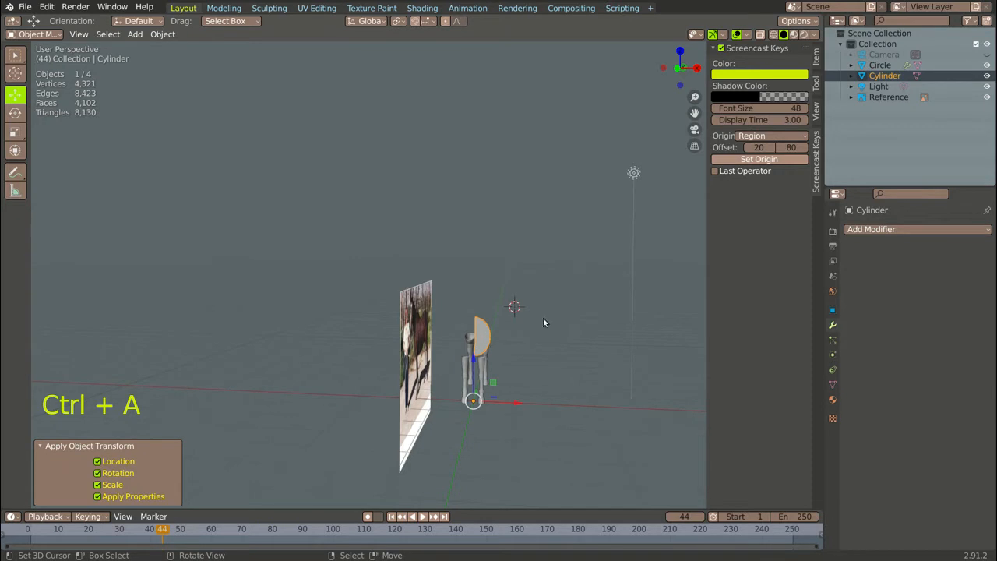
Add a new Mirror modifier on the X axis to the body slice with its transforms applied
middle_click_drag(544, 317, 488, 348)
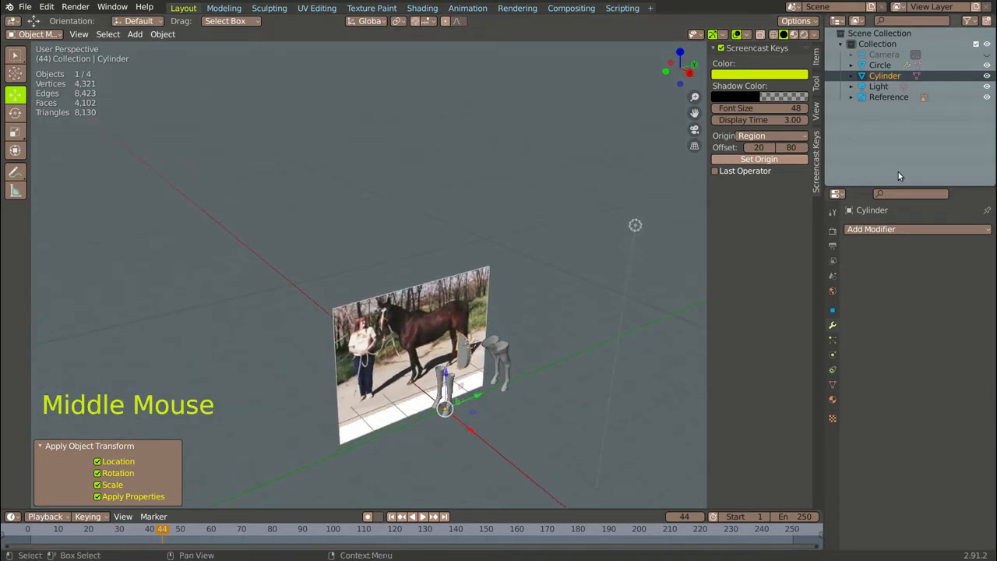
left_click(884, 232)
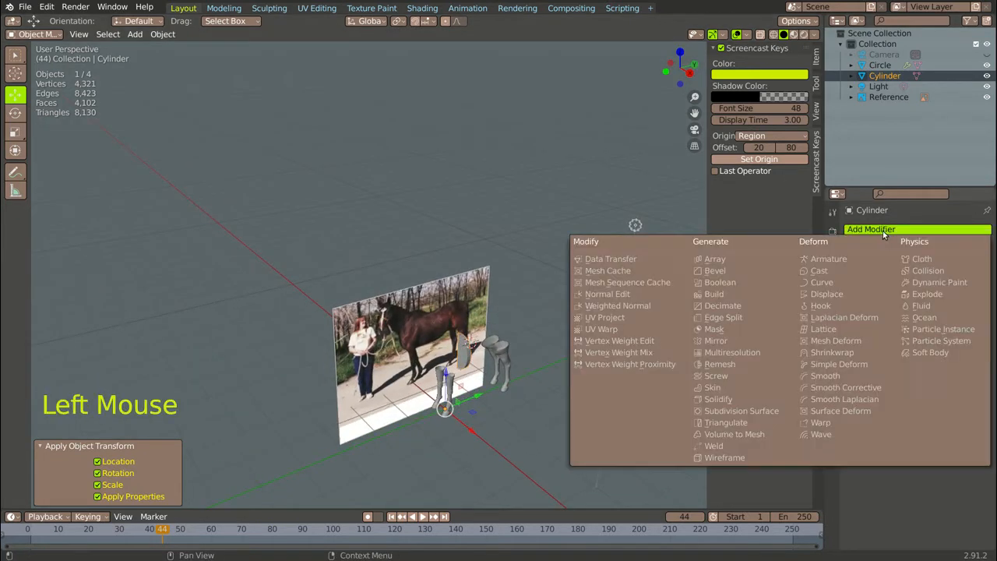
left_click(729, 345)
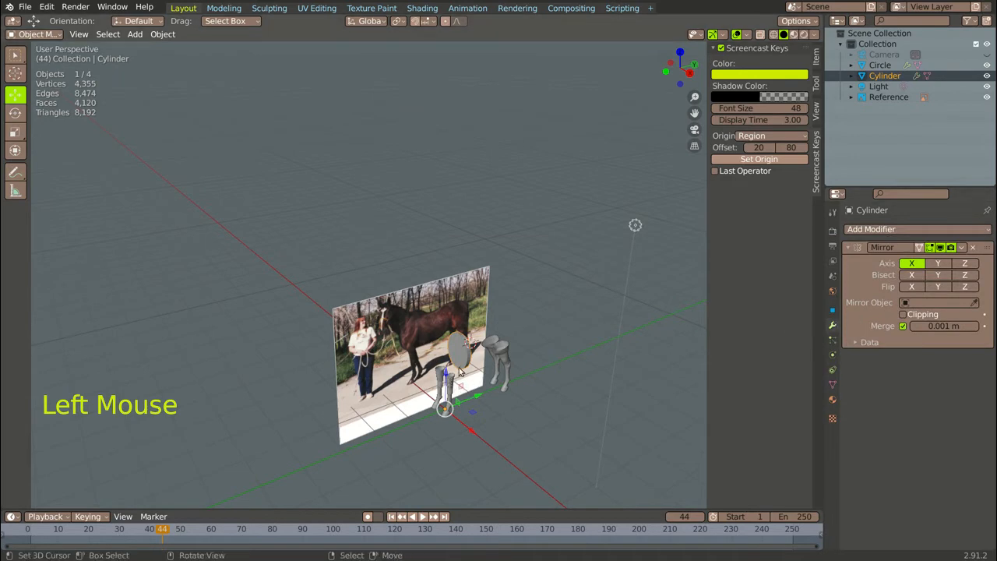
Examine the centre seam between the two mirrored body halves up close from several angles
scroll(514, 343, "up", 1)
middle_click_drag(514, 343, 249, 370)
scroll(501, 331, "up", 6)
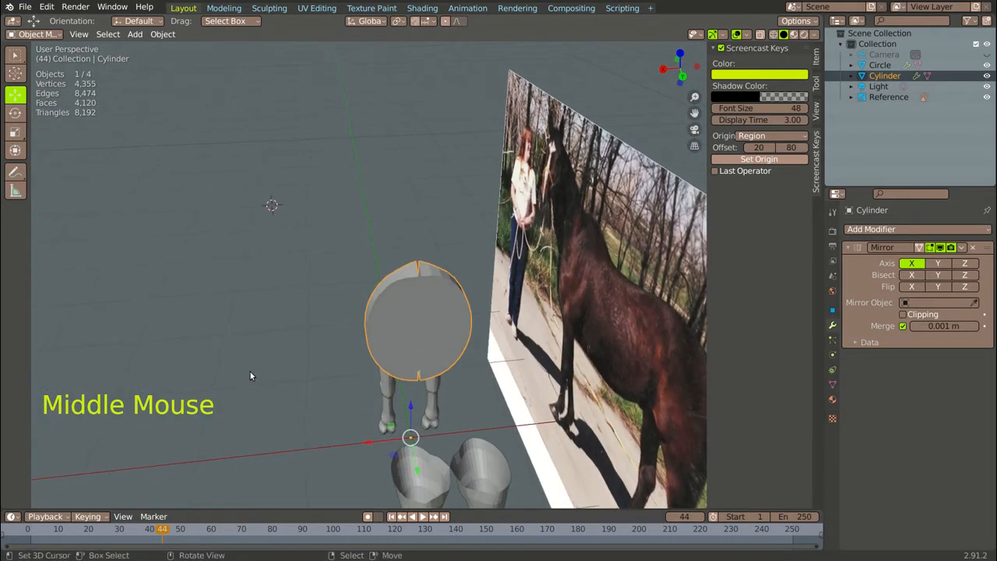
scroll(427, 315, "up", 1)
scroll(427, 320, "up", 4)
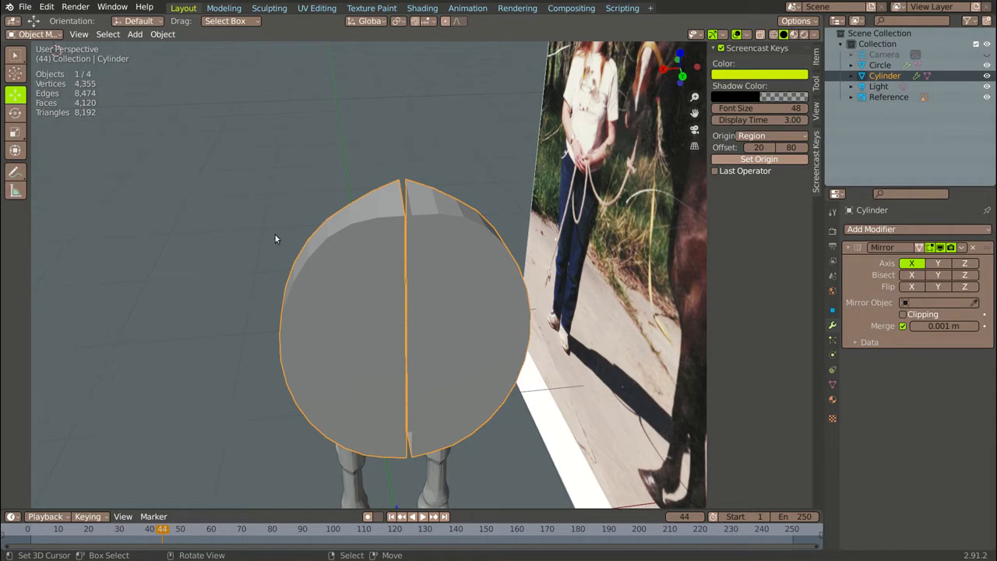
scroll(529, 399, "down", 3)
middle_click_drag(529, 399, 477, 402)
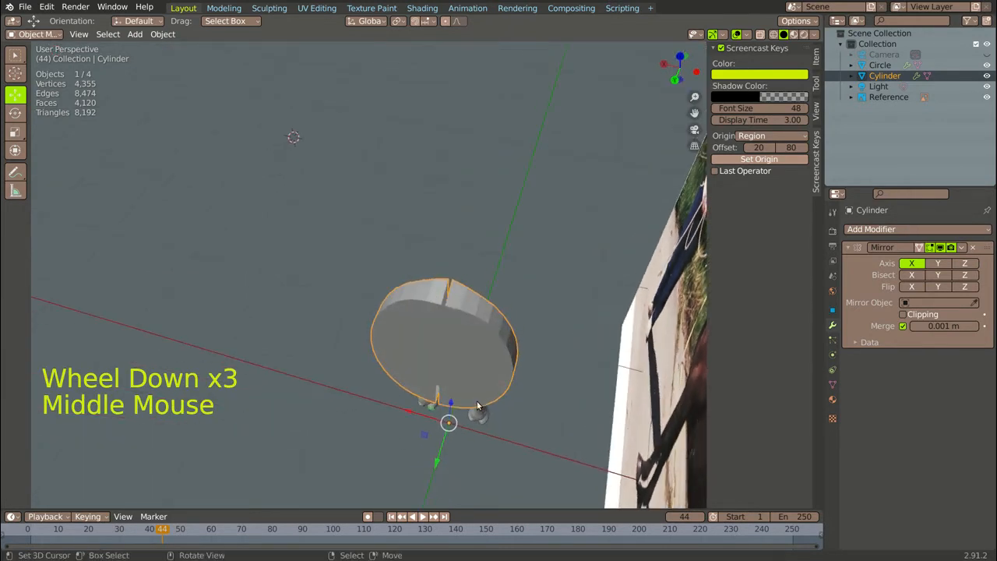
scroll(429, 310, "up", 5)
scroll(452, 294, "down", 4)
middle_click_drag(454, 290, 451, 271)
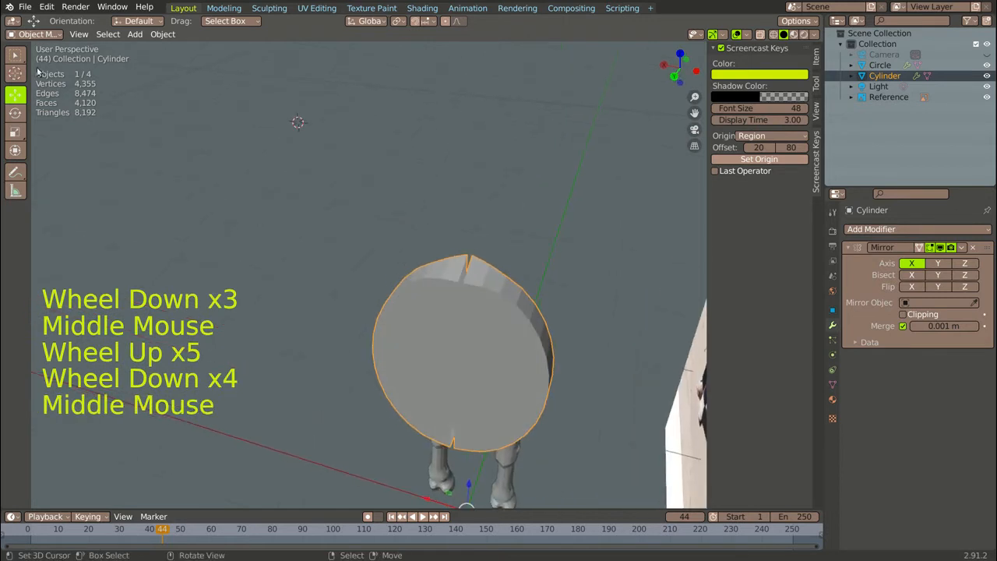
In Edit Mode, select the edge loop around the slice's inner face and move it along X away from the mirror plane
left_click(34, 35)
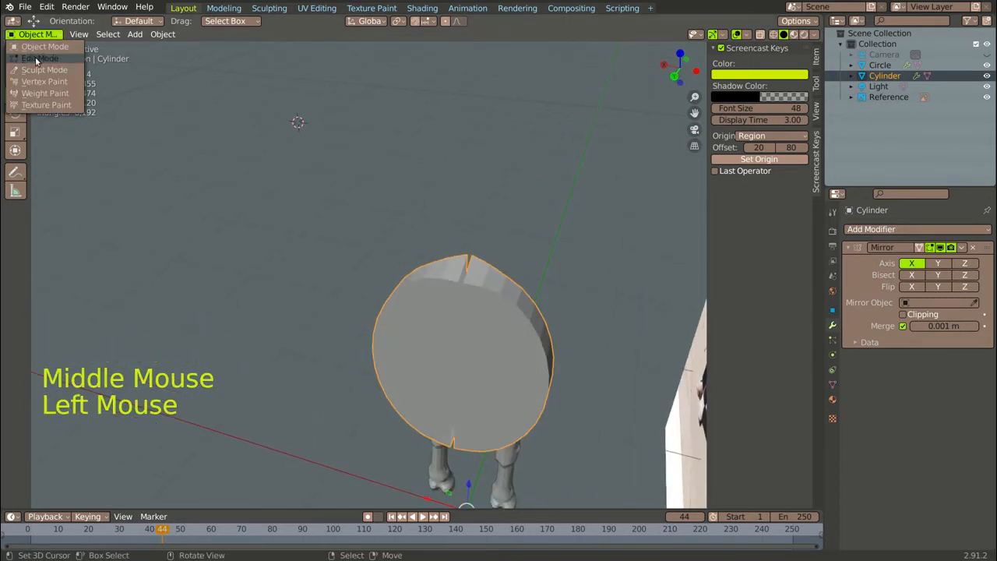
left_click(36, 45)
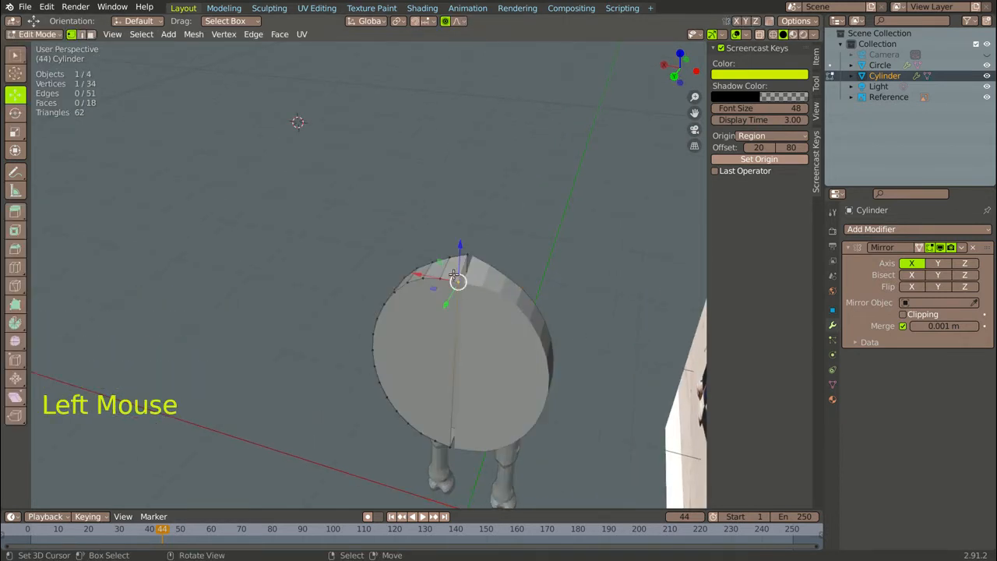
left_click(82, 35)
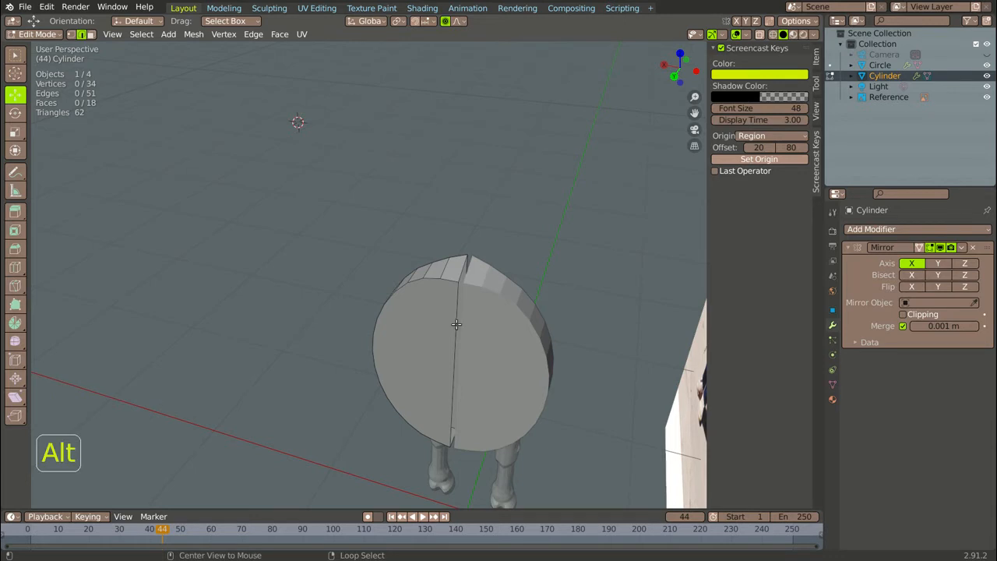
right_click(457, 325, "alt")
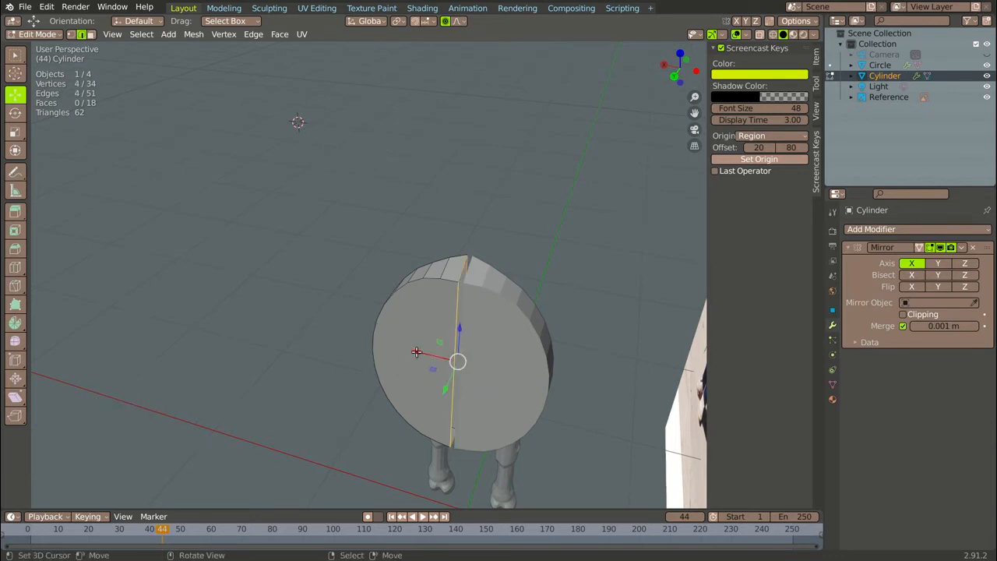
left_click_drag(417, 352, 408, 352)
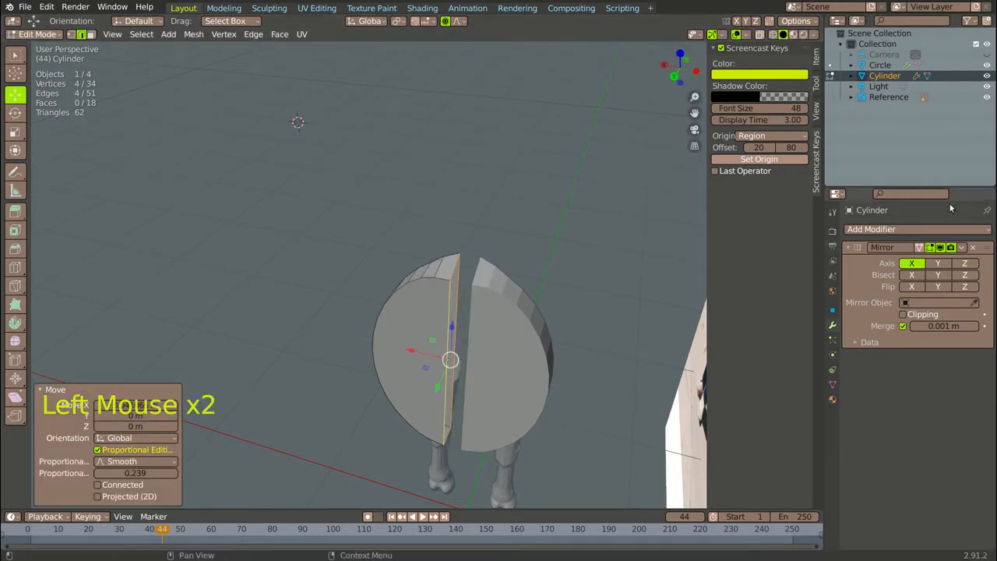
Enable clipping on the Mirror modifier and move the inner edge loop back along X to close the centre seam
left_click(903, 315)
left_click(903, 315)
left_click_drag(410, 351, 428, 354)
Extrude the slice's hind-side end face about 0.168 m toward the hindquarters in the right orthographic view
scroll(427, 354, "down", 3)
middle_click_drag(428, 353, 407, 246)
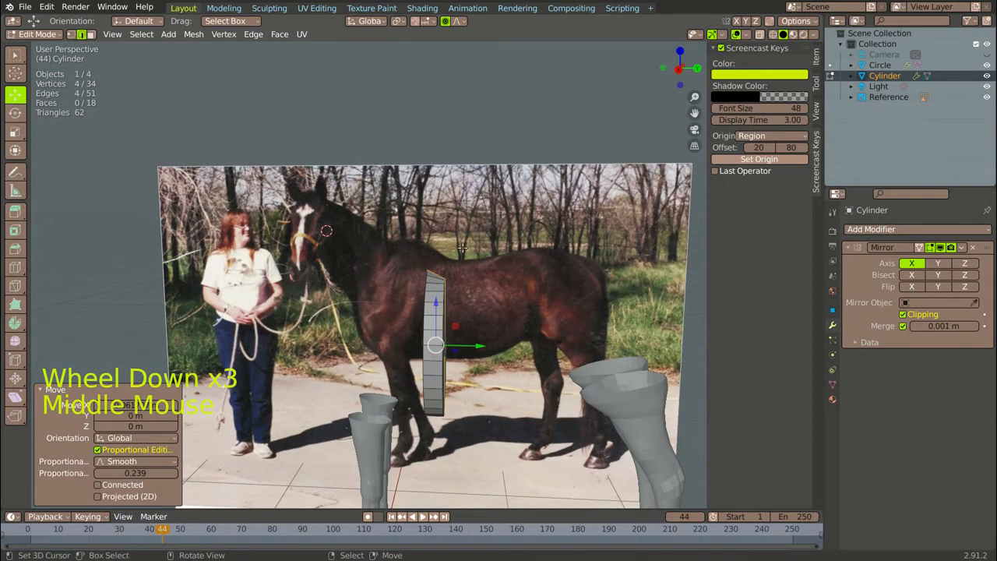
scroll(433, 260, "down", 1)
middle_click_drag(433, 260, 353, 285)
left_click(287, 144)
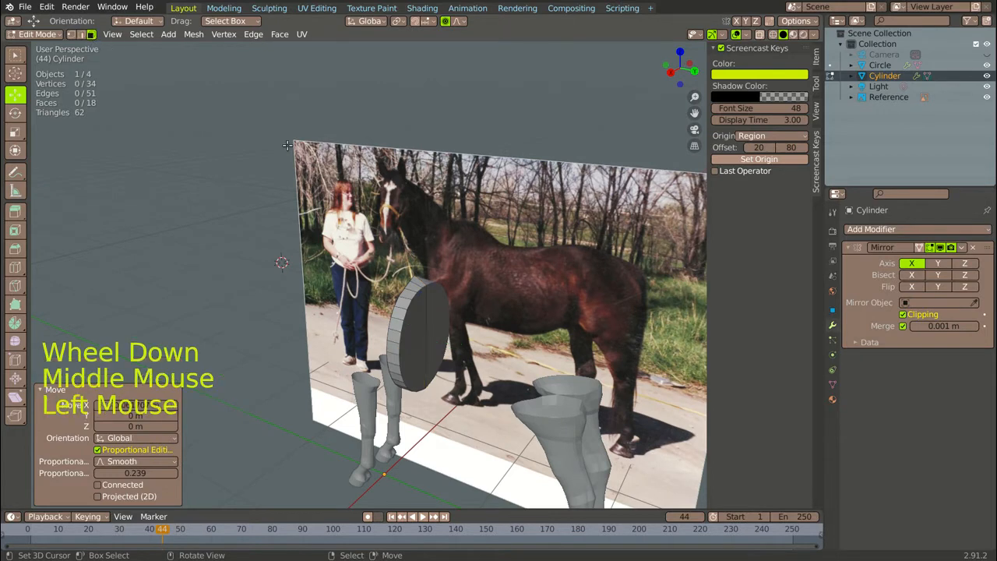
scroll(421, 345, "down", 1)
middle_click(420, 346)
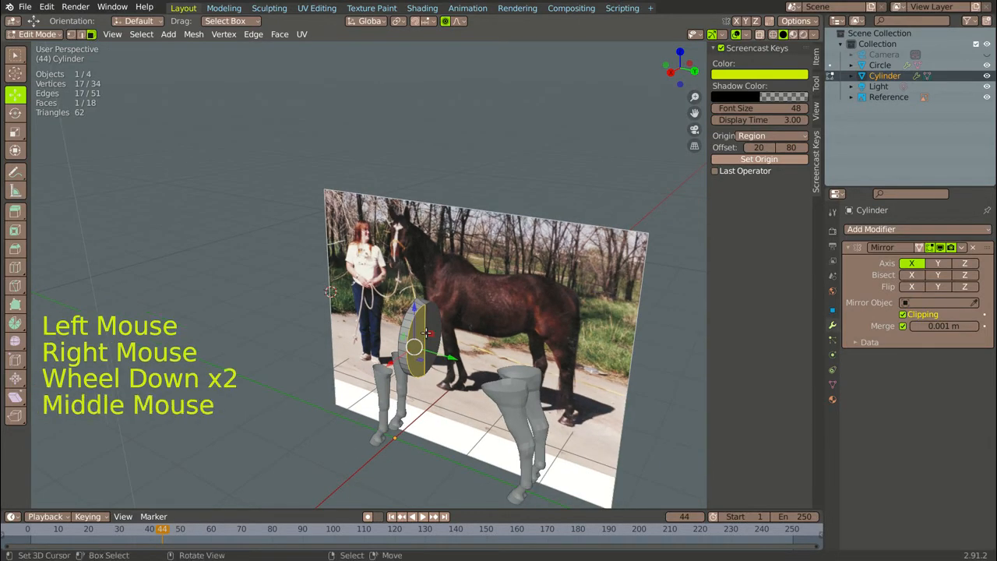
key("KP_3")
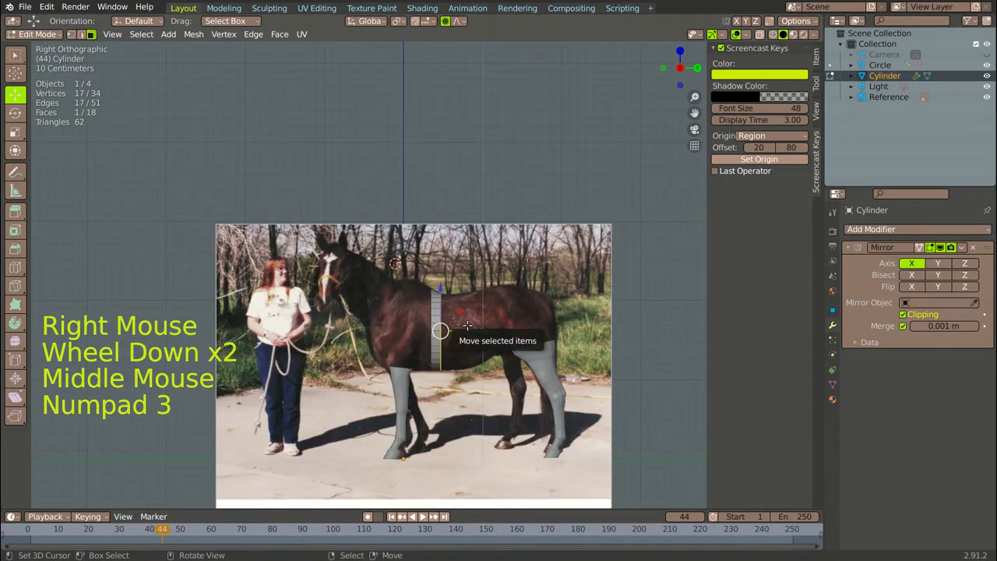
key("e")
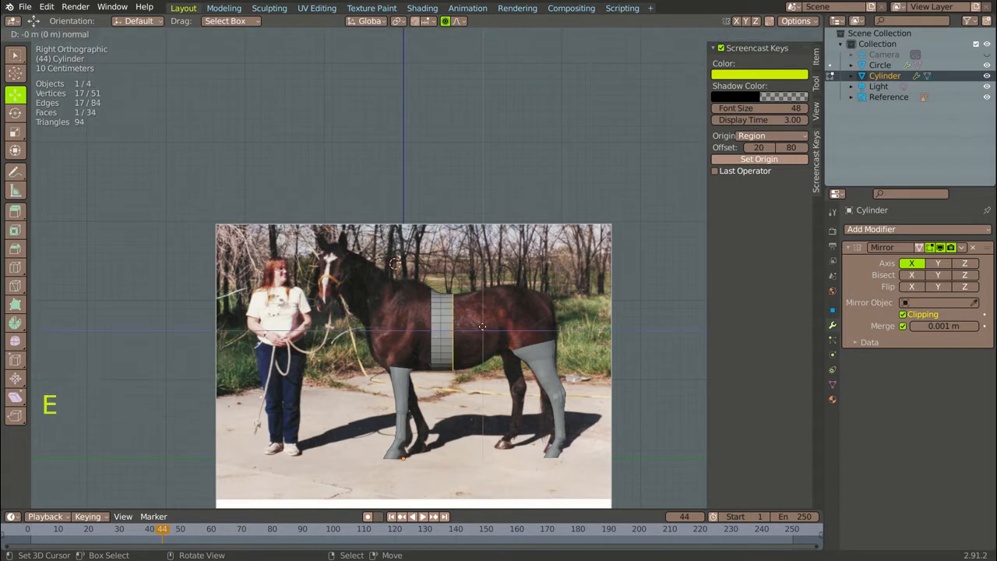
left_click(483, 327)
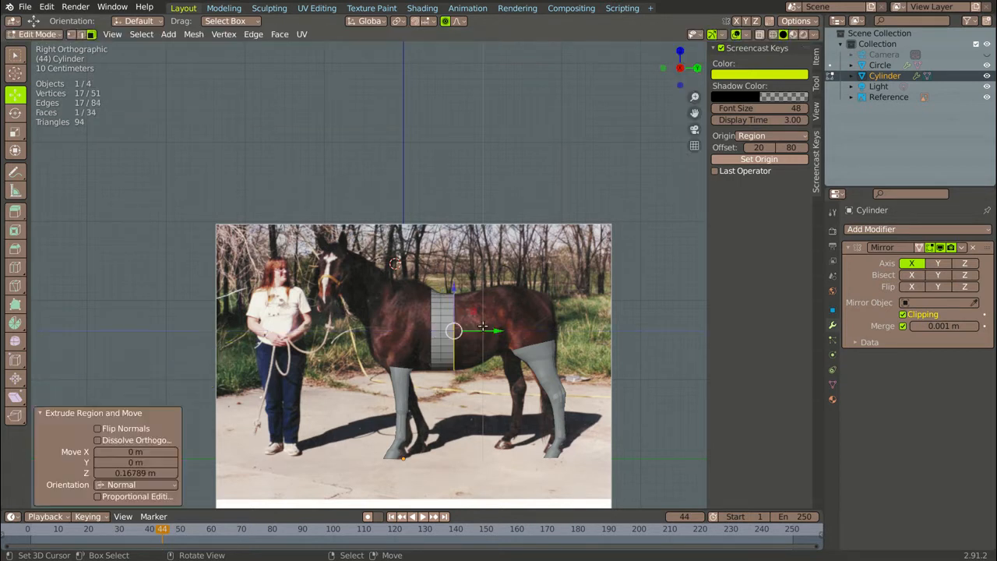
Lower the top vertex of the extruded end about 0.012 m along Z with proportional editing to follow the back
left_click(72, 34)
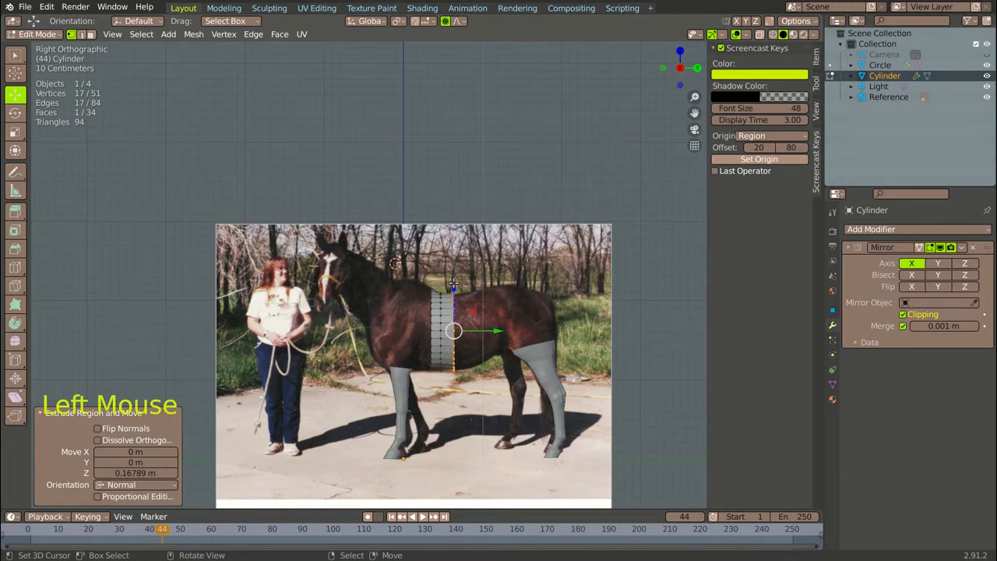
right_click(455, 260)
scroll(453, 245, "up", 3)
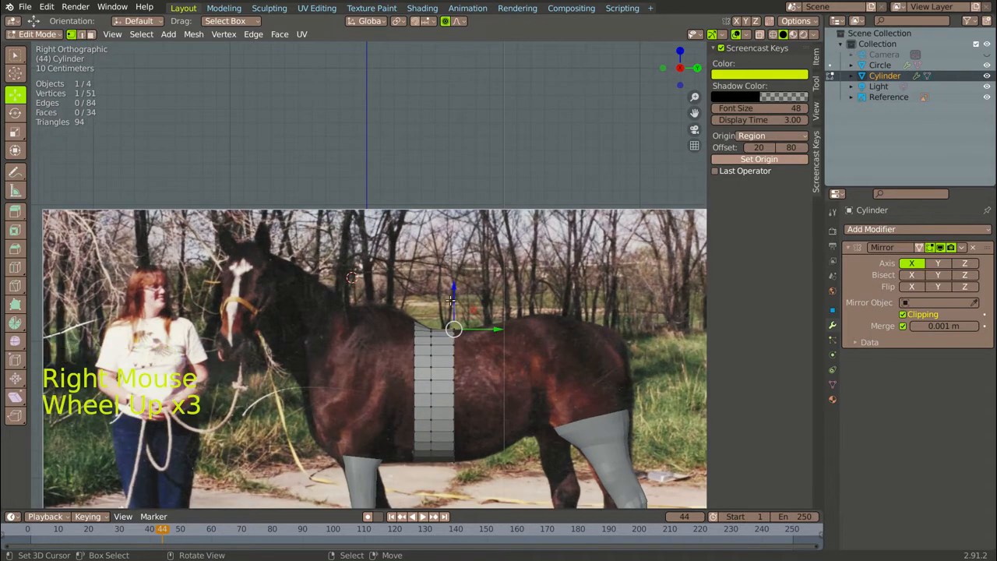
left_click_drag(453, 286, 454, 290)
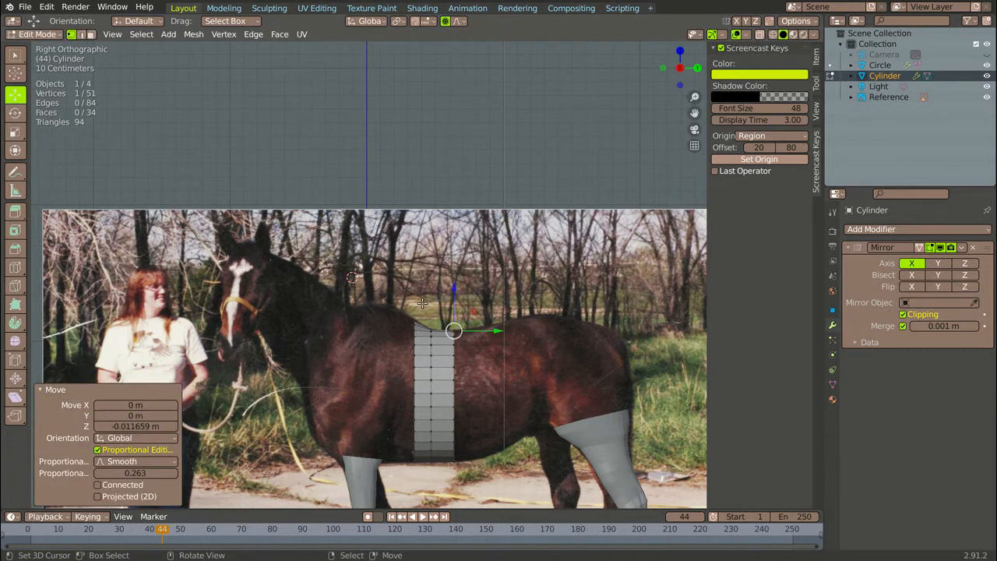
Extrude the body's hind-side end face again, about 0.157 m toward the hindquarters
scroll(422, 303, "down", 2)
middle_click_drag(421, 303, 365, 318)
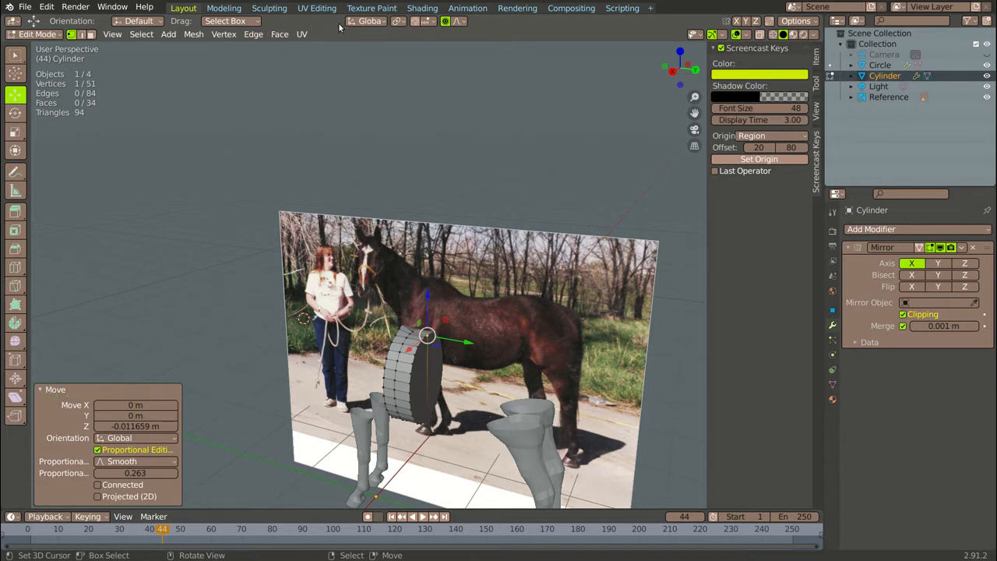
left_click(92, 34)
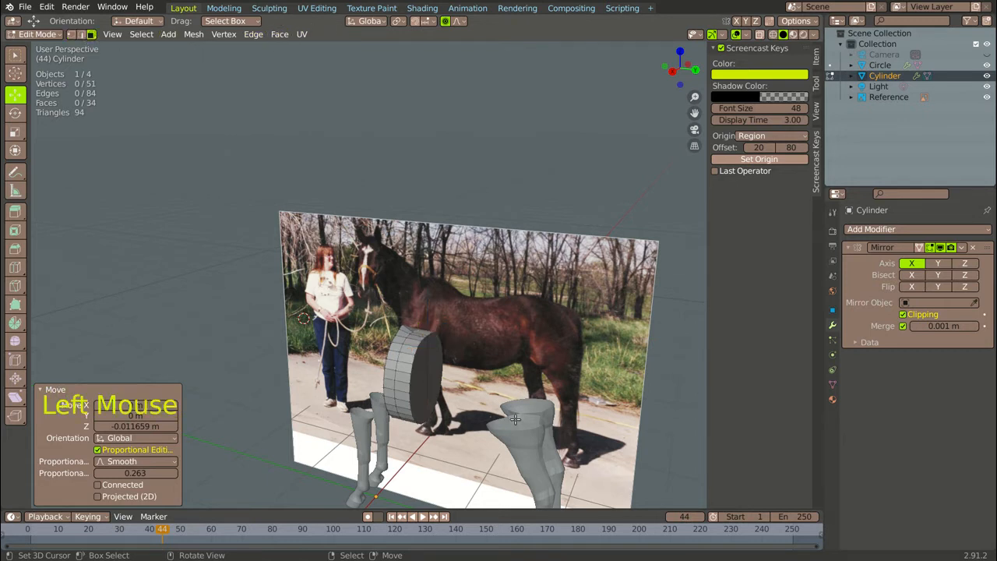
right_click(421, 384)
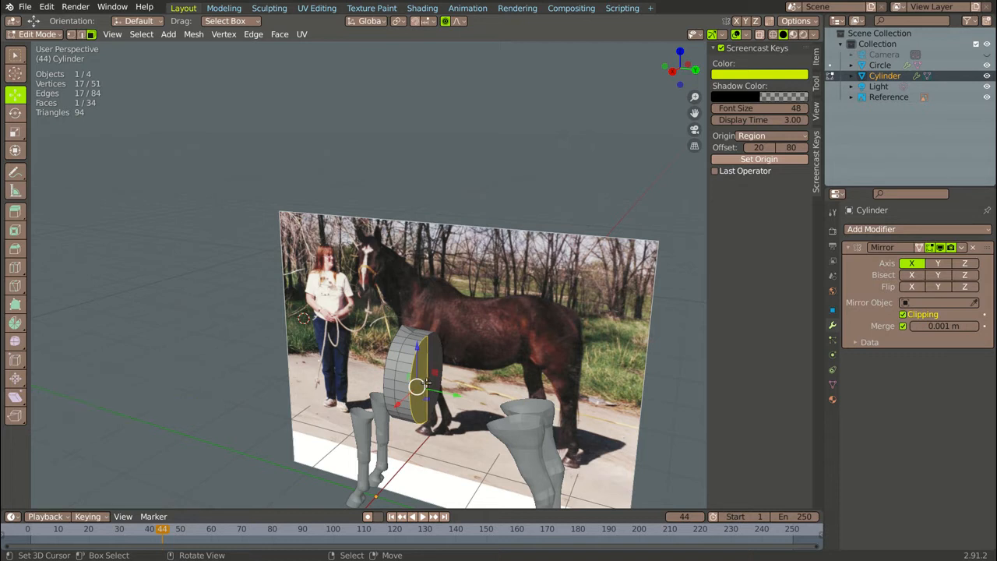
key("e")
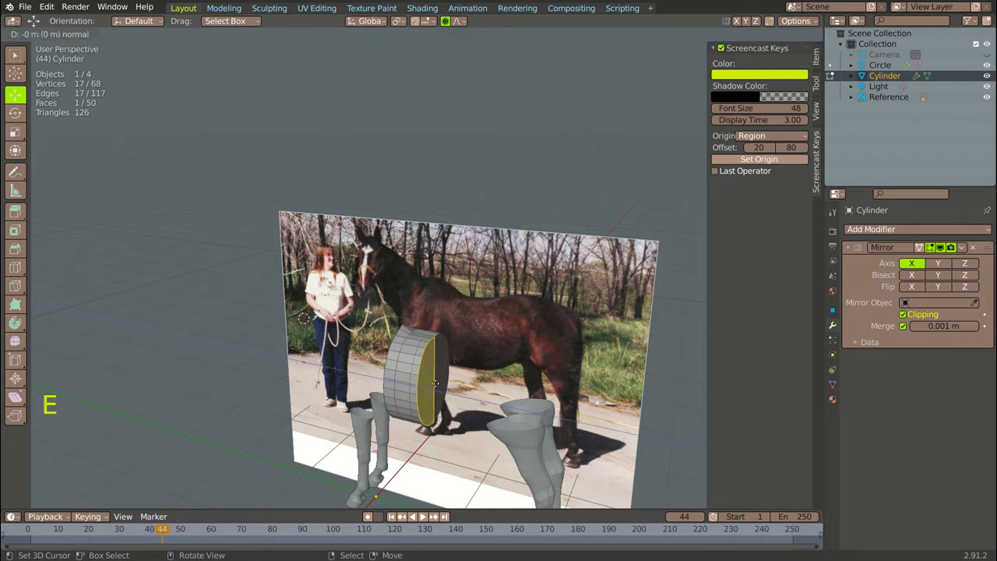
left_click(441, 382)
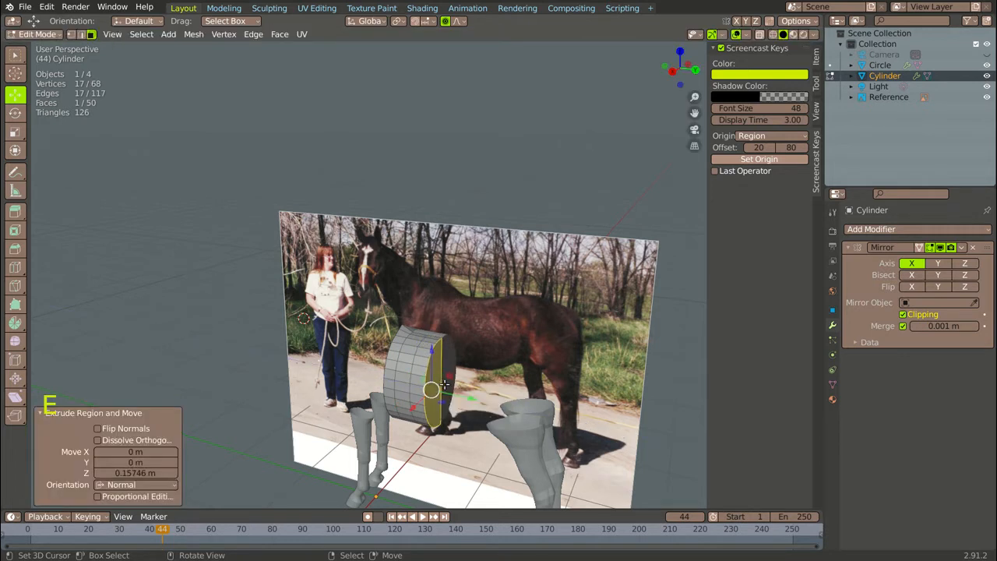
In the right orthographic view, raise the new end face about 0.017 m and rotate it about -5.27° to match the barrel's contour
key("KP_3")
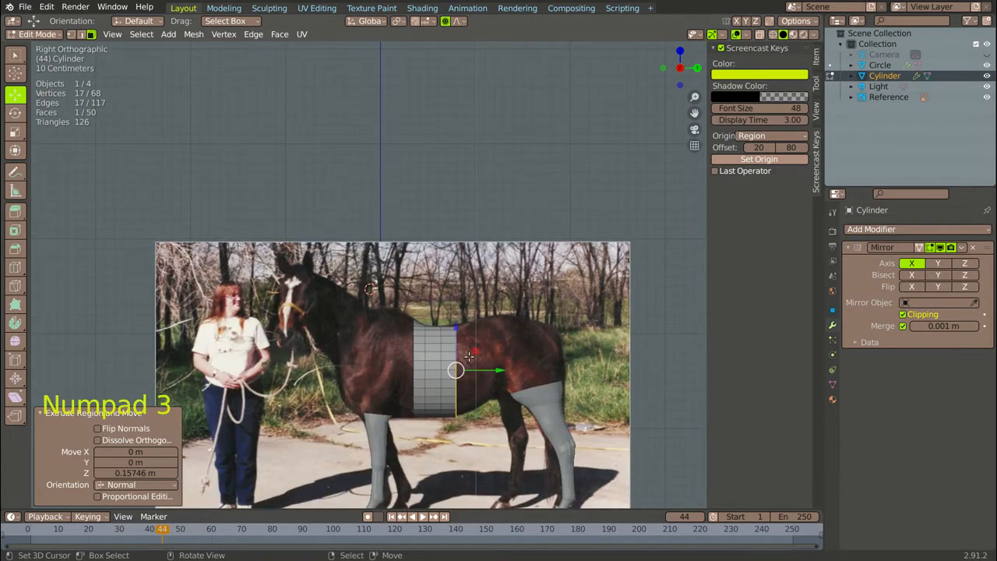
left_click_drag(456, 321, 455, 320)
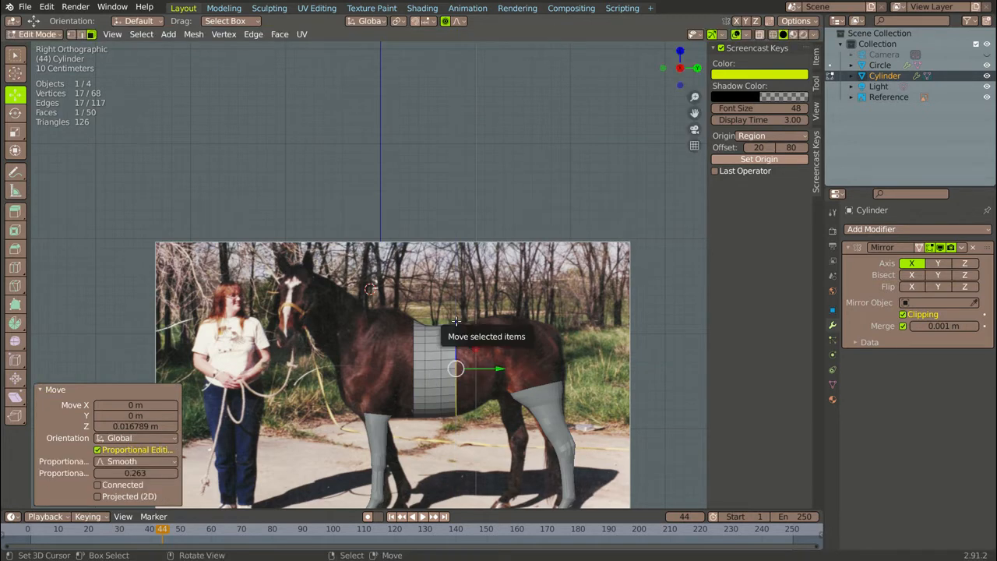
key("r")
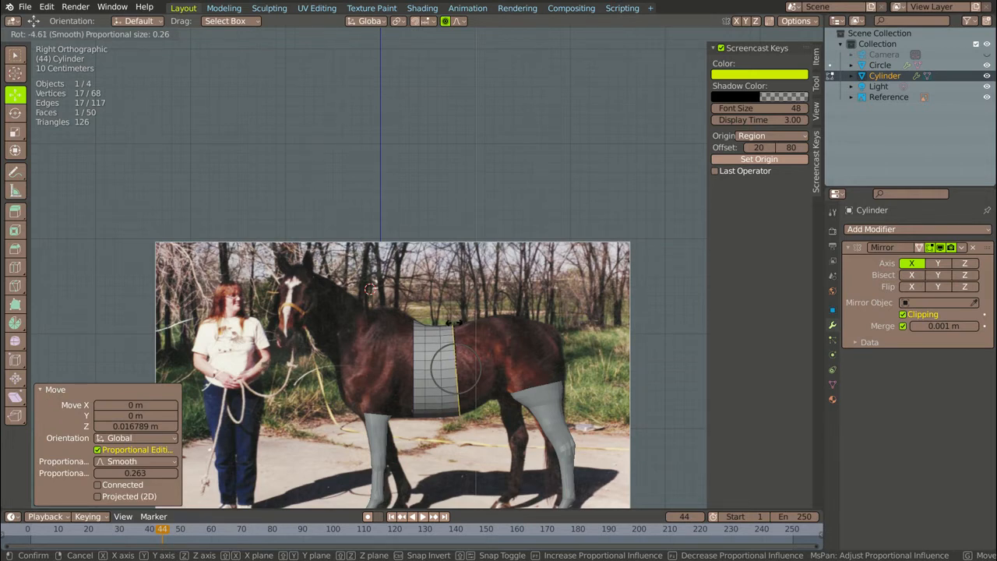
left_click(452, 322)
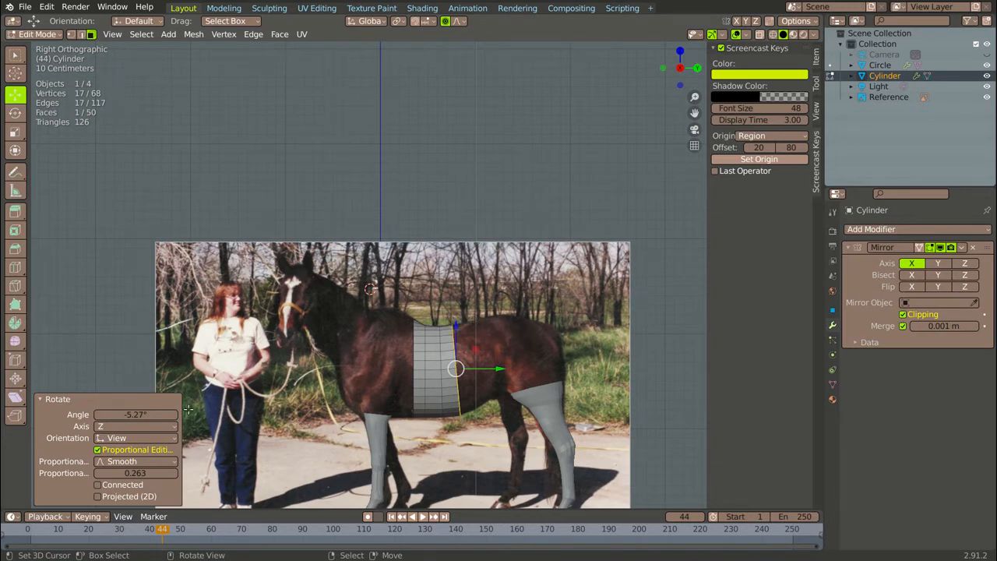
Extrude the body's hind-side end face further toward the hindquarters and raise the new face slightly along Z
left_click(39, 400)
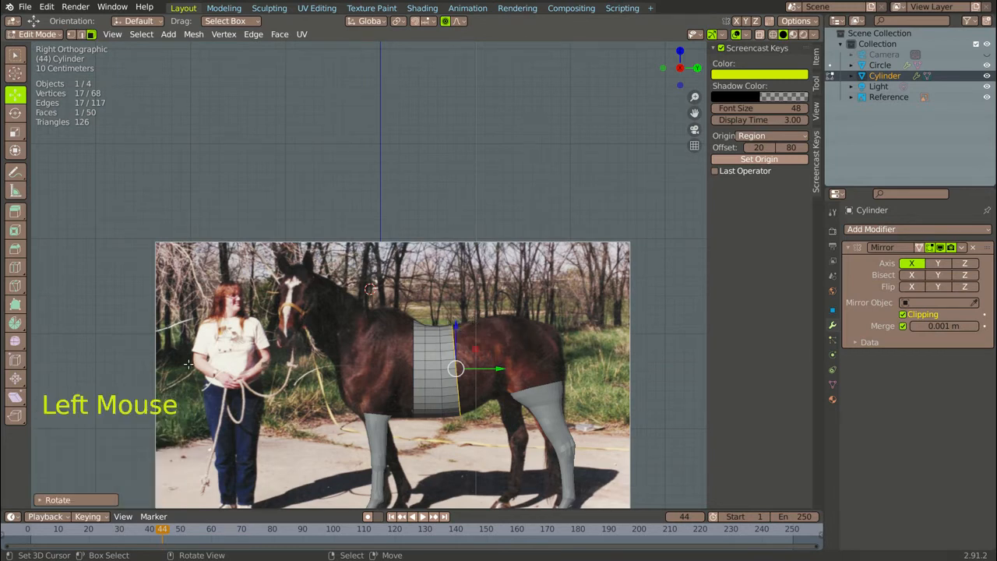
key("e")
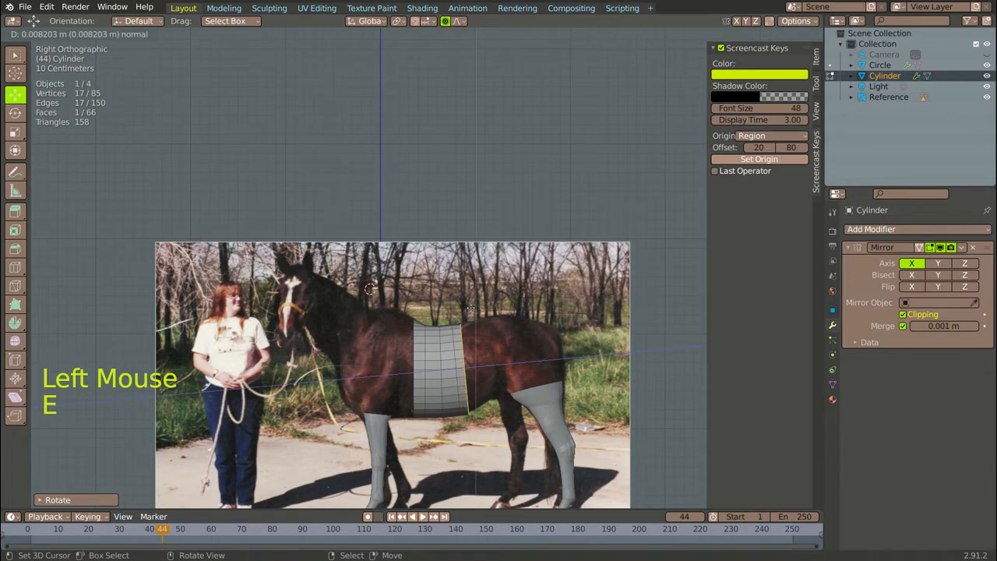
left_click(476, 303)
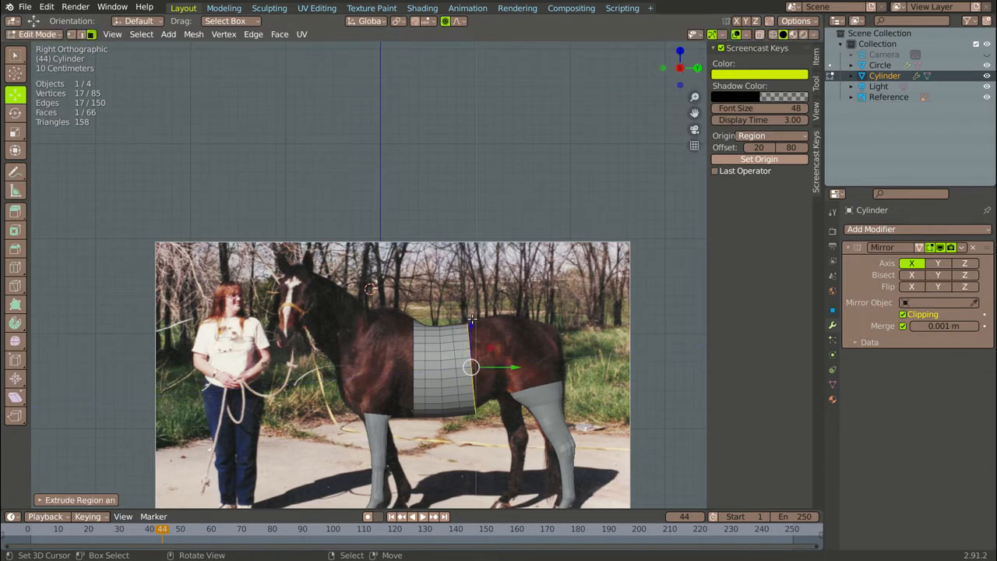
left_click_drag(472, 321, 470, 318)
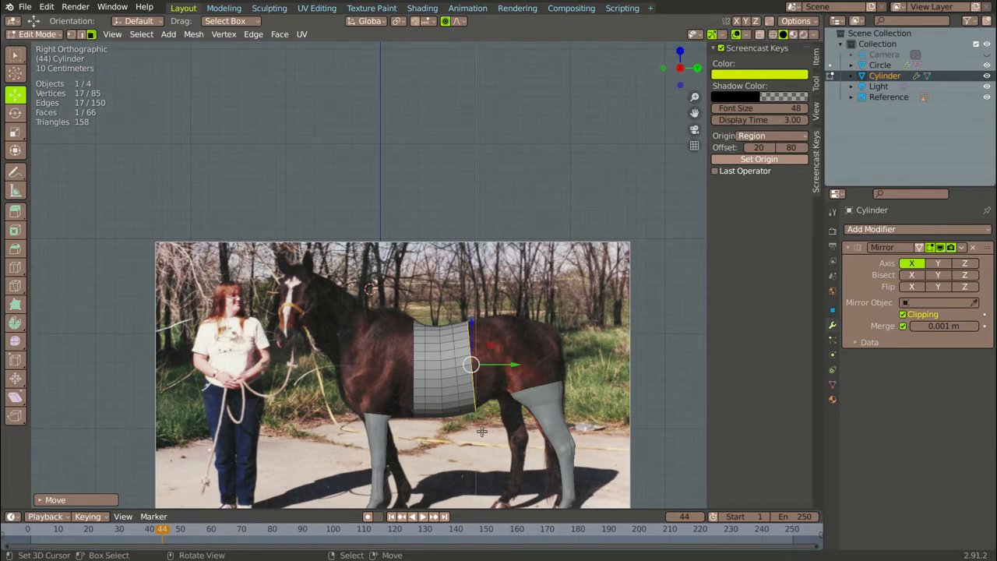
Raise the bottom vertex of the new hind-side end slightly along Z to follow the belly line
scroll(481, 431, "up", 4)
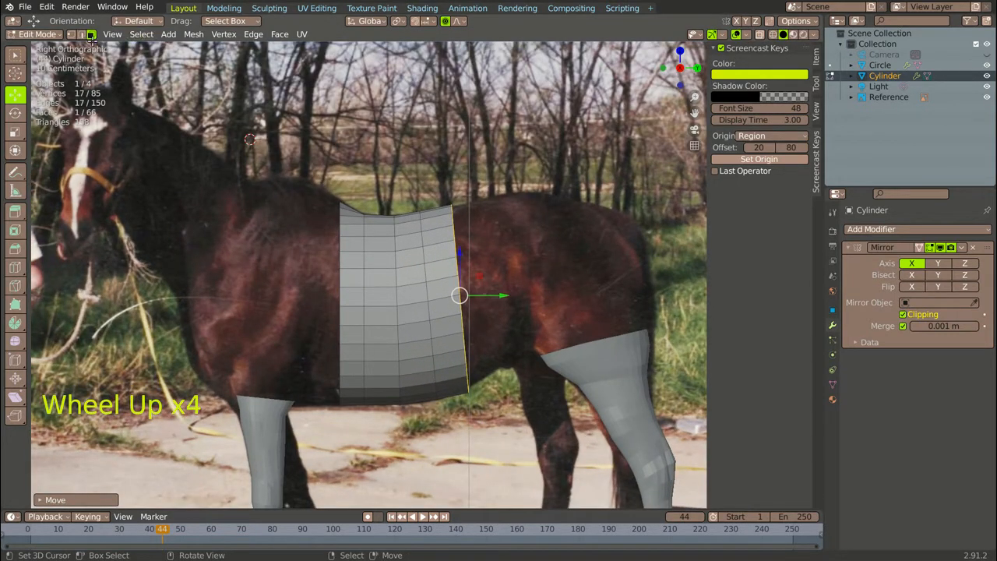
left_click(71, 34)
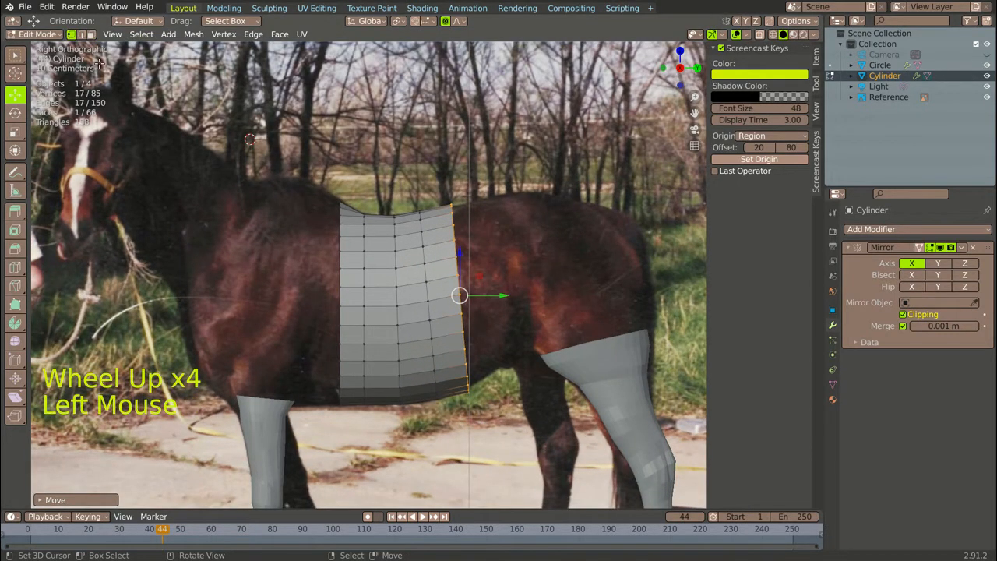
right_click(469, 396)
left_click_drag(467, 349, 471, 344)
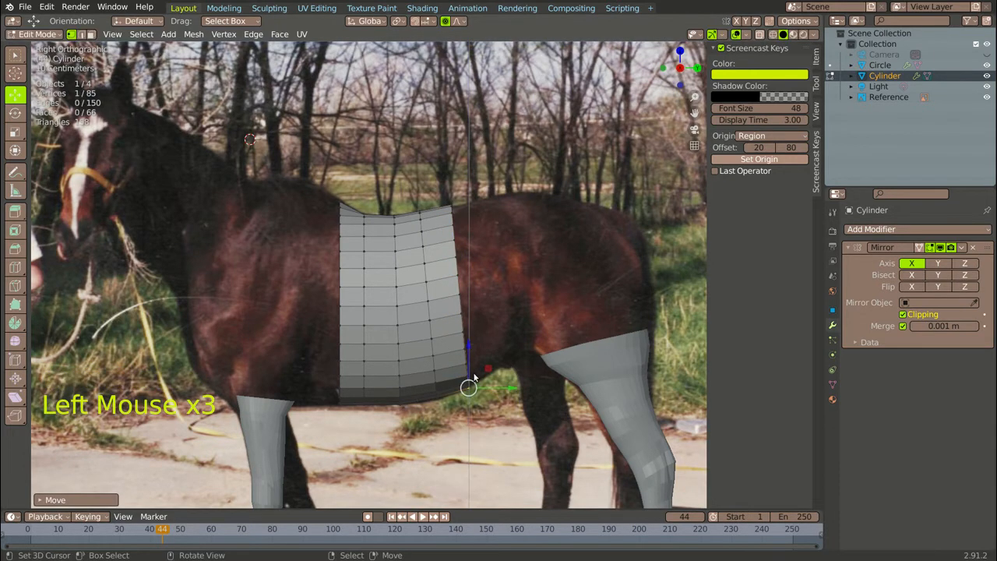
scroll(473, 332, "down", 3)
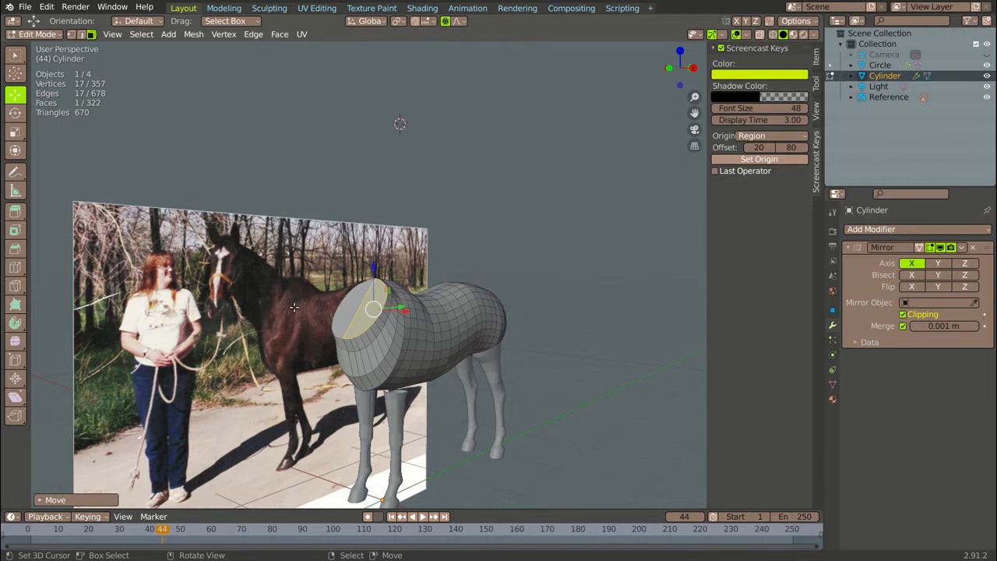
Move the selected face at the body's front end slightly inward along X toward the mirror plane
scroll(293, 308, "up", 2)
middle_click_drag(288, 314, 326, 331)
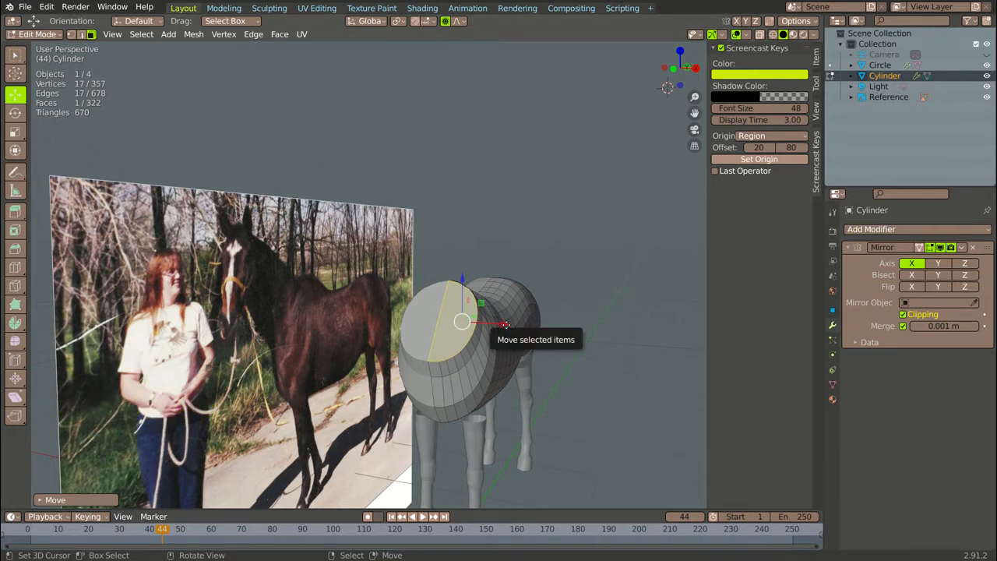
left_click_drag(507, 323, 501, 325)
Knife-cut a horizontal edge across the half of the rear end face, from its outer rim to the mirror centreline
scroll(566, 233, "down", 2)
middle_click_drag(566, 234, 358, 294)
scroll(339, 308, "up", 4)
scroll(339, 308, "up", 2)
scroll(339, 308, "down", 2)
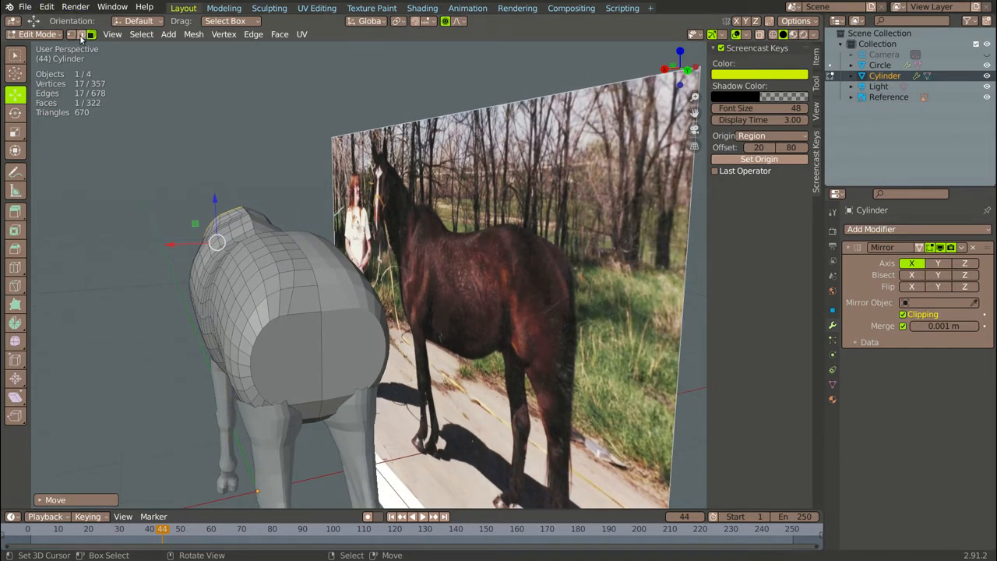
left_click(81, 35)
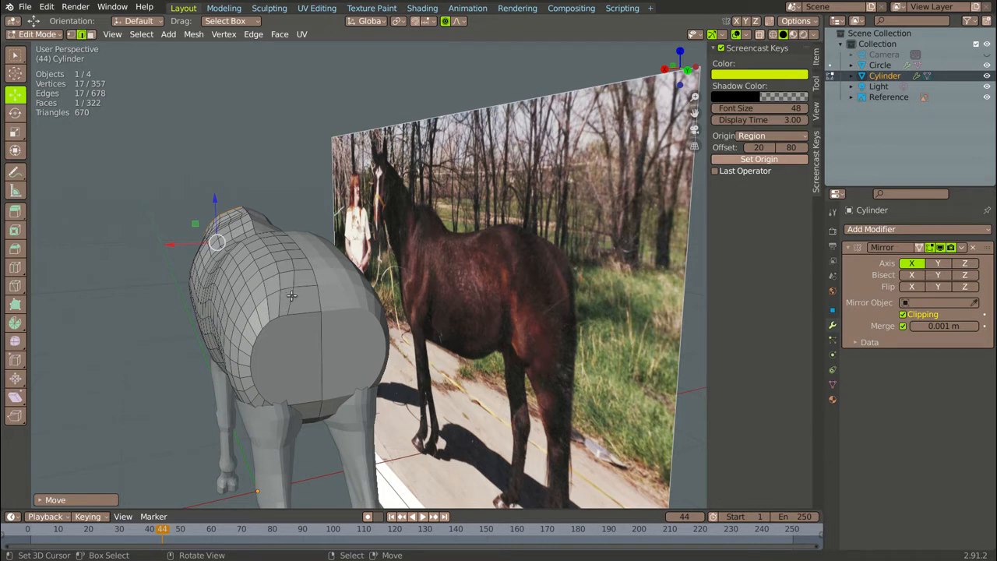
key("k")
left_click(263, 359)
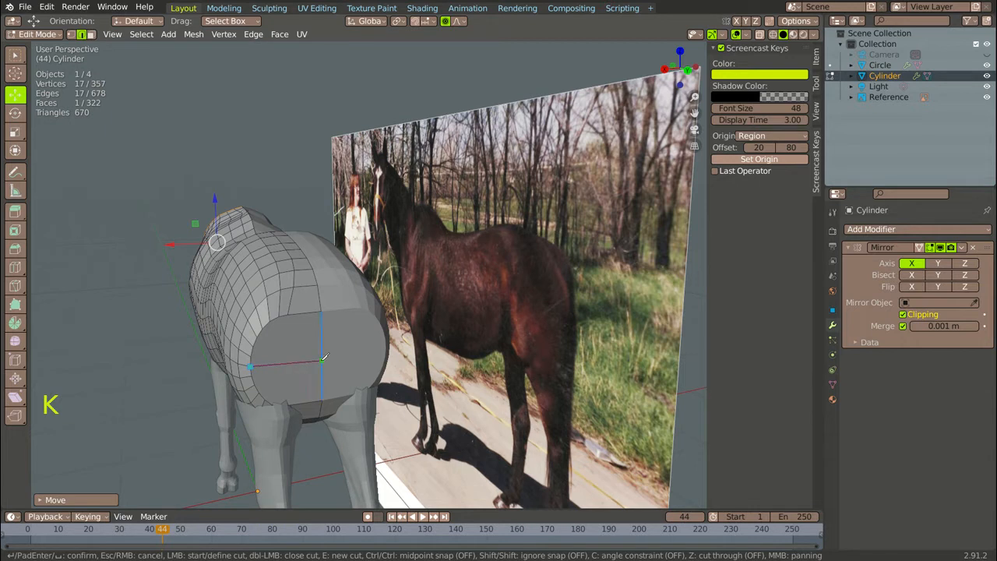
left_click(322, 358)
key("Return")
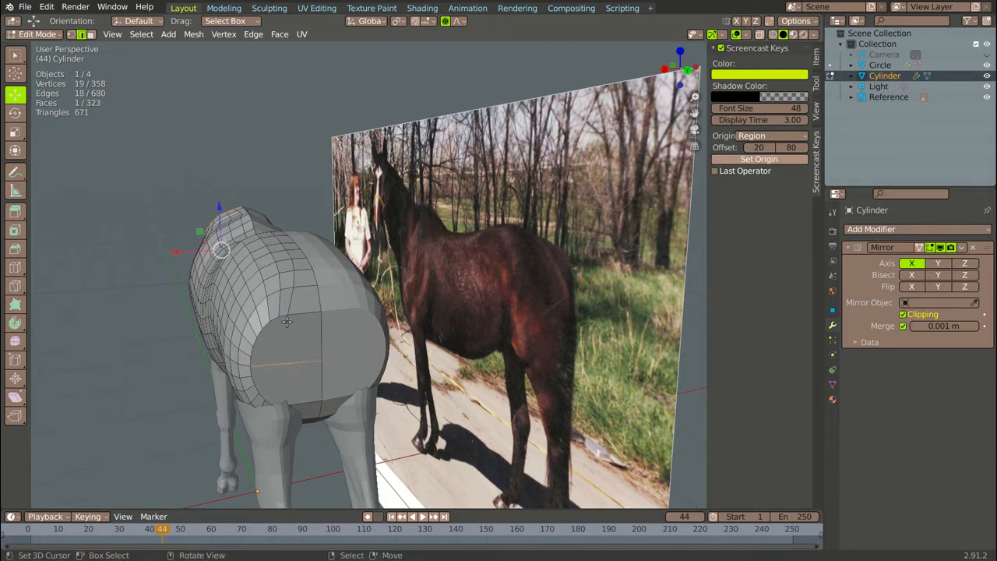
Try knife-cutting a vertical edge down the rump and rear end face beside the mirror centreline
key("k")
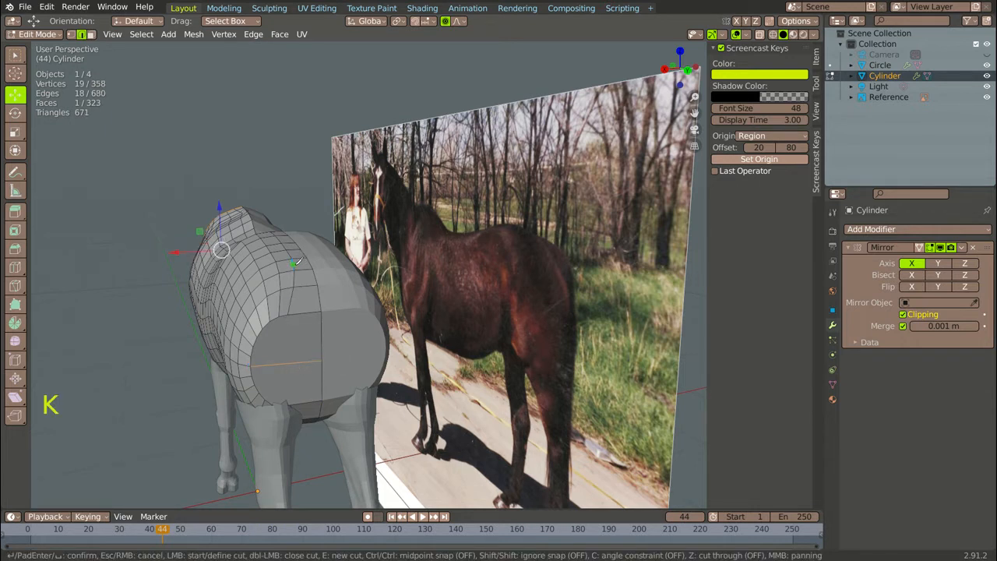
left_click(294, 269)
left_click(302, 415)
key("Return")
key("k")
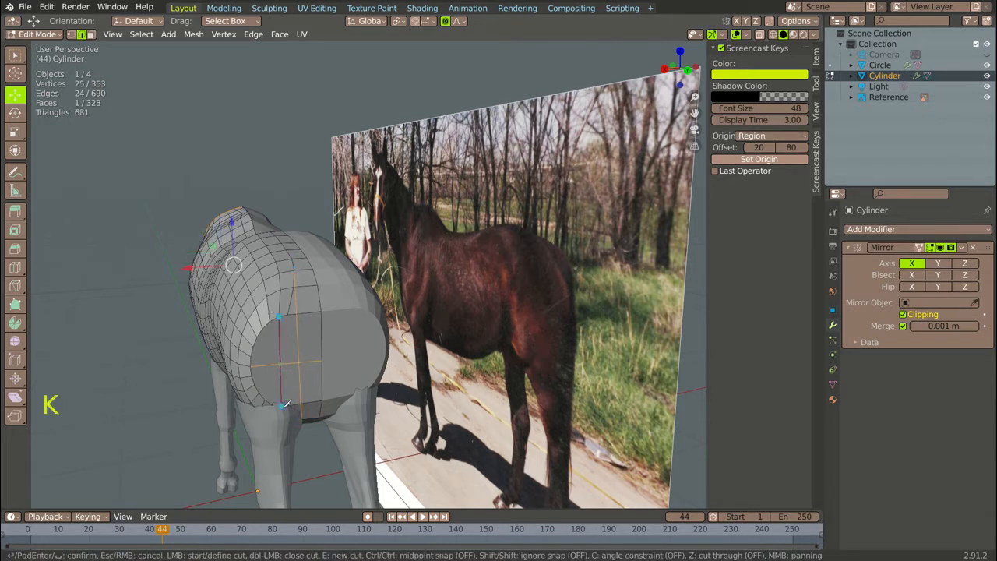
key("Escape")
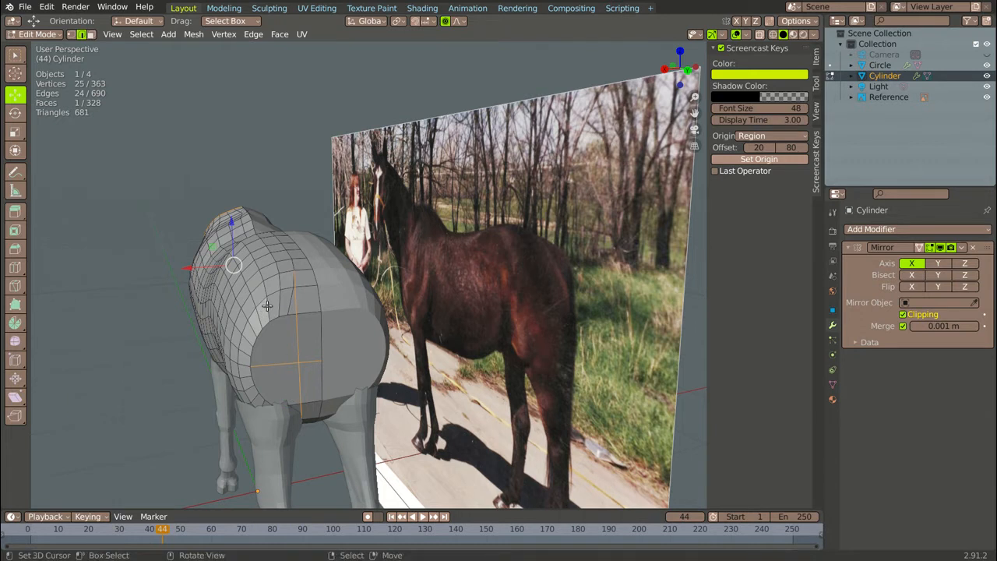
key("ctrl+z")
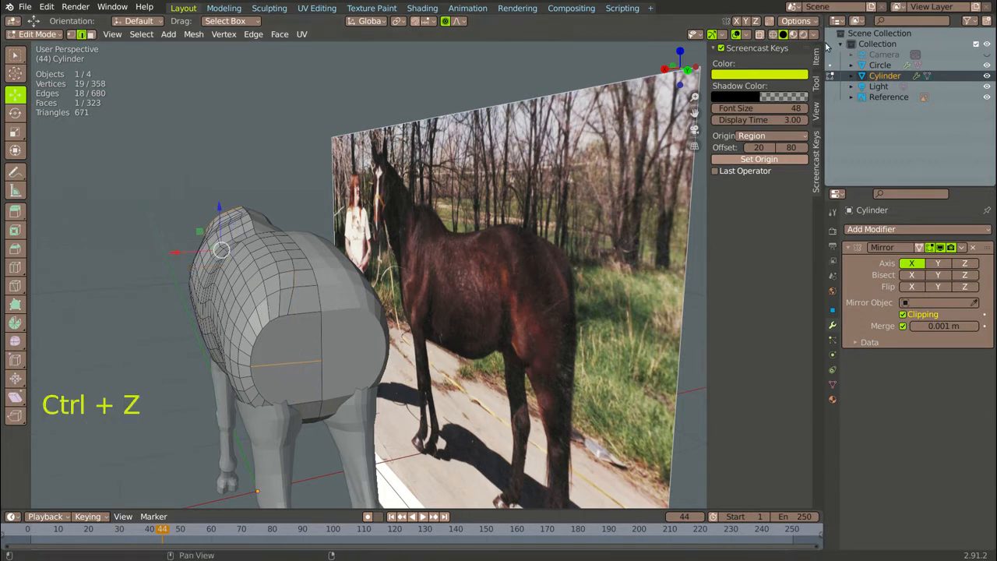
Rename the Circle object to Legs and hide it in the viewport
left_click(888, 68)
left_click(888, 68)
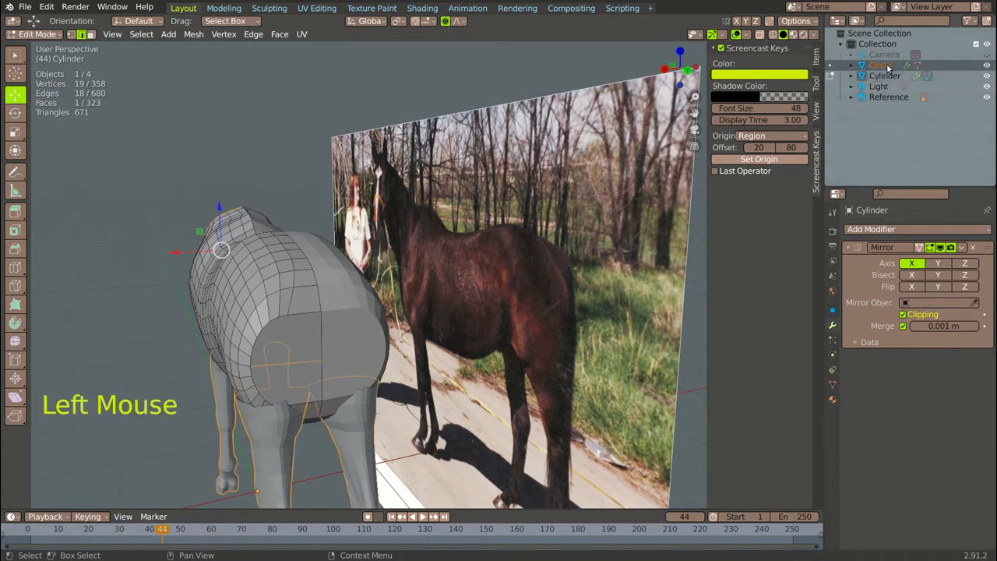
double_click(888, 66)
type("Le")
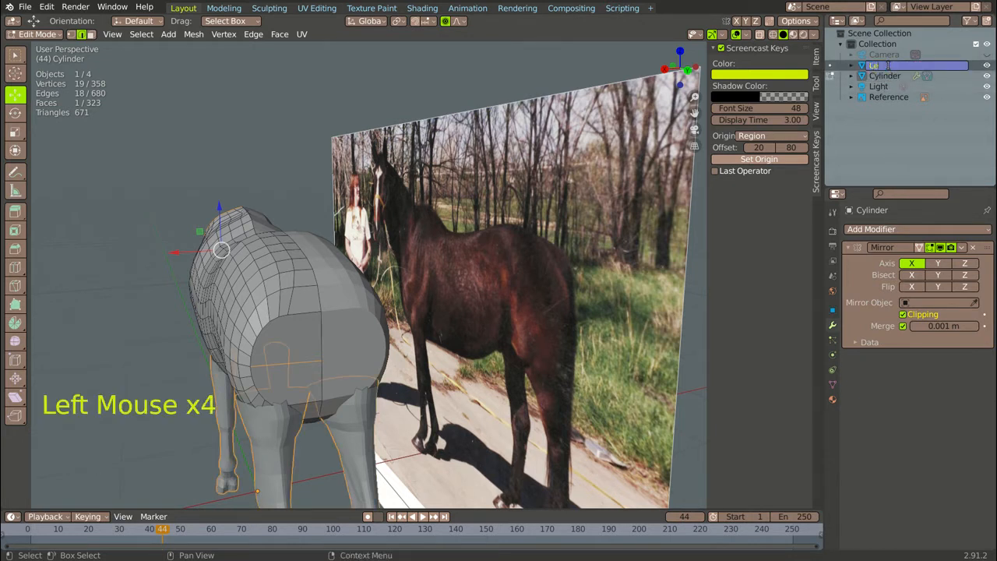
type("gs")
key("Return")
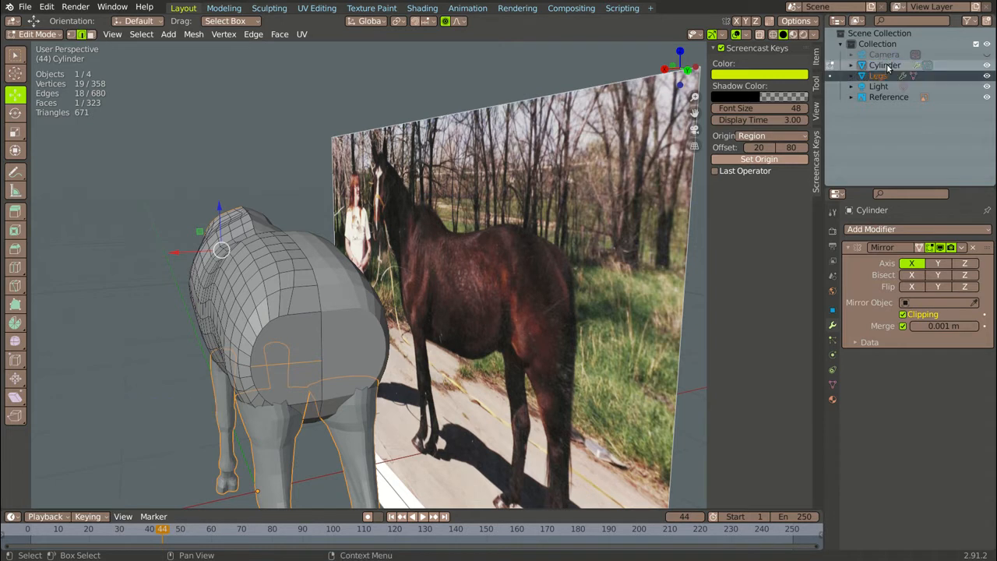
left_click(988, 77)
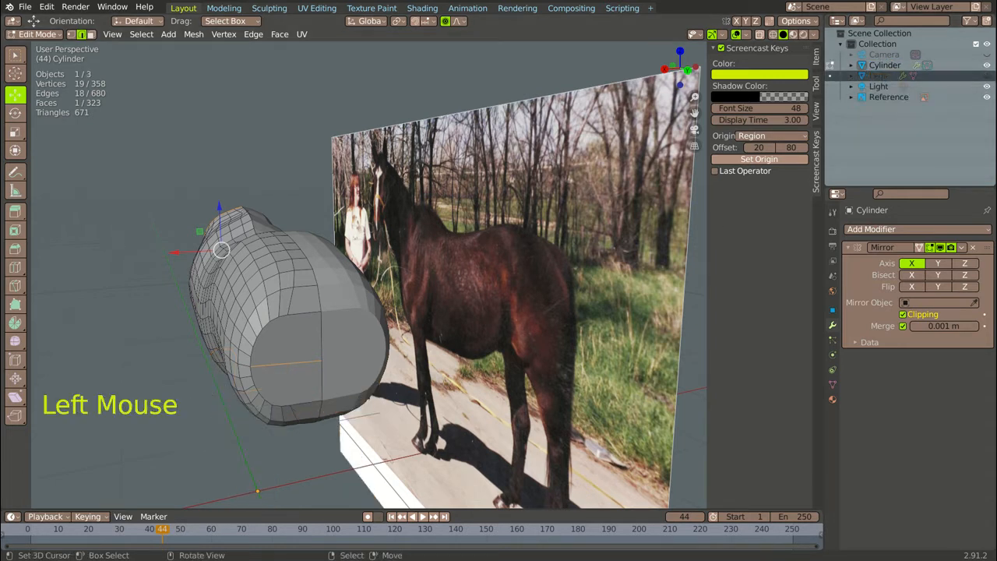
In the back orthographic view, knife-cut a straight vertical edge through the rump and rear end face, just beside the mirror centreline
scroll(203, 351, "up", 2)
middle_click_drag(219, 352, 191, 352)
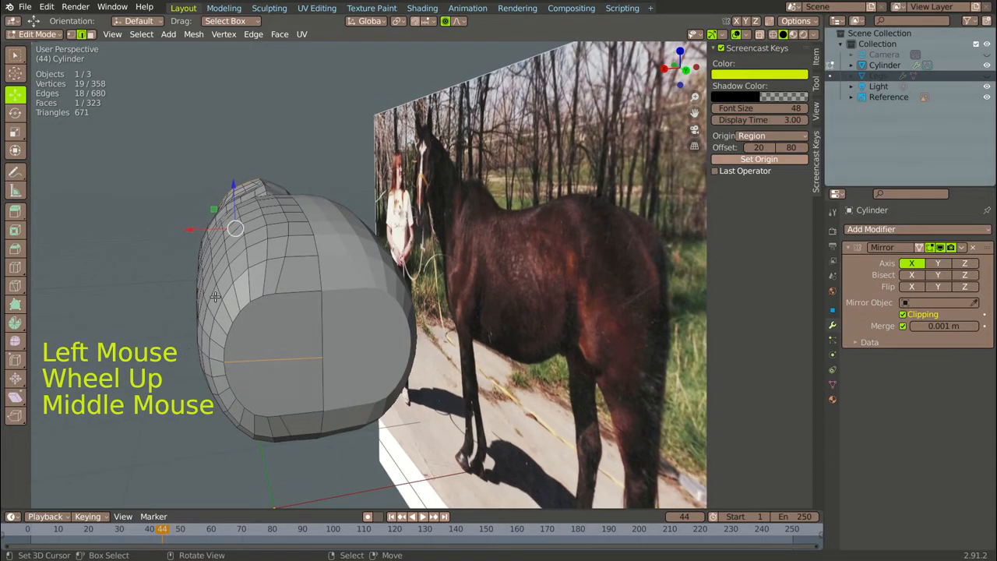
scroll(205, 273, "down", 2)
middle_click_drag(205, 273, 202, 265)
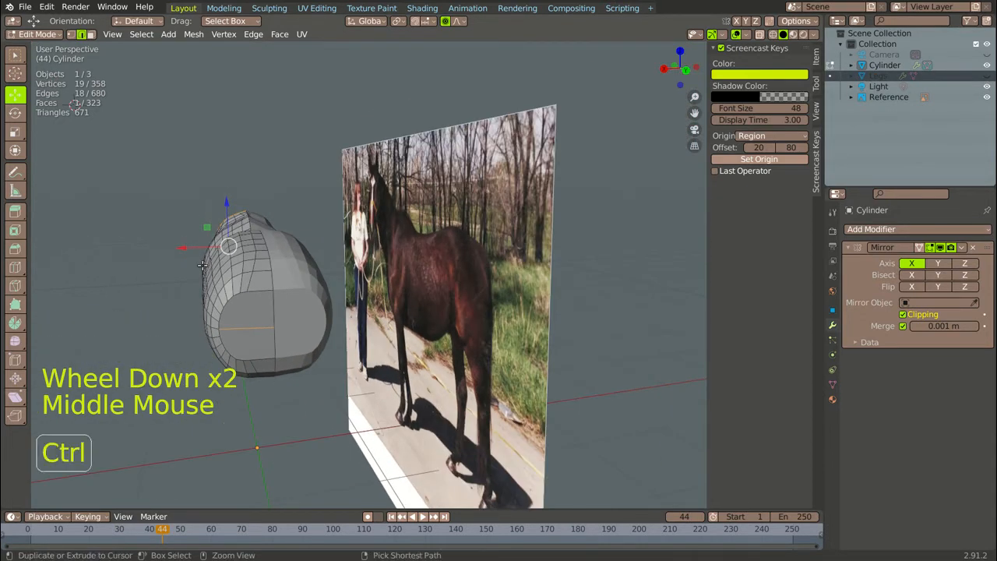
key("ctrl+KP_1")
scroll(256, 262, "up", 5)
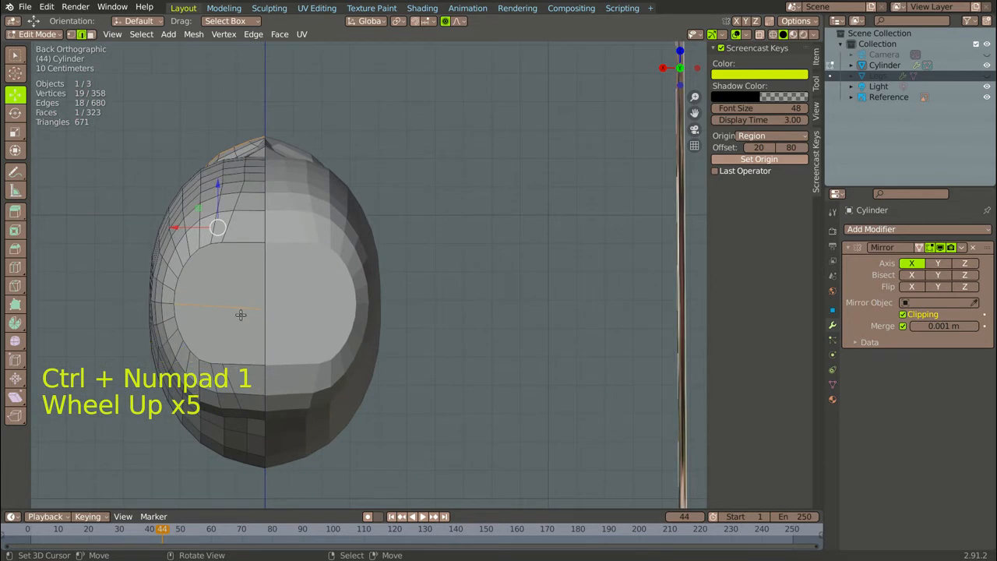
key("k")
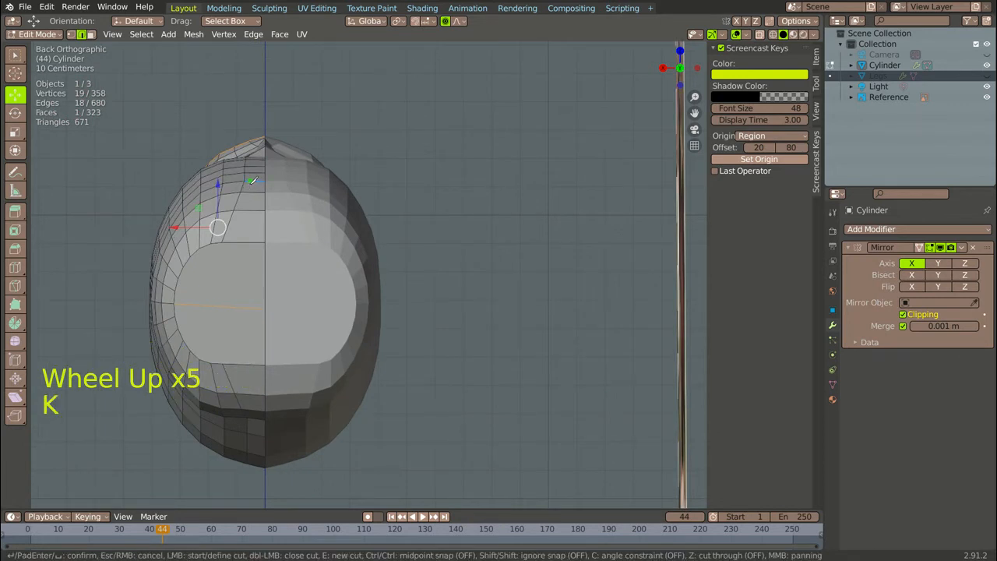
left_click(244, 180)
left_click(242, 406)
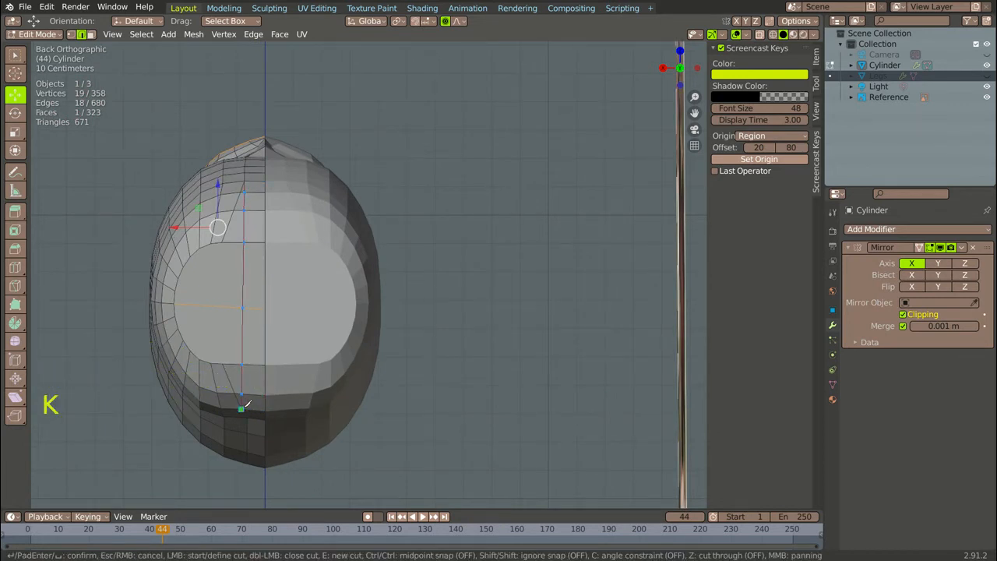
key("Return")
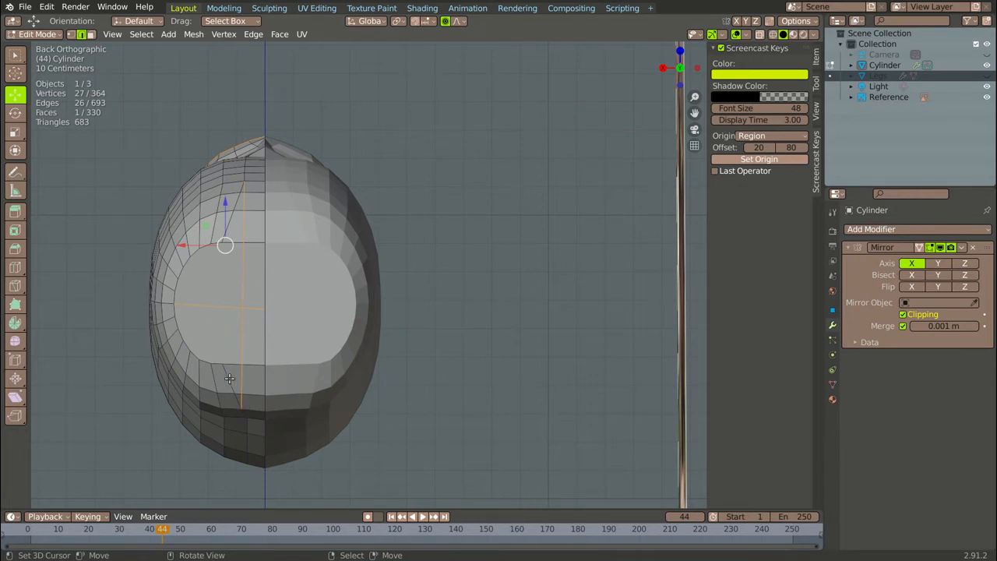
Dissolve the five slanted edges beside the new vertical cut, three above and two below the rear end face
right_click(229, 378)
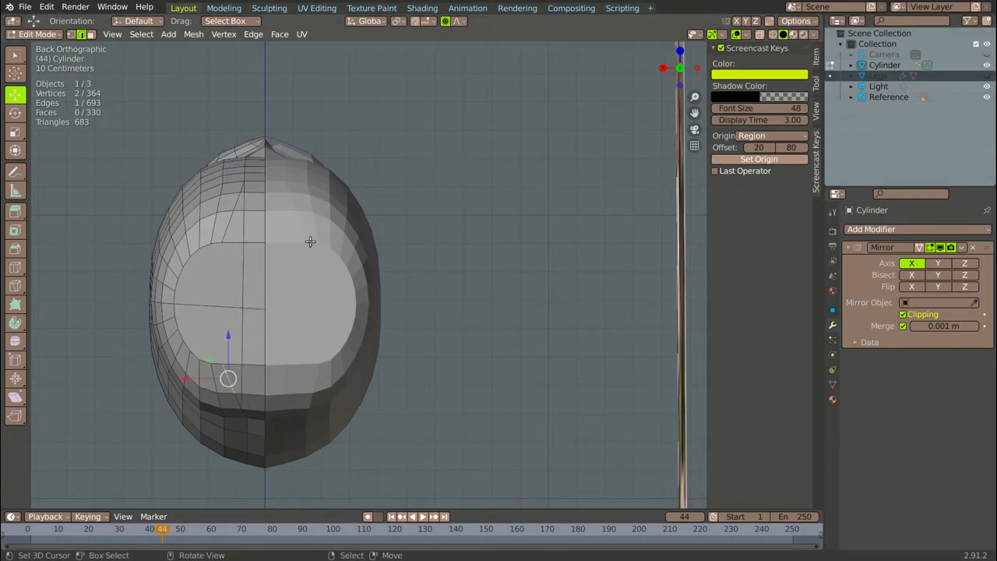
right_click(236, 201)
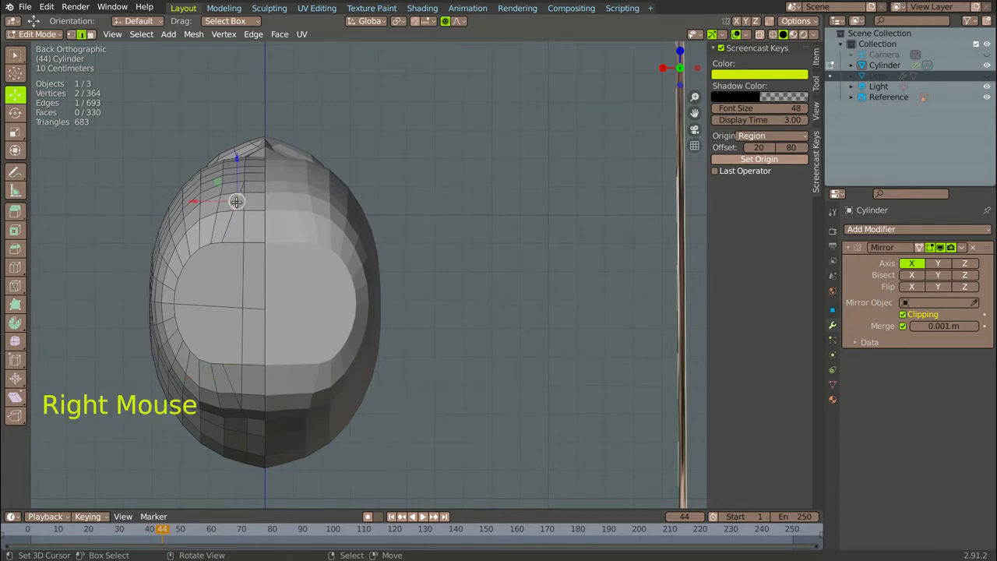
key("Return")
key("Return")
key("Return")
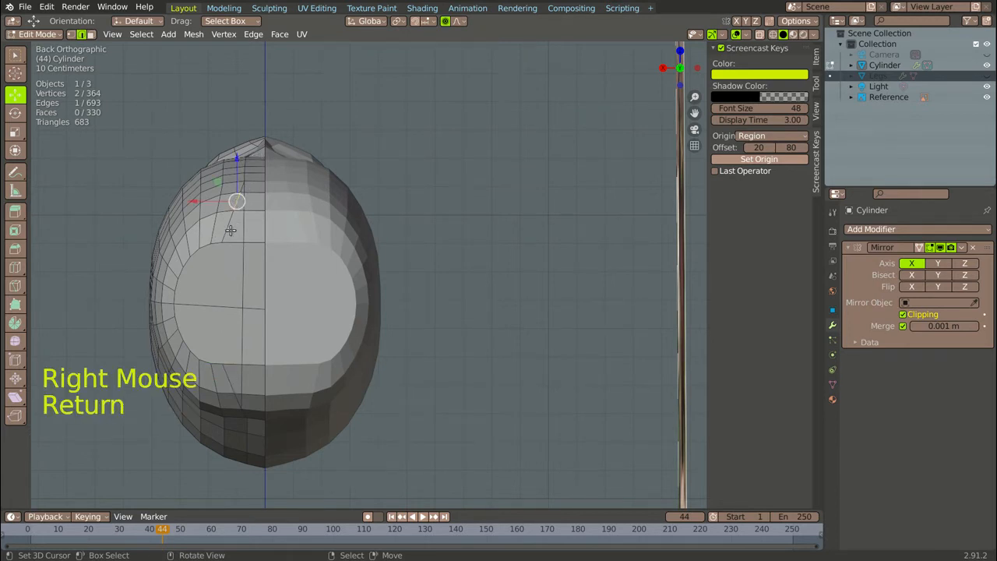
right_click(228, 225)
key("Return")
key("Return")
key("Return")
key("Return")
key("Return")
key("Return")
key("Return")
key("Return")
key("Return")
key("Return")
key("Return")
key("Return")
key("Return")
key("Return")
key("Return")
key("Return")
key("Return")
key("Return")
key("Return")
key("Return")
key("Return")
key("Return")
key("Return")
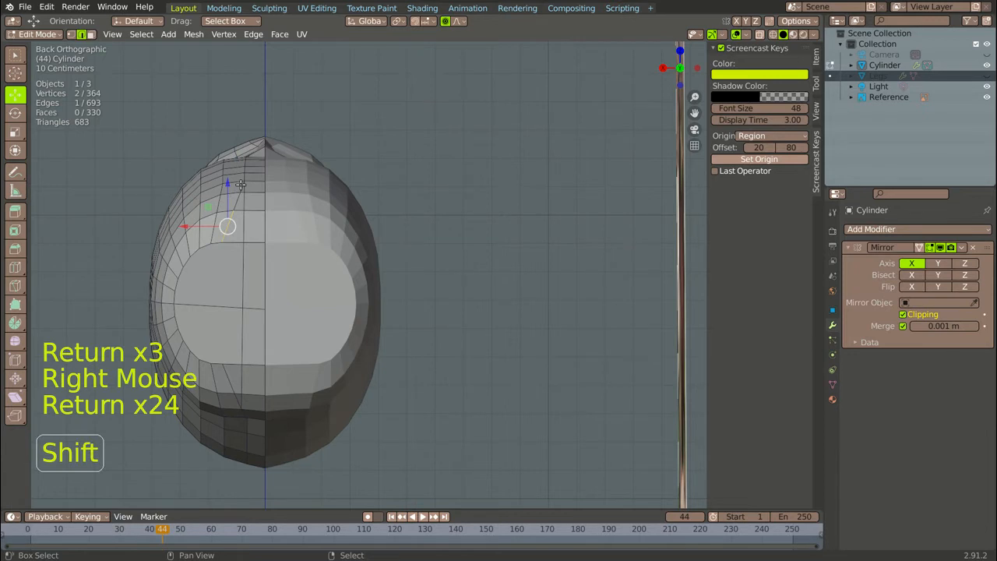
right_click(238, 196, "shift")
right_click(236, 173, "shift")
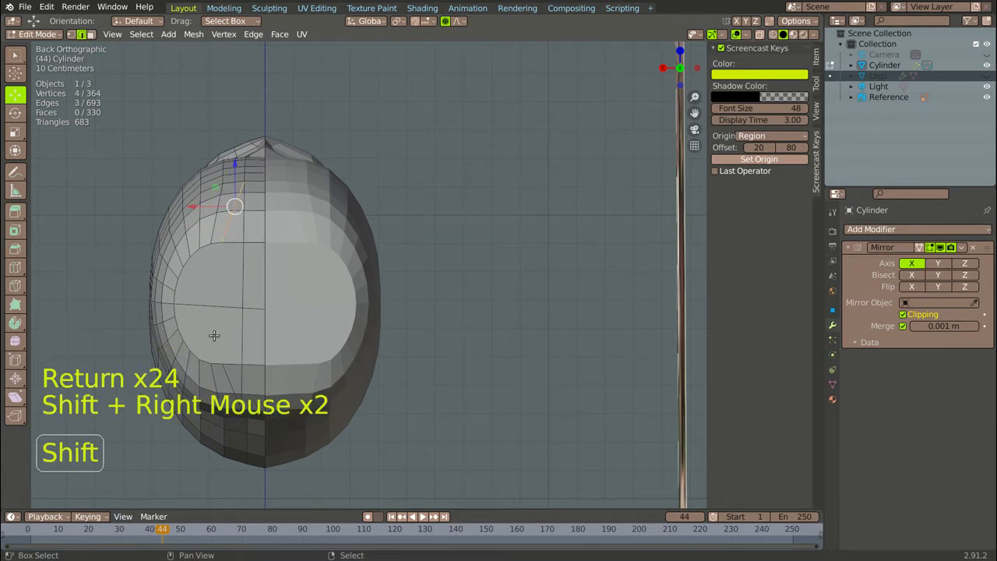
right_click(231, 374, "shift")
right_click(237, 396, "shift")
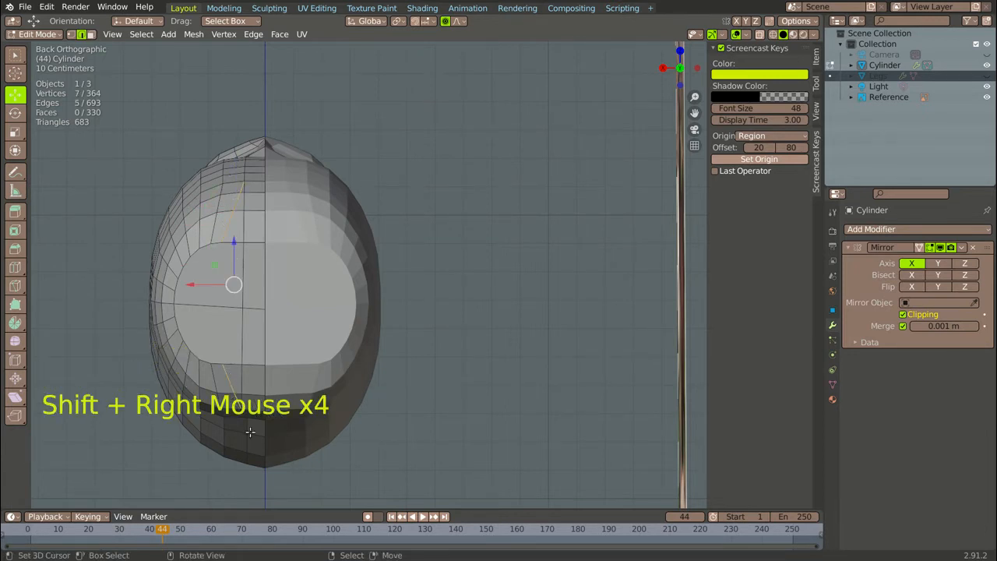
scroll(239, 410, "up", 4)
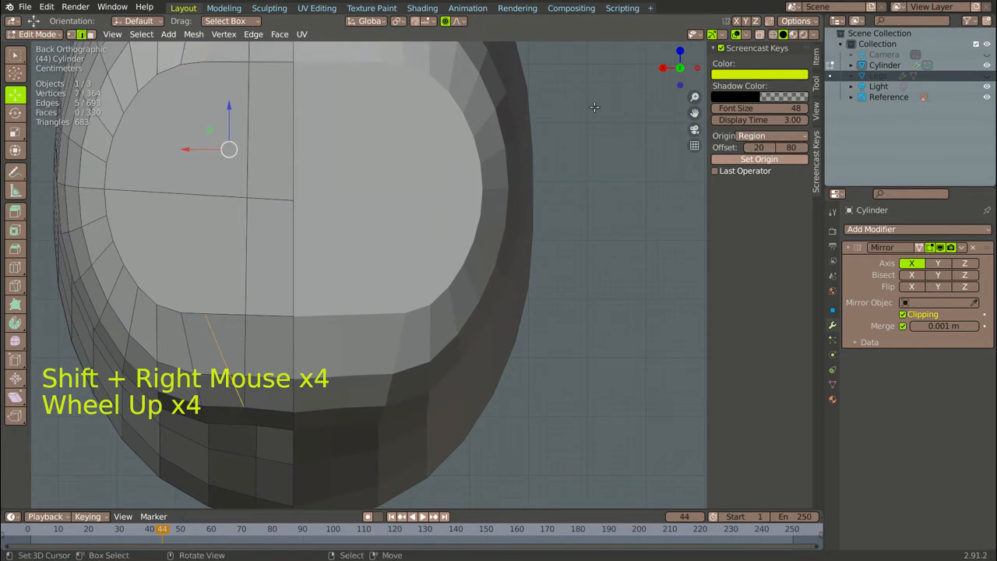
key("Delete")
key("Delete")
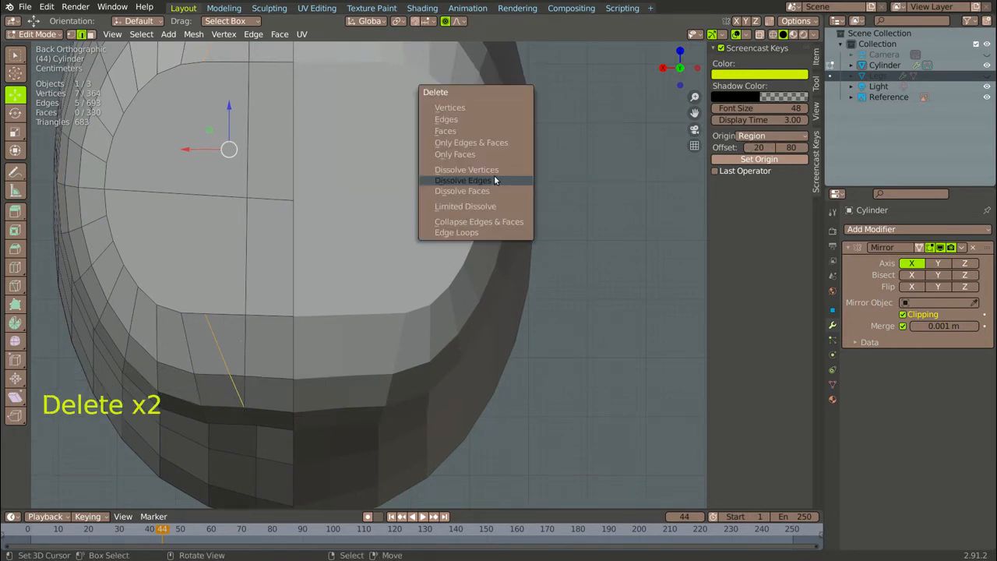
left_click(490, 180)
Knife-cut a second straight vertical edge down the rump and rear end face, farther out from the mirror centreline
scroll(413, 219, "down", 3)
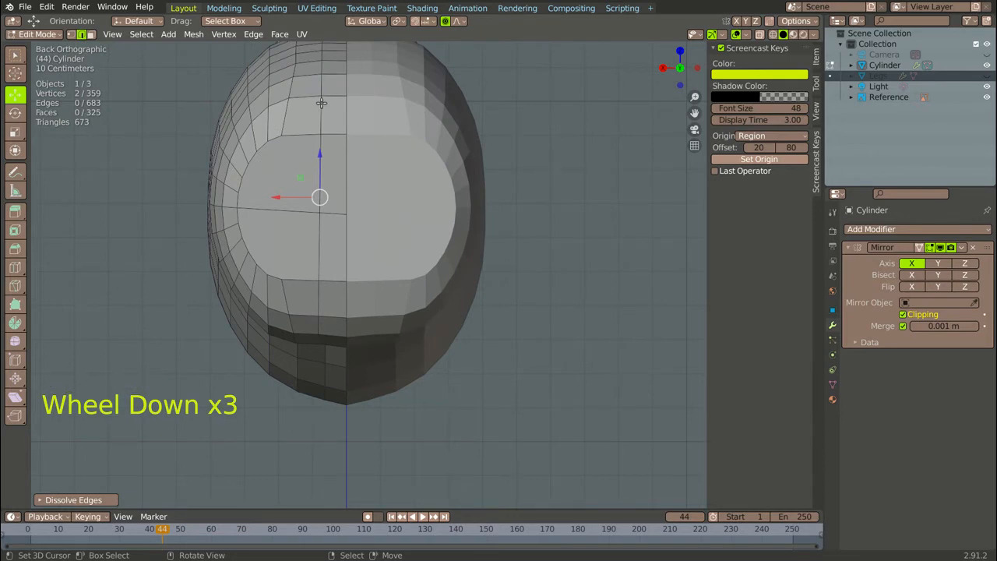
key("k")
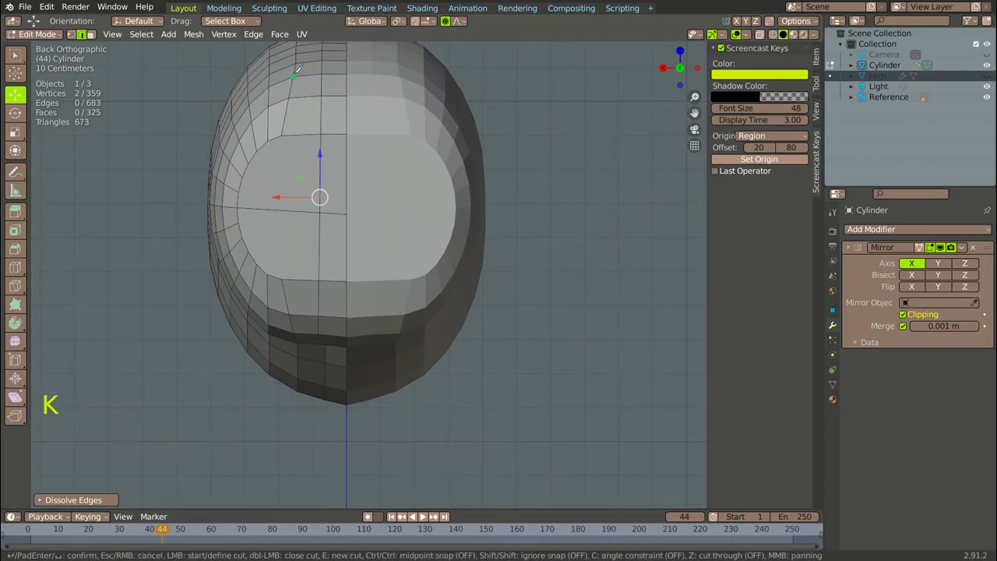
left_click(293, 78)
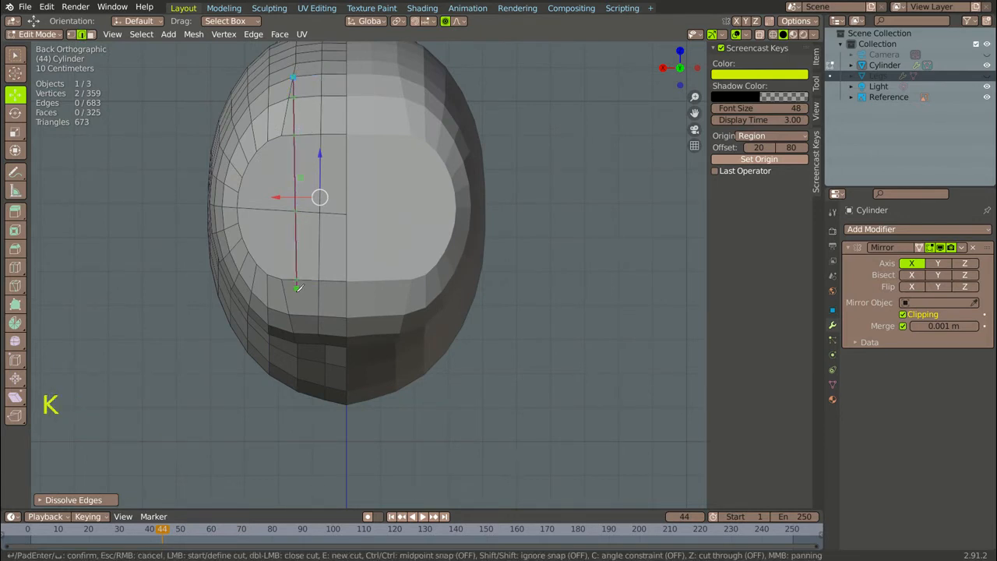
left_click(293, 333)
key("Return")
key("k")
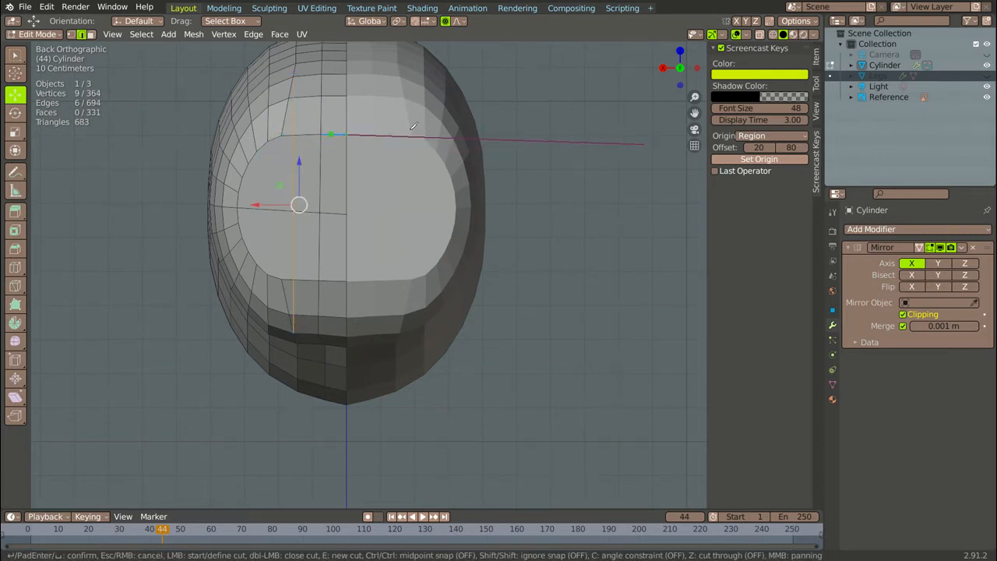
right_click(483, 105)
Dissolve the four slanted edges beside the second vertical cut, two above and two below the rear end face
right_click(285, 117)
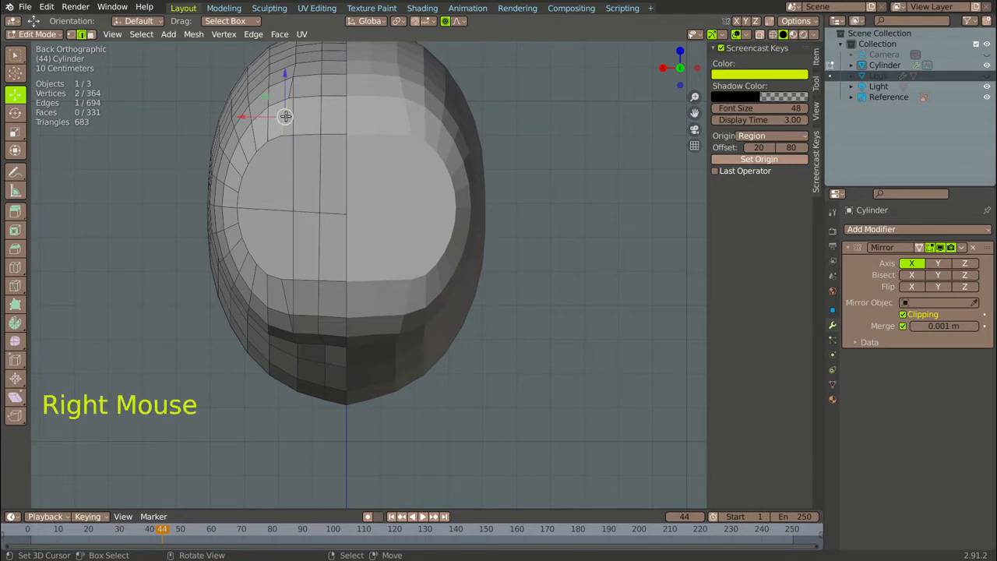
right_click(290, 80, "shift")
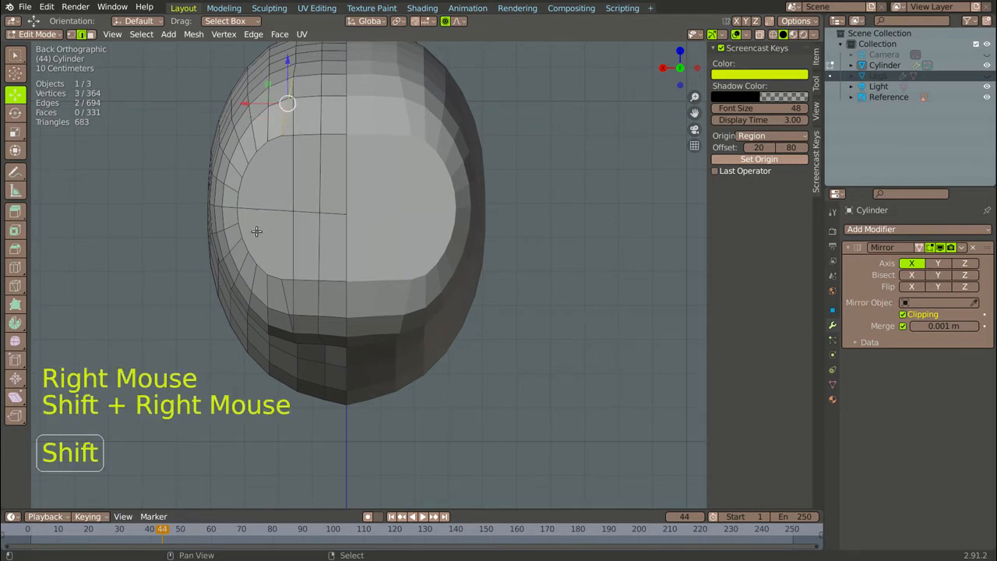
right_click(281, 290, "shift")
right_click(286, 316, "shift")
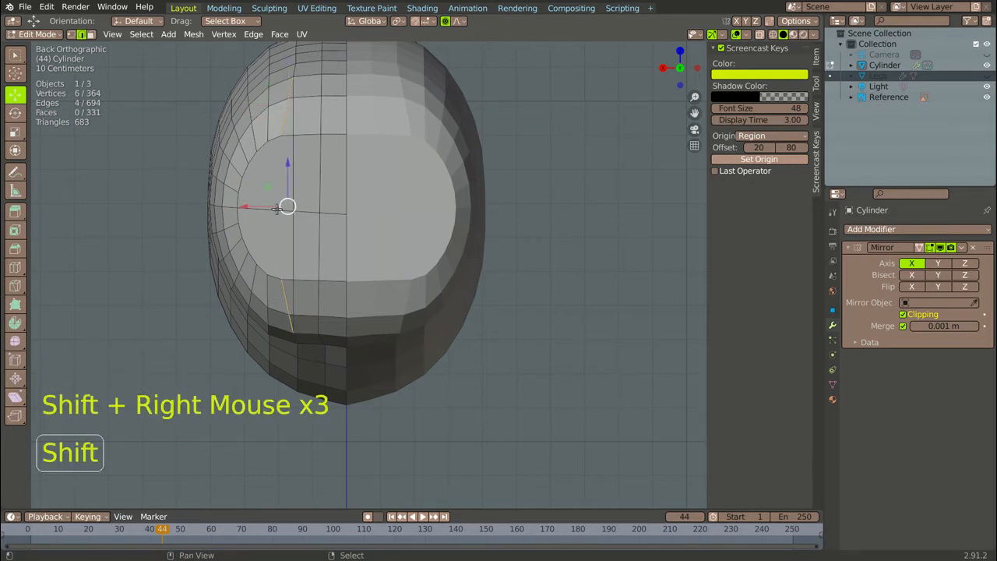
key("backslash")
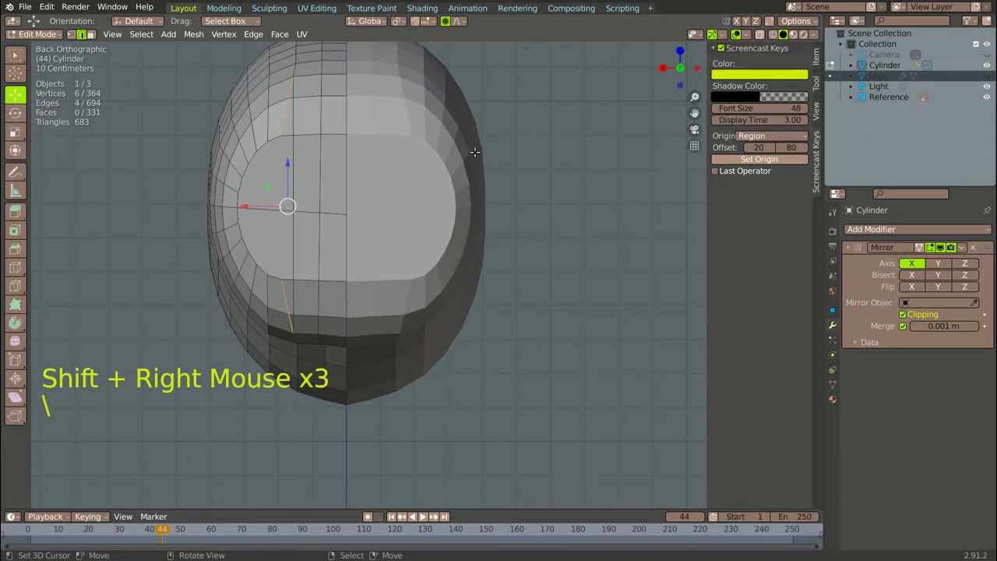
key("Delete")
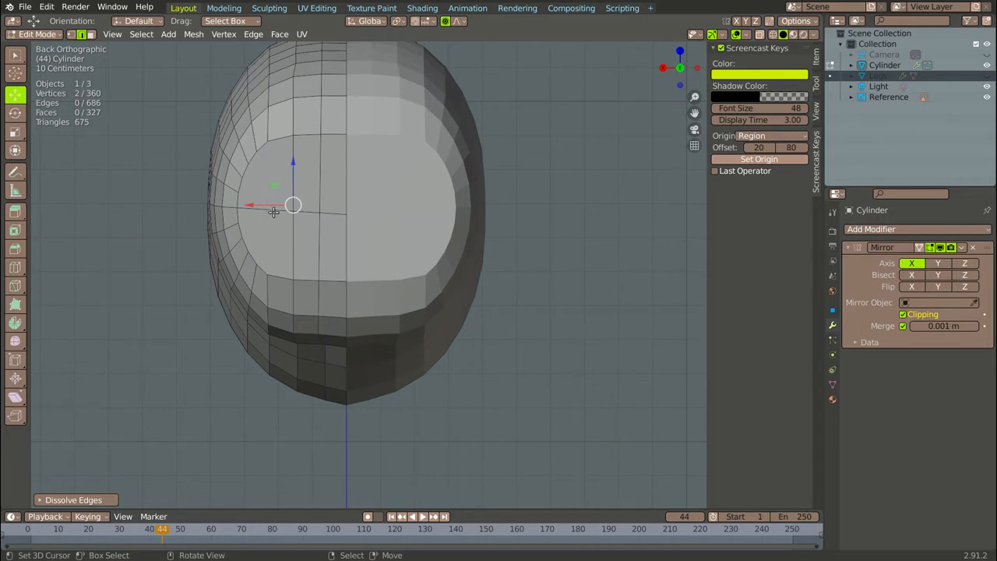
key("k")
left_click(268, 274)
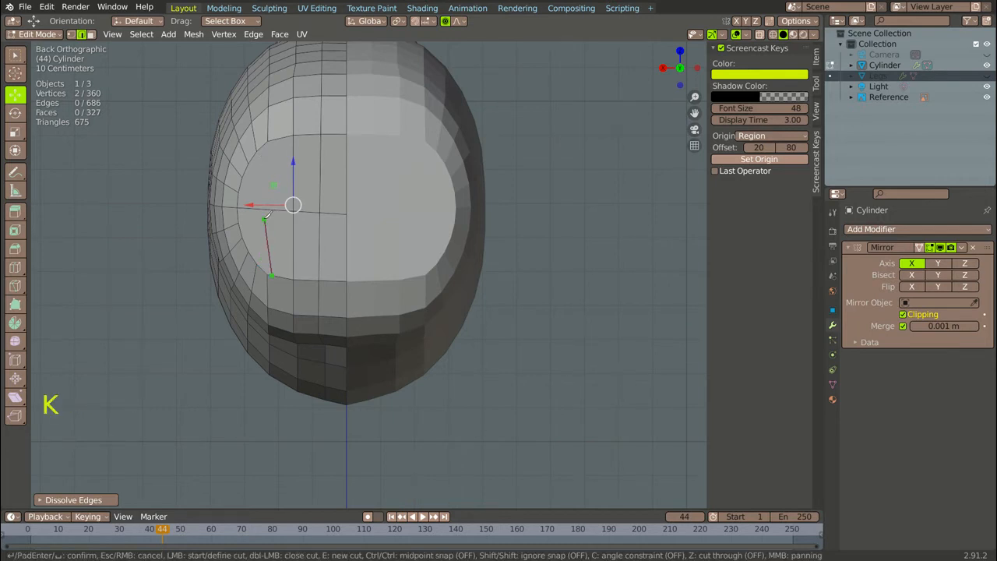
right_click(274, 261)
Knife-cut three more vertical edges across the rear end face, joining opposite rim vertices and stepping outward toward the side rim
key("k")
left_click(268, 274)
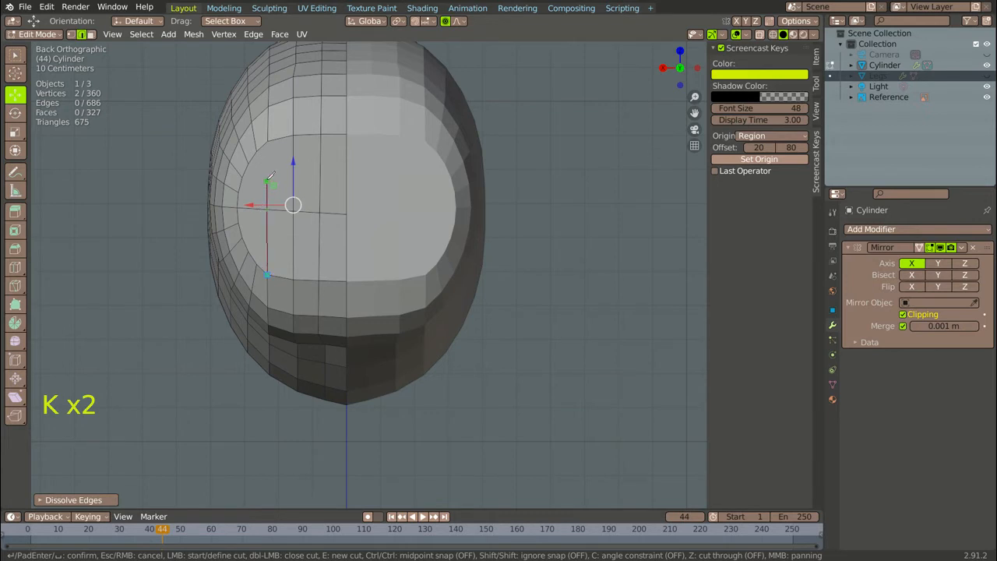
left_click(269, 139)
key("Return")
key("k")
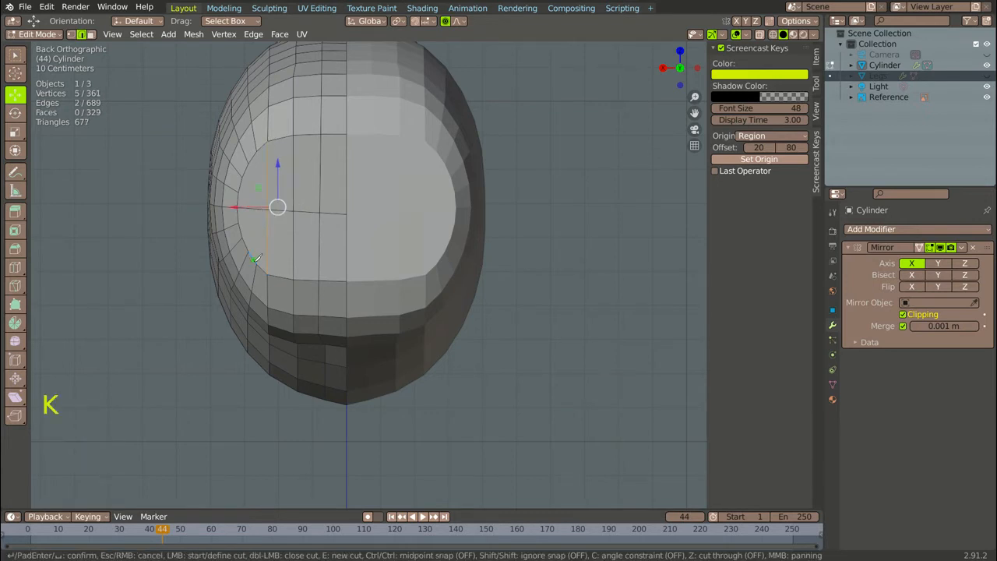
left_click(256, 264)
left_click(258, 152)
key("Return")
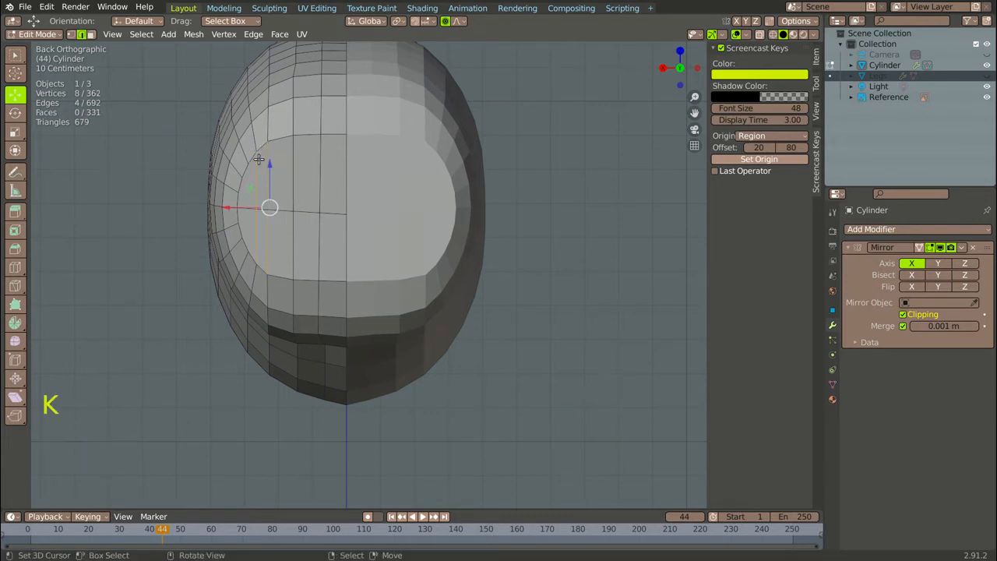
key("k")
left_click(247, 251)
left_click(255, 160)
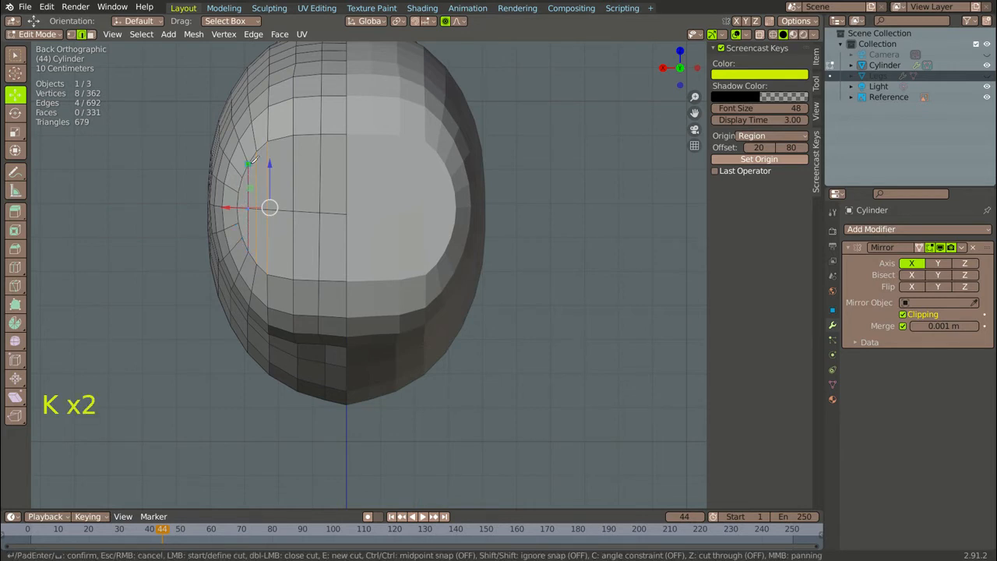
key("Return")
key("k")
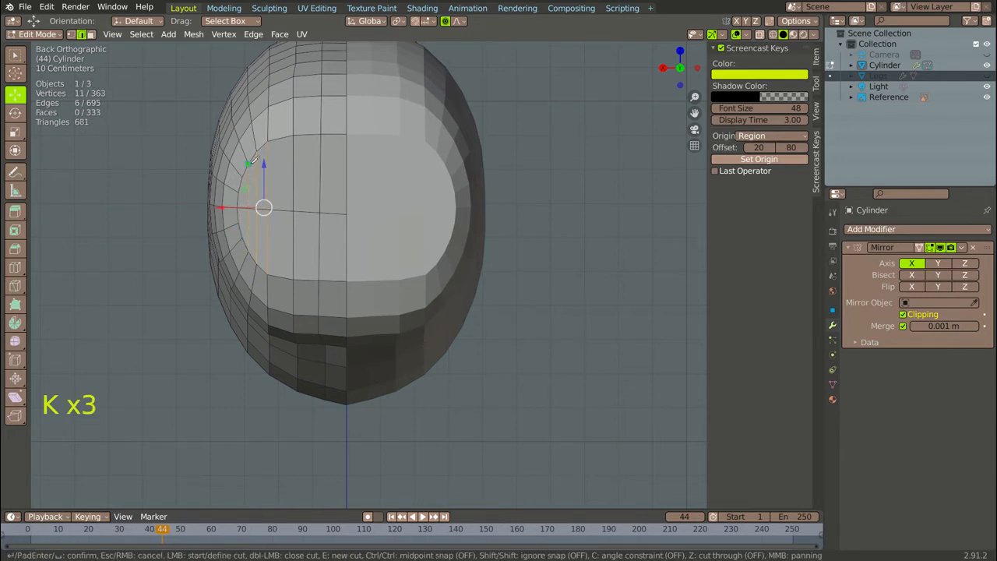
left_click(245, 233)
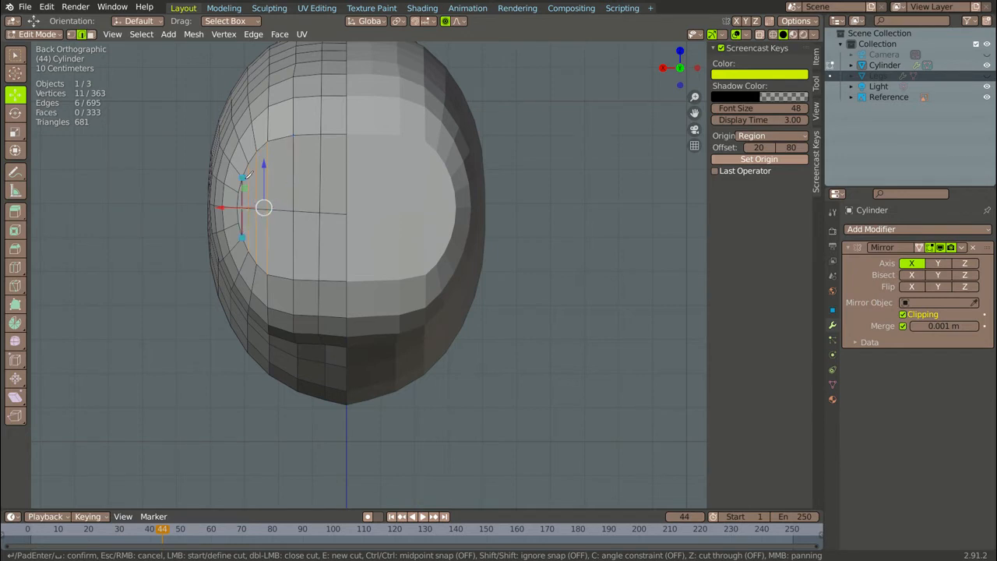
key("Escape")
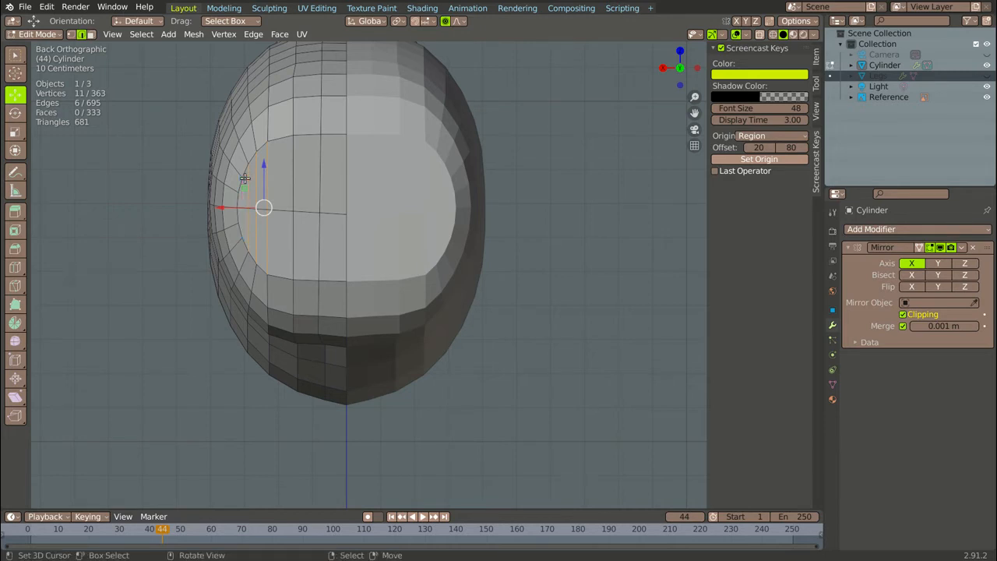
Knife-cut the outermost short vertical edge between the rim vertices at the side of the rear end face
key("k")
left_click(250, 208)
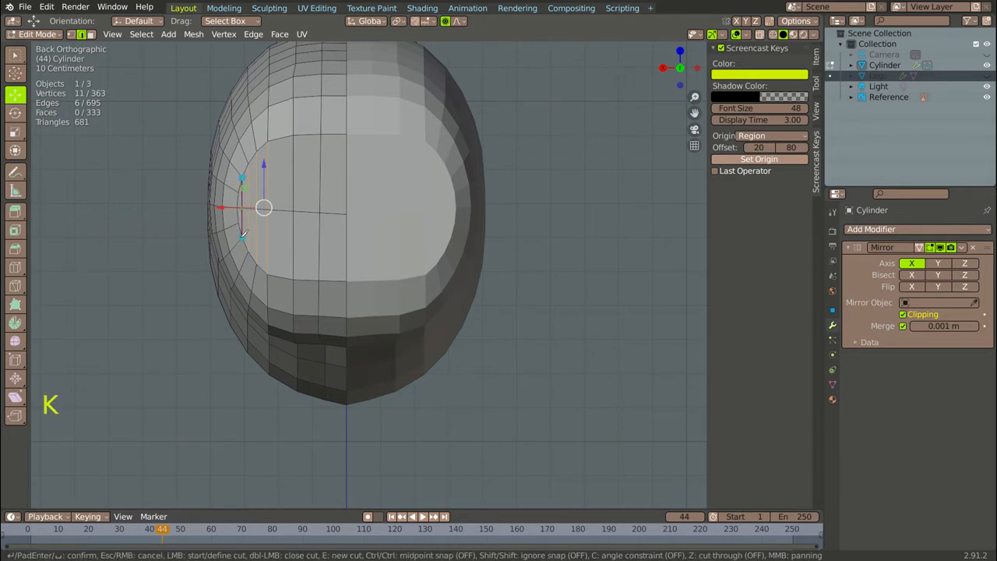
key("Return")
Knife-cut two horizontal edges from the side rim to the mirror centreline, one just below and one just above the middle edge
key("k")
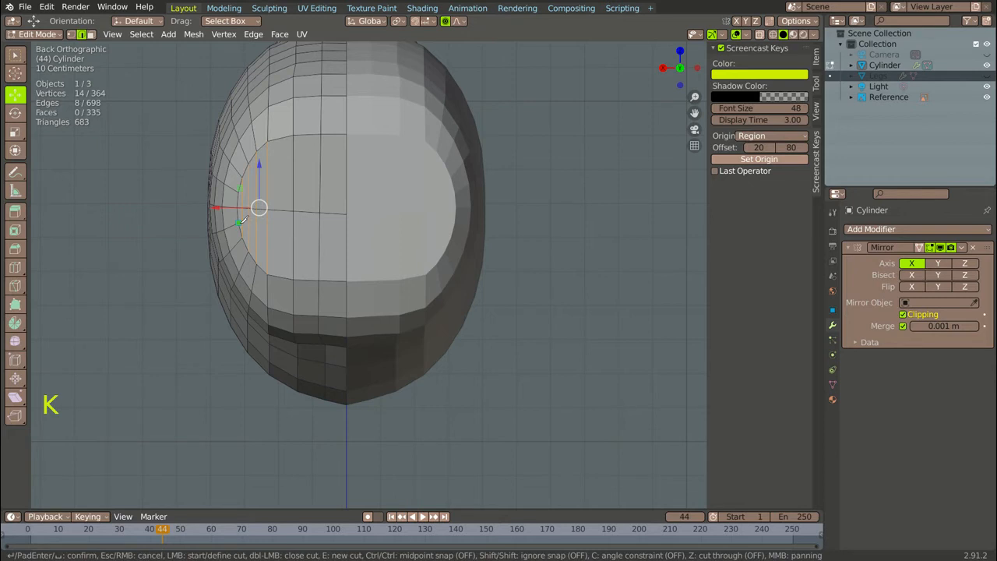
left_click(243, 221)
left_click(347, 224)
key("Return")
key("k")
left_click(243, 193)
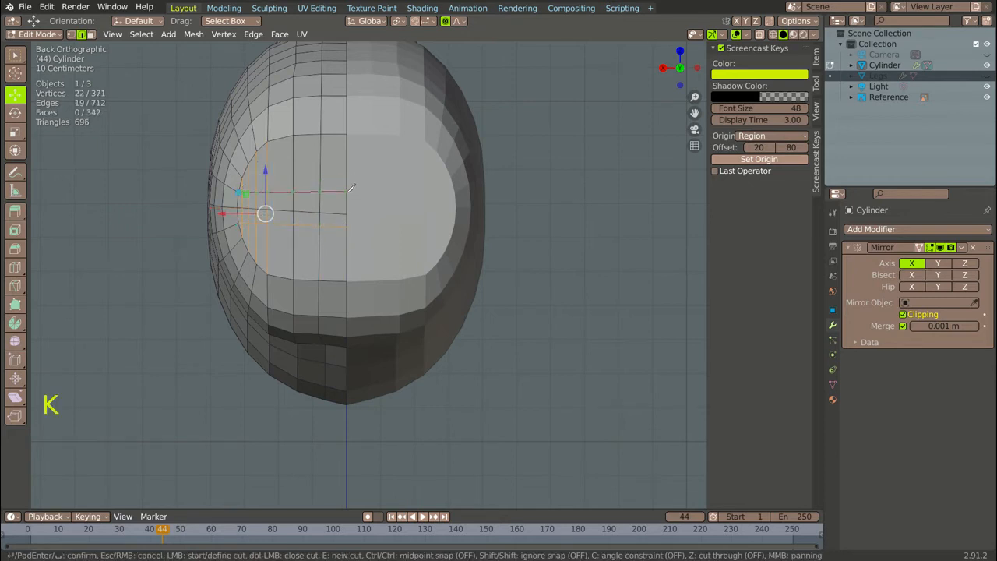
left_click(348, 190)
key("Return")
Knife-cut three more horizontal edges across the upper part of the half face, from successive rim vertices to the mirror centreline
key("k")
left_click(242, 179)
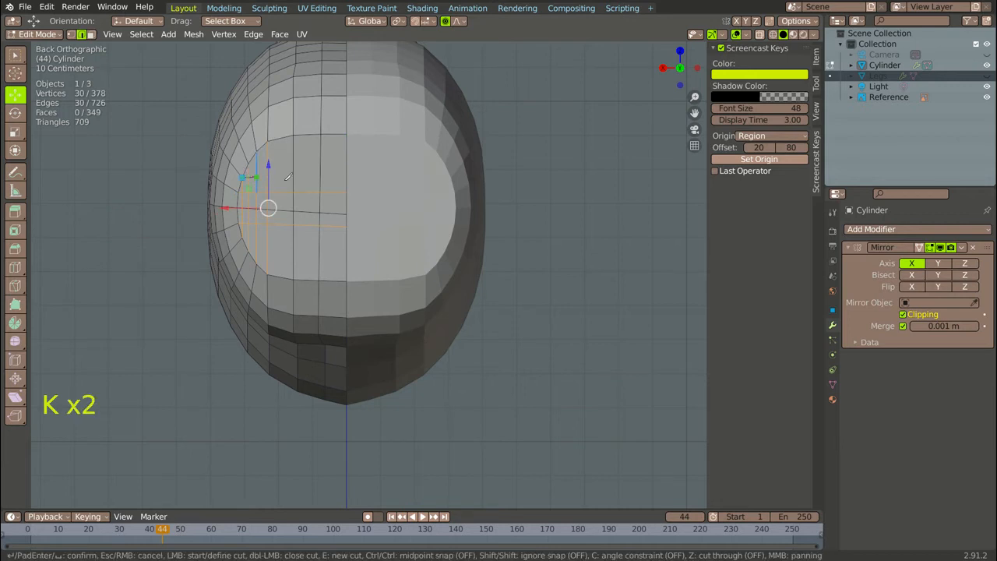
left_click(348, 175)
key("Return")
key("k")
left_click(250, 165)
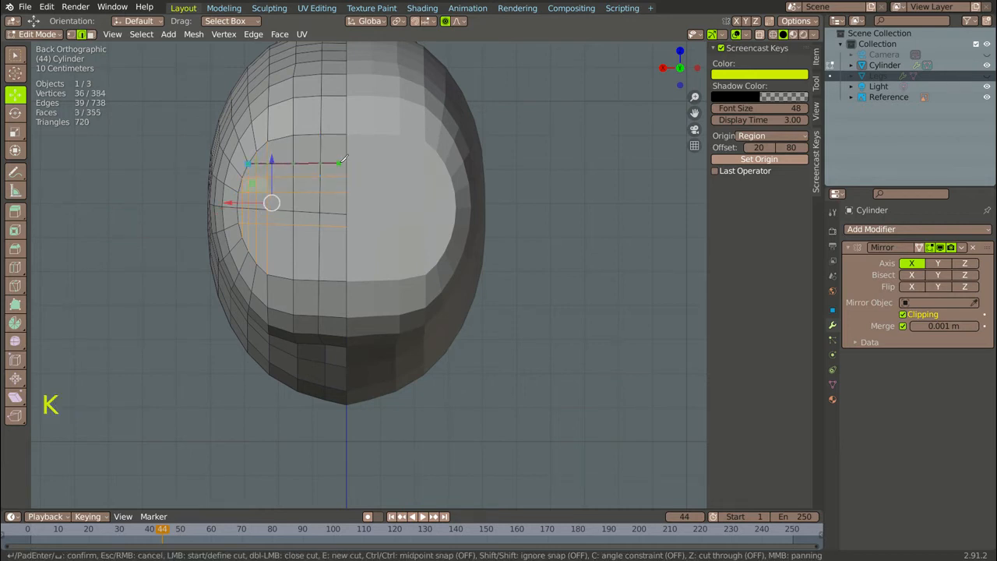
left_click(347, 159)
key("Return")
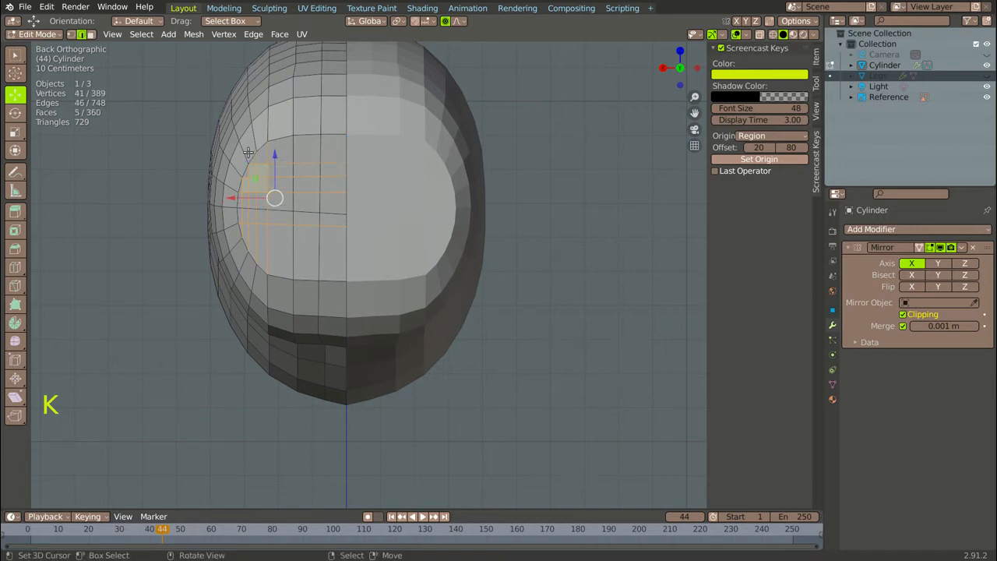
key("k")
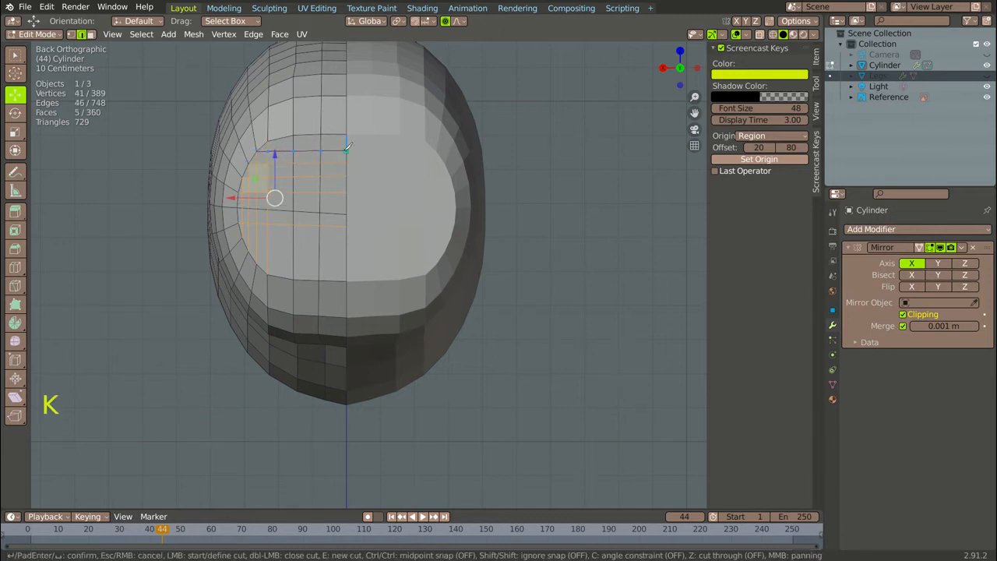
left_click(347, 148)
key("Return")
key("k")
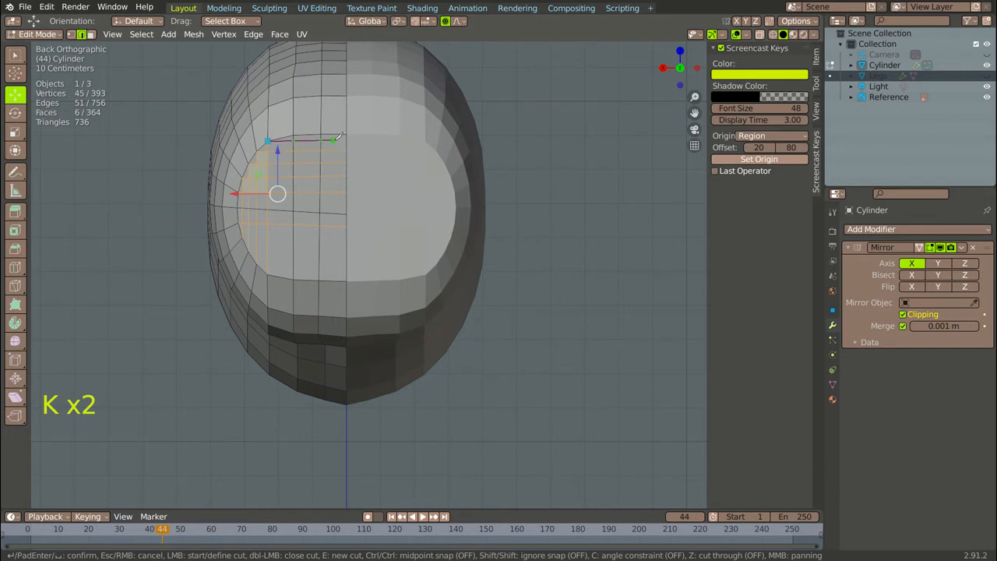
key("Escape")
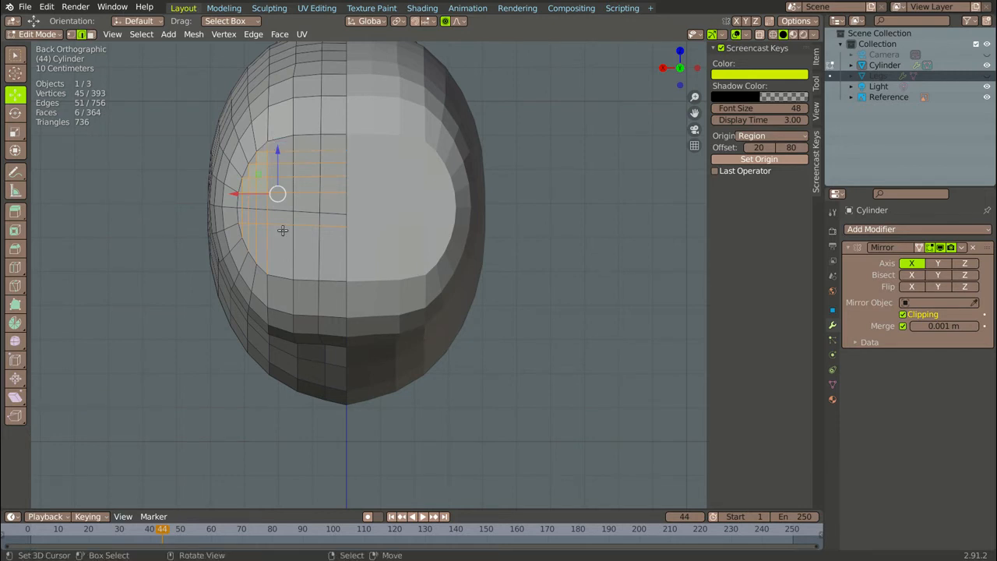
Knife-cut three more horizontal edges across the lower part of the half face, from successive rim vertices to the mirror centreline
key("k")
left_click(242, 237)
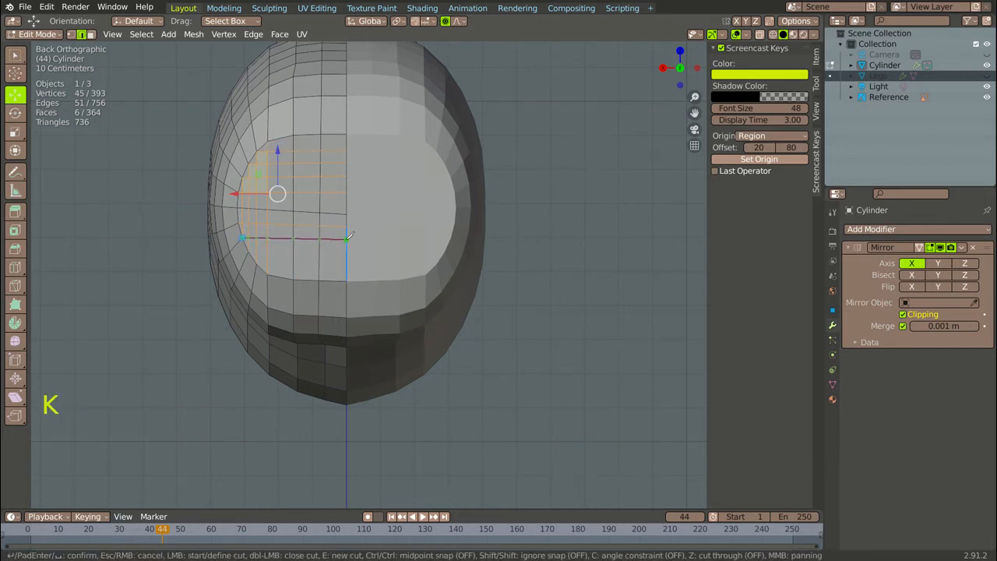
left_click(348, 237)
key("Return")
key("k")
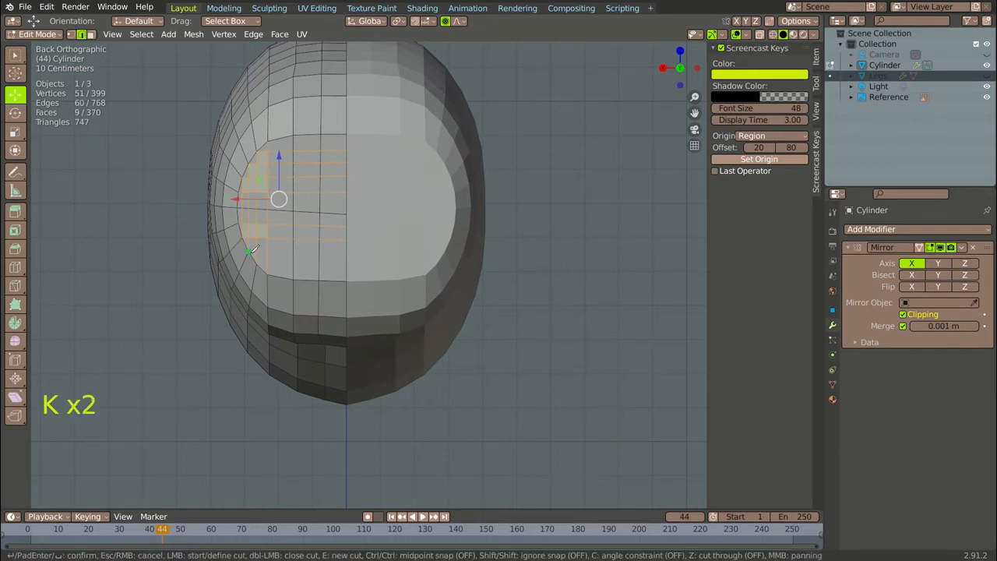
left_click(247, 251)
left_click(347, 251)
key("Return")
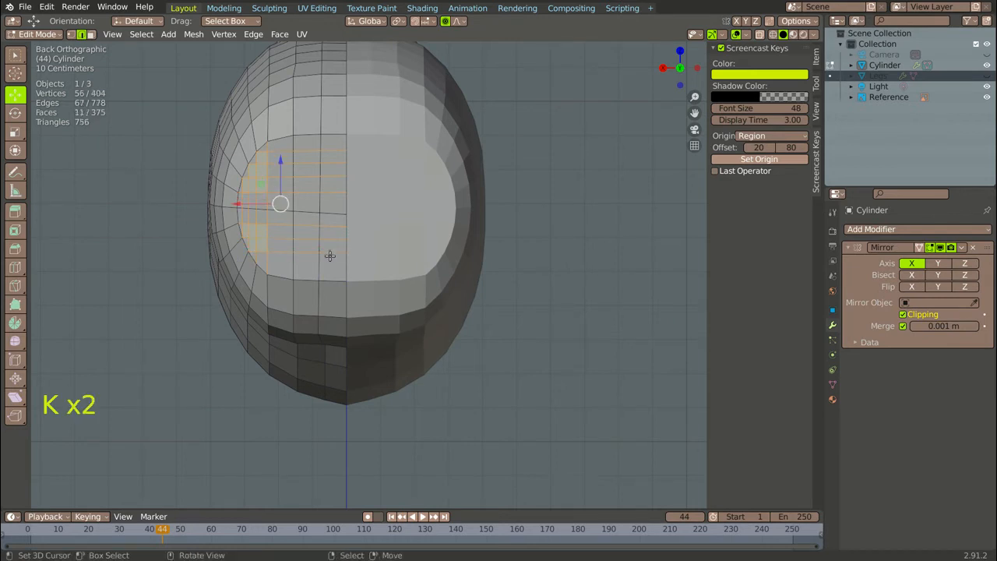
key("k")
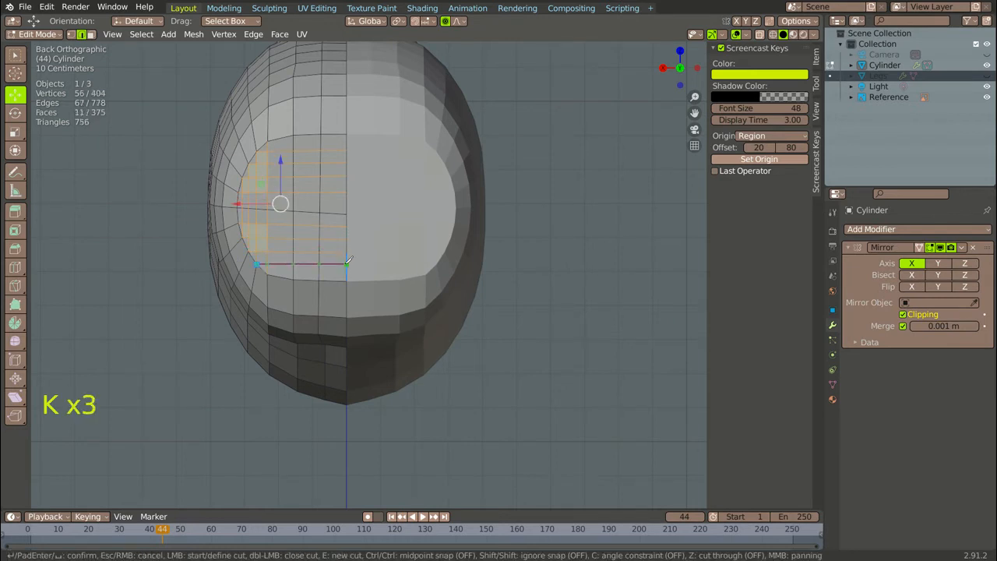
left_click(348, 265)
key("Return")
Select the vertical edge path along the rear end face's mirror centreline and pull it outward along the Y axis
scroll(345, 265, "down", 6)
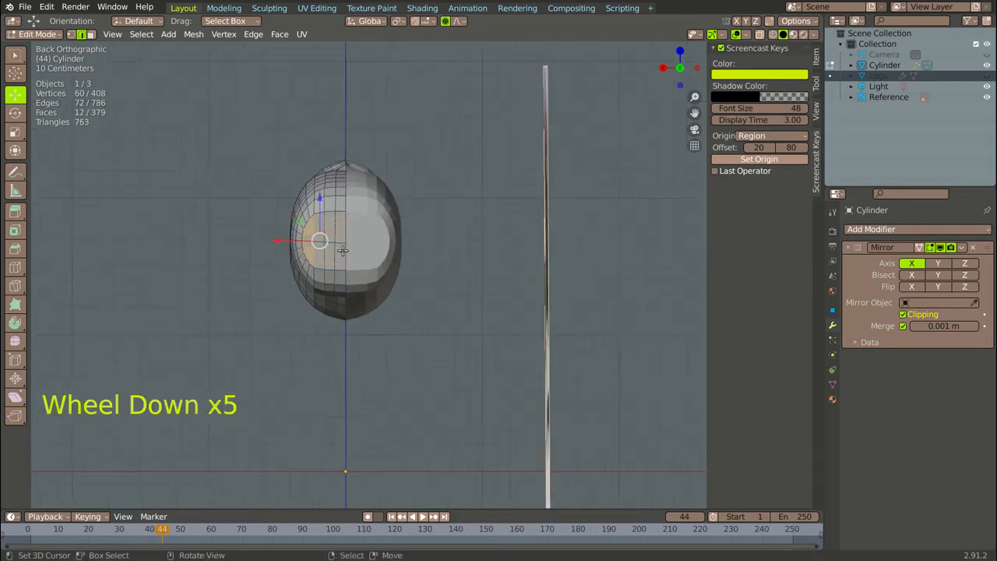
middle_click_drag(345, 265, 257, 165)
scroll(261, 168, "down", 4)
middle_click_drag(318, 277, 311, 285)
scroll(320, 285, "up", 10)
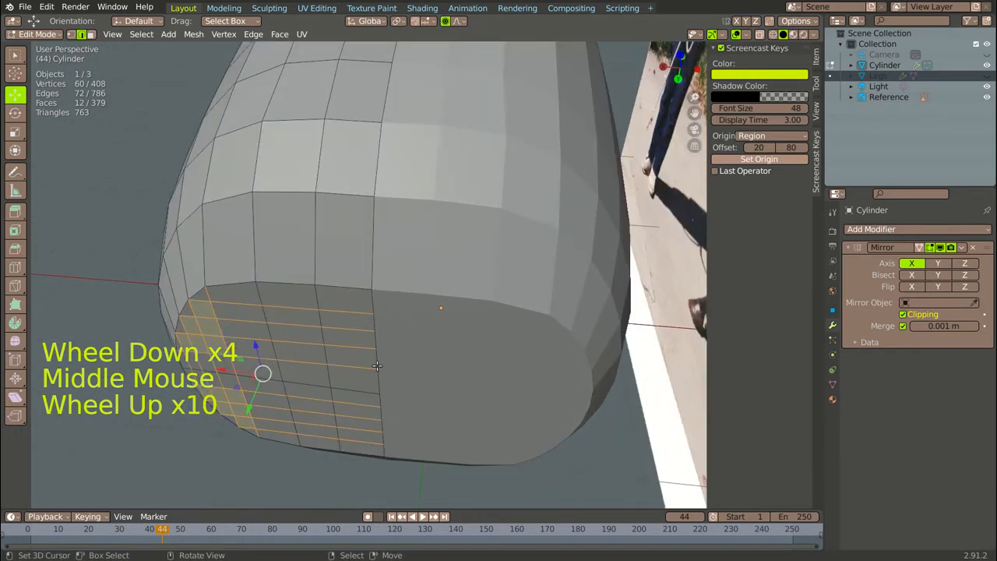
right_click(373, 326)
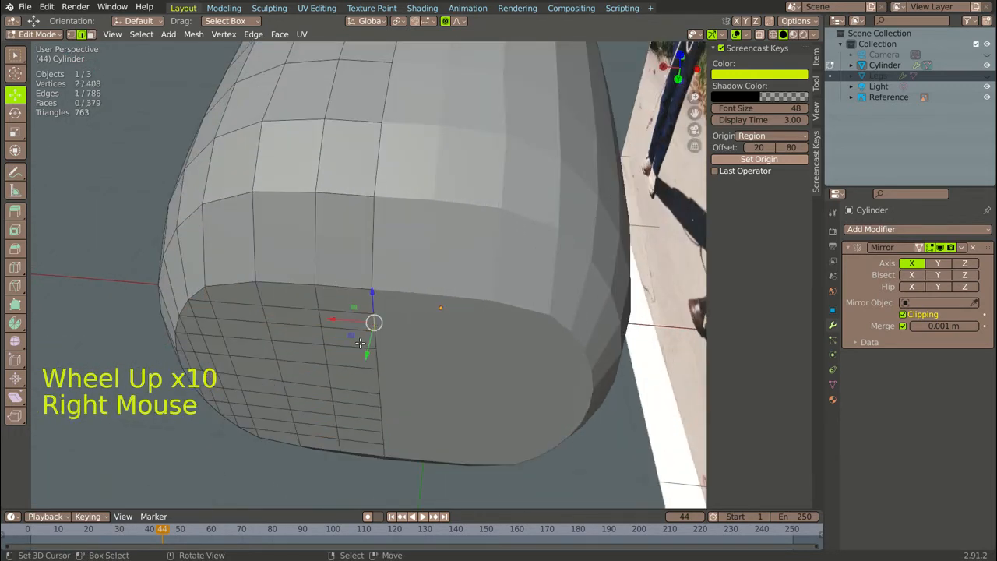
right_click(387, 448, "ctrl")
scroll(370, 384, "down", 4)
middle_click_drag(371, 384, 238, 391)
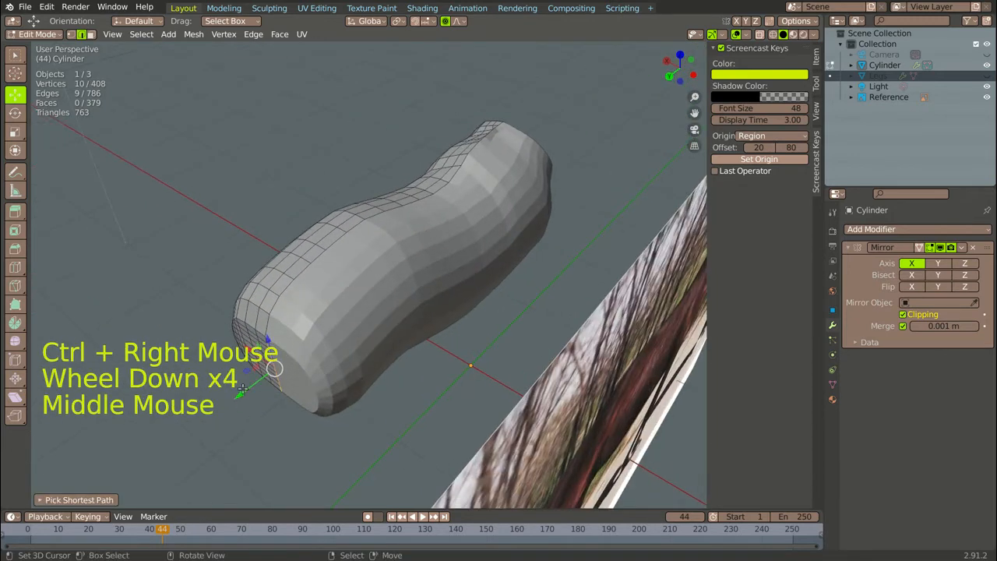
left_click_drag(238, 391, 254, 363)
Select the vertical edge path beside the rear face's centreline and pull it outward along the Y axis
scroll(243, 395, "up", 6)
scroll(256, 358, "up", 4)
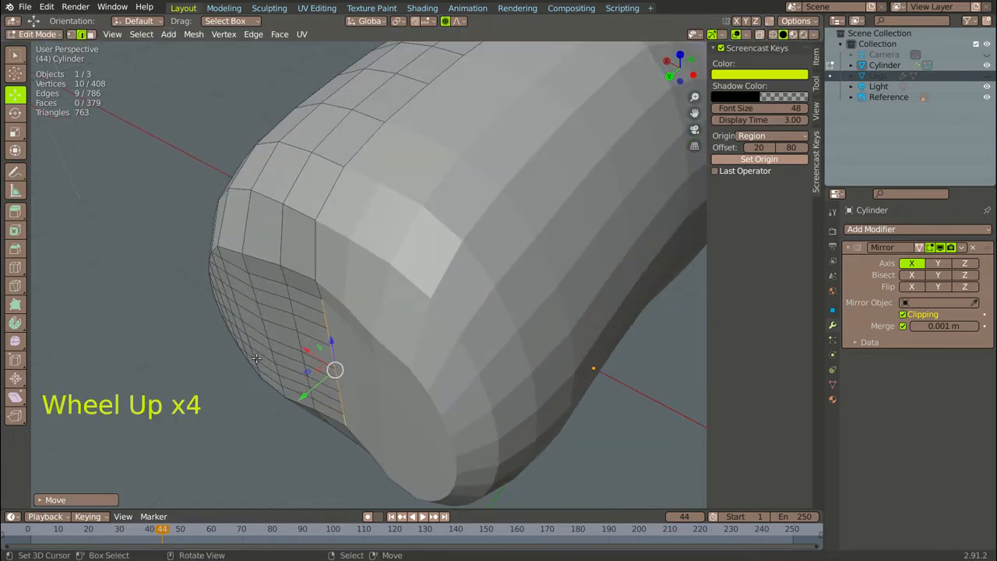
right_click(294, 320)
key("ctrl")
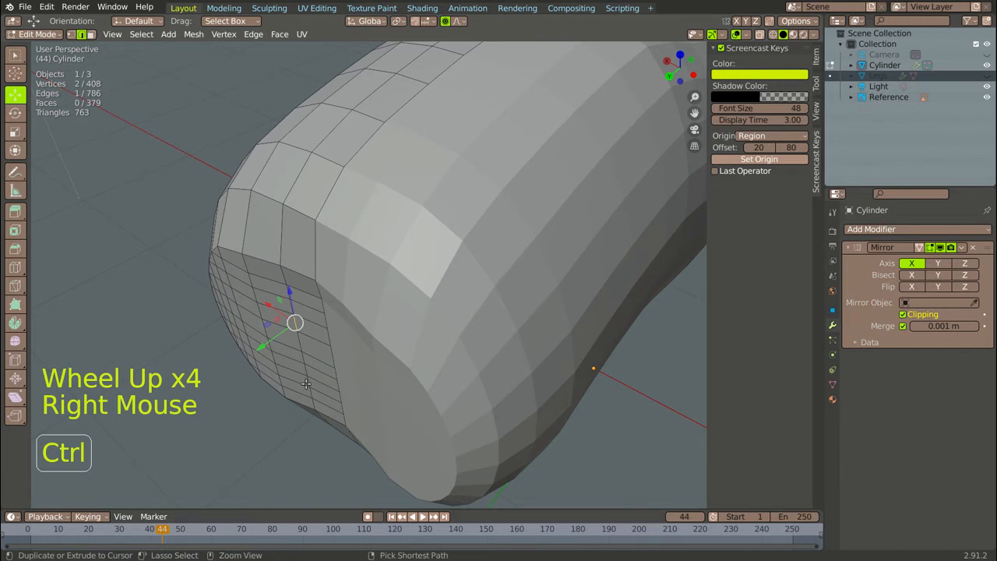
right_click(307, 384, "ctrl")
left_click_drag(269, 380, 248, 367)
Pull four edges in the middle of the third vertical line from the centreline outward along the Y axis
right_click(260, 329)
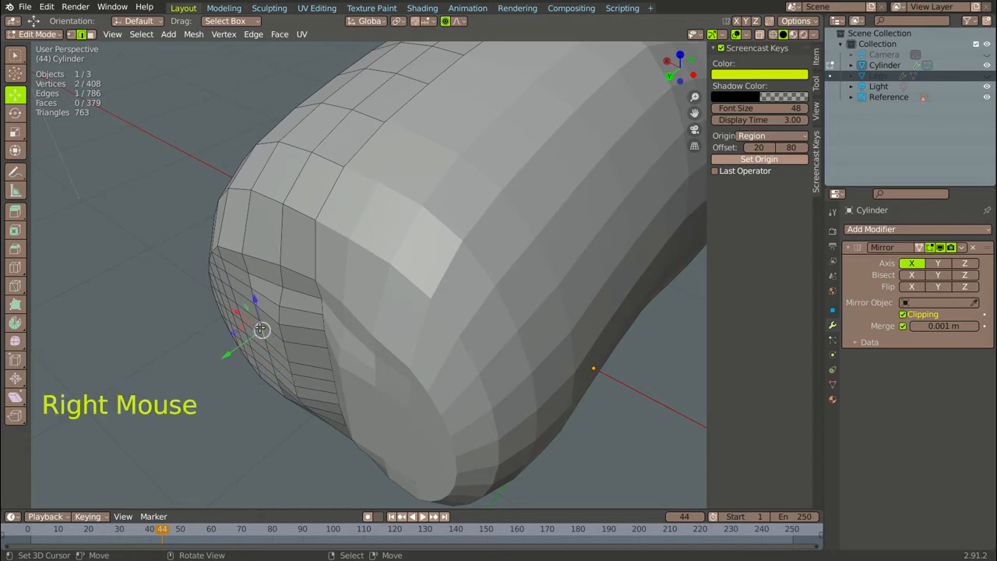
key("ctrl")
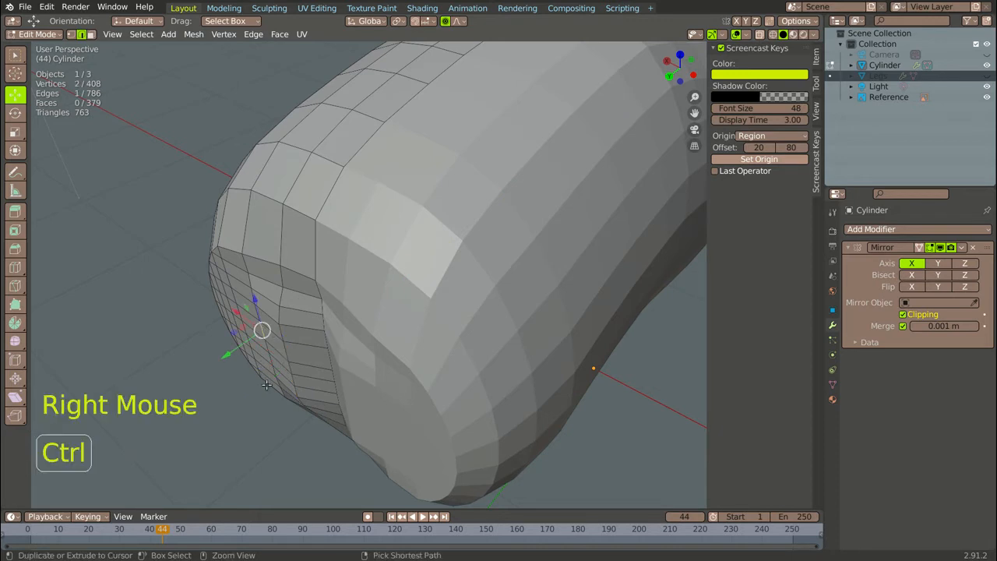
right_click(273, 369, "ctrl")
left_click_drag(266, 351, 234, 385)
Circle-select the rear end faces and their surrounding ring, leave out the mirror centreline, and apply Smooth Vertices
scroll(234, 386, "down", 5)
middle_click_drag(234, 386, 548, 235)
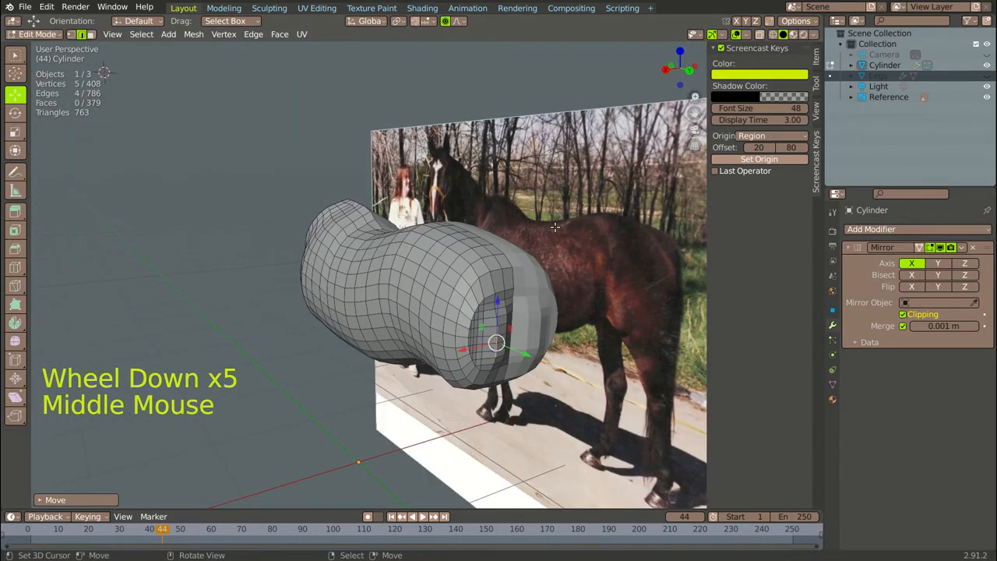
key("a")
key("c")
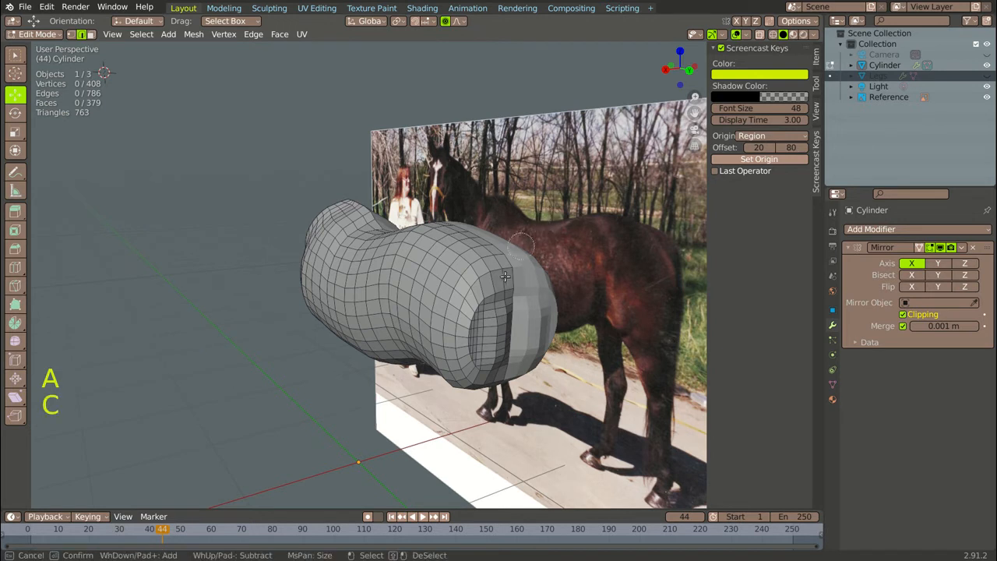
mouse_move(481, 279)
left_mouse_down()
mouse_move(473, 366)
mouse_move(491, 275)
mouse_move(494, 286)
mouse_move(477, 374)
mouse_move(492, 350)
mouse_move(468, 384)
left_mouse_up()
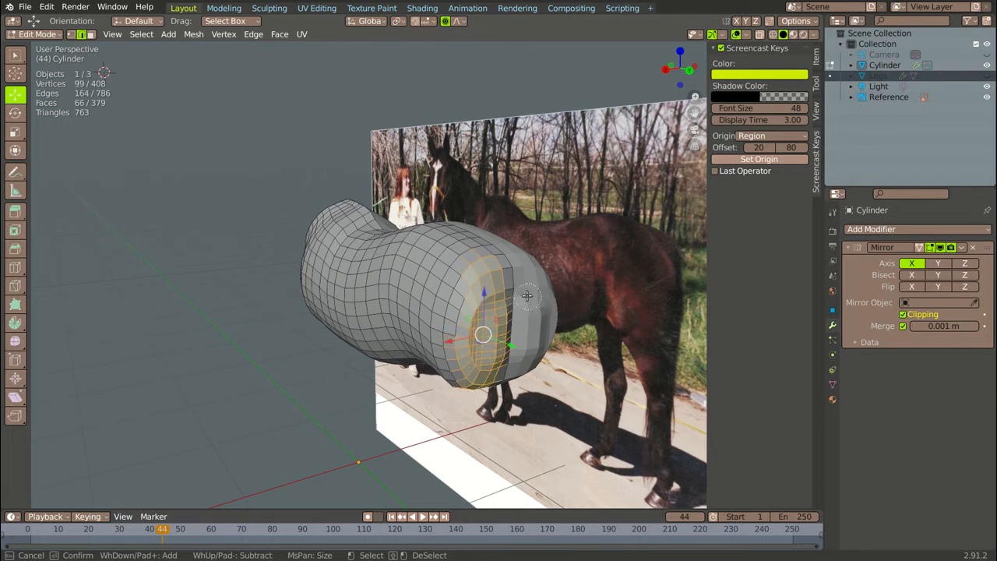
mouse_move(526, 296)
middle_mouse_down()
mouse_move(514, 300)
mouse_move(521, 343)
mouse_move(504, 390)
middle_mouse_up()
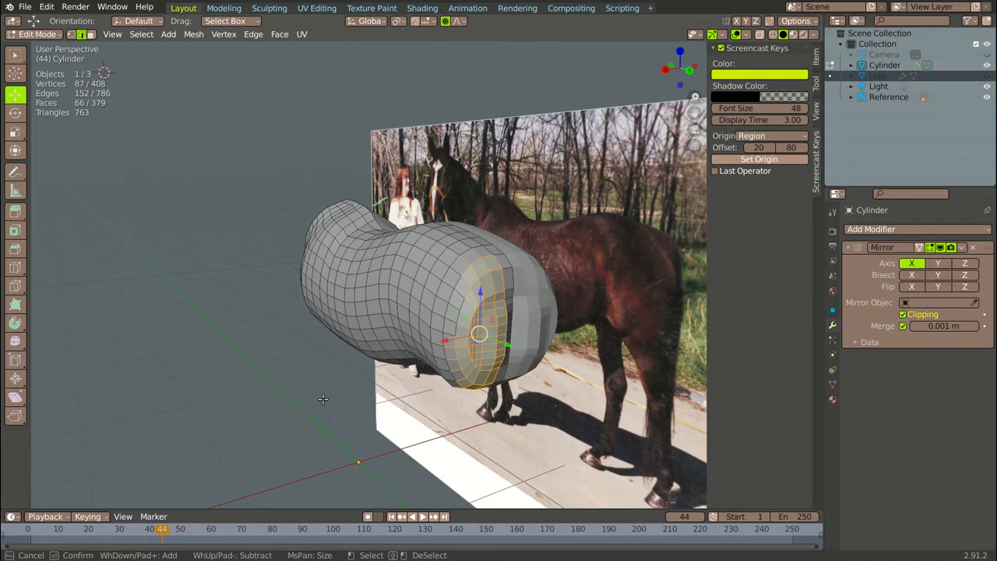
key("Escape")
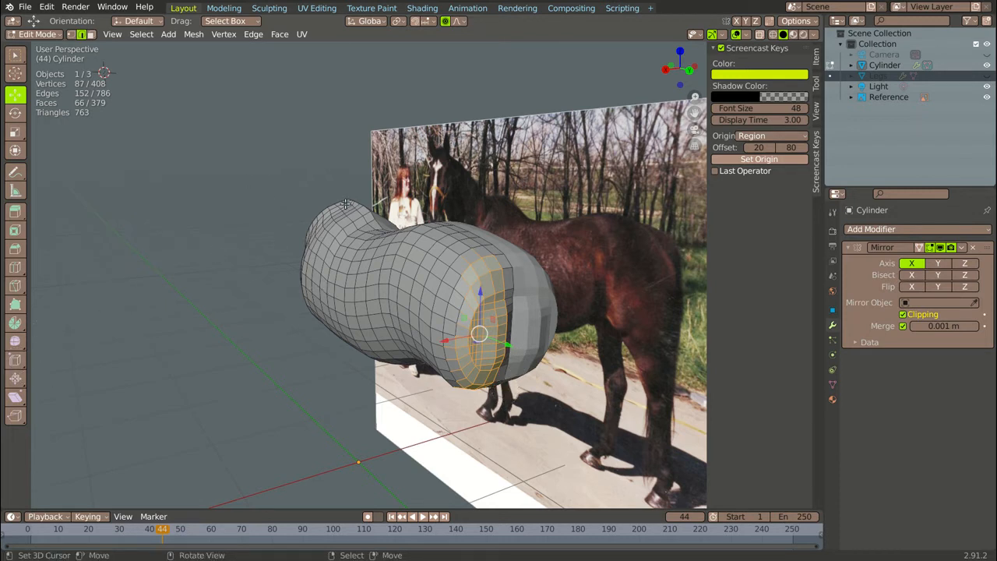
left_click(222, 35)
left_click(261, 157)
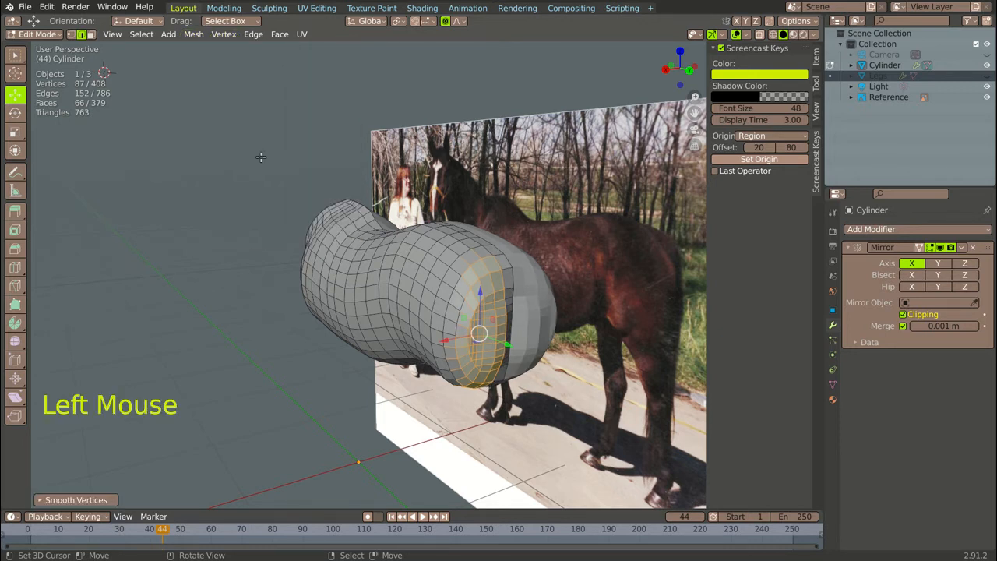
left_click(261, 157)
Set the Repeat value of the Smooth Vertices operation to 9
left_click(39, 501)
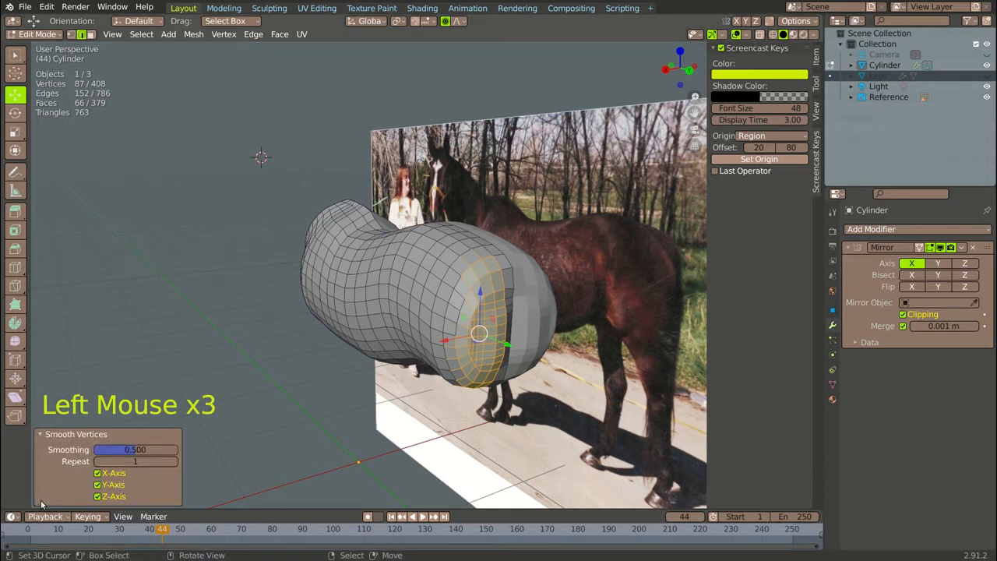
left_click(174, 462)
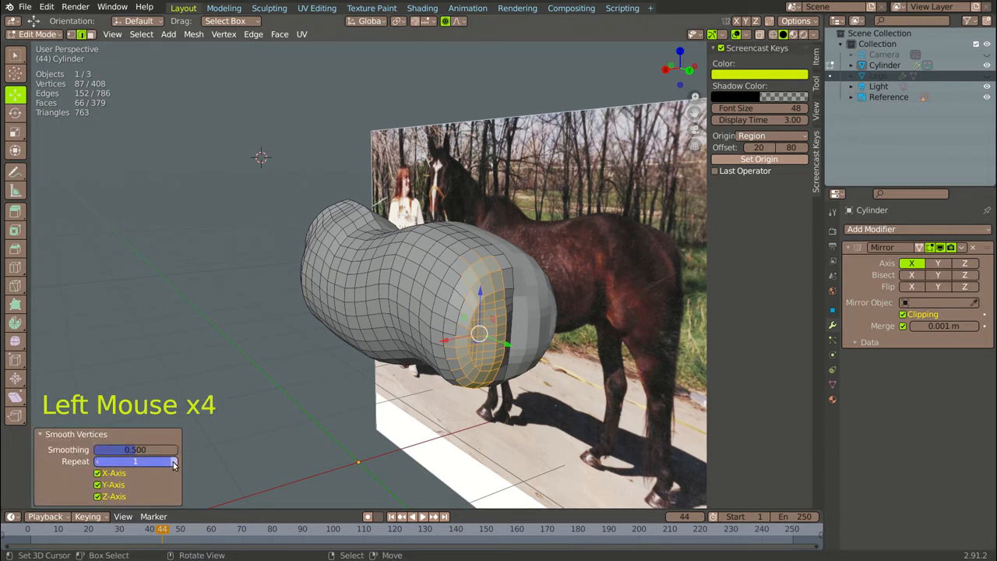
left_click(174, 461)
left_click(173, 462)
left_click(174, 462)
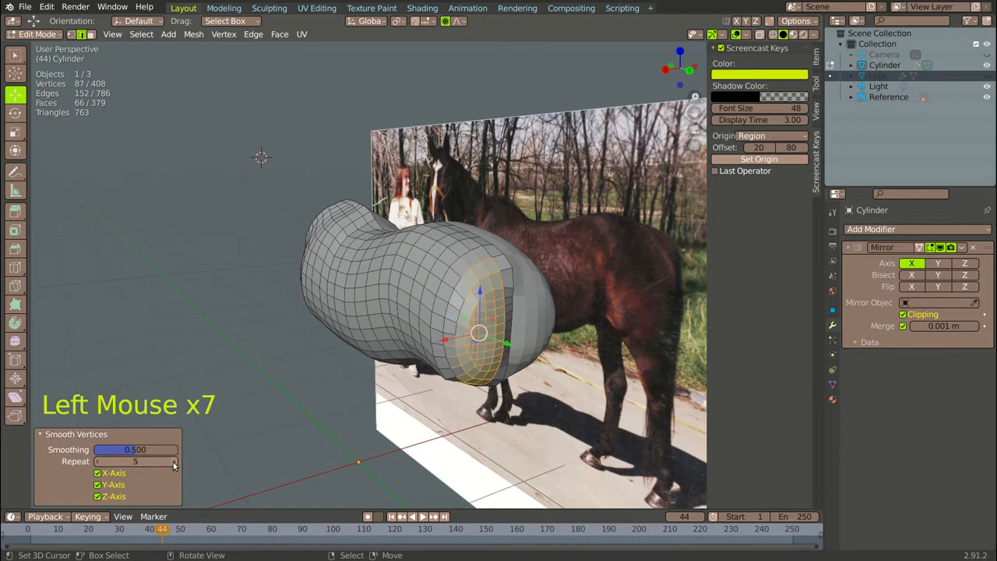
left_click(174, 461)
left_click(173, 462)
left_click(174, 462)
left_click(173, 461)
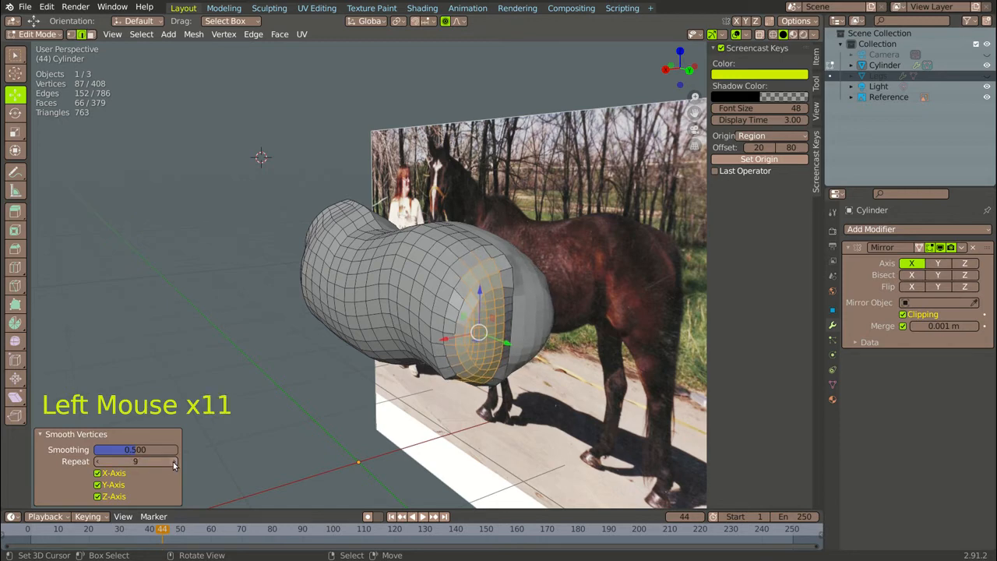
Examine the smoothed rear end from several angles and from the side against the reference photo
scroll(257, 437, "down", 3)
middle_click_drag(257, 437, 561, 243)
scroll(250, 427, "up", 1)
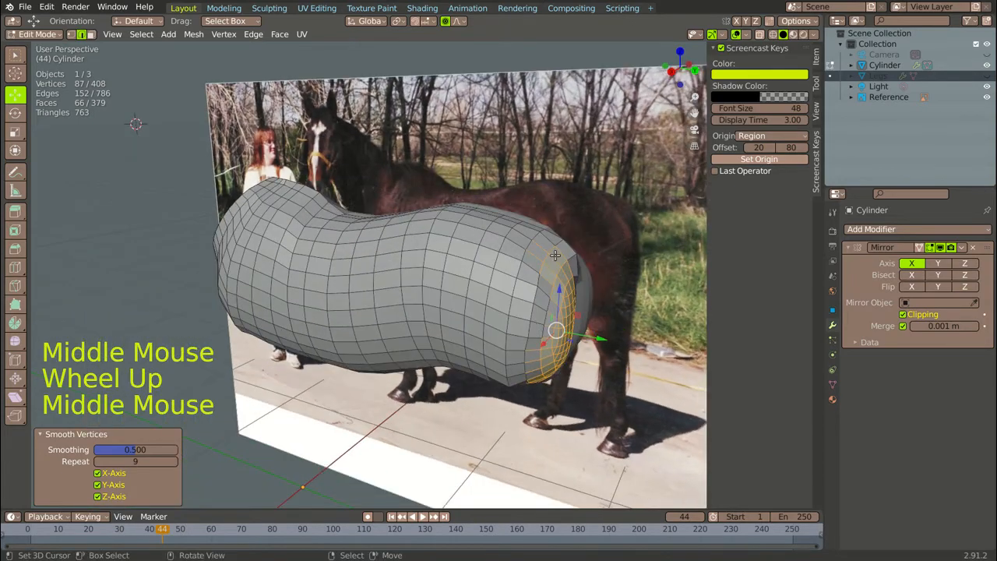
scroll(560, 243, "up", 3)
scroll(420, 338, "down", 4)
middle_click_drag(374, 335, 434, 330)
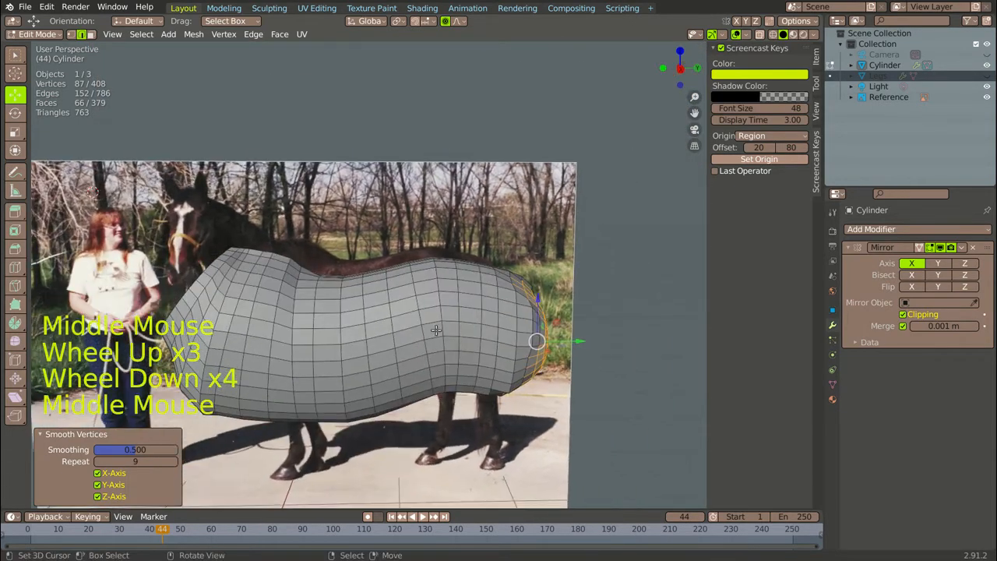
scroll(162, 362, "down", 3)
In face select mode, select the half face at the front neck opening and extrude it about 0.145 m toward the head
middle_click_drag(159, 362, 157, 329)
scroll(335, 330, "up", 4)
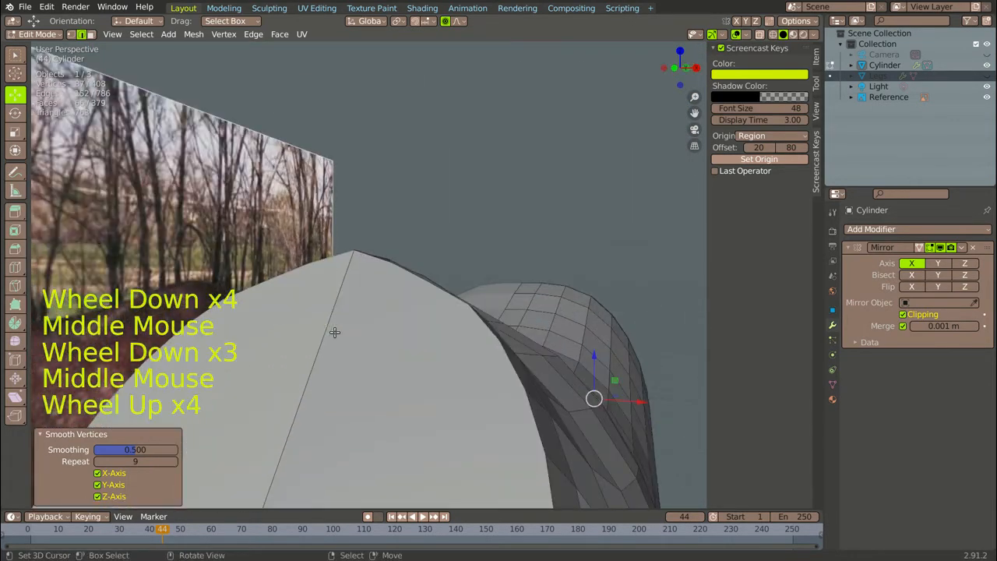
right_click(345, 387)
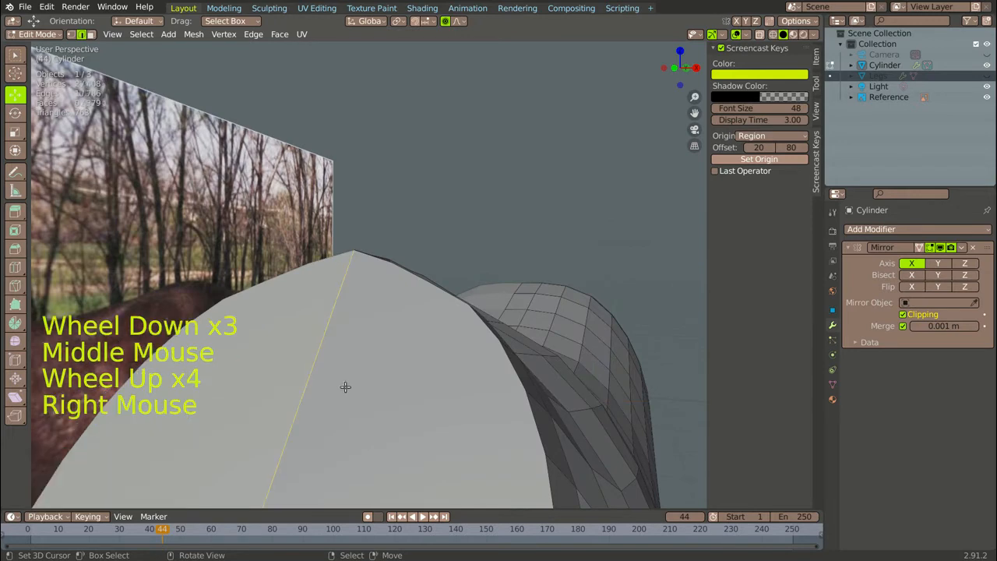
left_click(91, 34)
right_click(392, 436)
scroll(380, 380, "down", 6)
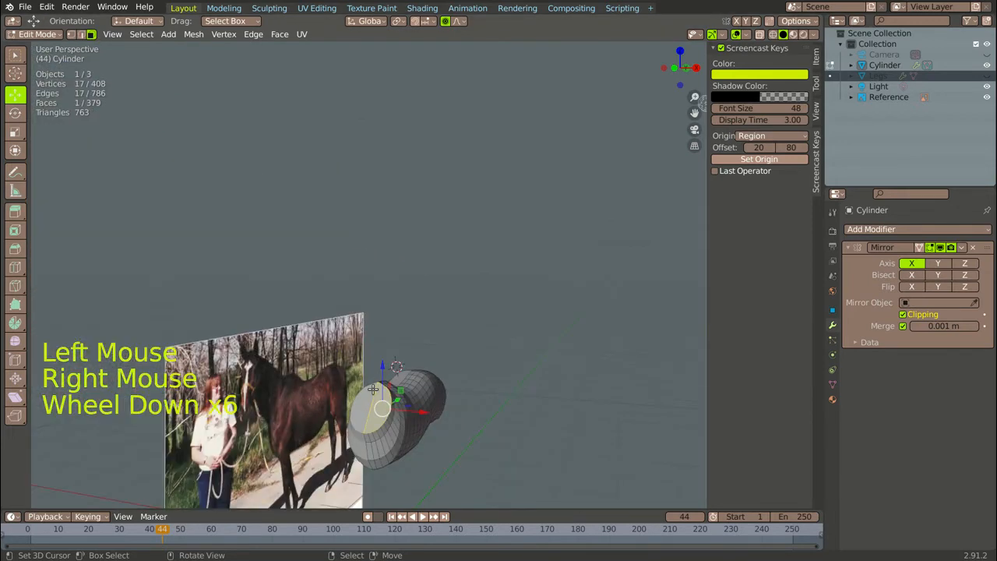
key("KP_3")
scroll(249, 374, "up", 3)
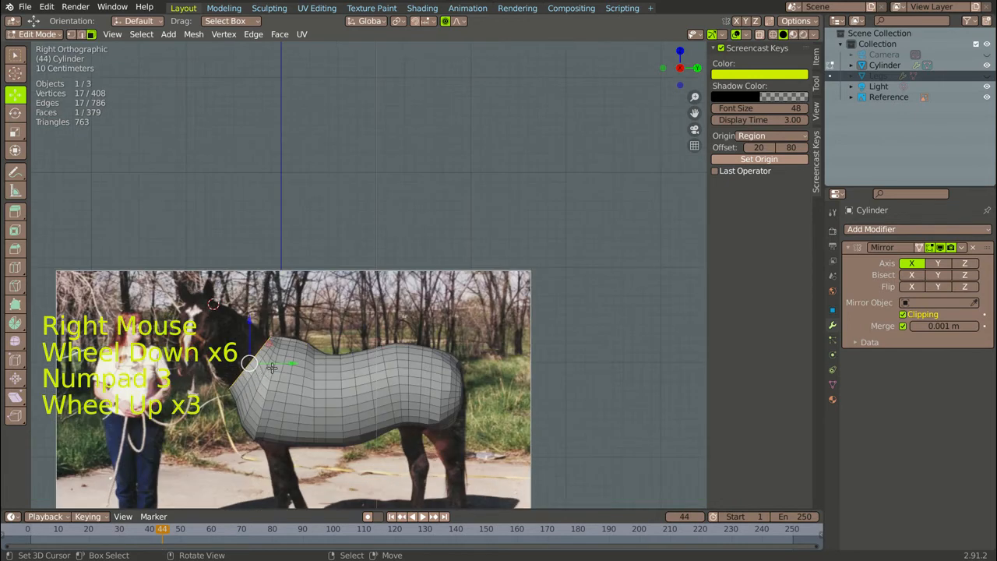
scroll(239, 361, "up", 2)
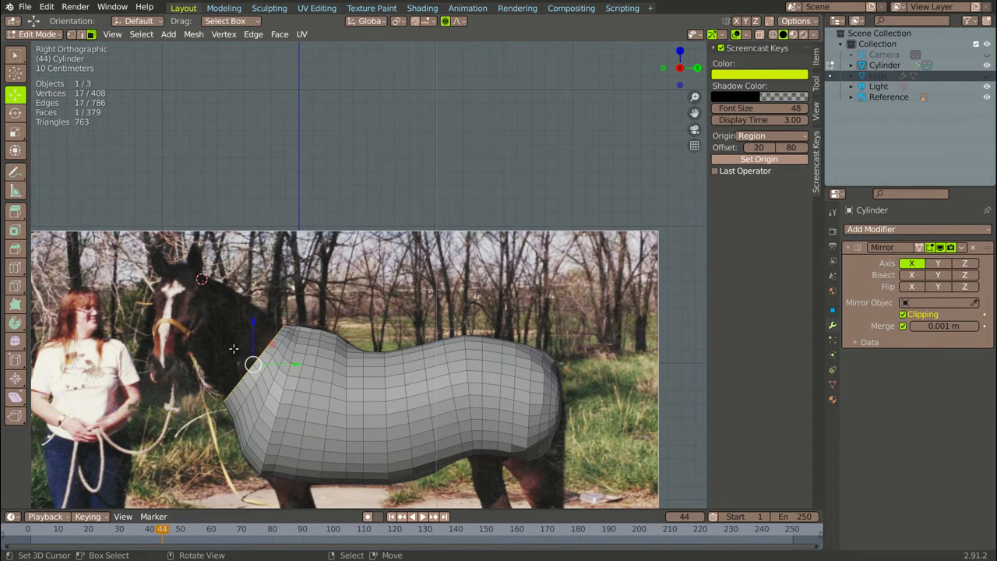
key("e")
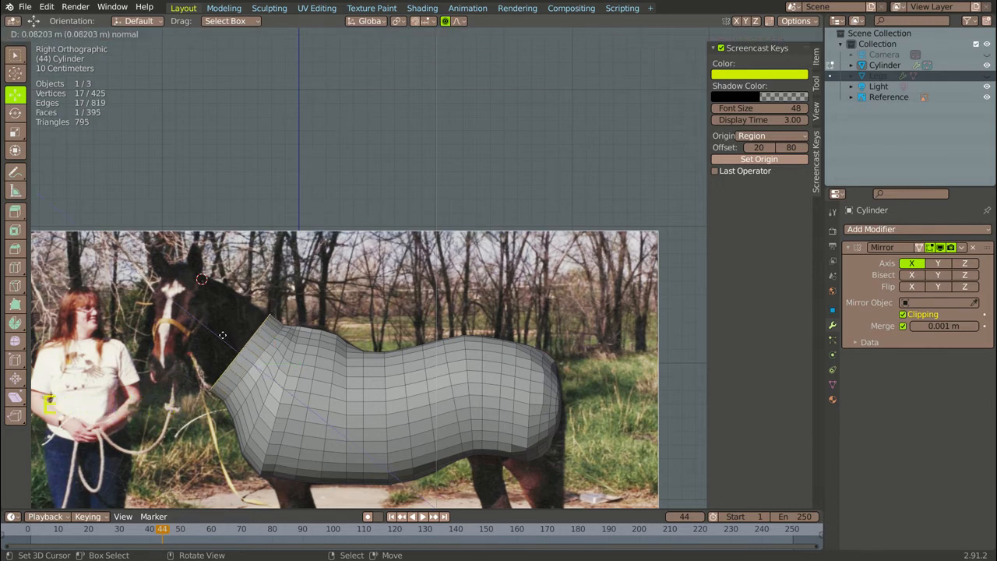
left_click(222, 335)
Fit the extruded neck face to the photo by scaling it to about 0.897, rotating it about 4.26° and shifting it about 0.023 m along Y
key("s")
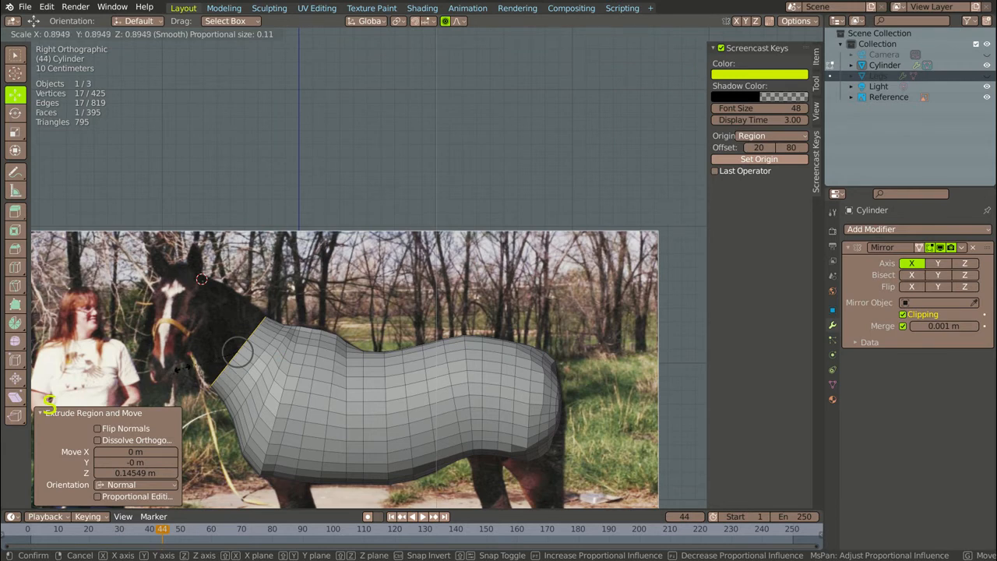
left_click(183, 369)
key("r")
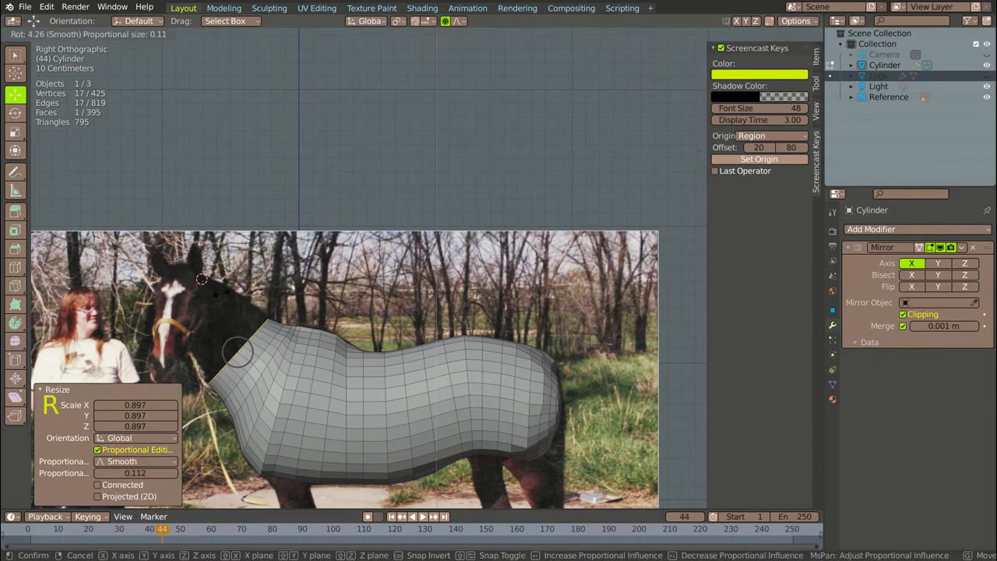
left_click(234, 330)
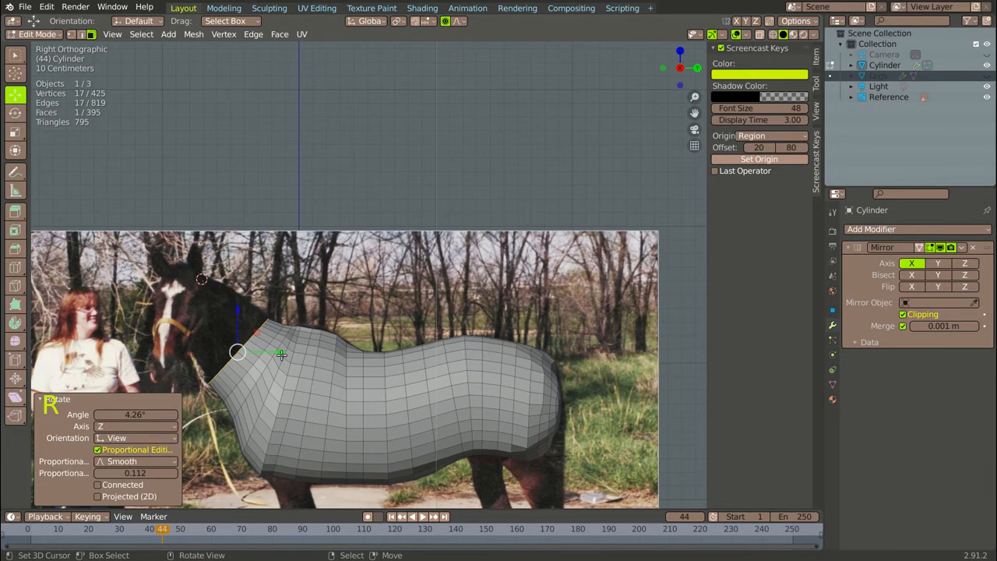
left_click_drag(281, 355, 279, 351)
scroll(185, 339, "down", 3)
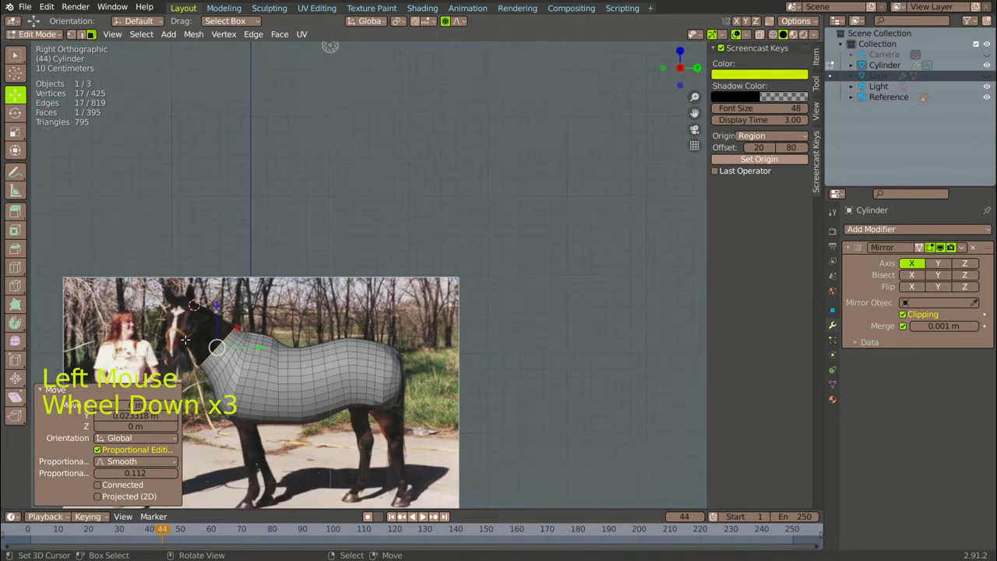
middle_click_drag(185, 339, 510, 368)
scroll(505, 380, "up", 2)
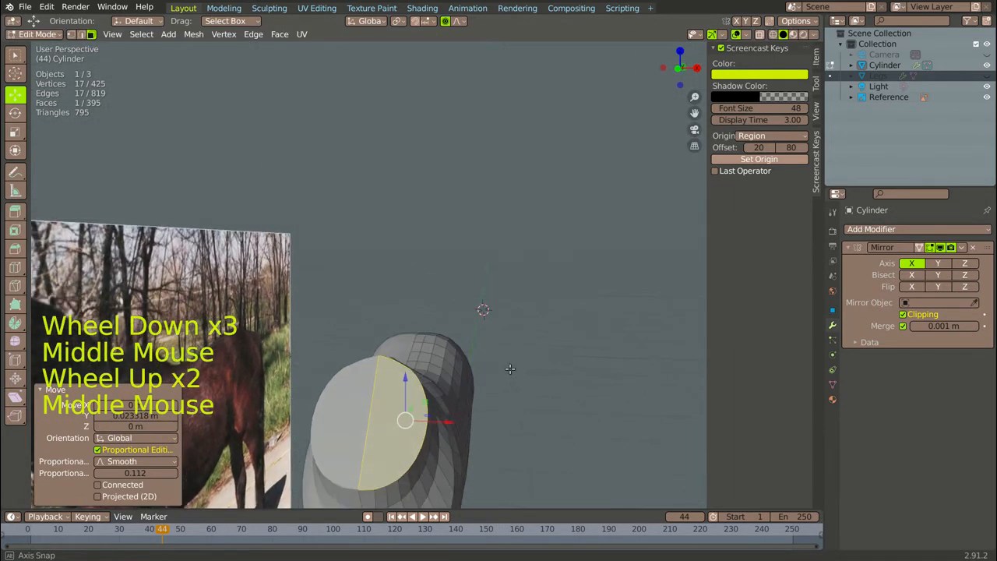
Narrow the neck's end face by moving it along X about -0.023 m and then about -0.006 m
scroll(406, 358, "up", 2)
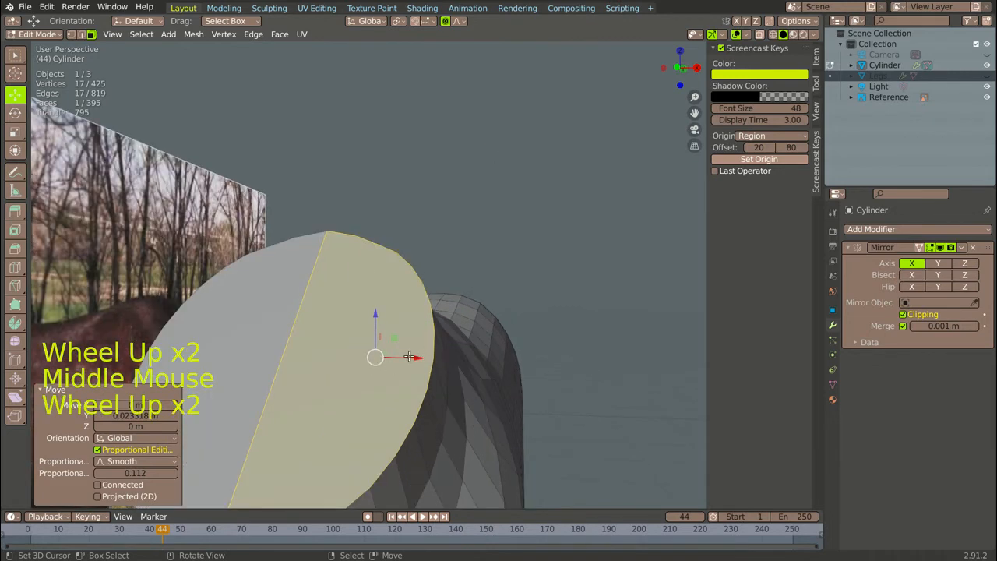
scroll(409, 357, "down", 5)
left_click_drag(427, 333, 424, 333)
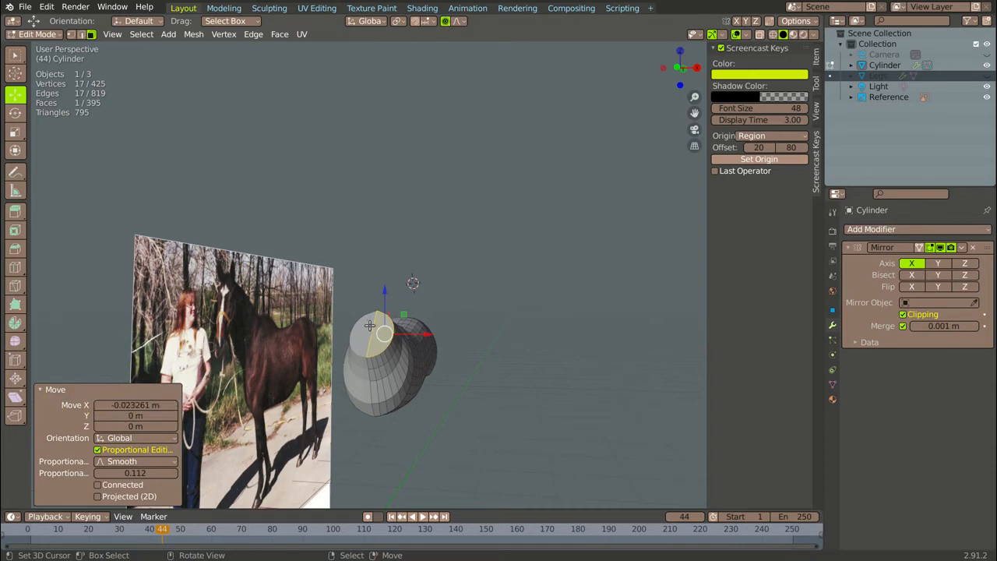
scroll(370, 326, "up", 4)
left_click_drag(461, 355, 466, 357)
scroll(466, 357, "down", 6)
In the right side view, extrude the neck's end face about 0.127 m toward the head and scale it to about 0.884
middle_click_drag(437, 350, 248, 325)
key("KP_3")
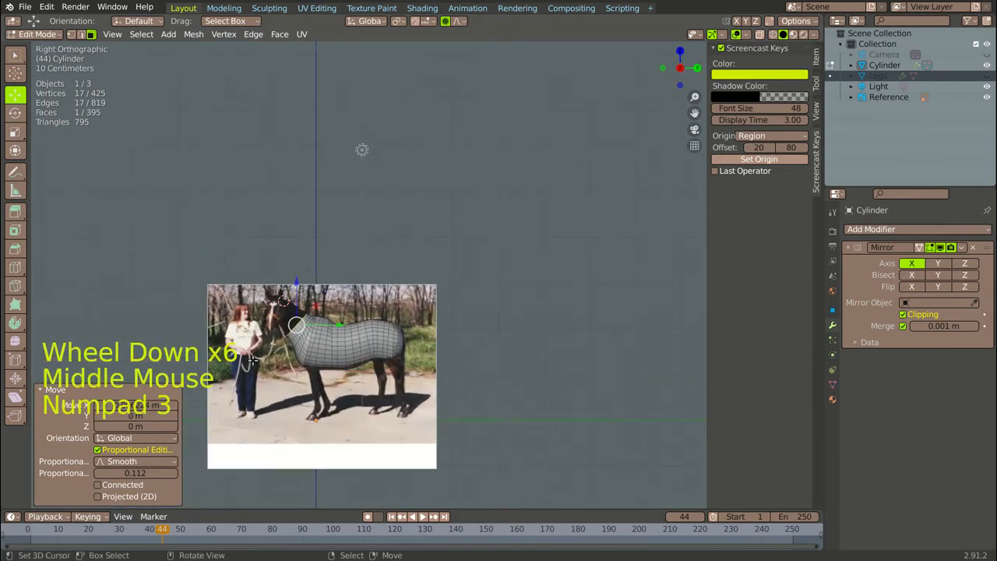
scroll(211, 332, "up", 7)
scroll(211, 332, "up", 2)
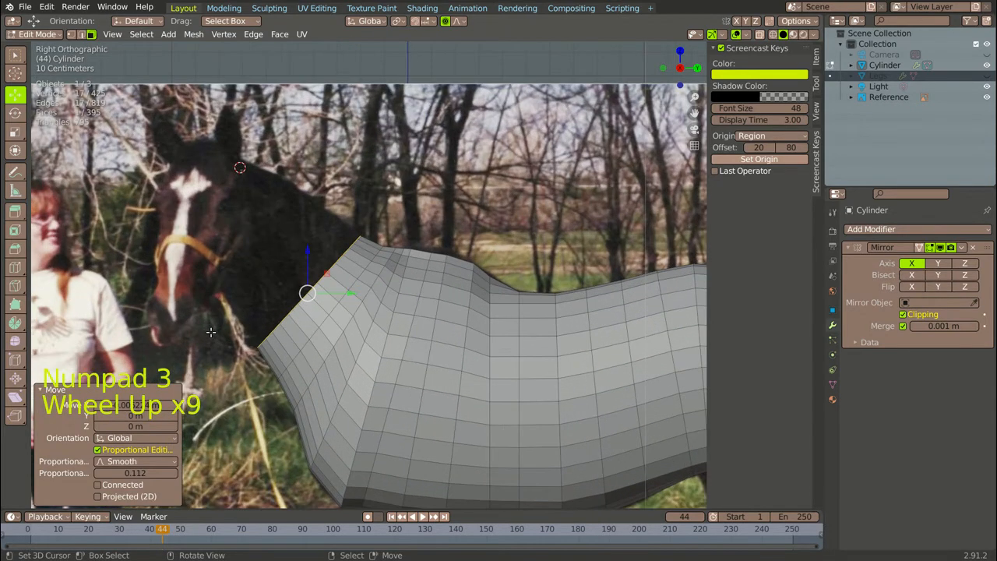
key("e")
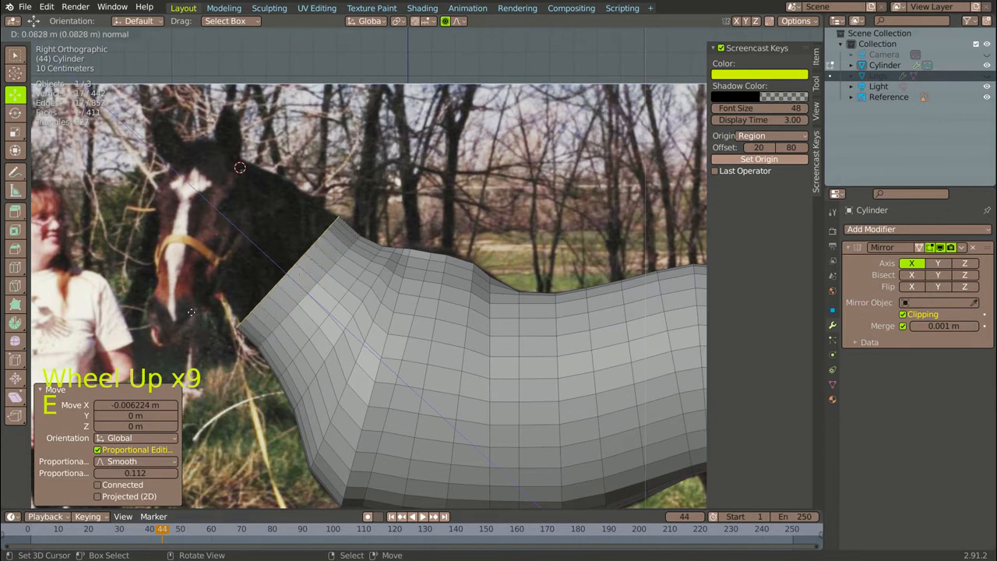
left_click(191, 311)
key("s")
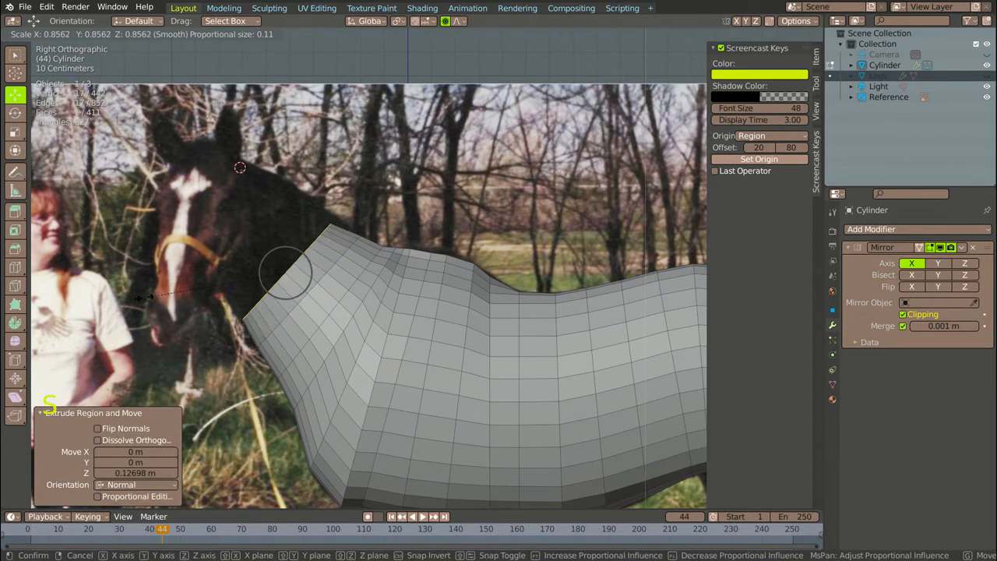
left_click(141, 299)
Extrude the neck's end face another 0.113 m or so along its normal and scale it to about 0.907
key("e")
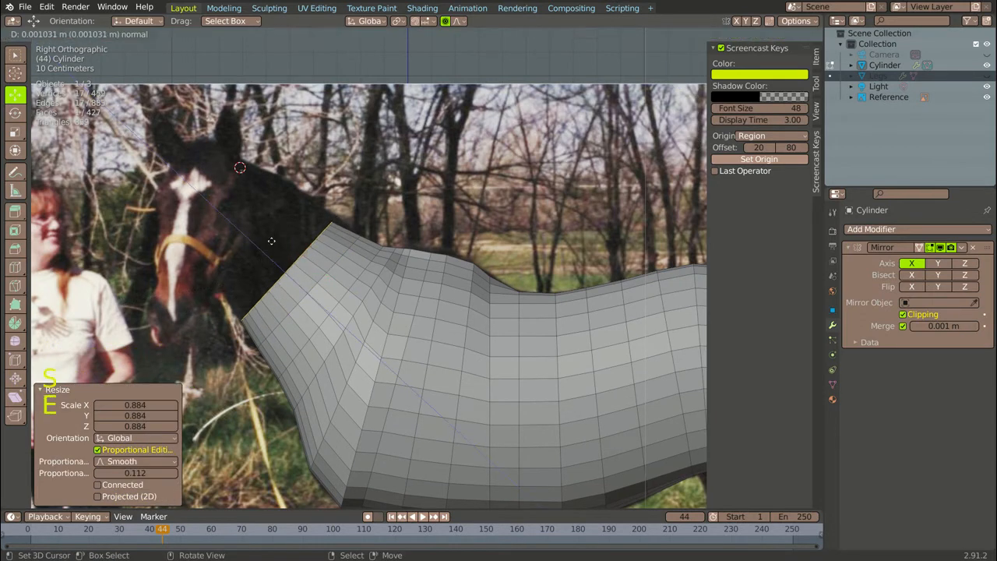
left_click(264, 212)
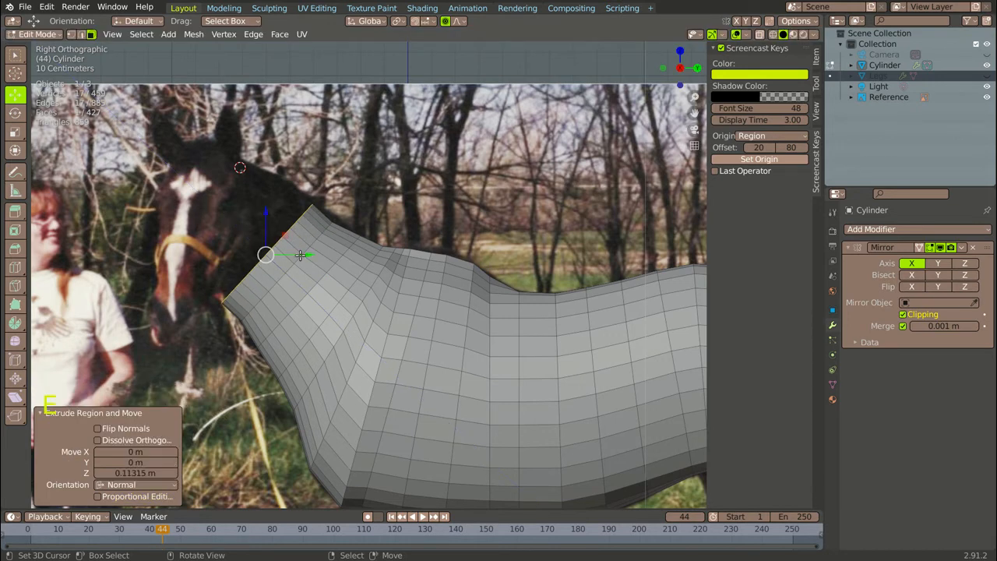
key("s")
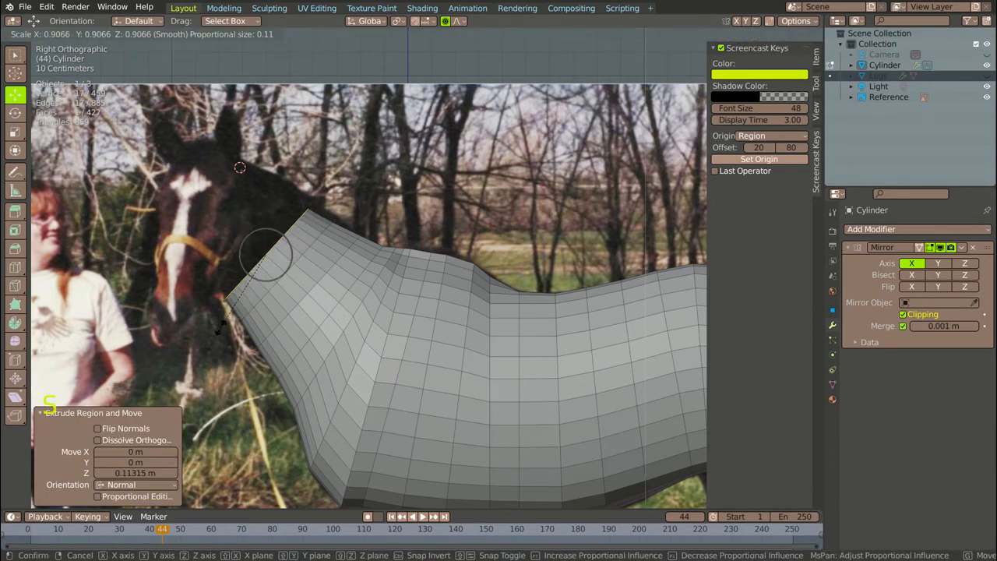
left_click(265, 253)
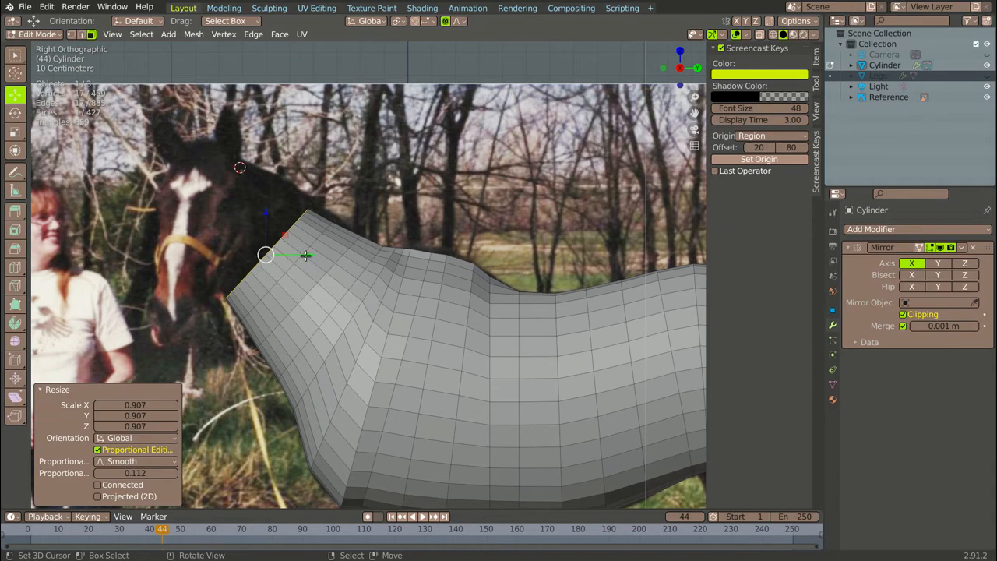
Move the new neck end face about -0.031 m along X to make the neck thinner
middle_click_drag(265, 251, 418, 378)
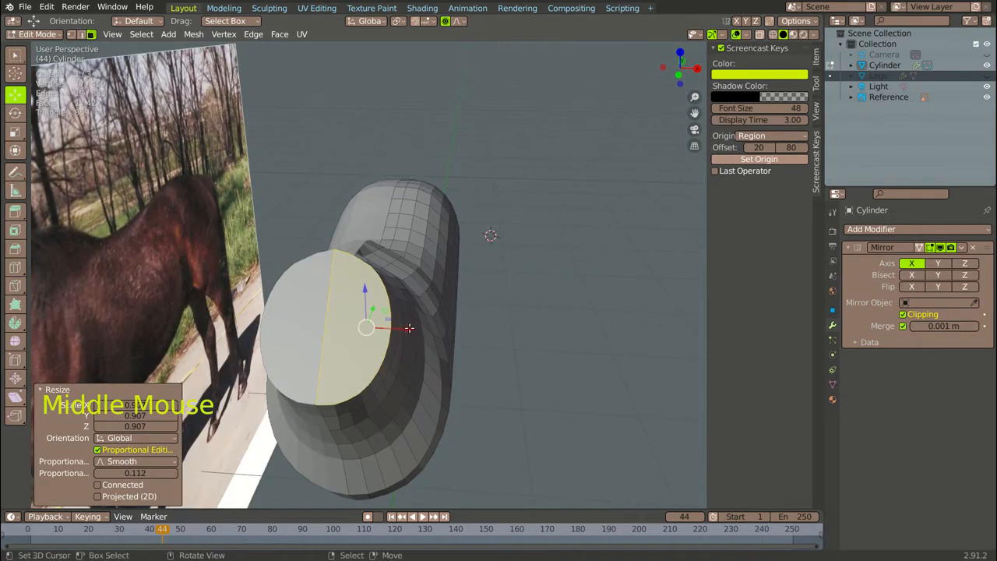
left_click_drag(409, 328, 400, 331)
scroll(401, 331, "down", 3)
middle_click_drag(401, 330, 272, 289)
scroll(323, 285, "up", 2)
From the right side, extrude the neck end about 0.133 m, scale it to about 0.874 and rotate it about -13.3°
key("KP_3")
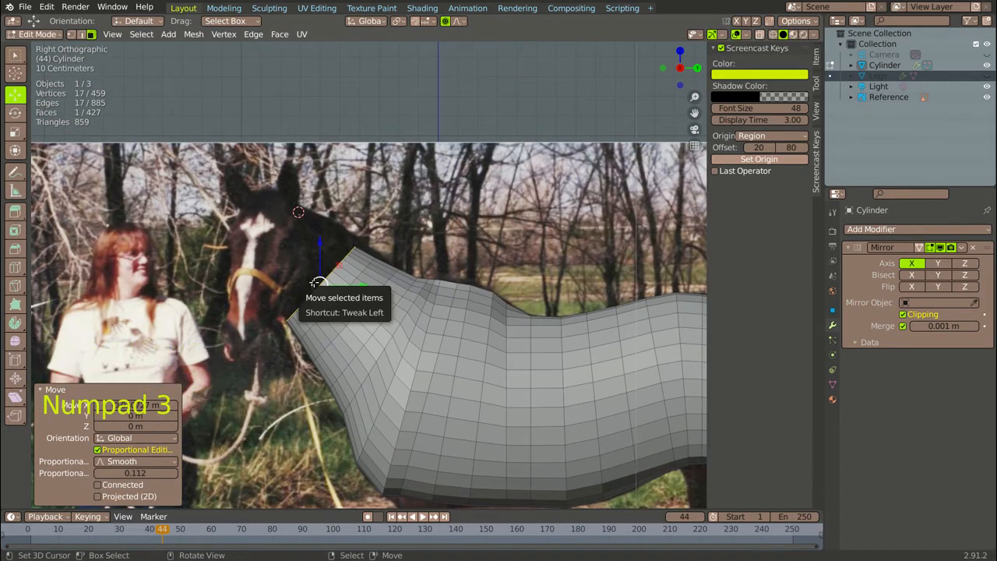
key("e")
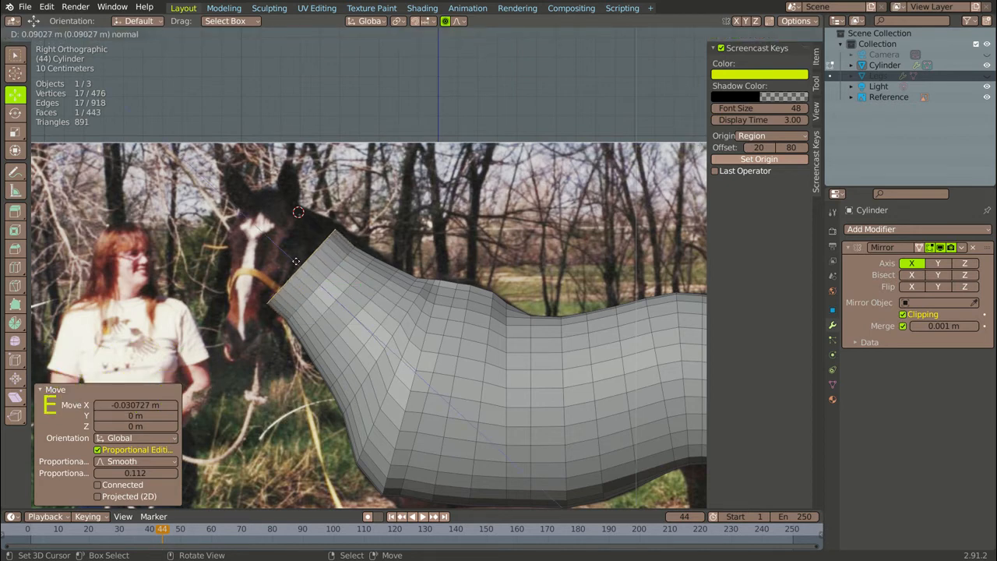
left_click(297, 262)
key("s")
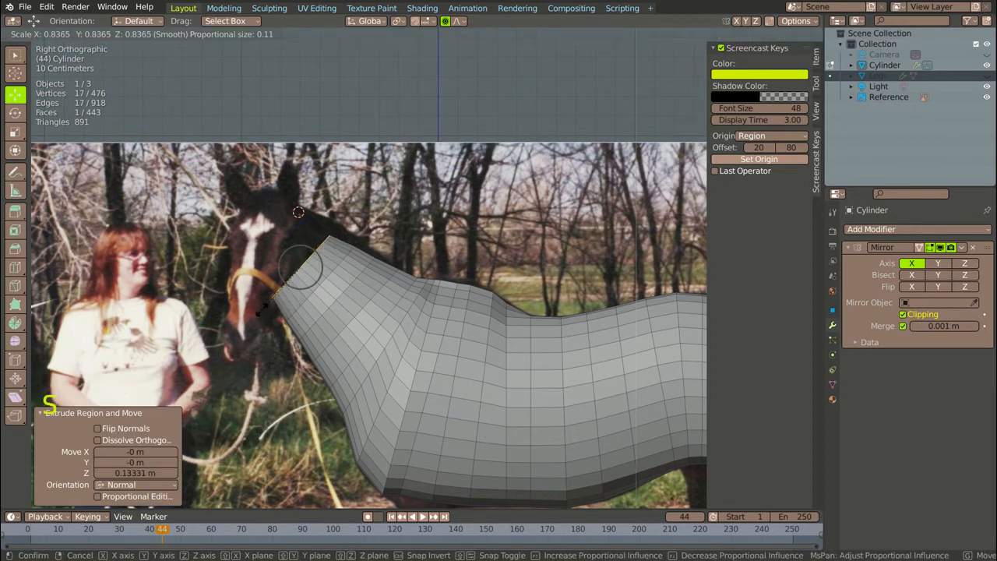
left_click(259, 310)
key("r")
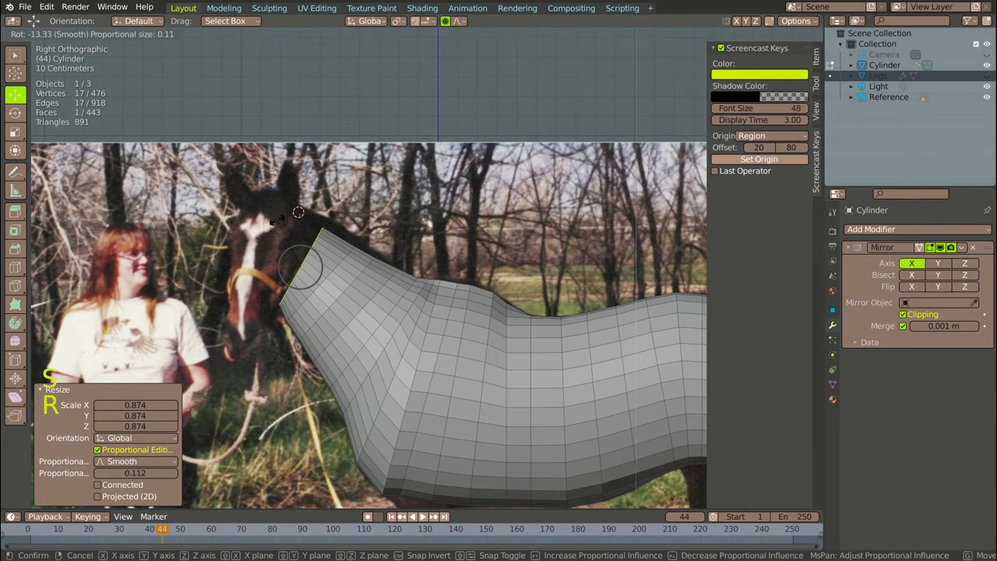
left_click(279, 280)
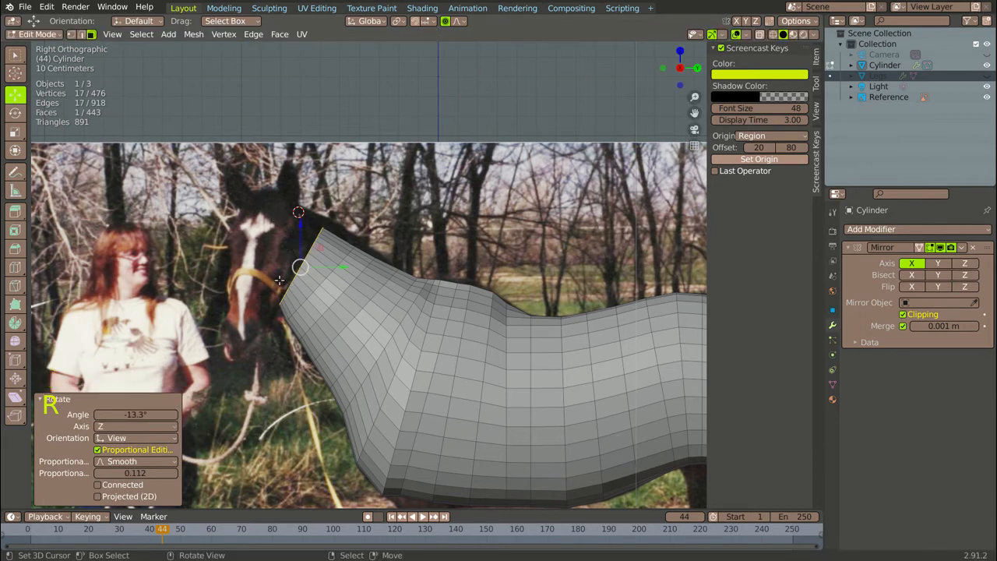
Curve the upper neck with two extrusions of about 0.093 m and 0.071 m, rotating their end faces about -11.4° and -12.1°
key("e")
left_click(284, 221)
key("r")
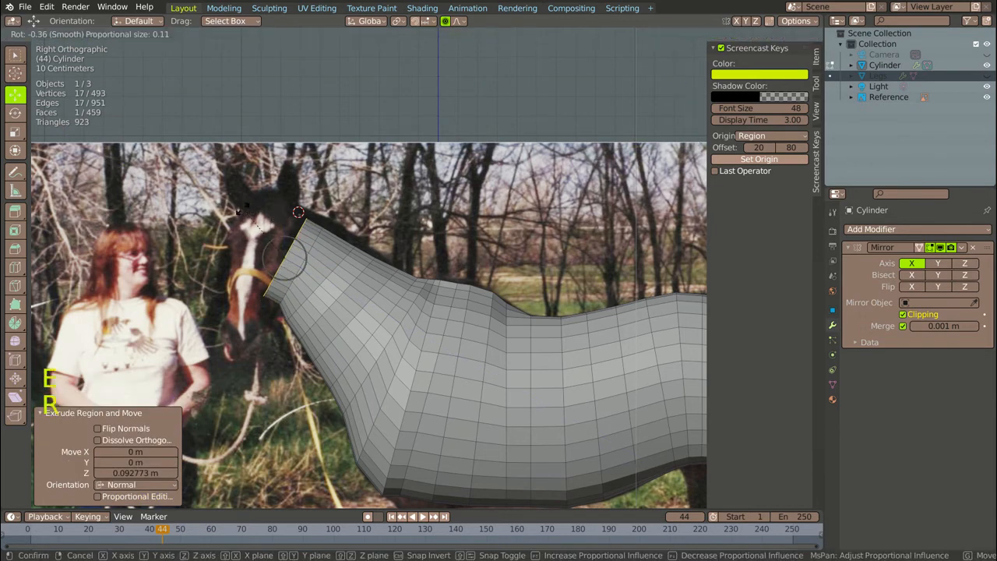
left_click(244, 224)
key("e")
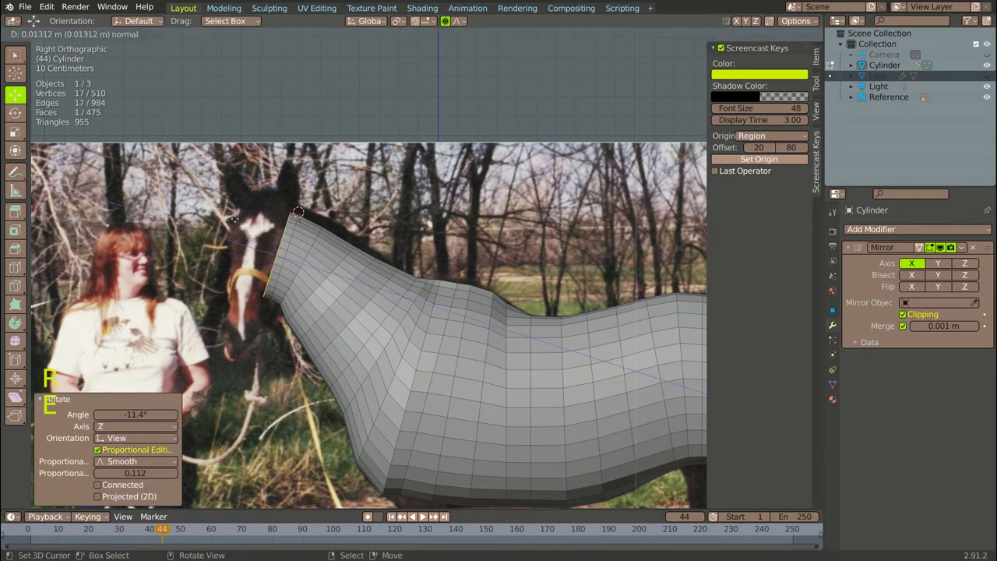
left_click(226, 213)
key("r")
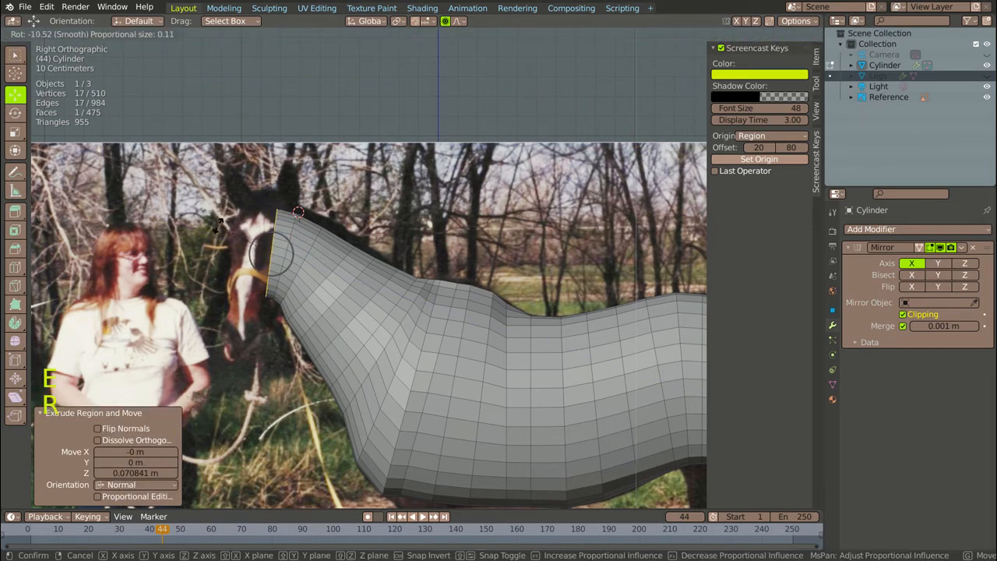
left_click(220, 227)
Extrude the neck end about 0.077 m into the horse's head and rotate the face about -15°, leaving its scale as is
key("e")
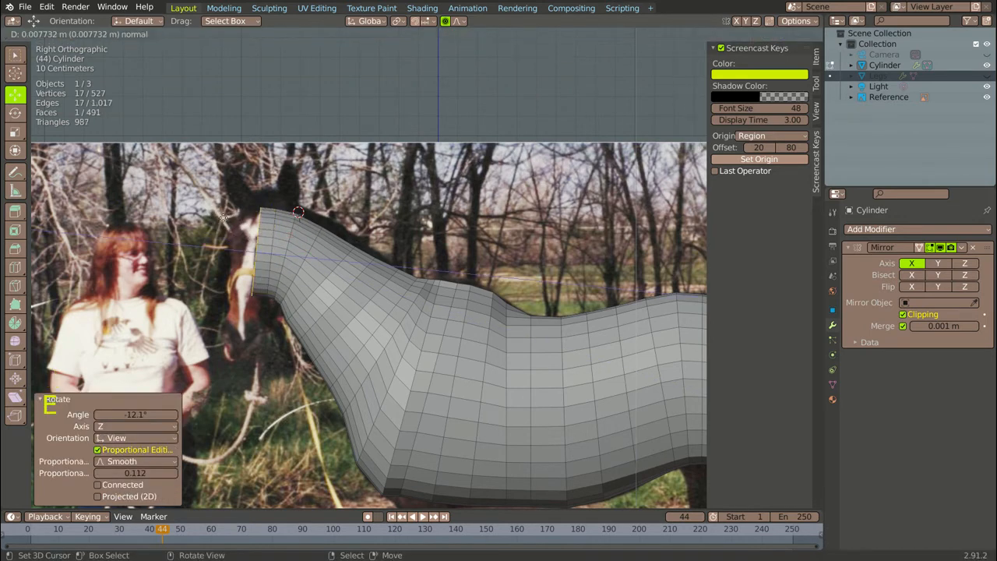
left_click(223, 218)
key("r")
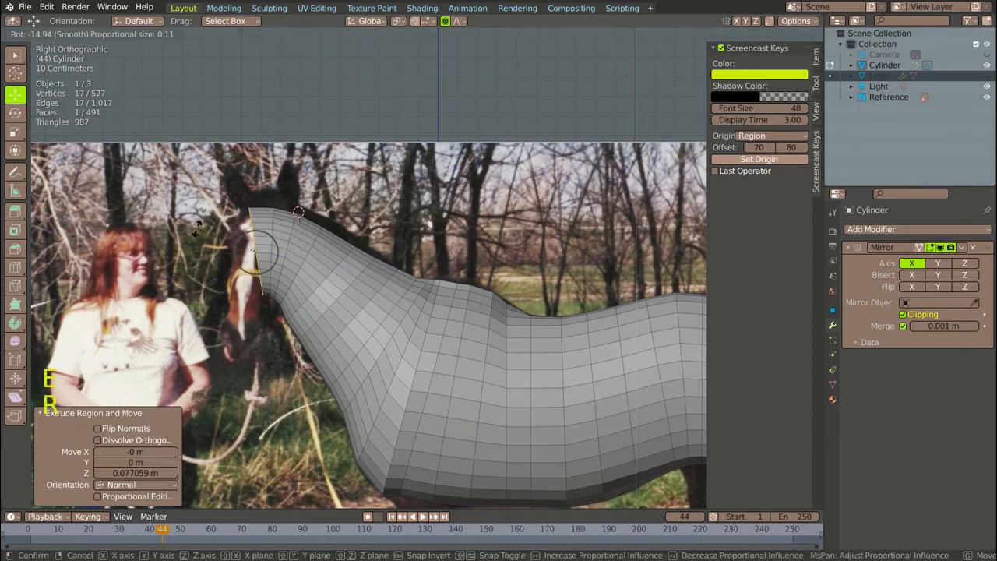
left_click(197, 227)
key("s")
right_click(204, 211)
Circle-select the side faces of the neck without the ring at its head end, and smooth their vertices with 9 repeats
middle_click_drag(205, 211, 406, 271)
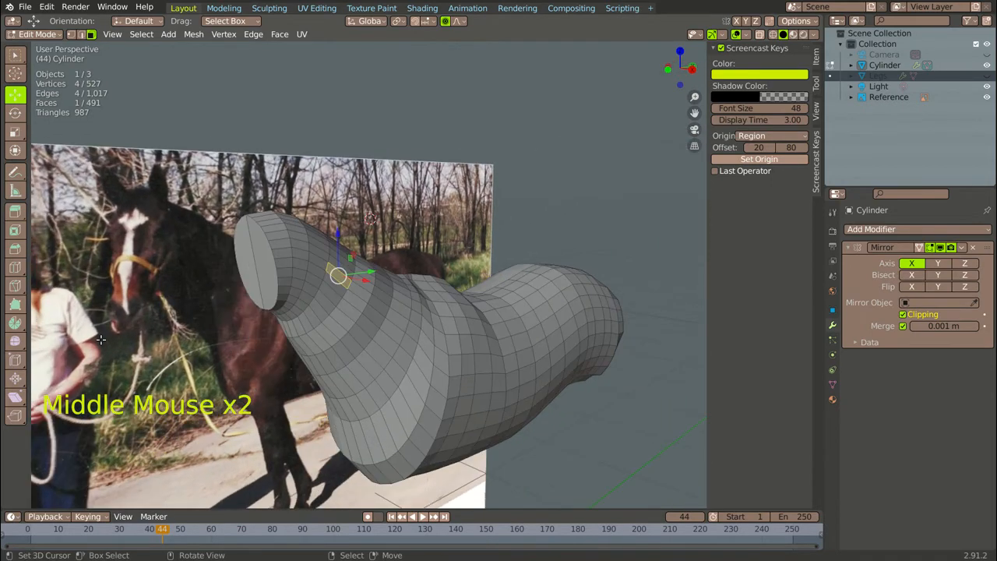
middle_click_drag(102, 340, 82, 341)
key("KP_3")
scroll(282, 300, "down", 3)
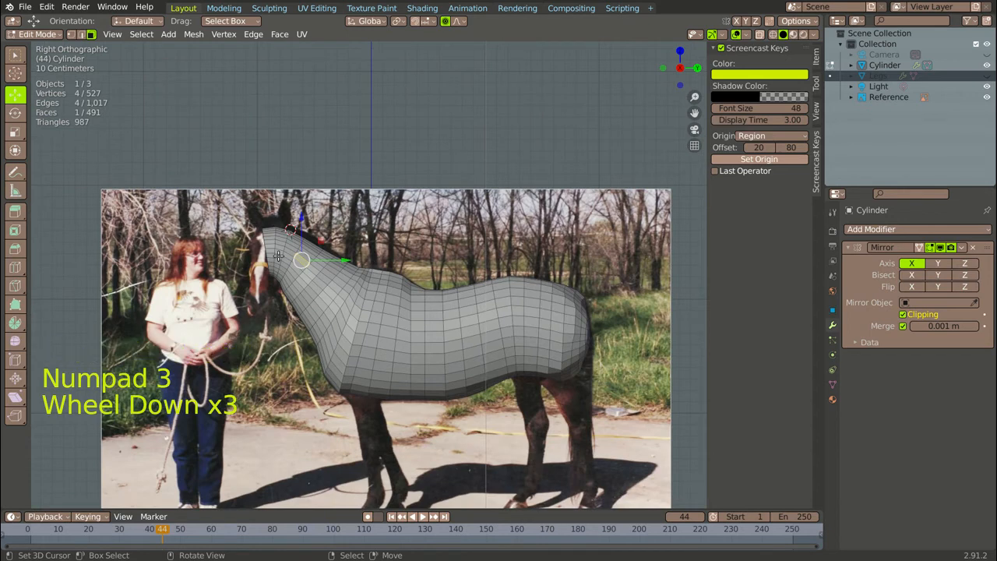
scroll(278, 256, "up", 3)
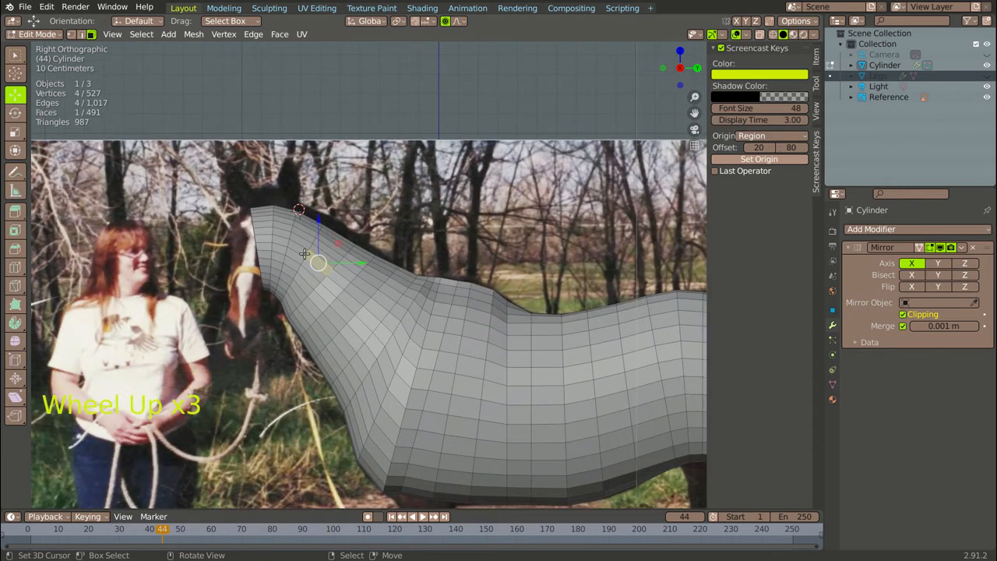
key("c")
mouse_move(282, 229)
left_mouse_down()
mouse_move(350, 296)
mouse_move(381, 307)
mouse_move(371, 282)
mouse_move(311, 245)
left_mouse_up()
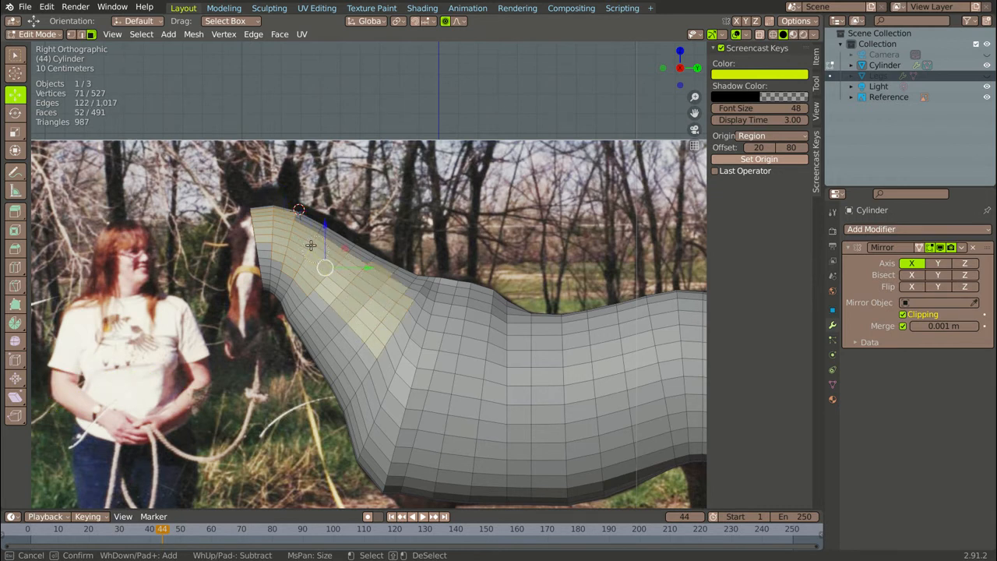
mouse_move(378, 283)
left_mouse_down()
mouse_move(386, 331)
mouse_move(347, 358)
mouse_move(277, 250)
left_mouse_up()
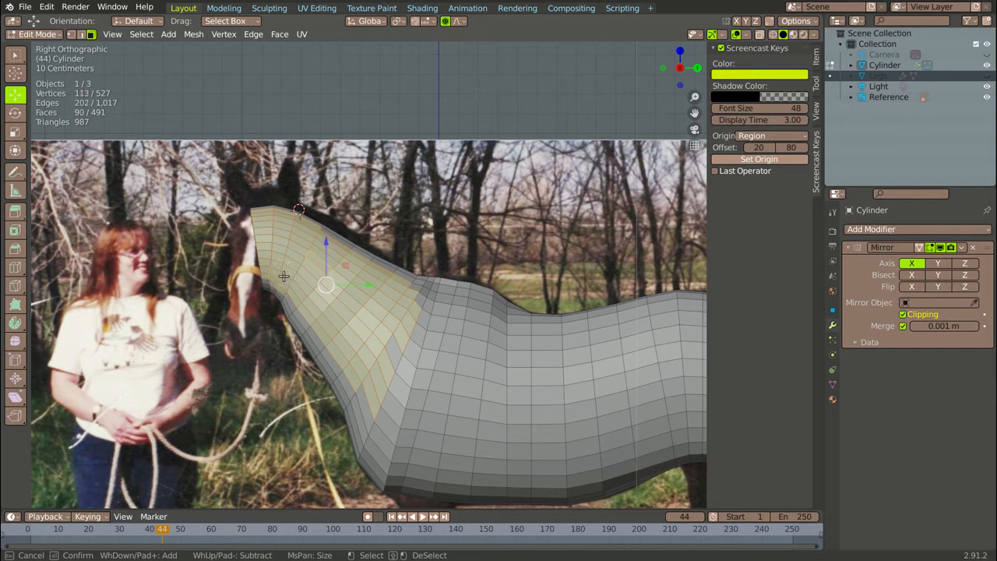
left_click_drag(310, 313, 346, 368)
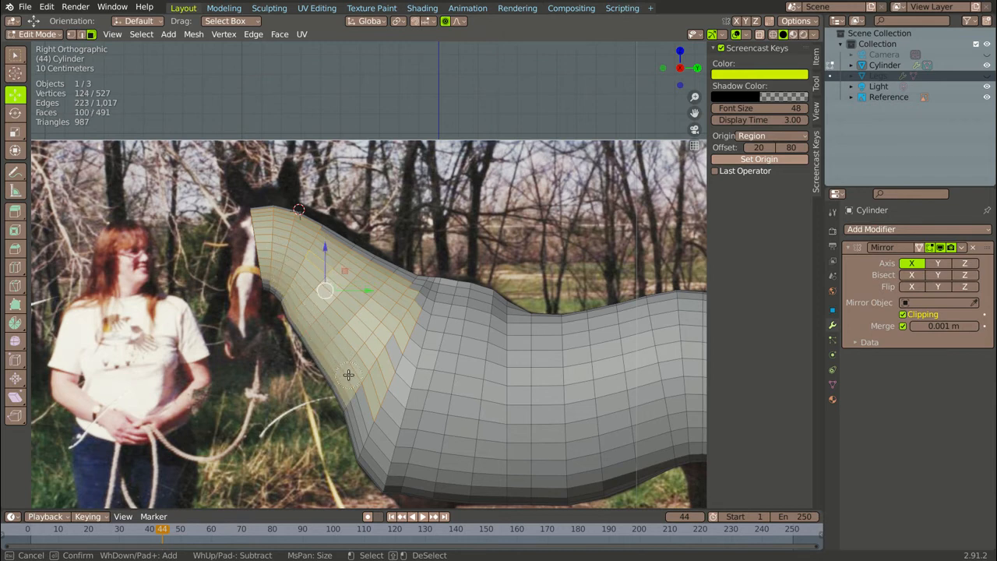
mouse_move(245, 240)
middle_mouse_down()
mouse_move(243, 215)
mouse_move(250, 275)
middle_mouse_up()
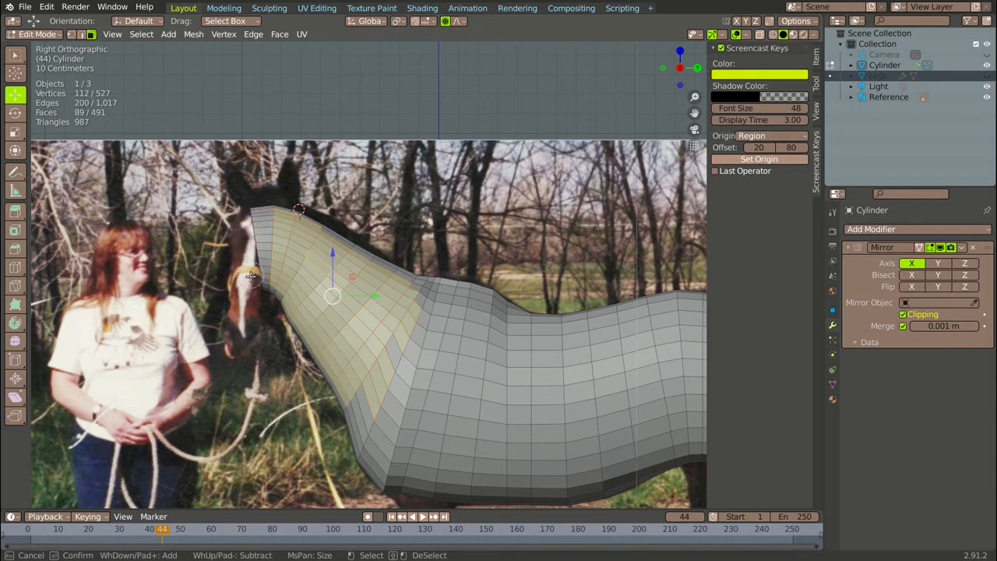
right_click(232, 316)
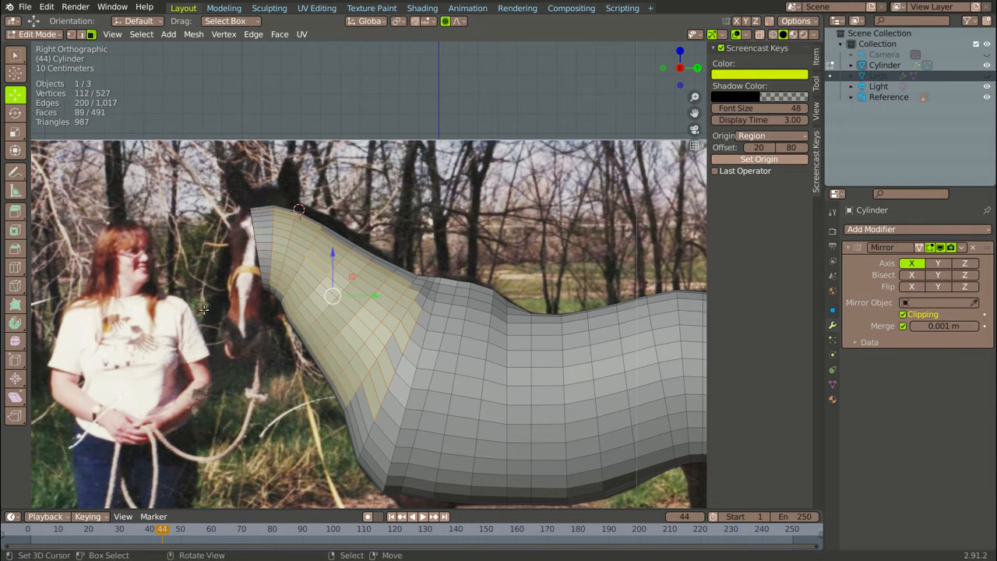
left_click(226, 37)
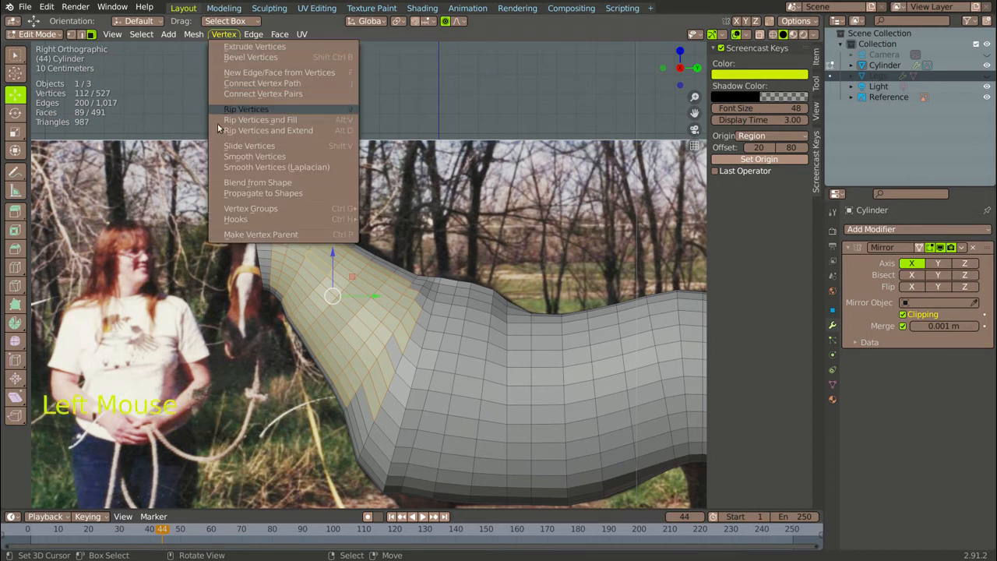
left_click(248, 156)
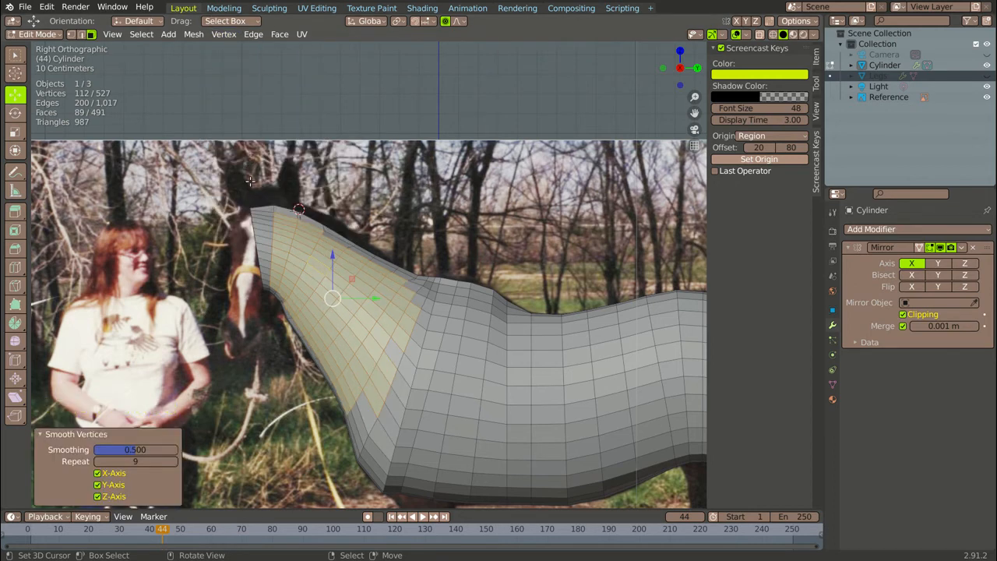
Unhide the Legs object and examine how the legs meet the body from the rear and the front
scroll(247, 193, "down", 4)
middle_click_drag(247, 194, 301, 235)
scroll(288, 233, "down", 5)
scroll(300, 236, "up", 2)
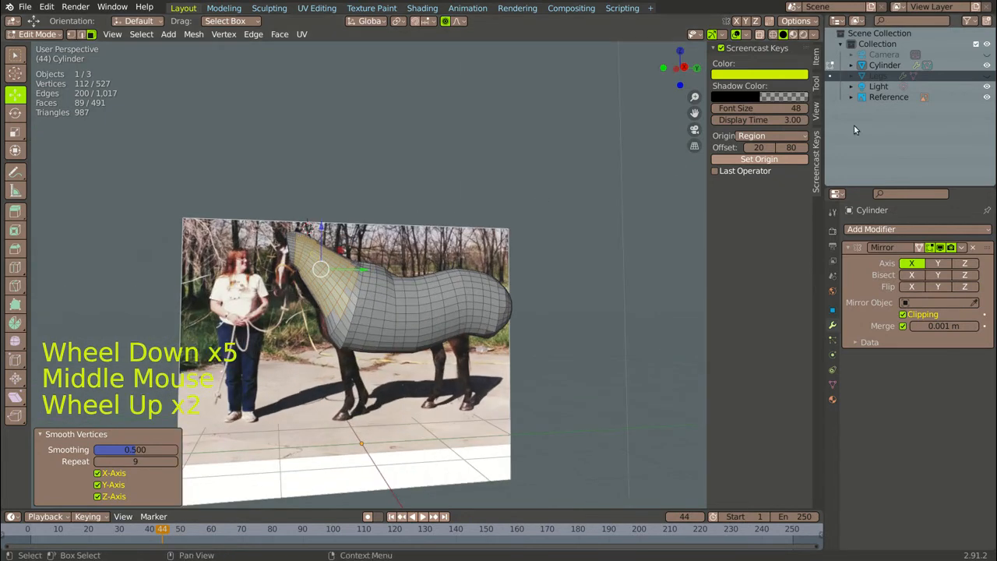
left_click(987, 76)
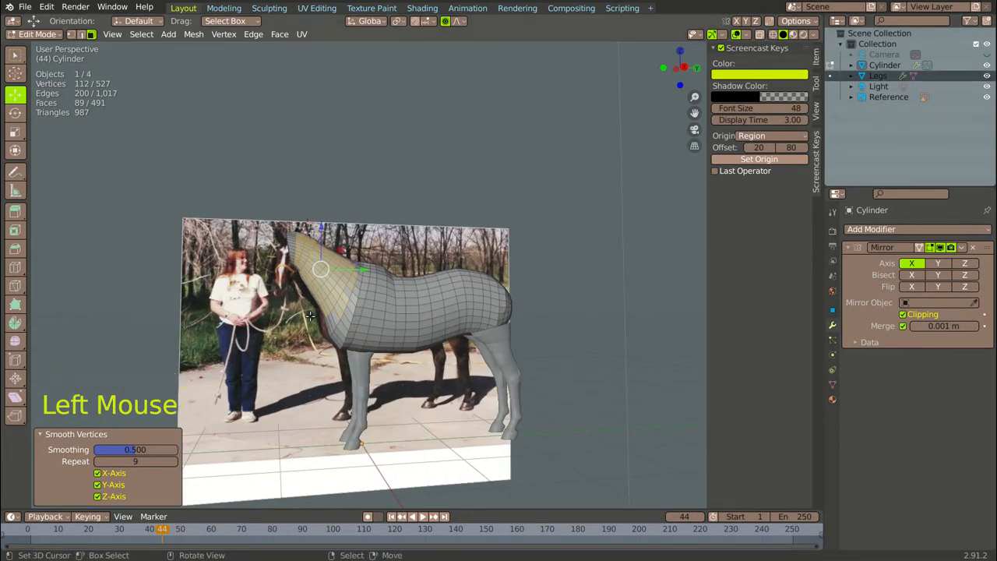
scroll(265, 347, "down", 1)
middle_click_drag(265, 347, 414, 348)
scroll(414, 347, "up", 7)
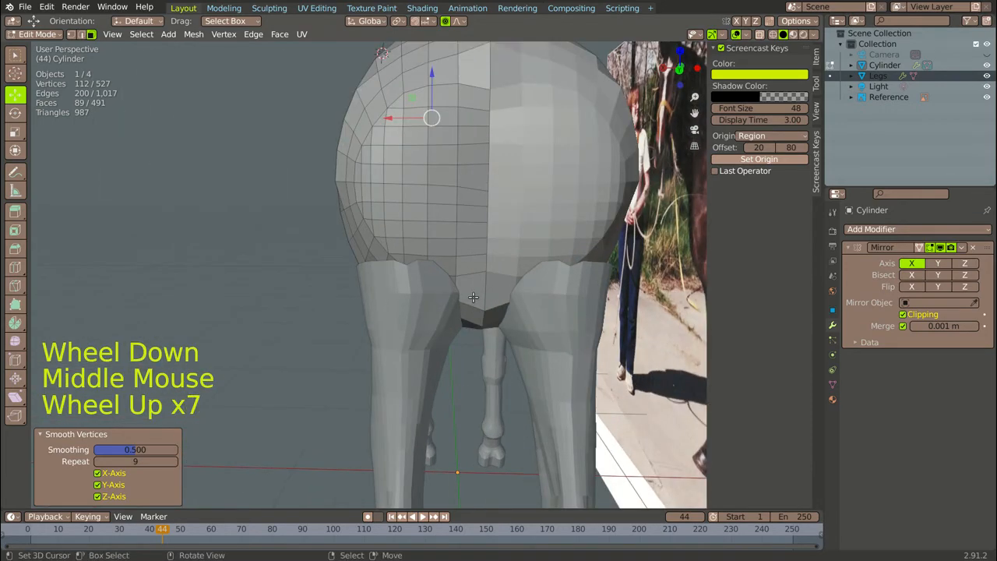
scroll(473, 298, "down", 4)
middle_click_drag(466, 287, 685, 279)
scroll(211, 123, "up", 2)
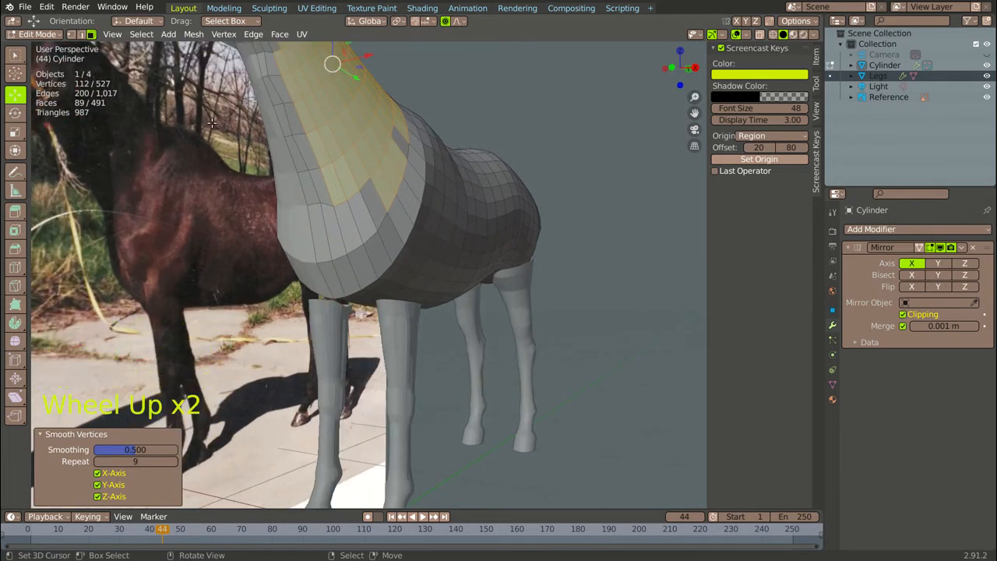
In vertex mode, lower two vertices on the chest's underside near the front leg with proportional editing, the first by about 0.045 m
left_click(70, 35)
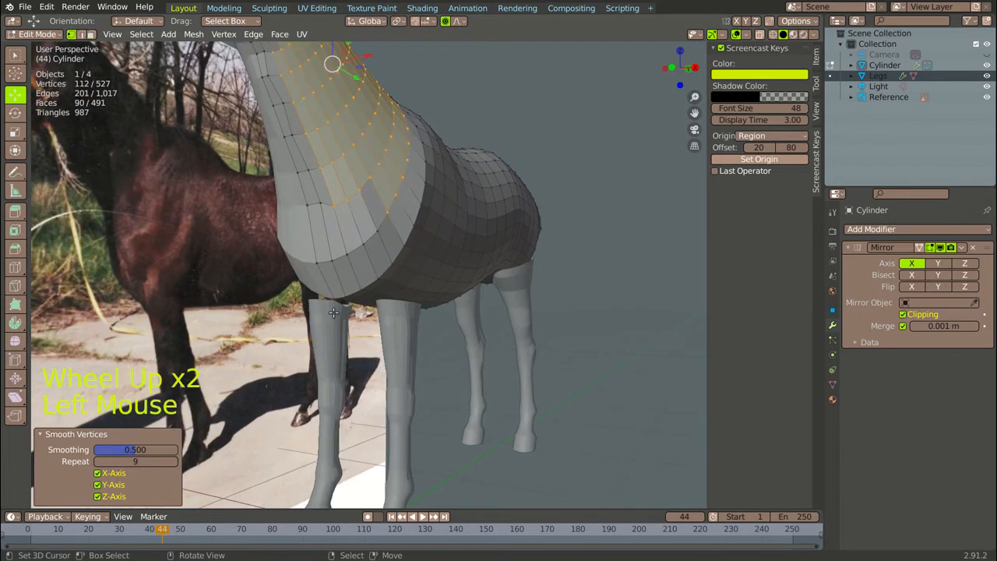
scroll(335, 310, "up", 4)
right_click_drag(384, 292, 385, 288)
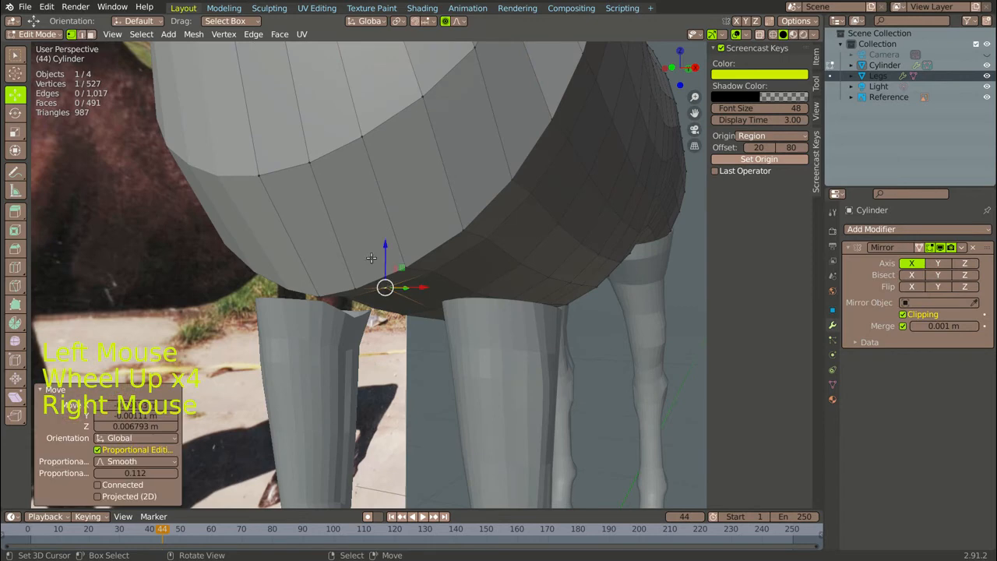
scroll(379, 257, "down", 5)
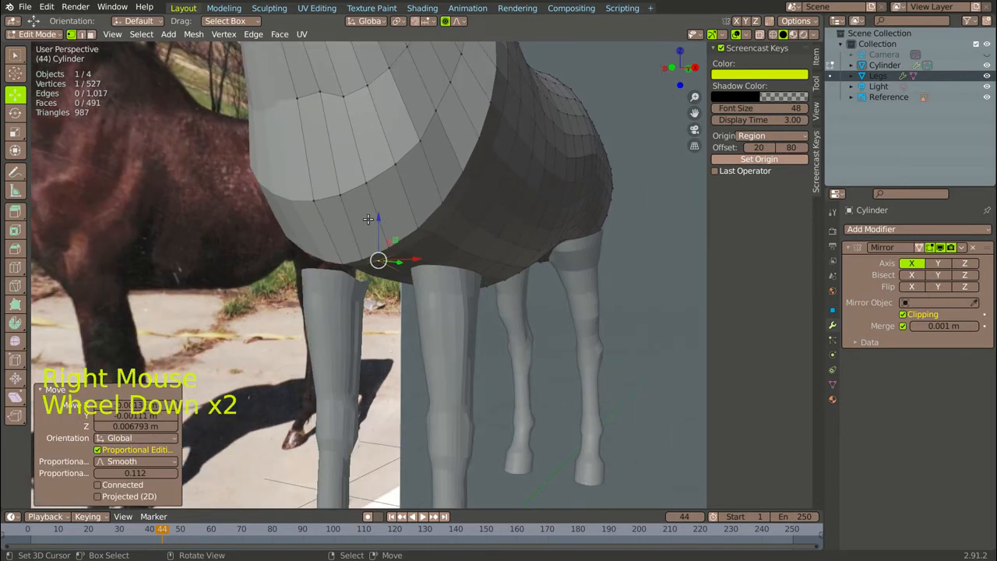
left_click_drag(373, 196, 366, 251)
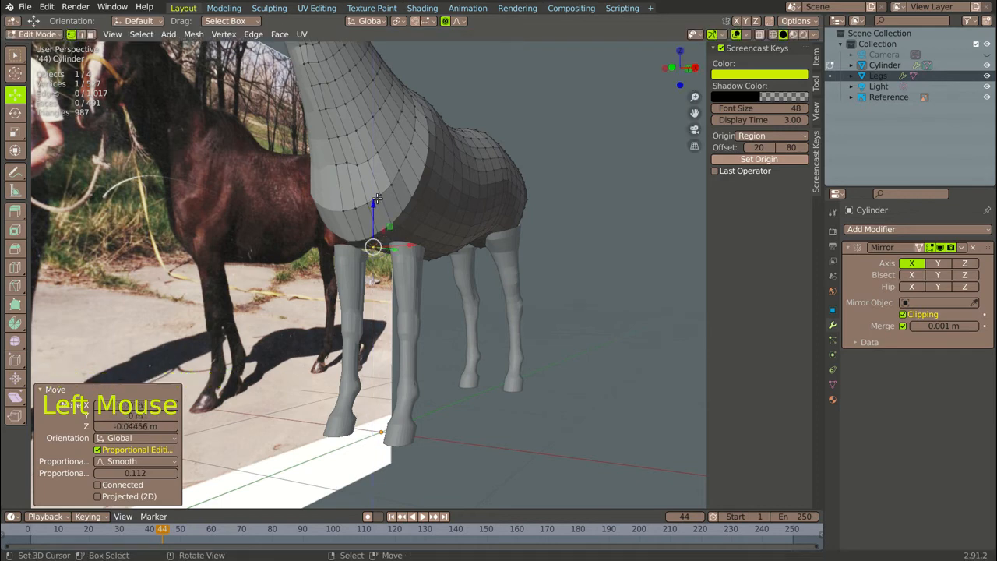
scroll(352, 277, "up", 6)
right_click(345, 226)
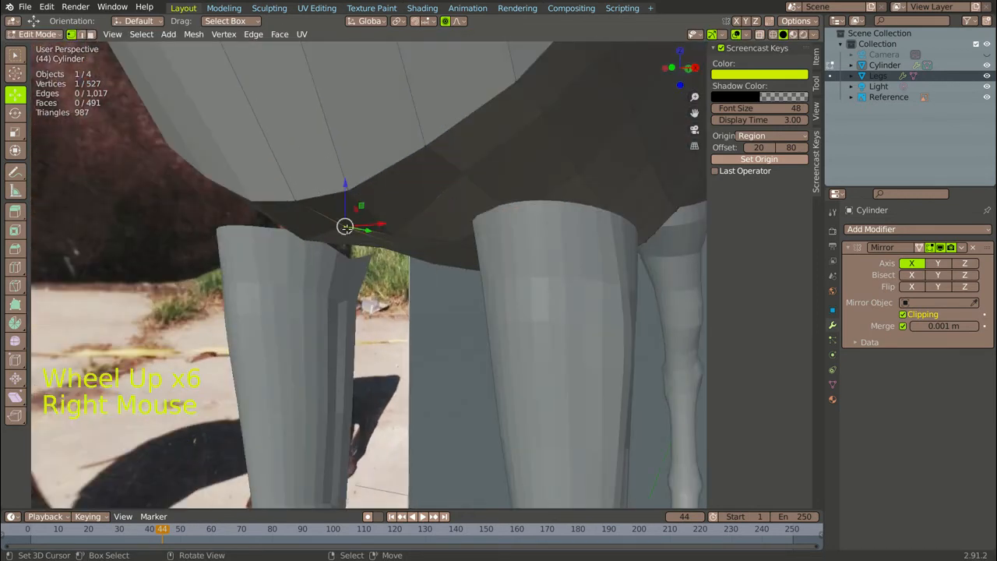
scroll(290, 256, "down", 7)
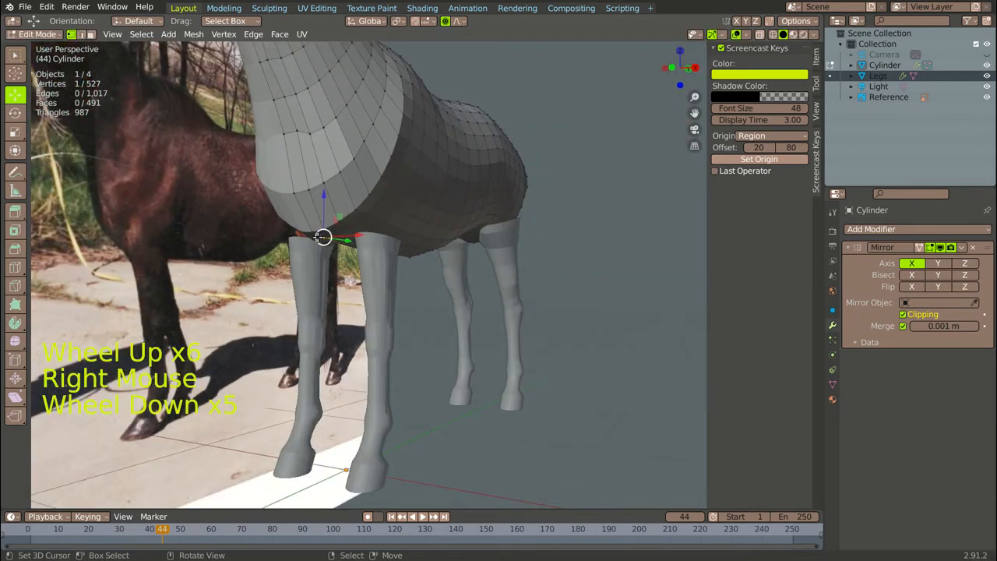
left_click_drag(322, 197, 319, 208)
Pull the underside vertex at the top of the front leg outward along X with proportional editing
scroll(320, 212, "down", 6)
middle_click_drag(318, 209, 346, 262)
scroll(345, 263, "up", 3)
right_click(362, 262)
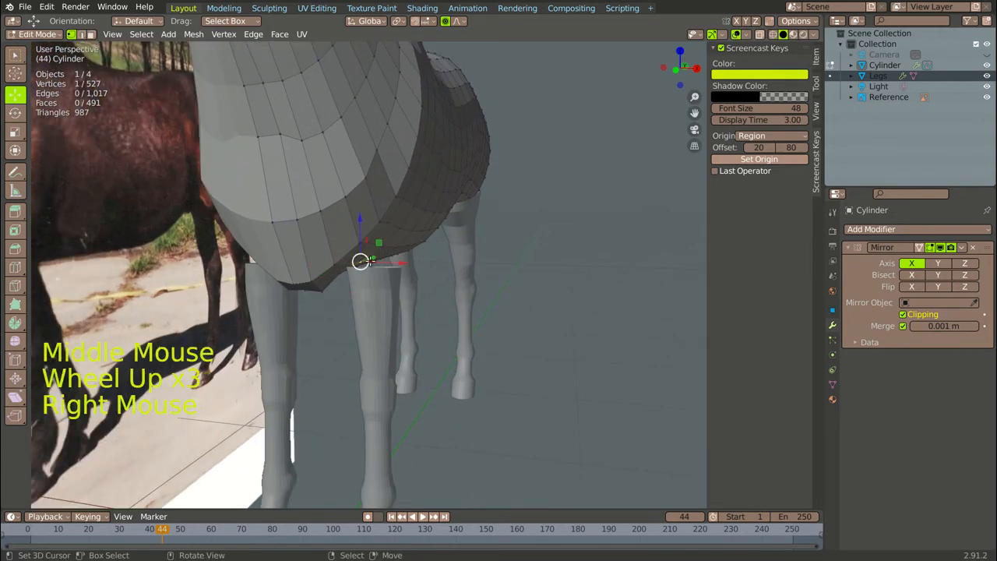
left_click_drag(399, 261, 449, 262)
Push a vertex on the chest's side inward along X, and lower one above the front leg about 0.027 m, with proportional size 0.386
scroll(448, 262, "down", 5)
scroll(448, 262, "down", 1)
scroll(448, 262, "down", 2)
middle_click_drag(448, 262, 608, 135)
scroll(468, 261, "up", 2)
right_click(496, 186)
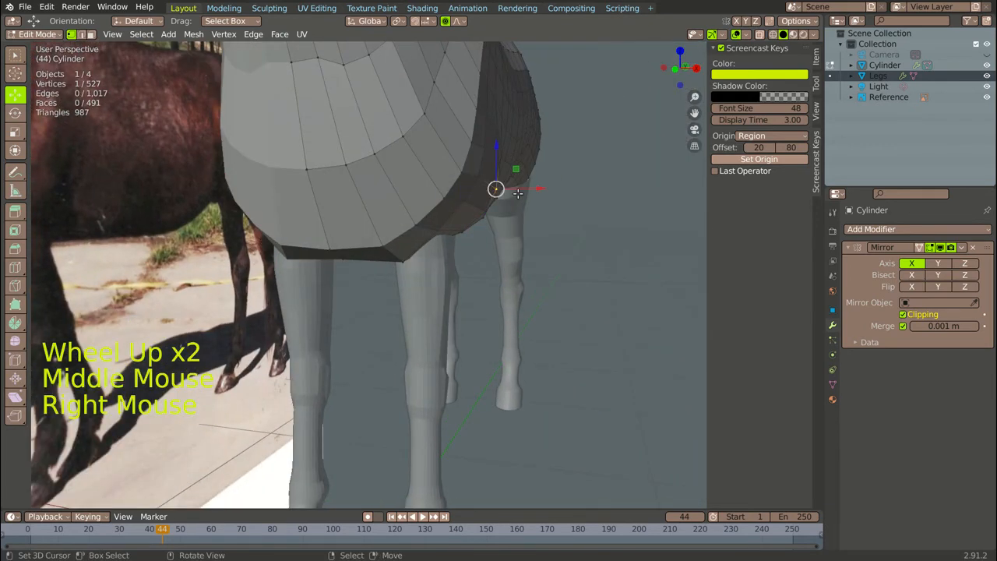
left_click_drag(520, 189, 475, 221)
scroll(526, 192, "up", 3)
scroll(526, 191, "down", 4)
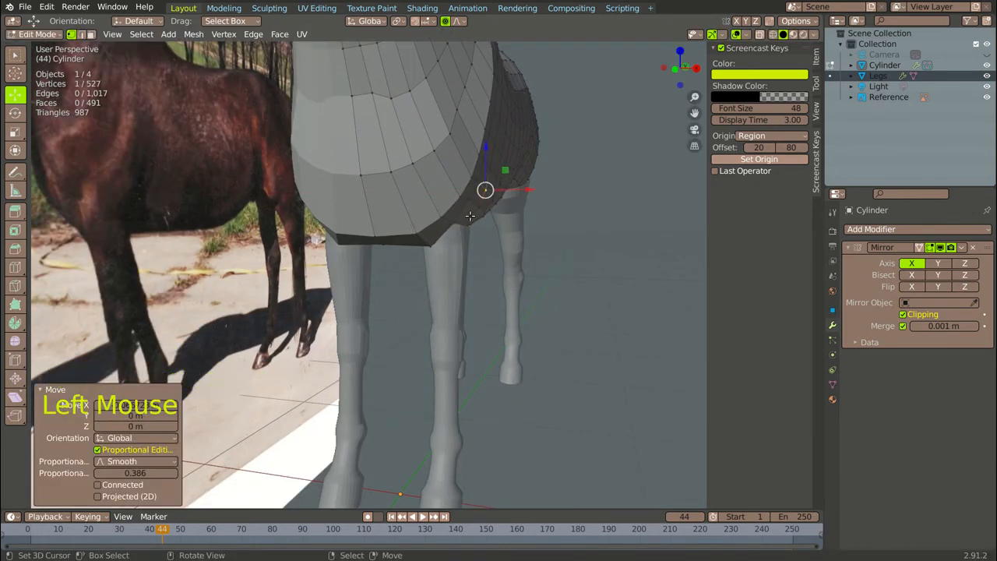
right_click(463, 202)
left_click_drag(465, 182, 467, 188)
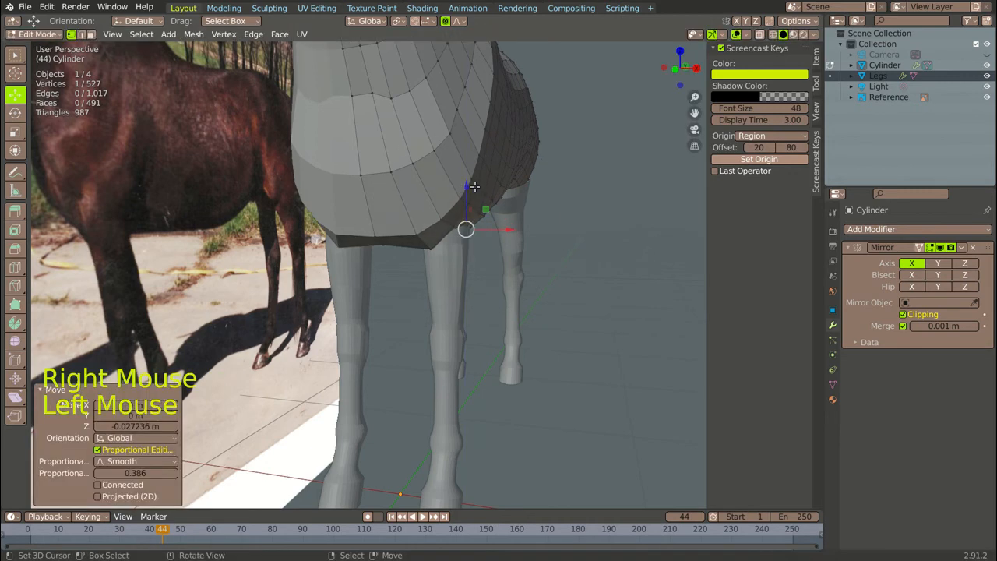
Narrow the neck base and the body behind the shoulder along X, moving the body's side about 0.093 m inward with proportional size 0.513
scroll(476, 161, "down", 3)
right_click(450, 118)
scroll(452, 125, "down", 4)
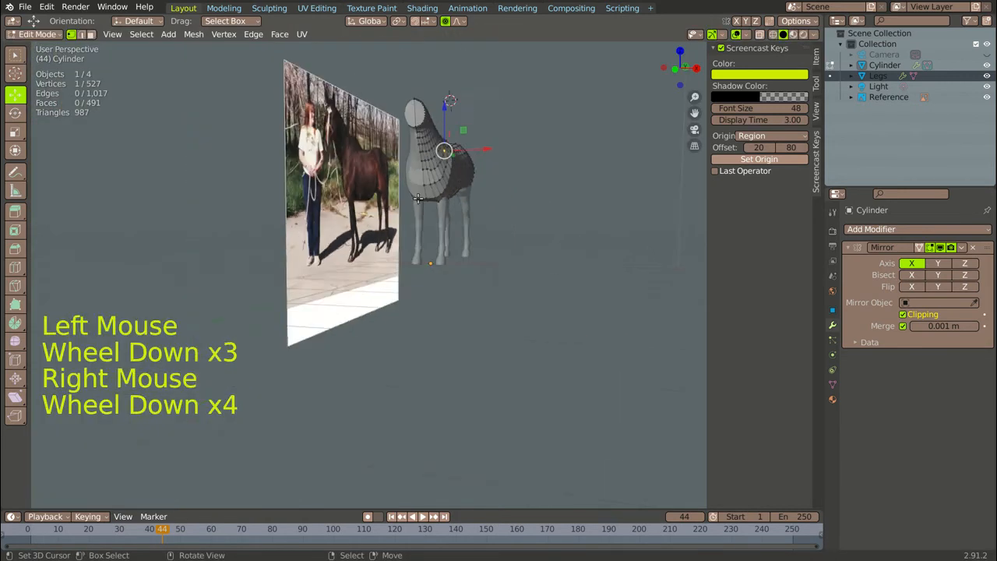
middle_click_drag(452, 133, 209, 293)
scroll(327, 204, "up", 3)
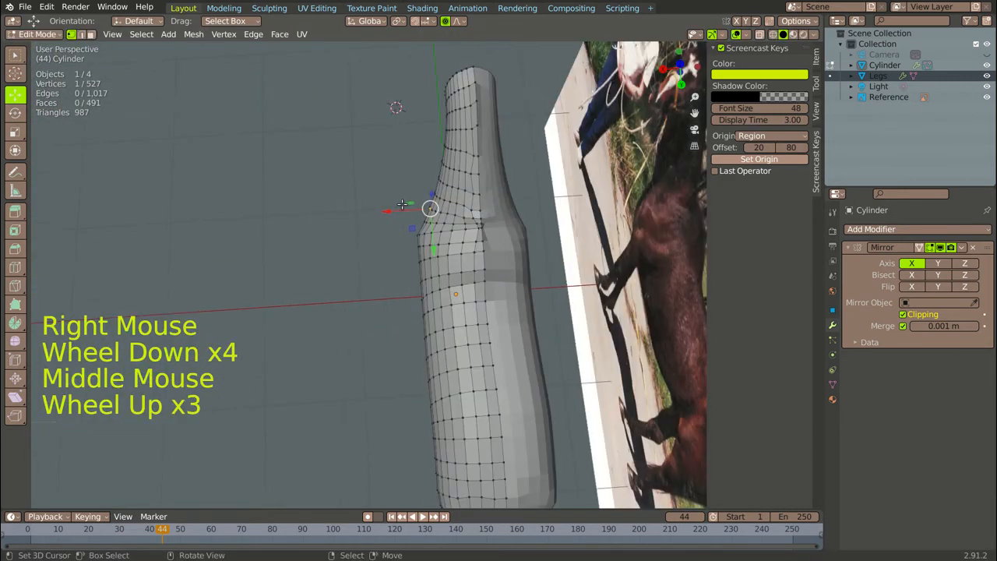
left_click_drag(390, 209, 397, 216)
right_click(419, 300)
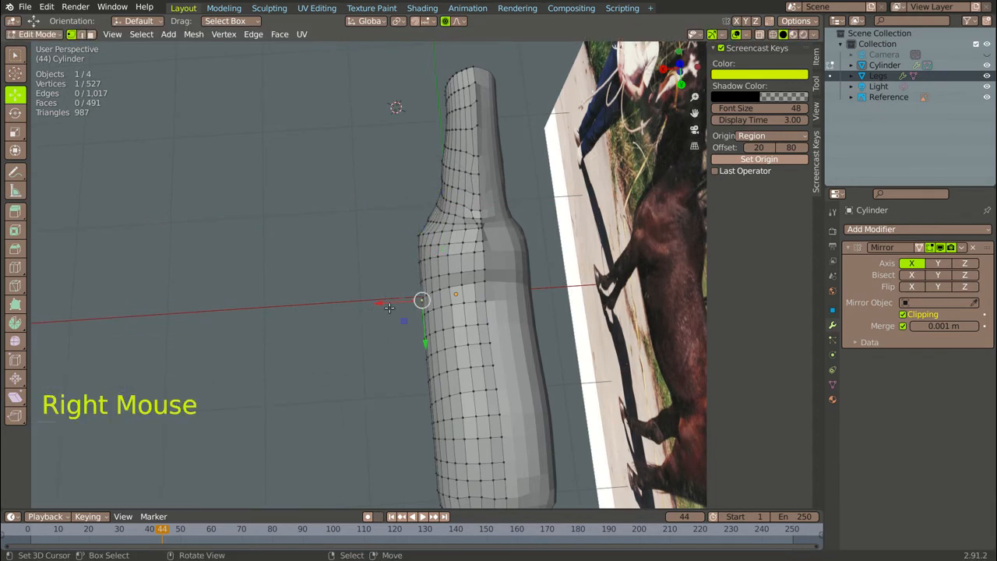
left_click_drag(421, 300, 394, 300)
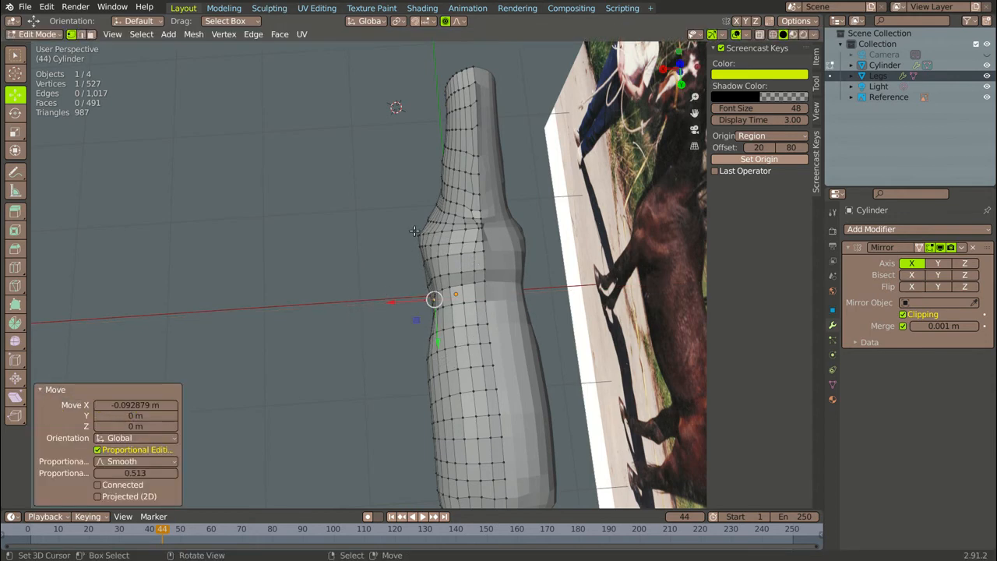
Push the side vertices of the shoulder and the neck inward along X with a proportional size of 0.513
right_click(413, 235)
left_click_drag(366, 241, 379, 237)
right_click(438, 159)
left_click_drag(388, 165, 401, 166)
Push the flank just ahead of the hindquarters inward along X with a proportional size of 0.513
scroll(385, 300, "down", 4)
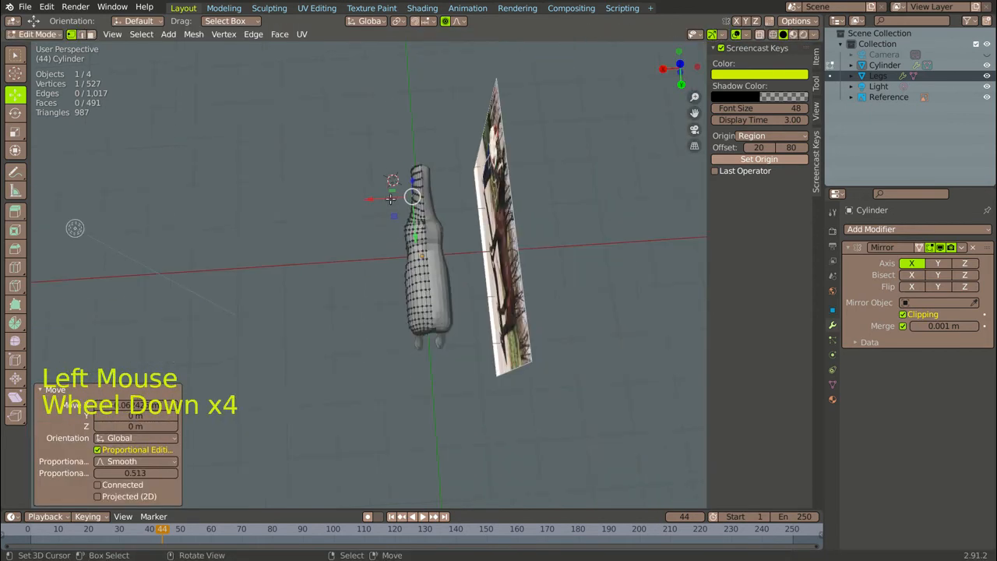
scroll(423, 301, "up", 5)
right_click(364, 303)
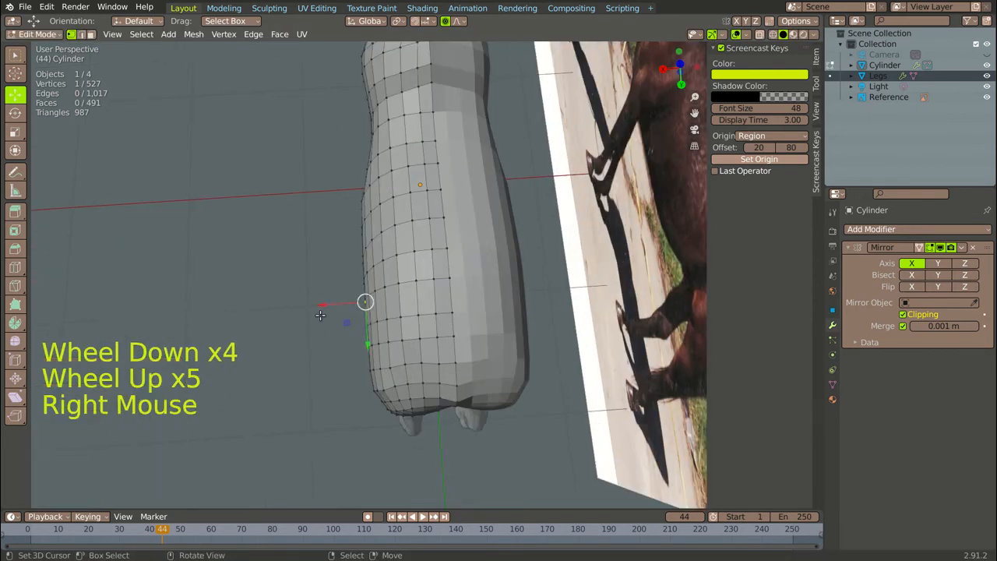
left_click_drag(320, 315, 349, 288)
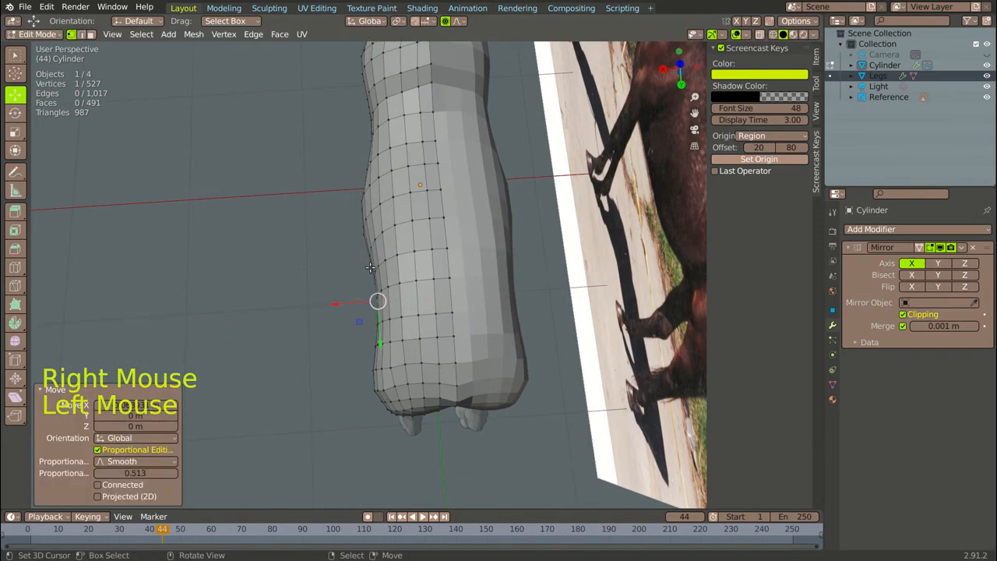
Pull the side of the belly outward along X, reducing the proportional size to 0.180
right_click(367, 257)
left_click_drag(339, 251, 321, 262)
scroll(322, 261, "up", 6)
scroll(274, 293, "down", 5)
scroll(273, 304, "down", 2)
scroll(274, 312, "up", 2)
scroll(276, 326, "up", 2)
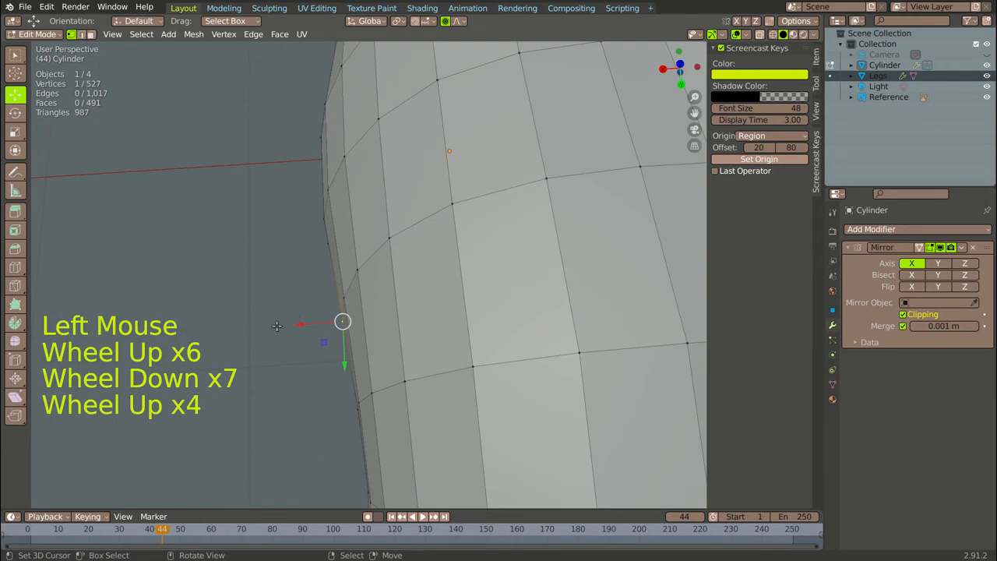
mouse_move(277, 326)
left_mouse_down()
mouse_move(296, 327)
mouse_move(280, 333)
left_mouse_up()
scroll(296, 327, "up", 4)
scroll(284, 332, "down", 3)
scroll(318, 323, "down", 8)
Pull the vertex on the haunch above the hind leg outward along X with a proportional size of 0.29
middle_click_drag(319, 322, 522, 271)
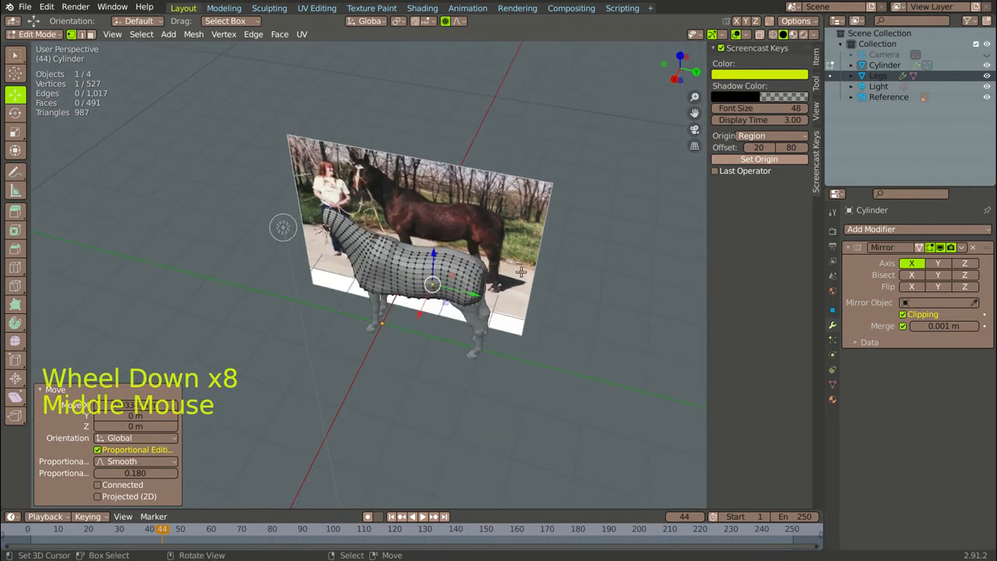
scroll(370, 341, "up", 3)
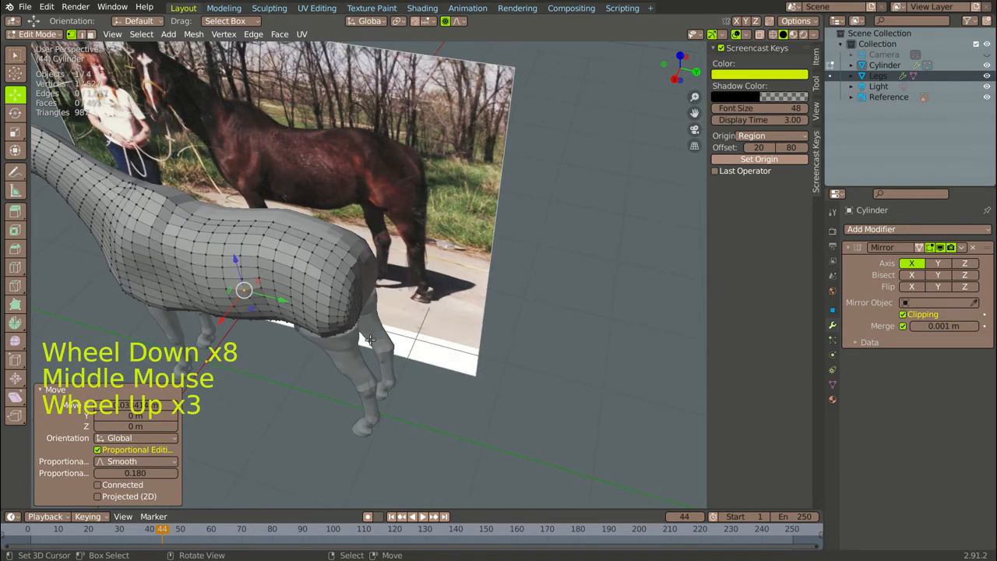
right_click(291, 296)
left_click_drag(270, 323, 269, 330)
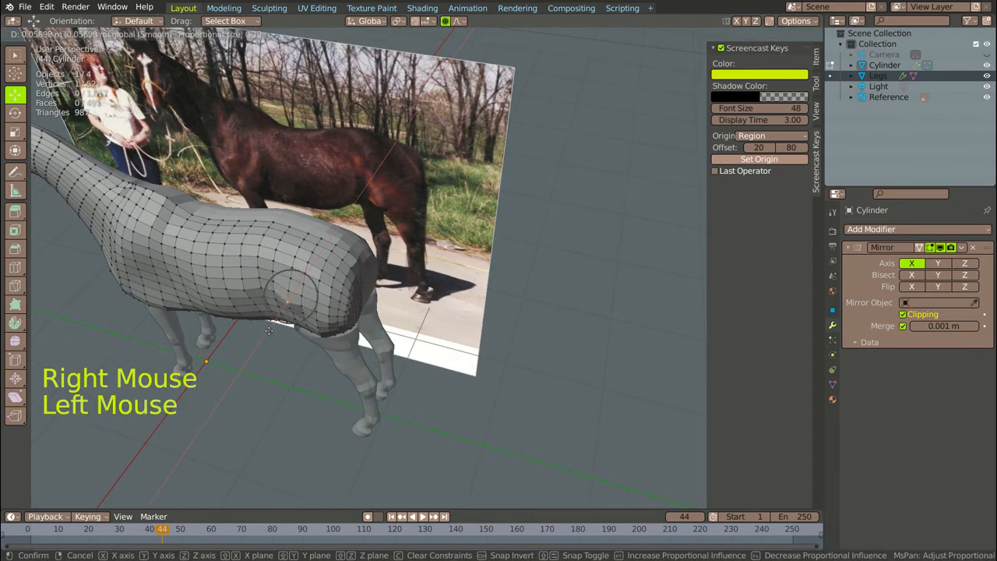
scroll(269, 331, "down", 3)
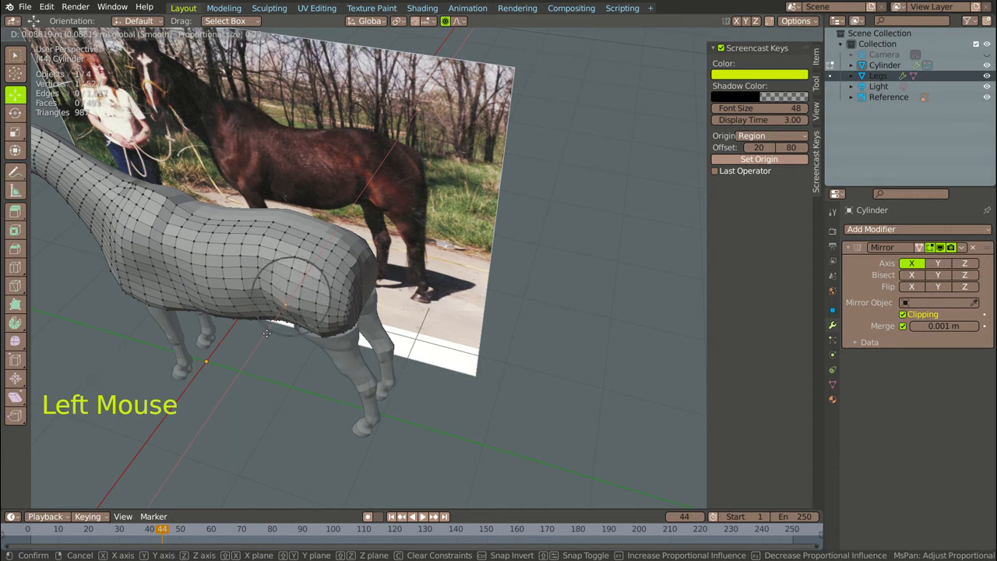
left_click_drag(267, 334, 279, 355)
Move the lower rear vertex of the haunch about 0.051 m backward along Y with proportional size 0.290
right_click(296, 324)
right_click(355, 327)
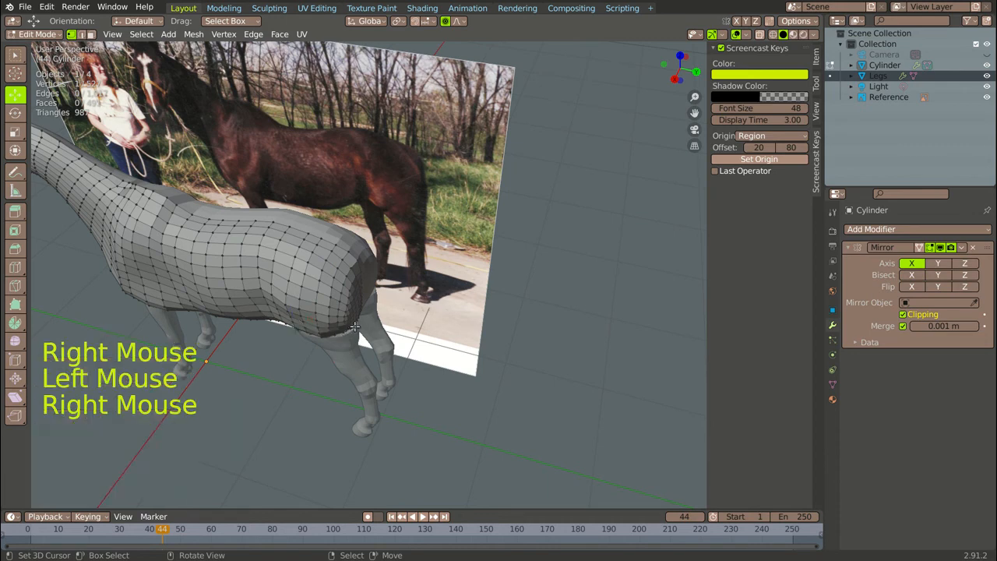
left_click_drag(390, 333, 393, 335)
In face mode, select the face at the top of the rump beside the mirror plane and extrude it about 0.856 m into a tail
scroll(401, 267, "down", 5)
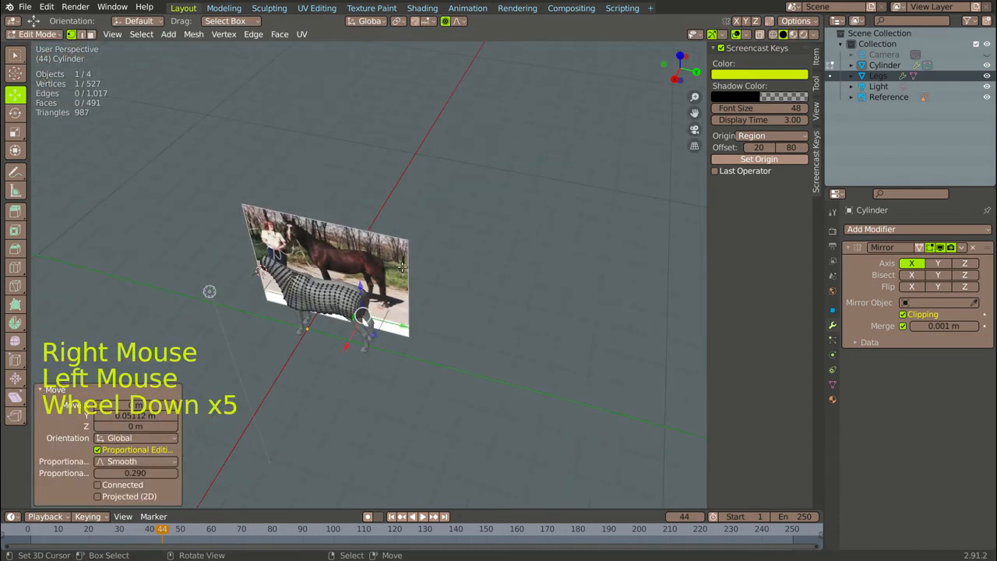
middle_click_drag(401, 268, 296, 226)
scroll(416, 285, "up", 4)
scroll(281, 219, "up", 4)
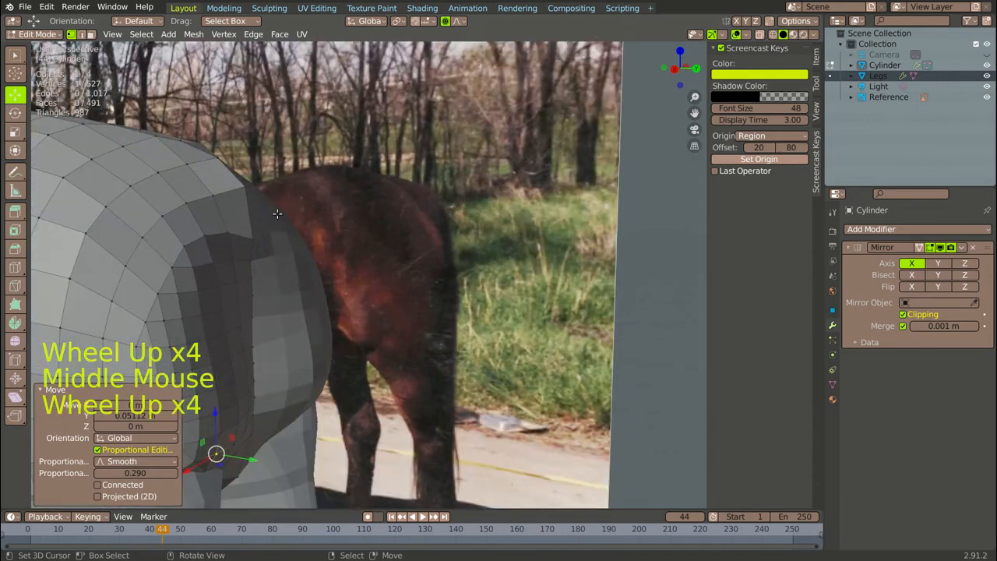
right_click(212, 195)
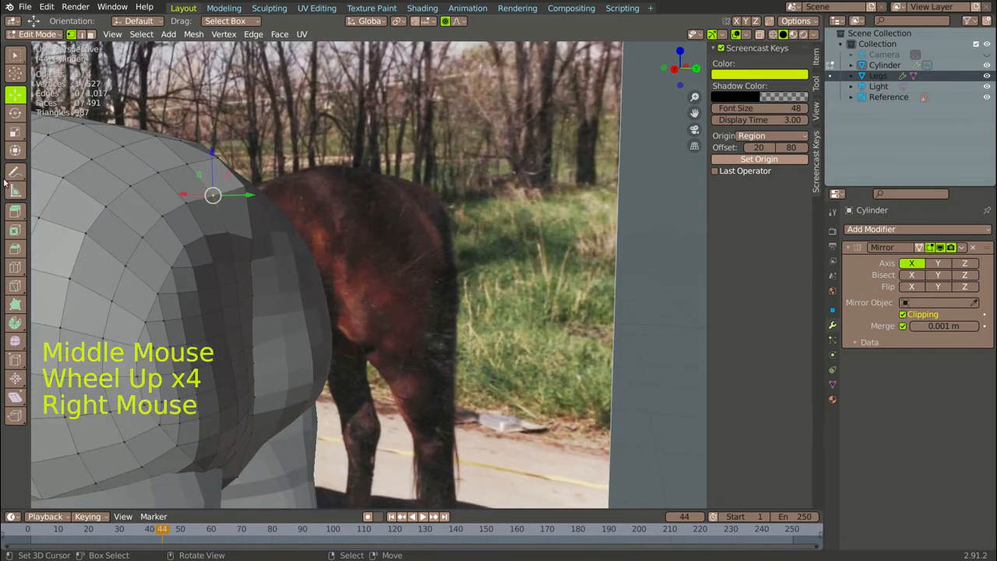
left_click(90, 35)
right_click(226, 205)
scroll(226, 205, "down", 4)
middle_click_drag(226, 205, 270, 187)
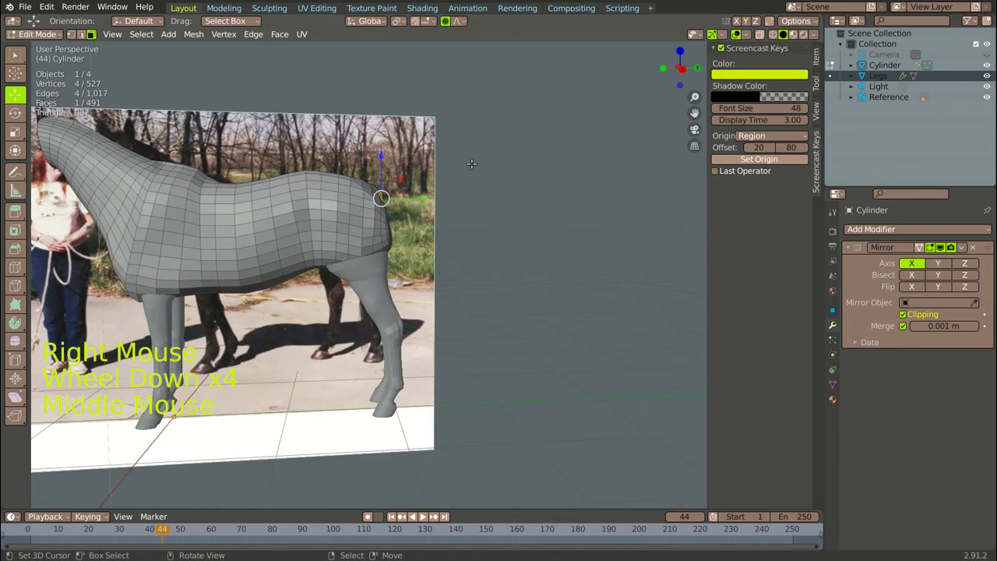
key("e")
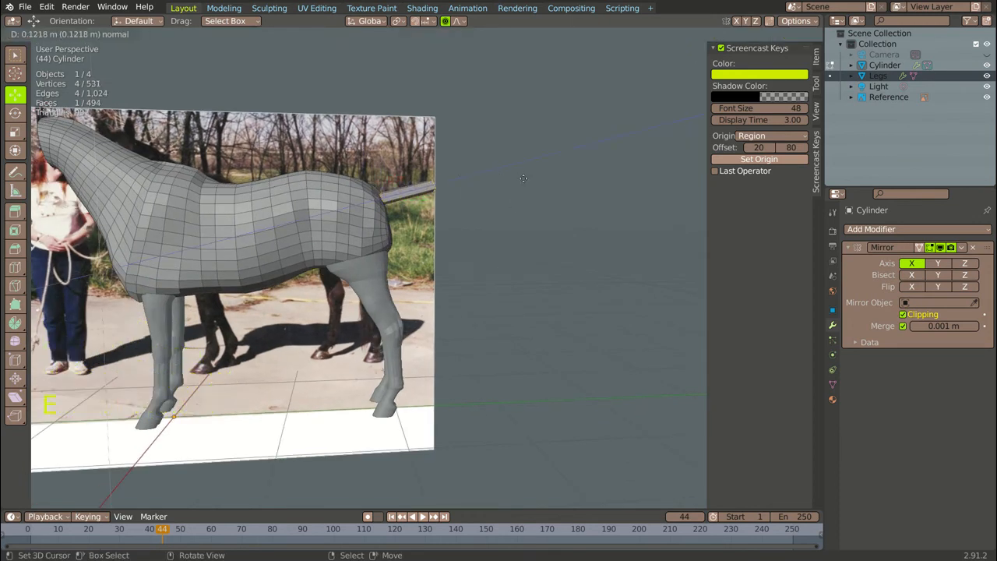
left_click(558, 178)
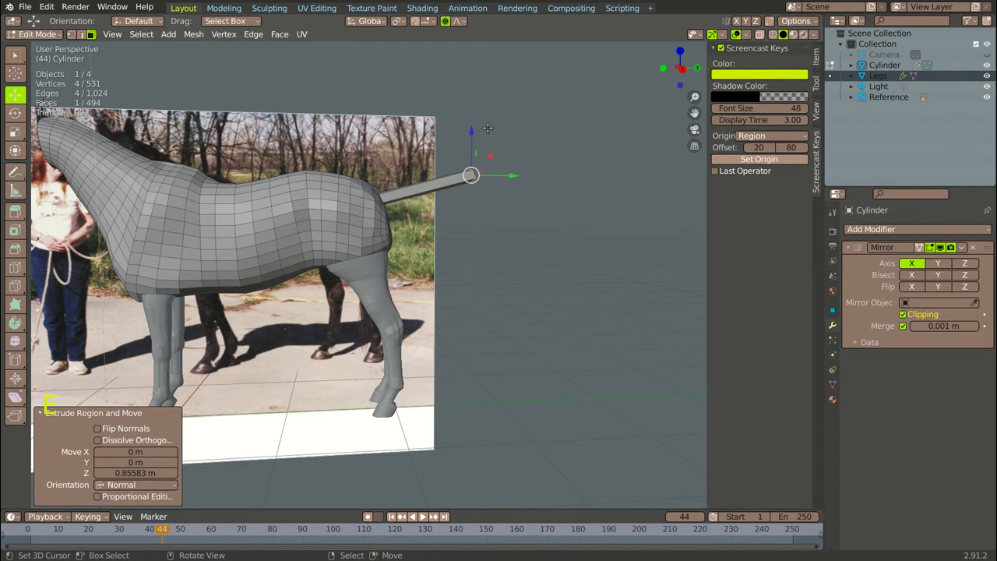
Lower the tail's end face about 0.317 m along Z and scale it to about 0.559
key("space")
left_click_drag(472, 136, 477, 173)
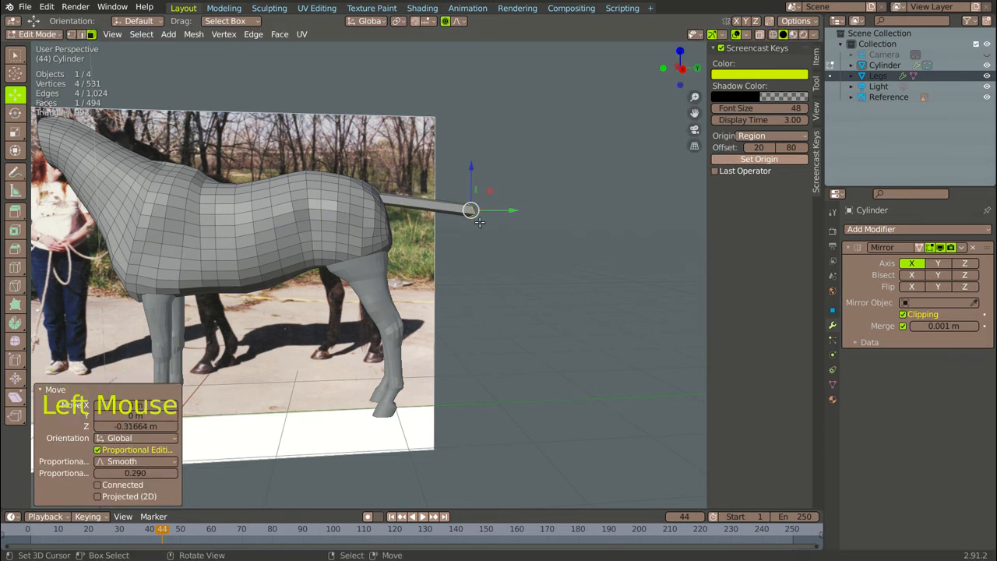
key("s")
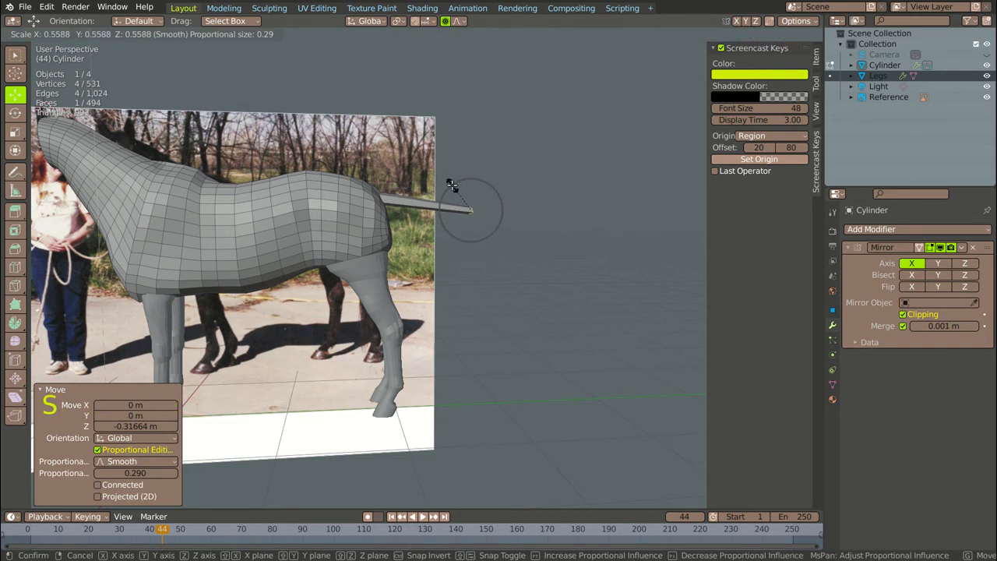
left_click(452, 185)
Narrow the tail's end face along X with the Scale tool
middle_click_drag(452, 186, 335, 234)
scroll(374, 232, "up", 3)
scroll(374, 232, "down", 3)
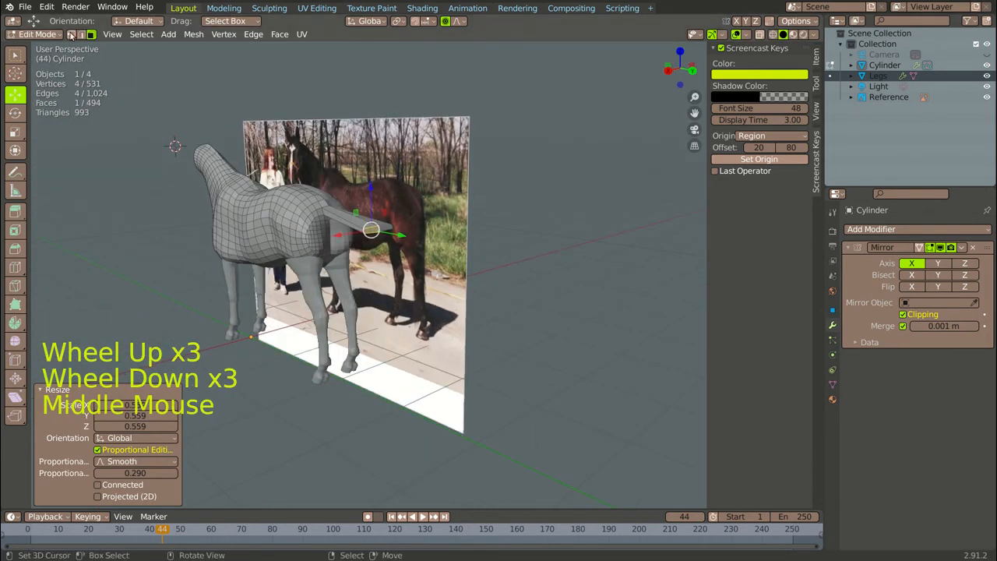
left_click(15, 133)
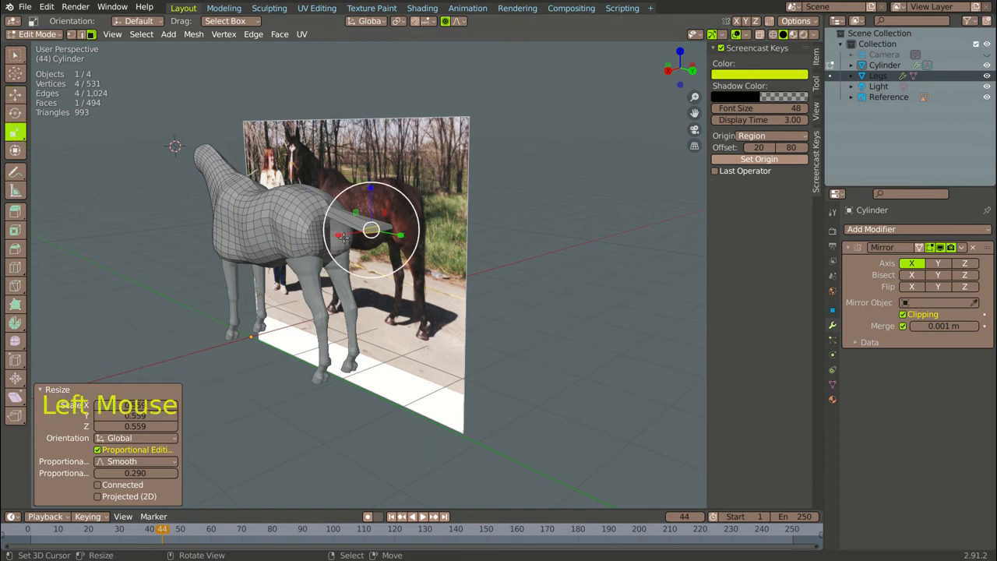
left_click_drag(338, 234, 374, 228)
Try to shift the tail's end face along X toward the mirror plane, and undo the move
scroll(374, 227, "up", 4)
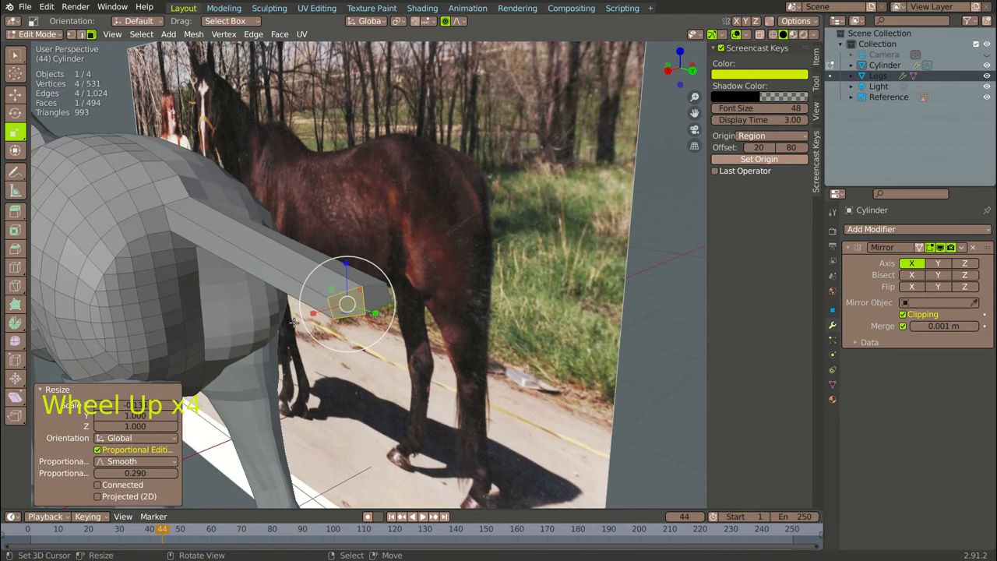
left_click_drag(319, 313, 350, 297)
scroll(327, 297, "down", 5)
right_click_drag(327, 298, 324, 347)
key("x")
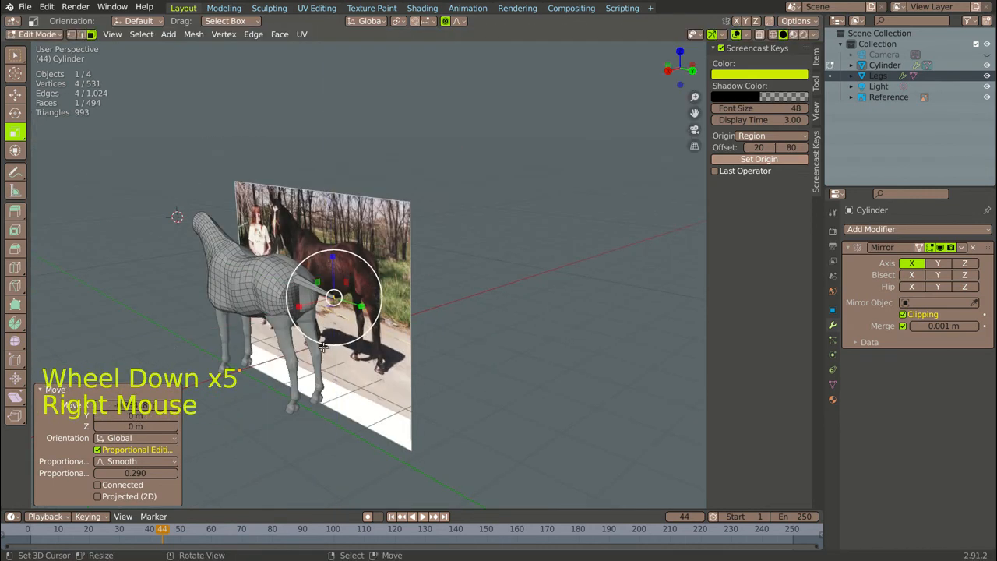
right_click(341, 329)
middle_click(341, 329)
key("ctrl+z")
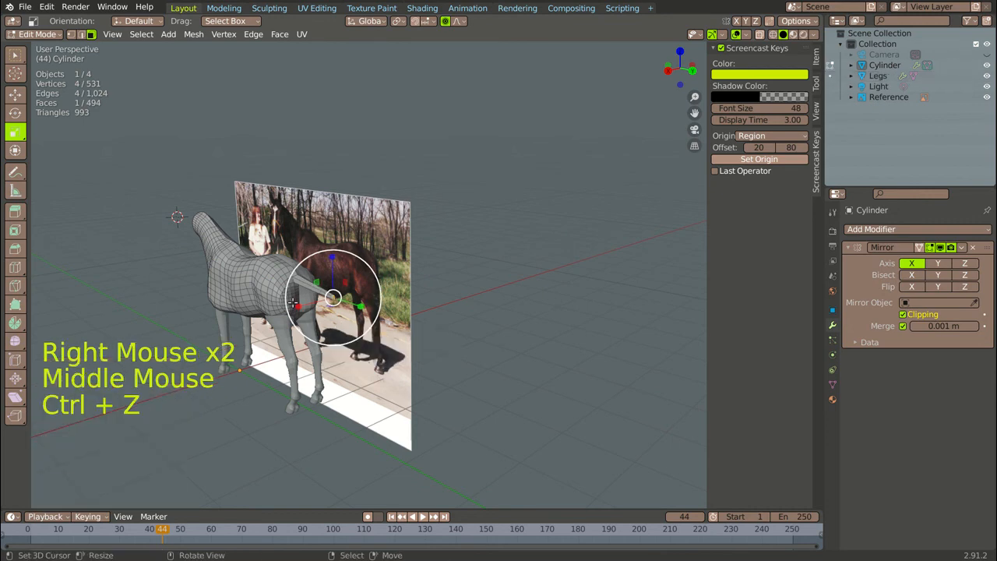
Examine the body's side profile, haunch and tail against the legs and the reference photo
scroll(293, 304, "up", 4)
scroll(293, 303, "down", 10)
middle_click_drag(293, 304, 398, 290)
scroll(398, 290, "up", 3)
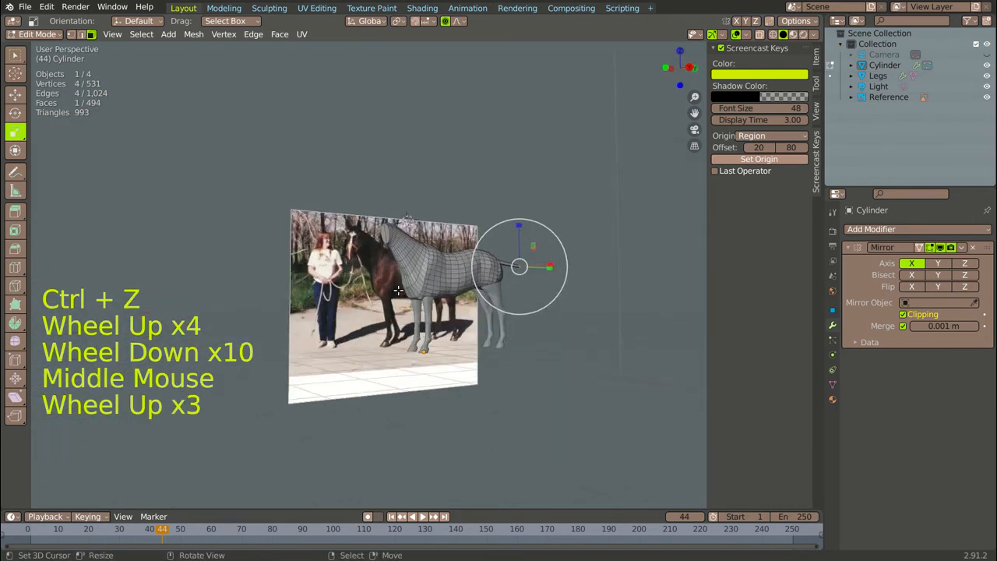
scroll(467, 289, "up", 6)
scroll(486, 290, "down", 5)
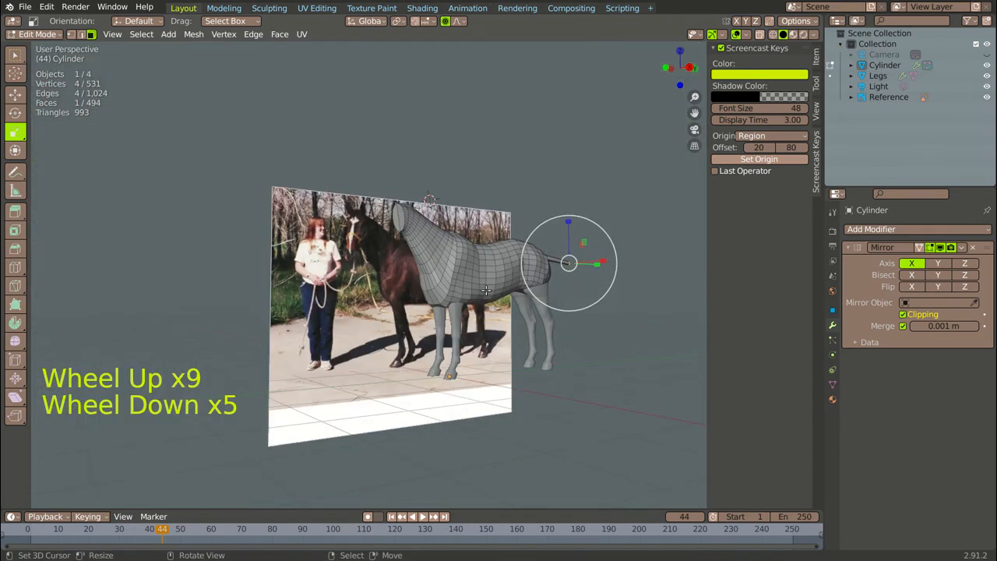
scroll(486, 290, "up", 3)
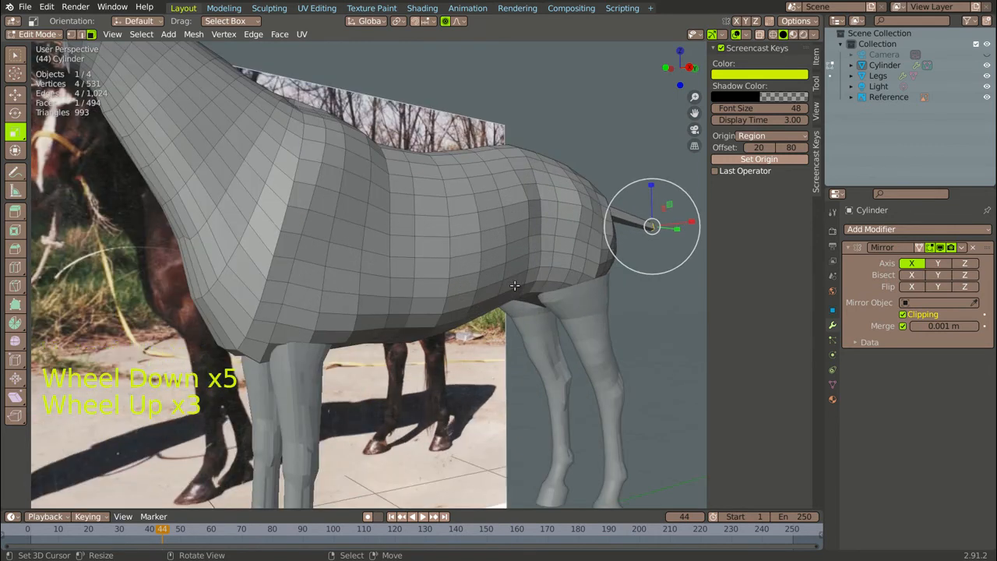
scroll(515, 286, "down", 2)
middle_click_drag(494, 291, 467, 296)
Switch the body from Edit Mode to Object Mode and inspect the horse's haunch, tail, chest and neck from several angles
left_click(39, 35)
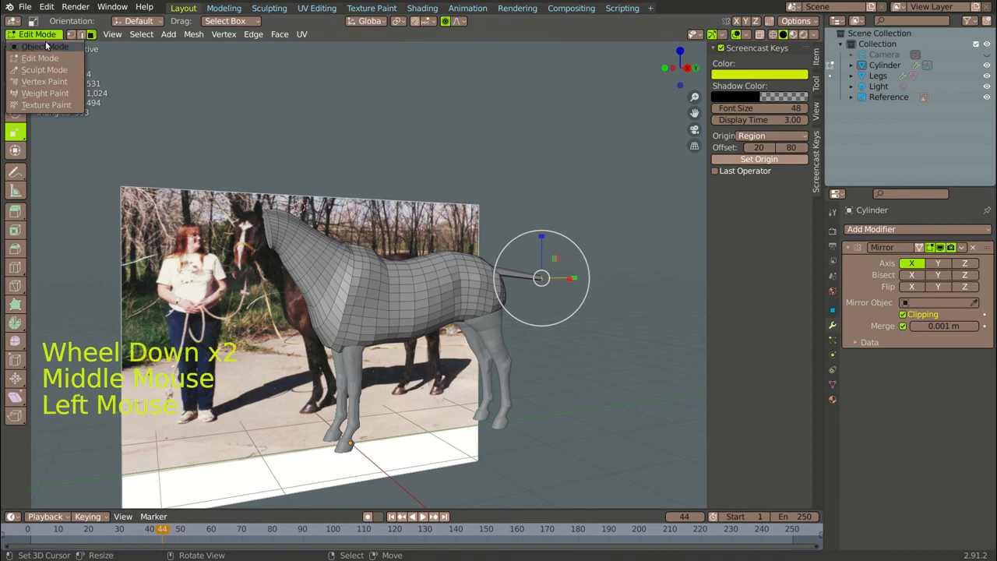
left_click(71, 56)
scroll(332, 253, "down", 4)
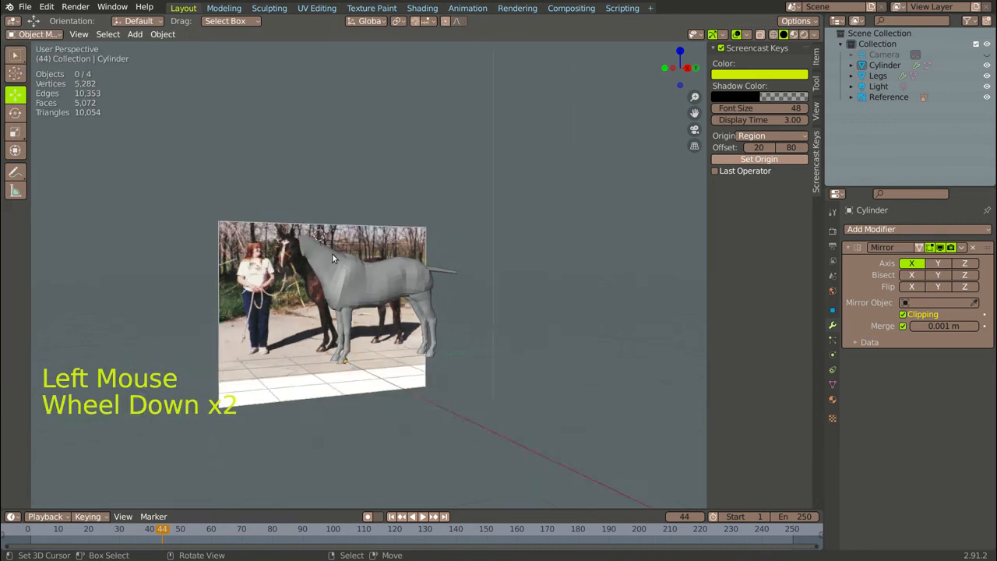
middle_click_drag(332, 253, 310, 247)
scroll(338, 267, "up", 1)
scroll(412, 272, "up", 7)
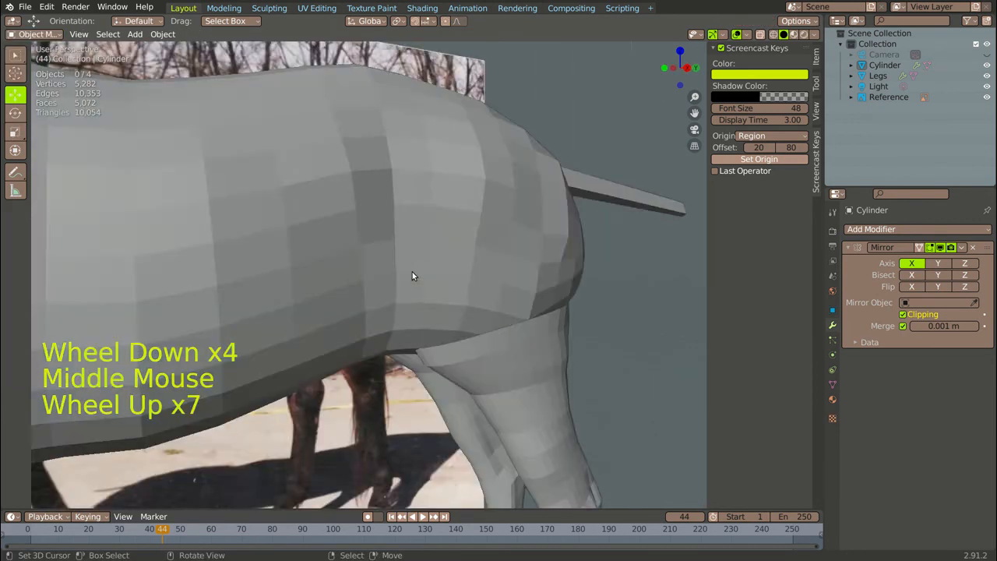
scroll(408, 272, "down", 2)
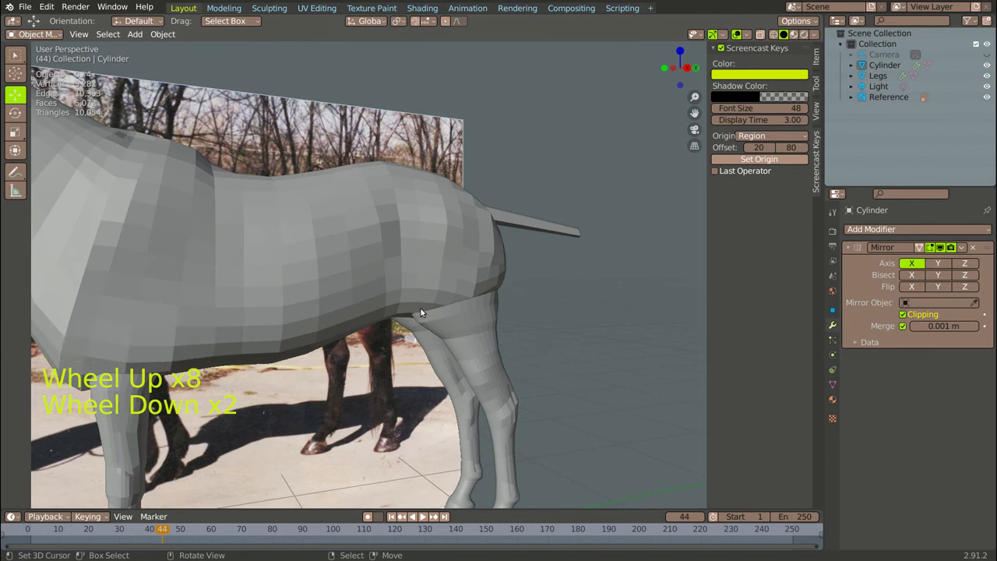
scroll(418, 310, "down", 2)
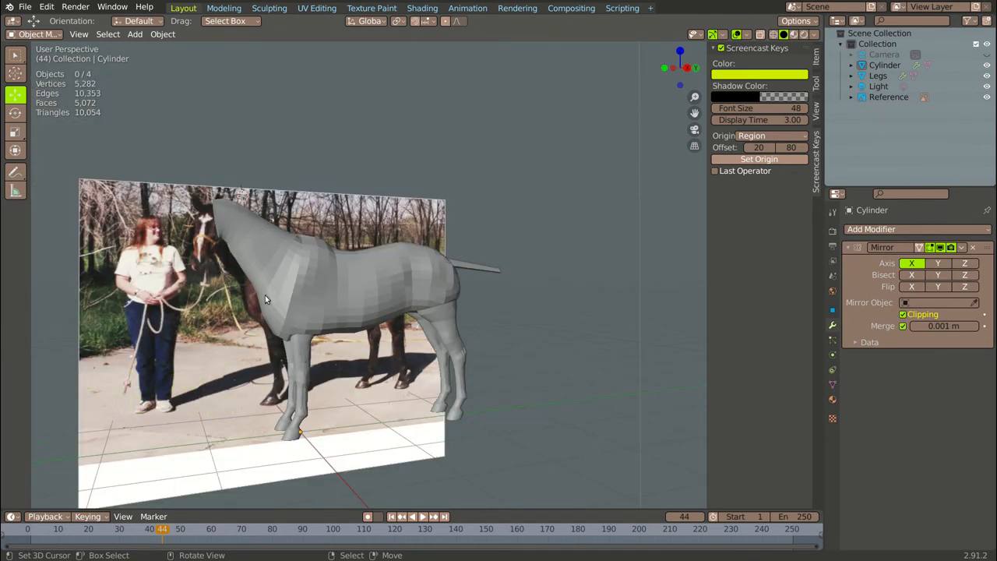
middle_click_drag(274, 312, 543, 190)
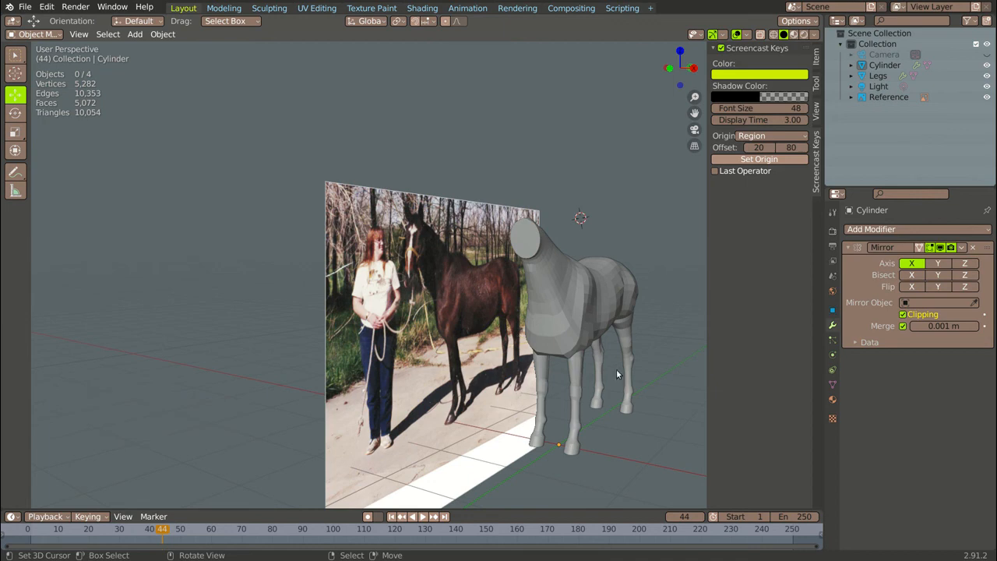
scroll(617, 374, "down", 3)
middle_click_drag(617, 374, 533, 343)
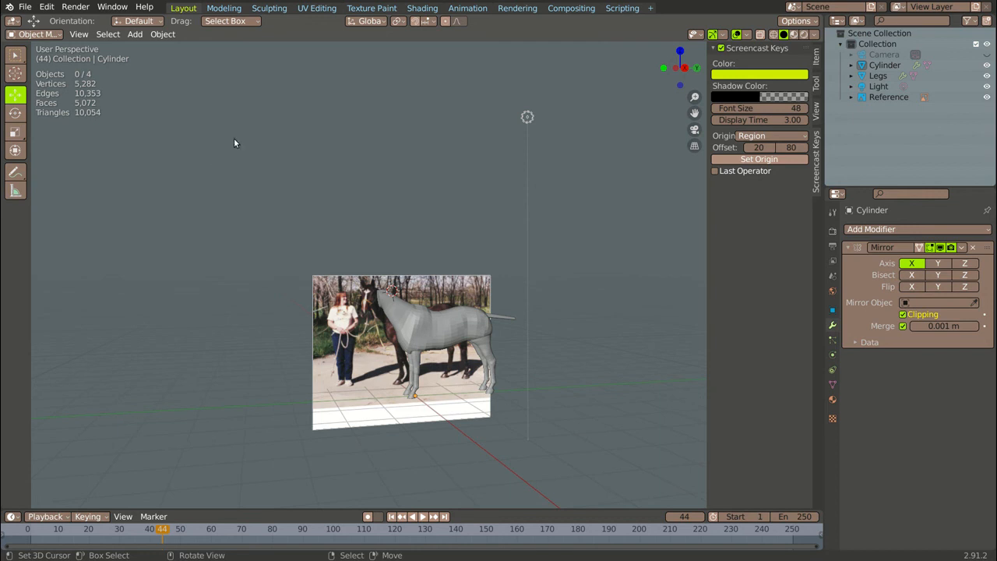
Save the horse model to the existing file VideoHorse.blend
left_click(23, 7)
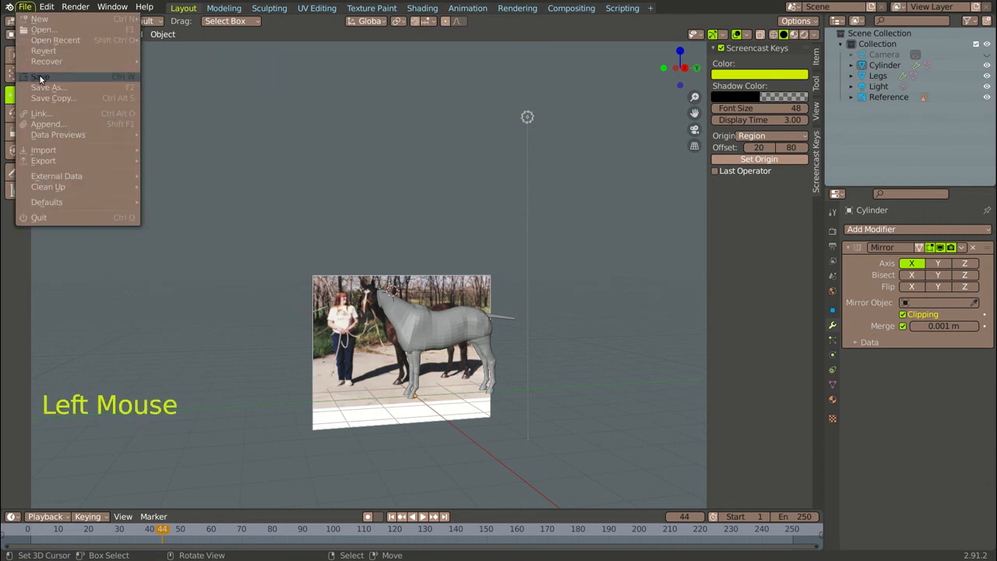
left_click(40, 79)
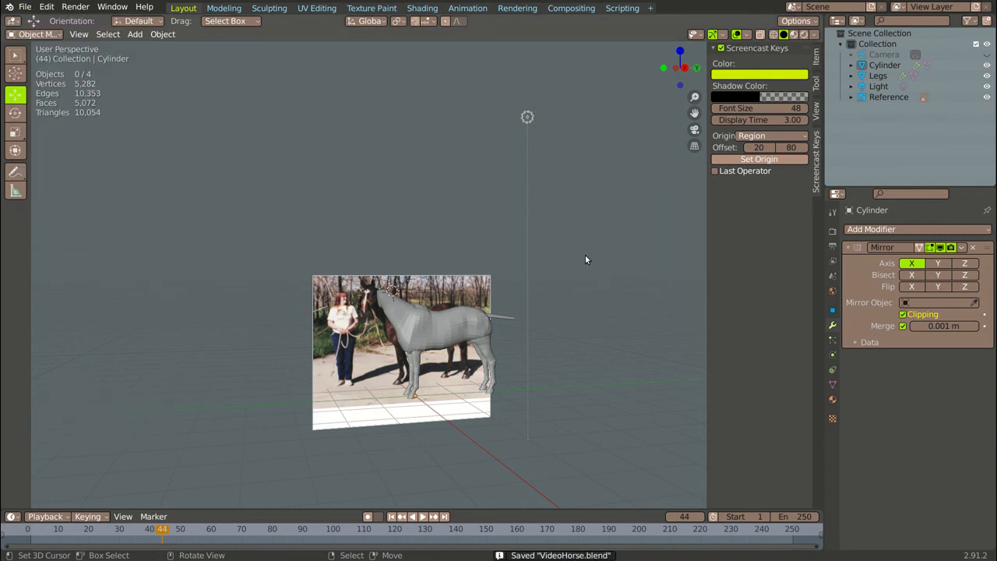
middle_click_drag(585, 259, 471, 310)
scroll(470, 309, "up", 4)
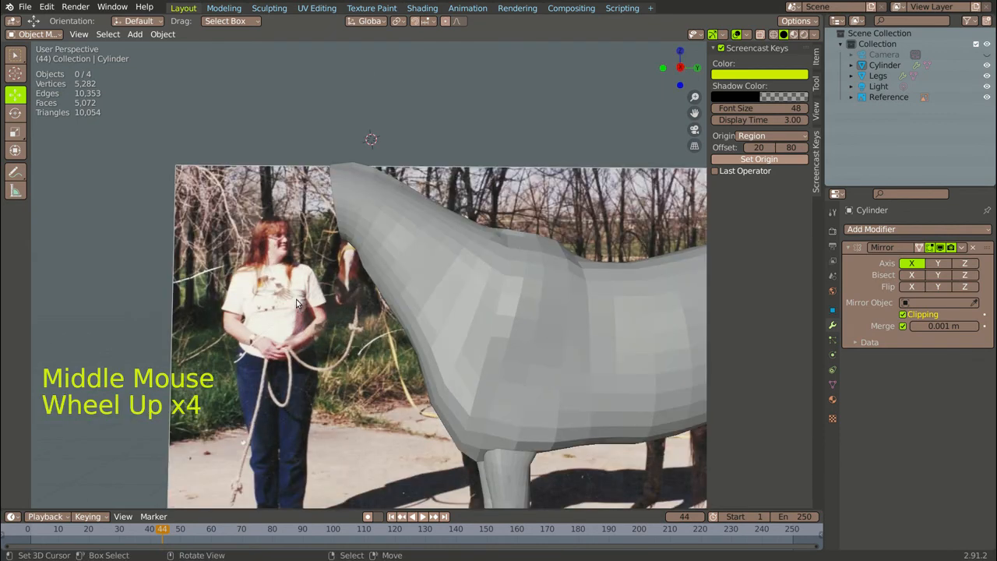
scroll(474, 453, "down", 3)
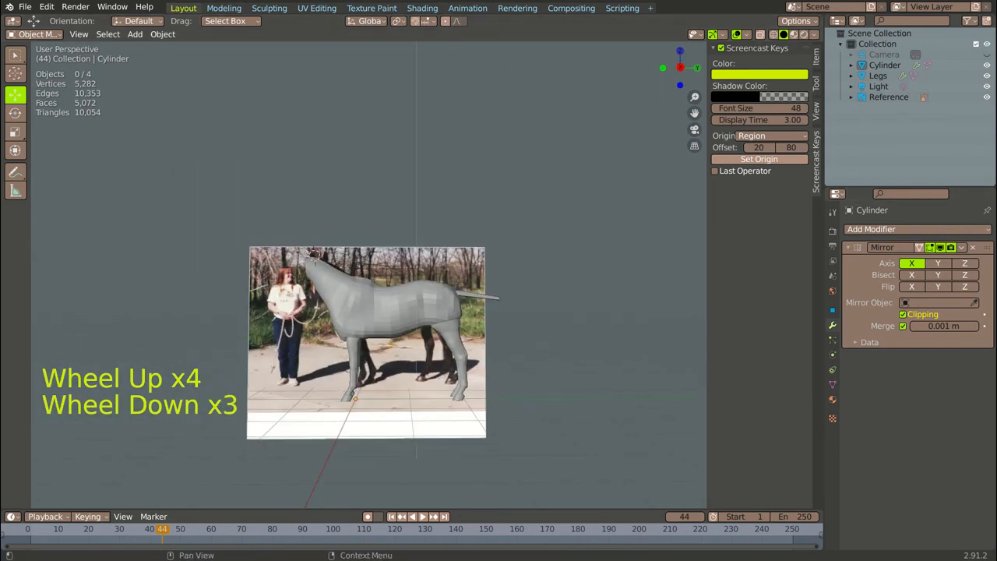